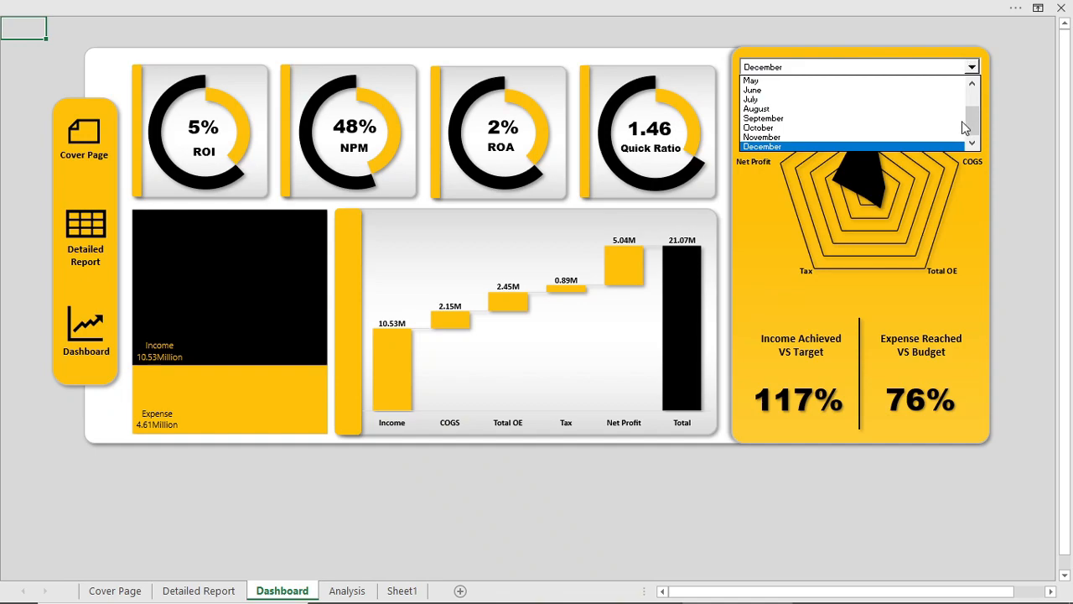
Show the finished dashboard's figures for July and for January using the month selector.
left_click(880, 99)
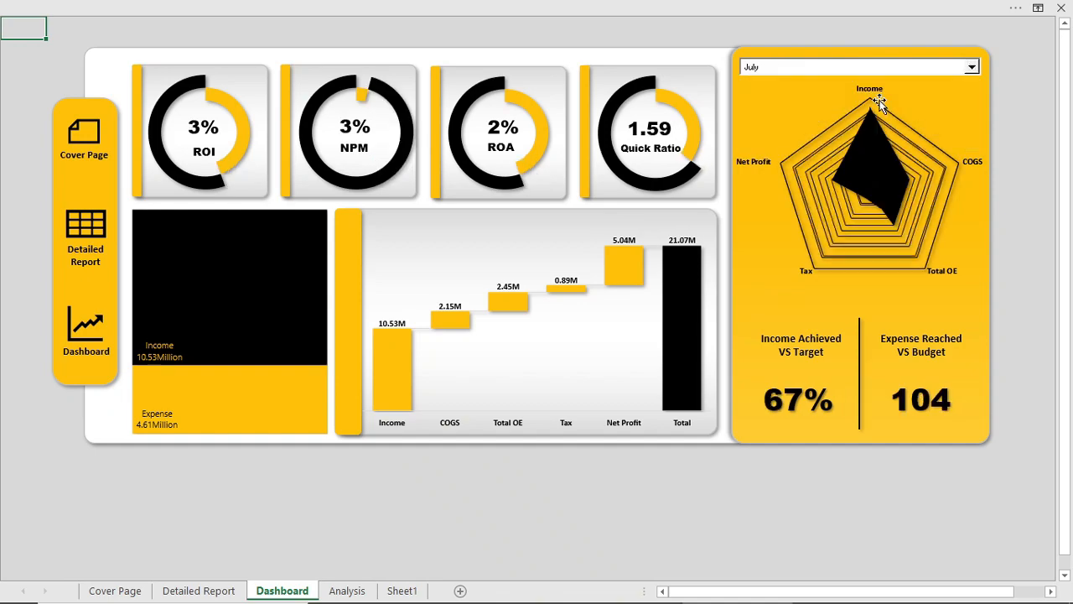
left_click(972, 69)
left_click_drag(973, 130, 972, 99)
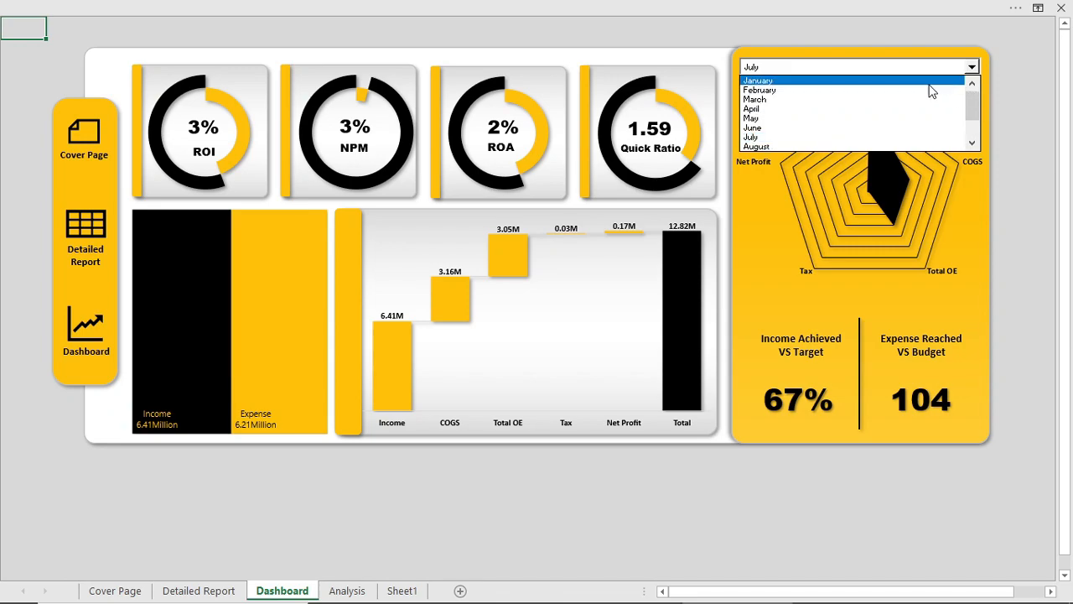
left_click(929, 81)
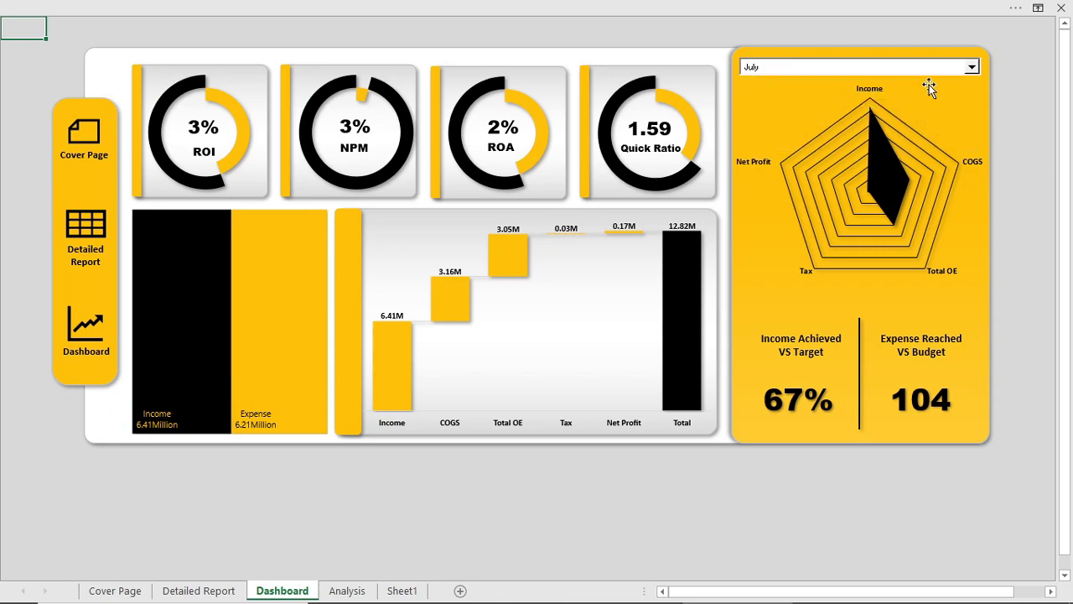
Switch the dashboard's month selector to November and back to July to compare the charts.
left_click(973, 67)
left_click_drag(970, 103, 961, 135)
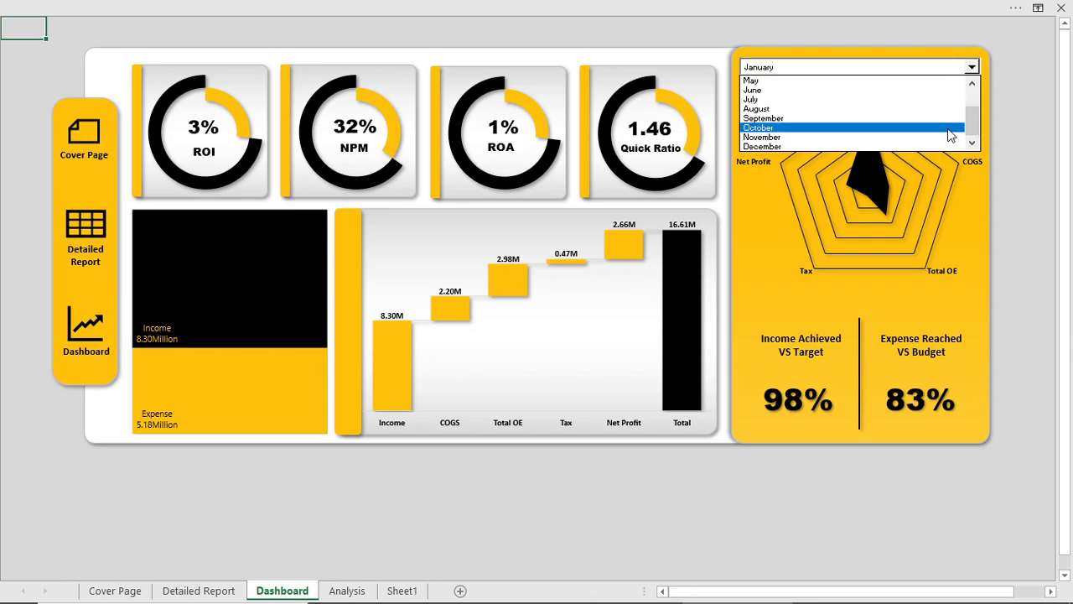
left_click(894, 137)
left_click(972, 68)
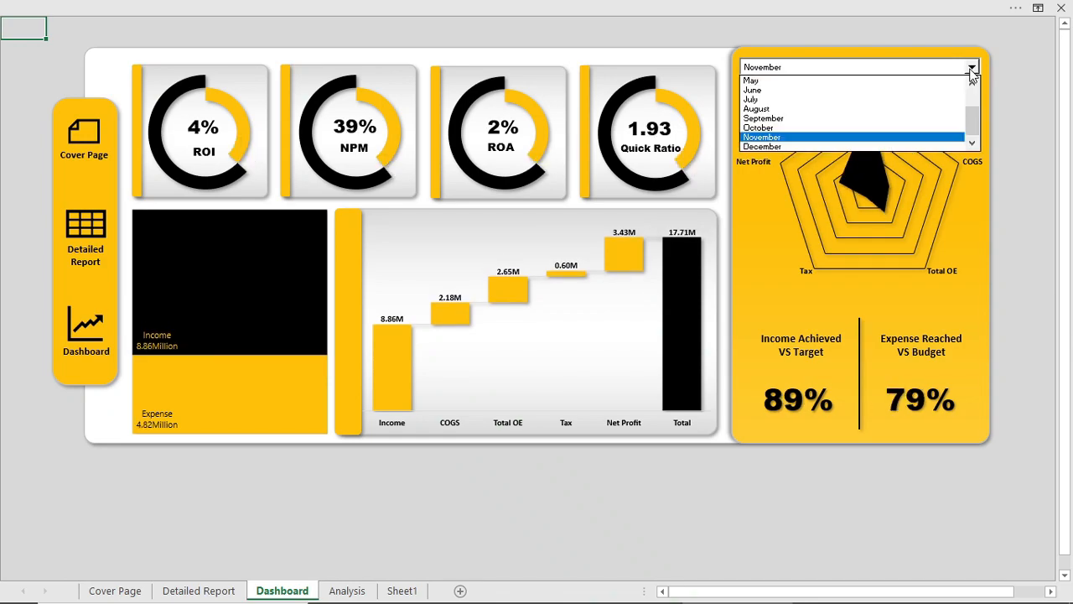
left_click(831, 99)
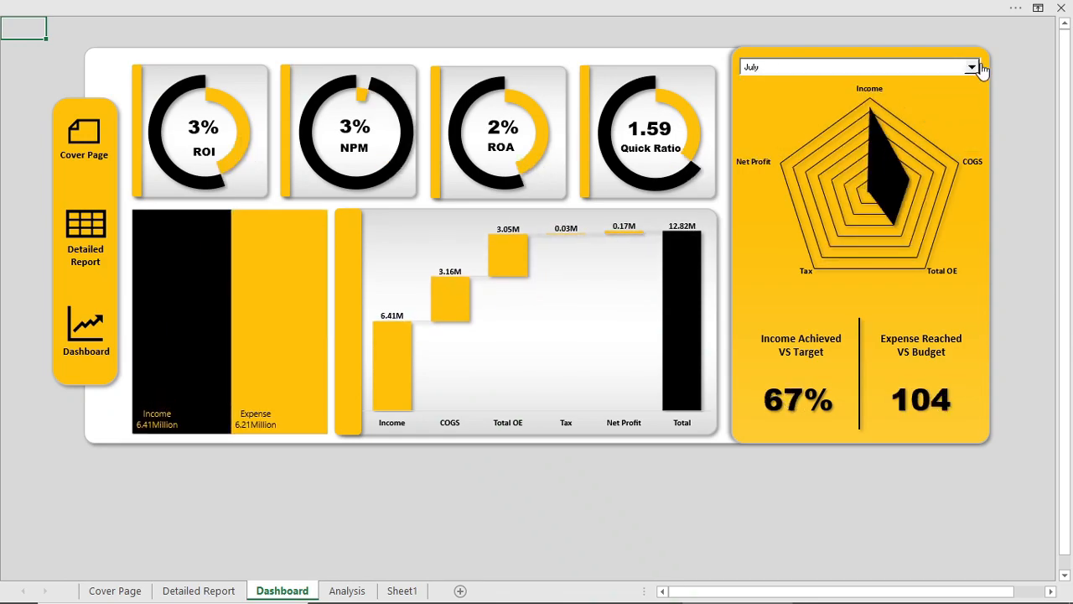
left_click(973, 67)
left_click(971, 107)
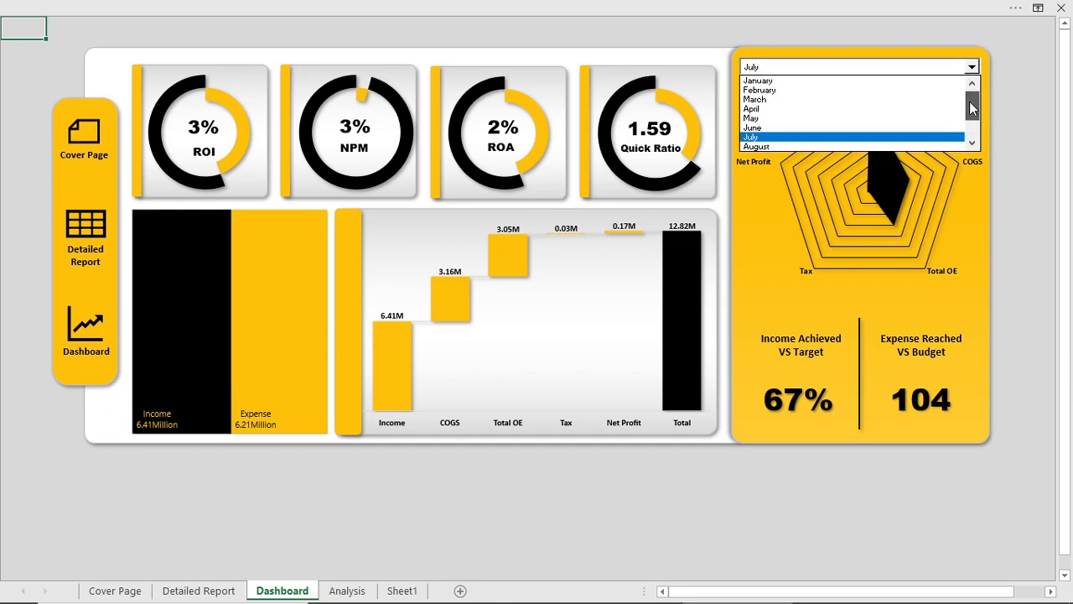
left_click(849, 102)
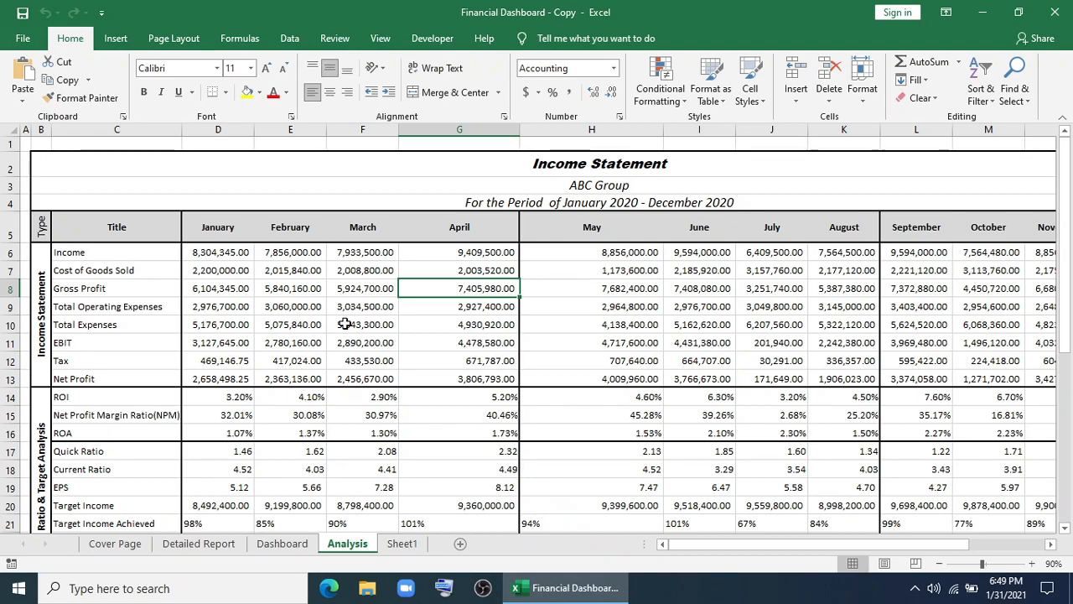
Examine the income statement and ratio rows on the Analysis sheet, highlighting the month headings January to May.
scroll(344, 324, "down", 1)
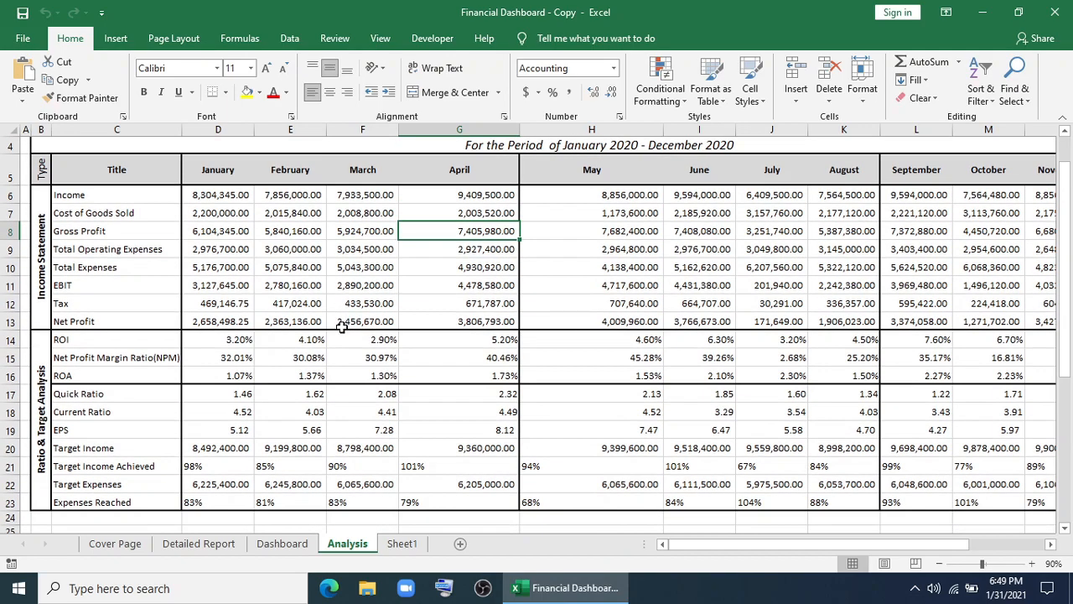
scroll(342, 327, "up", 1)
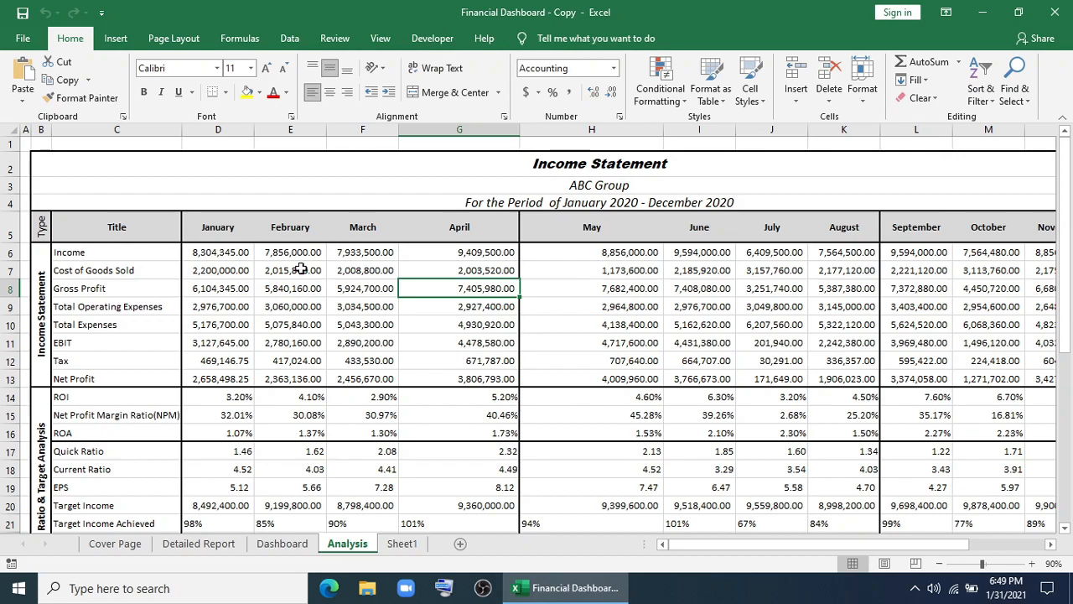
left_click_drag(218, 225, 522, 228)
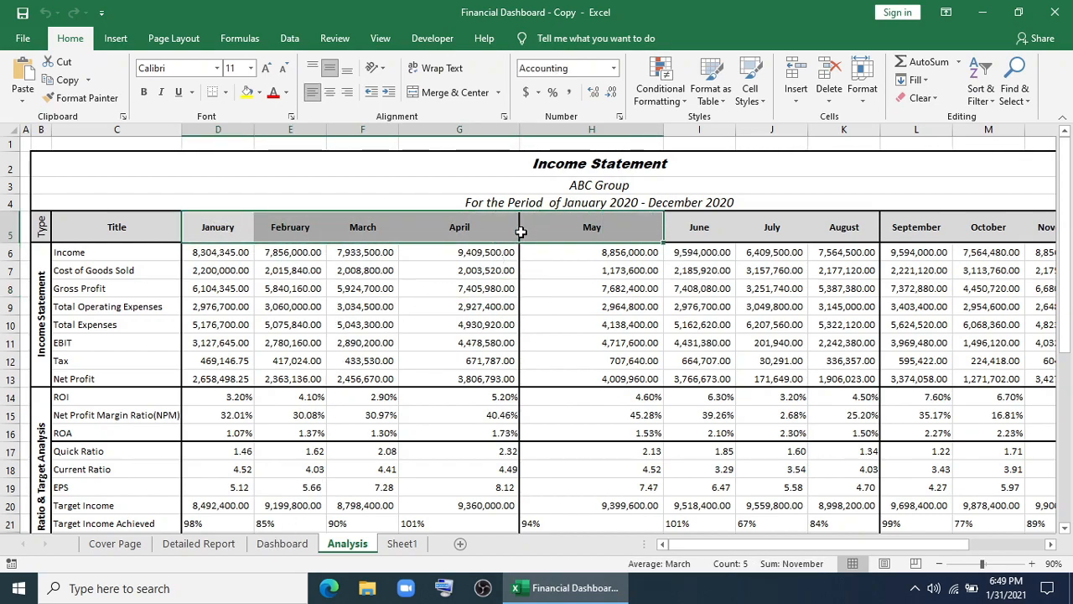
Return to the Dashboard sheet, review its charts and target figures, and view them for January and May.
left_click(281, 544)
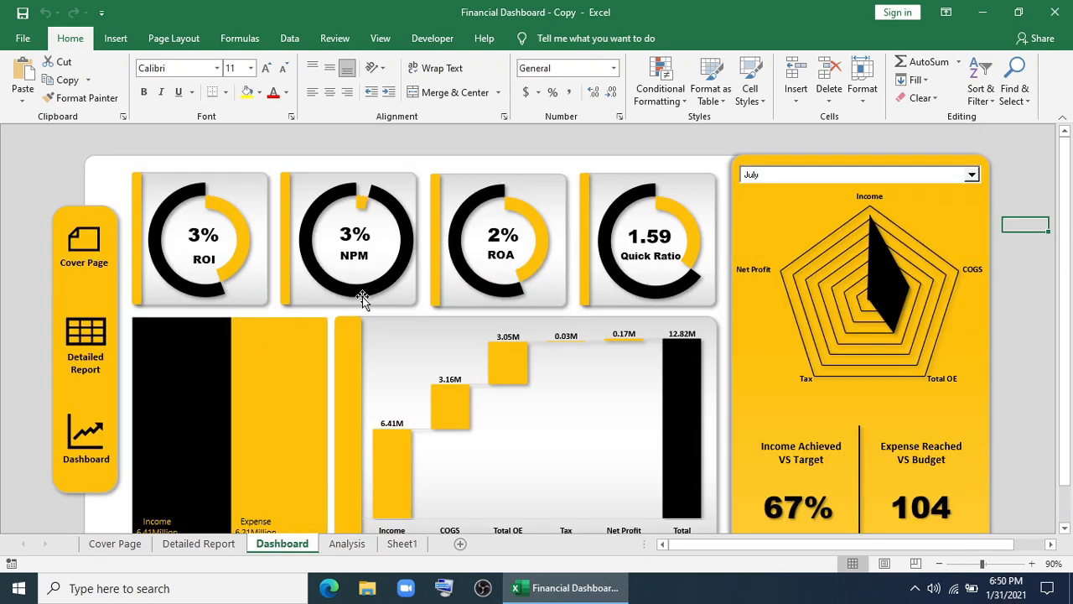
scroll(457, 361, "down", 1)
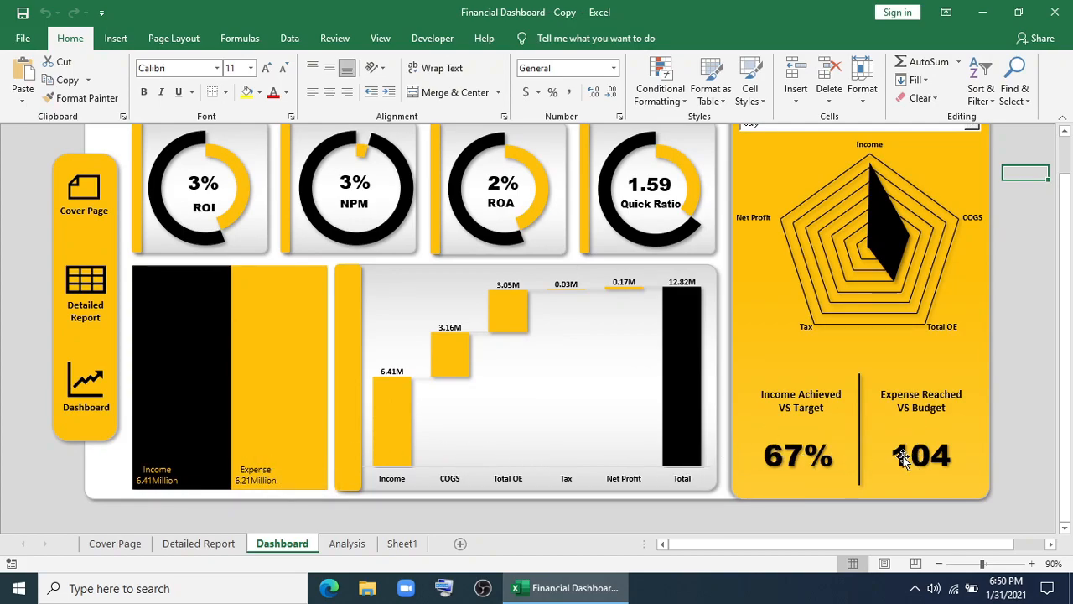
scroll(902, 457, "up", 1)
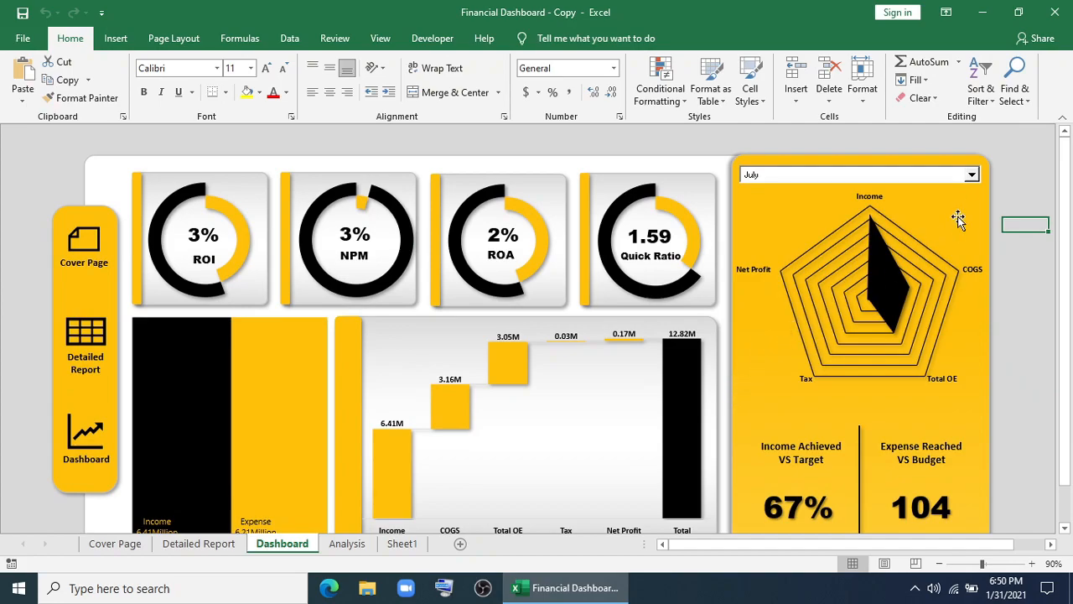
left_click(972, 176)
left_click_drag(973, 232, 973, 200)
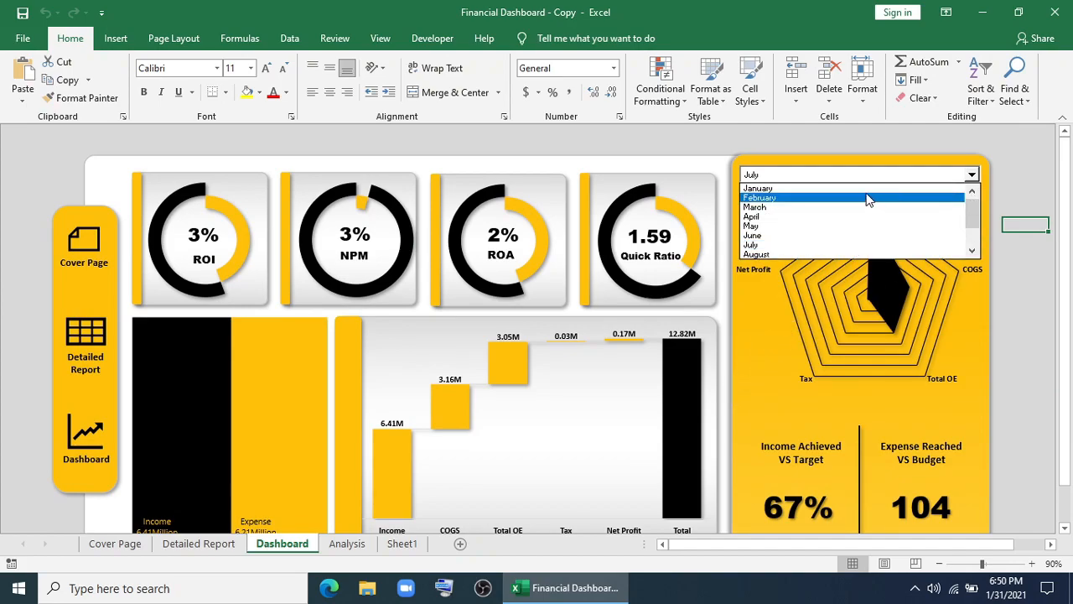
left_click(864, 189)
left_click(972, 176)
left_click(823, 228)
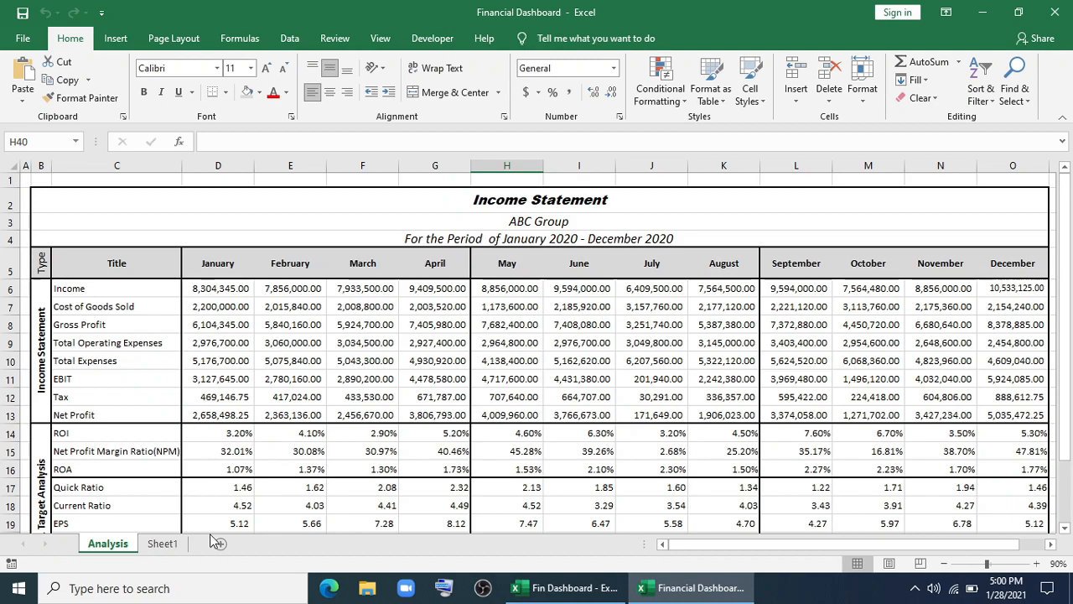
Duplicate the Analysis sheet within the Financial Dashboard workbook and rename the copy Detailed Report.
right_click(109, 544)
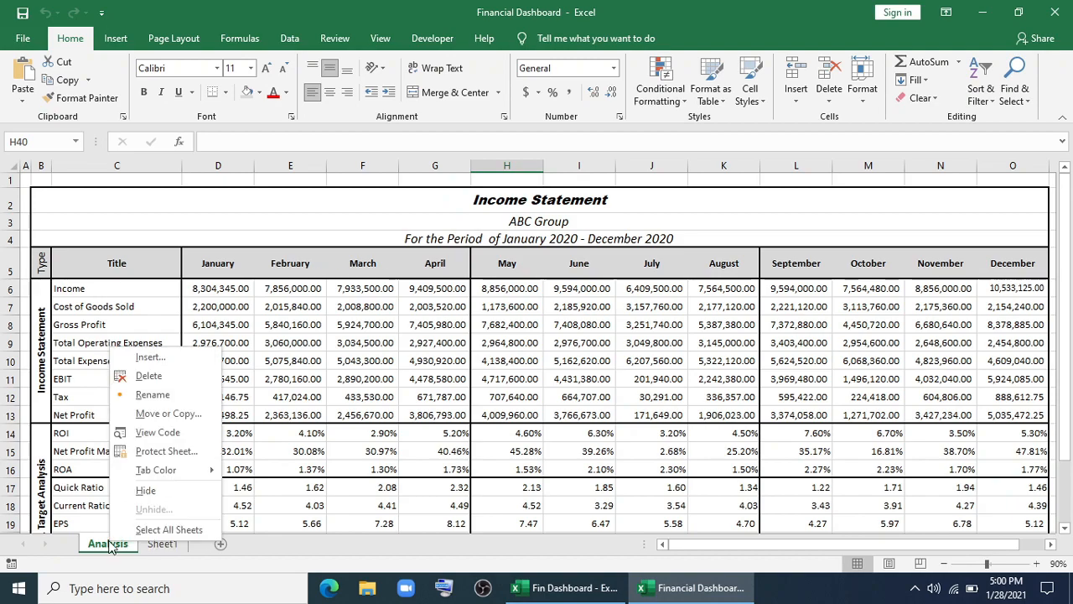
left_click(168, 413)
left_click(48, 472)
left_click(156, 494)
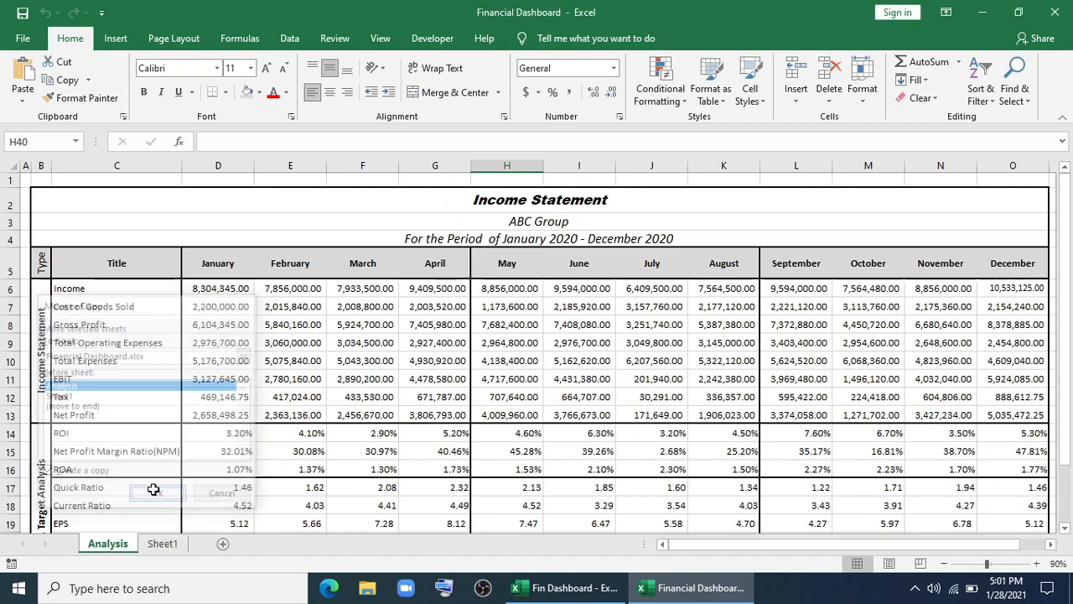
right_click(118, 543)
left_click(168, 397)
type("Detailed Report")
key("Return")
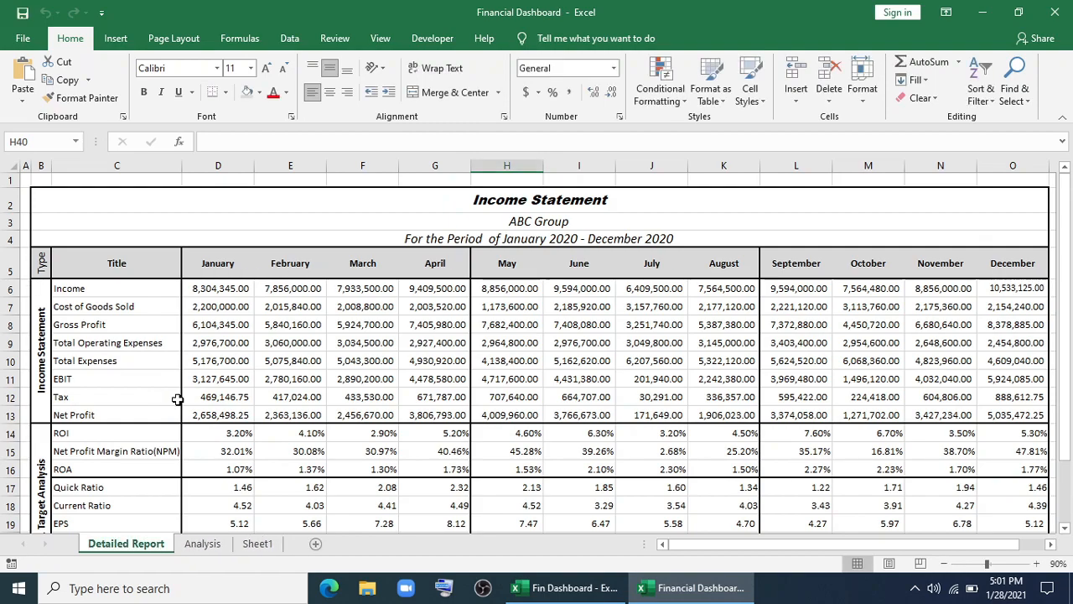
Add a new sheet after Analysis and name it Dashboard.
left_click(194, 546)
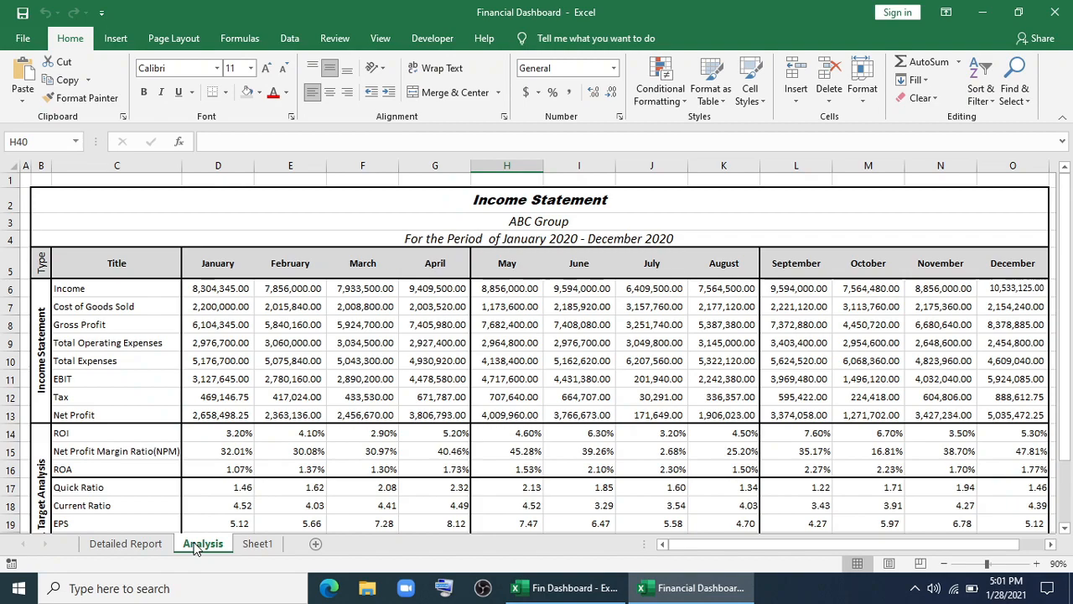
left_click(315, 543)
right_click(262, 546)
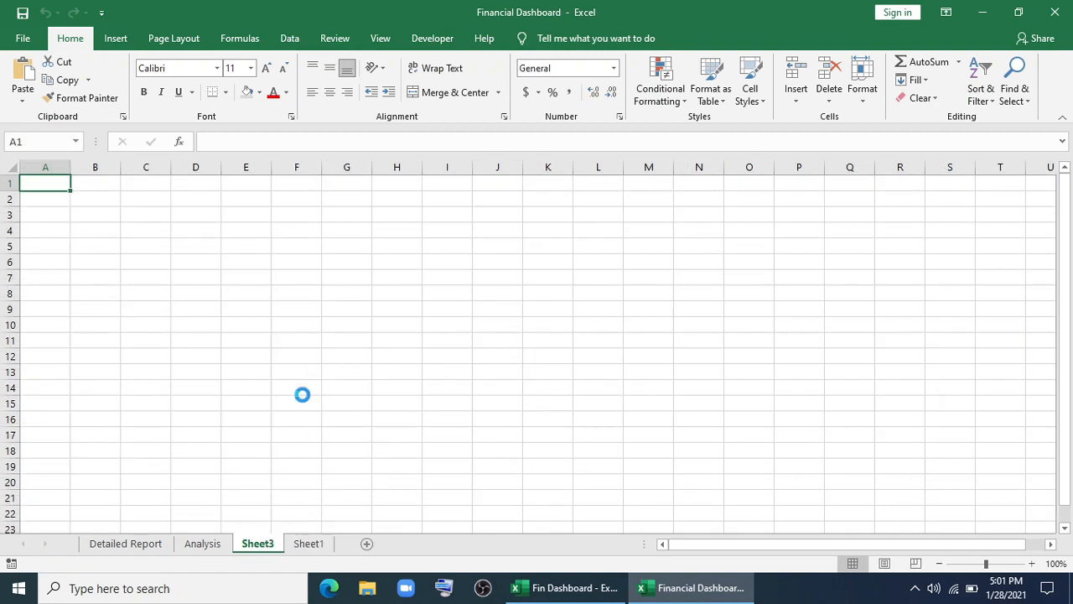
left_click(303, 393)
type("Dashboard")
key("Return")
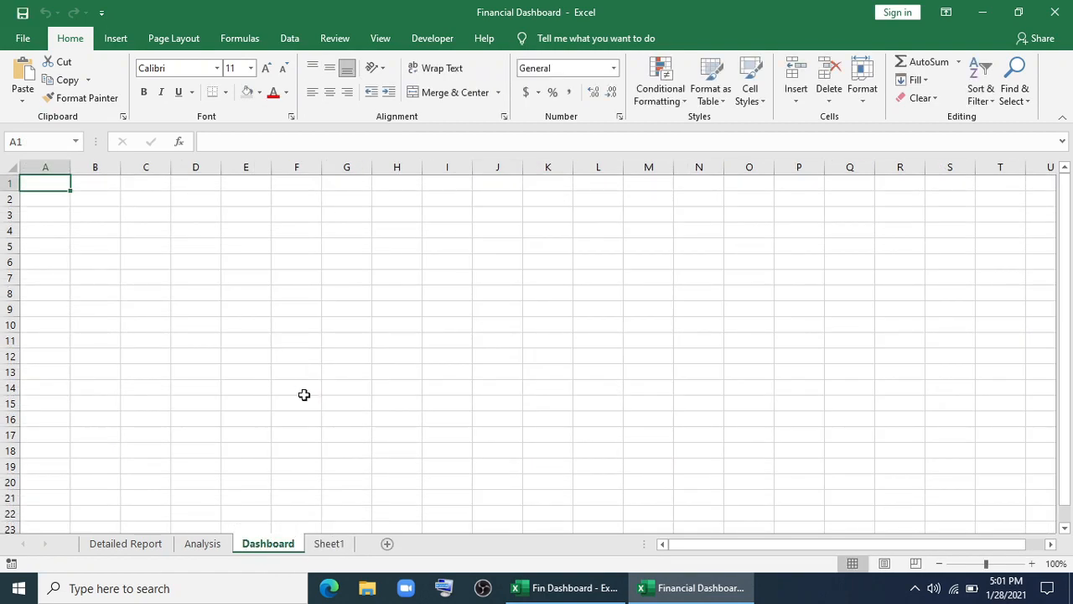
Fill all cells of the Dashboard sheet with light grey.
left_click(12, 168)
left_click(259, 94)
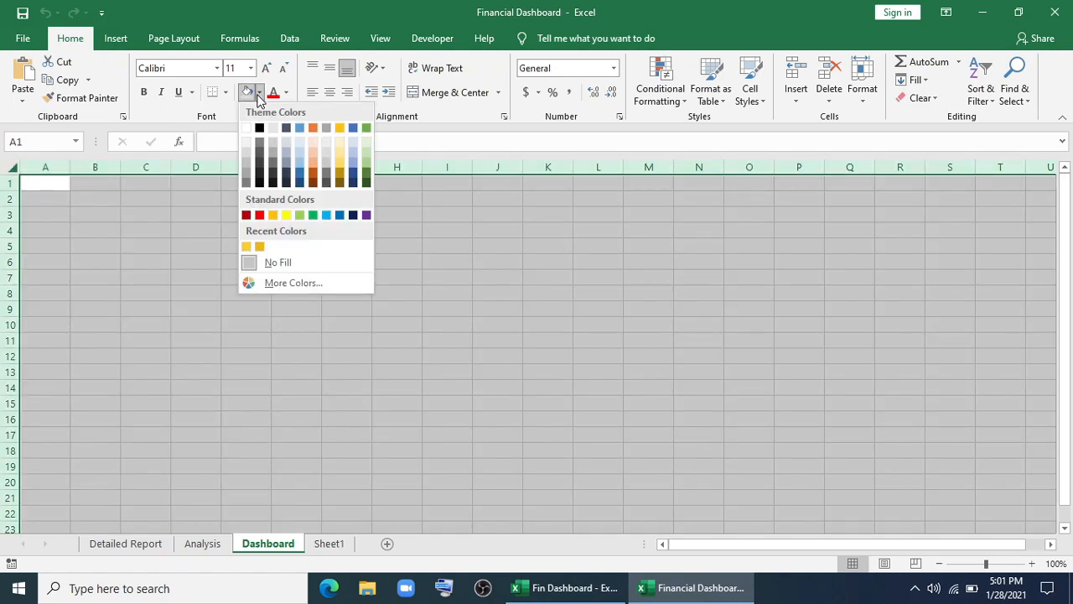
left_click(247, 155)
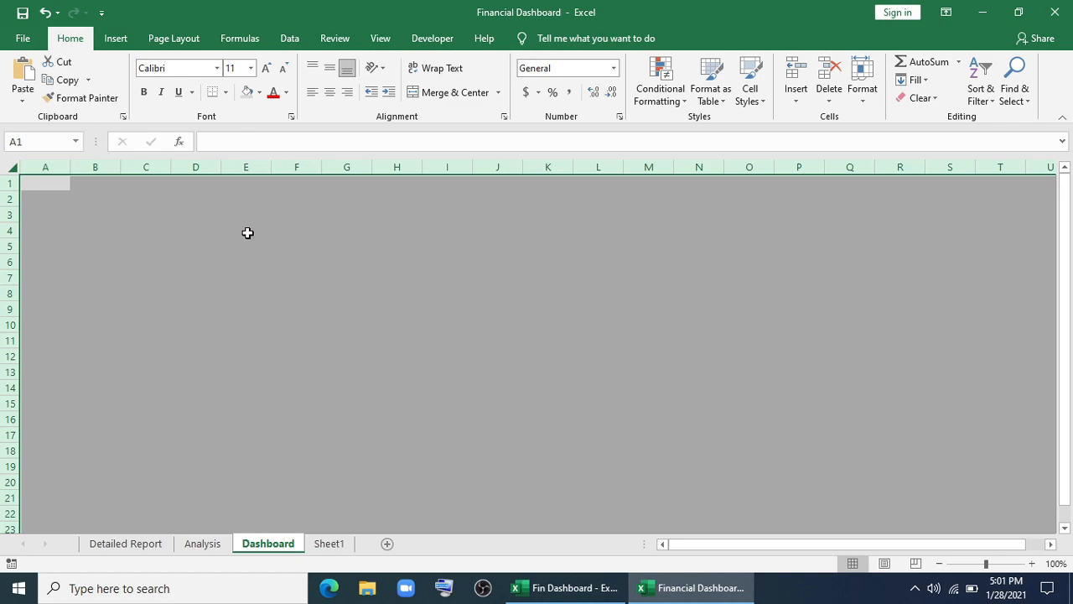
left_click(145, 292)
Draw a wide rounded rectangle starting near cell A2, about 2.06" high and 13.38" wide.
left_click(116, 38)
left_click(176, 98)
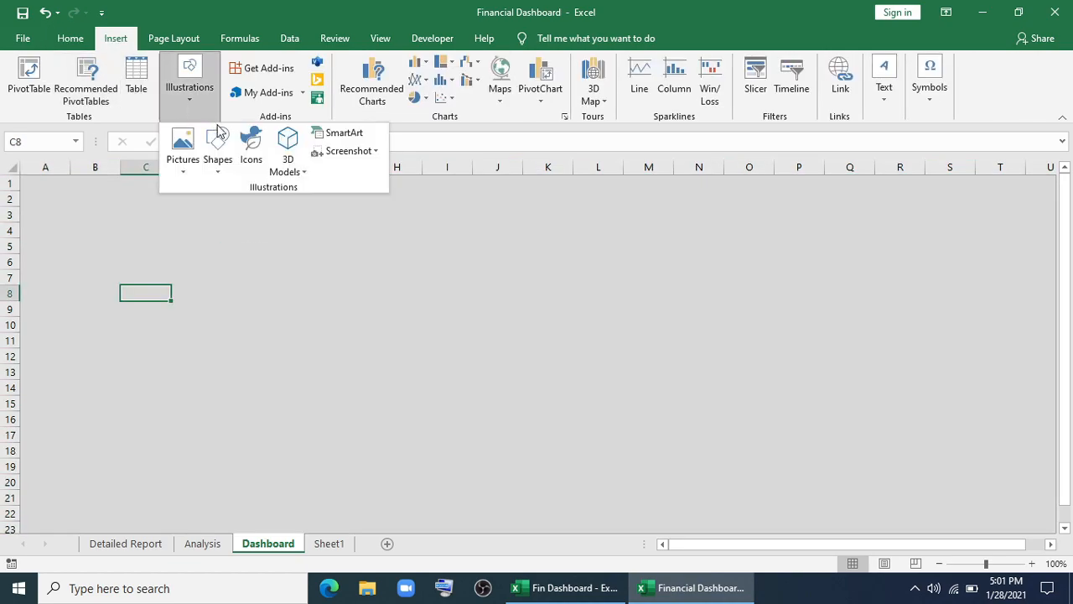
left_click(218, 151)
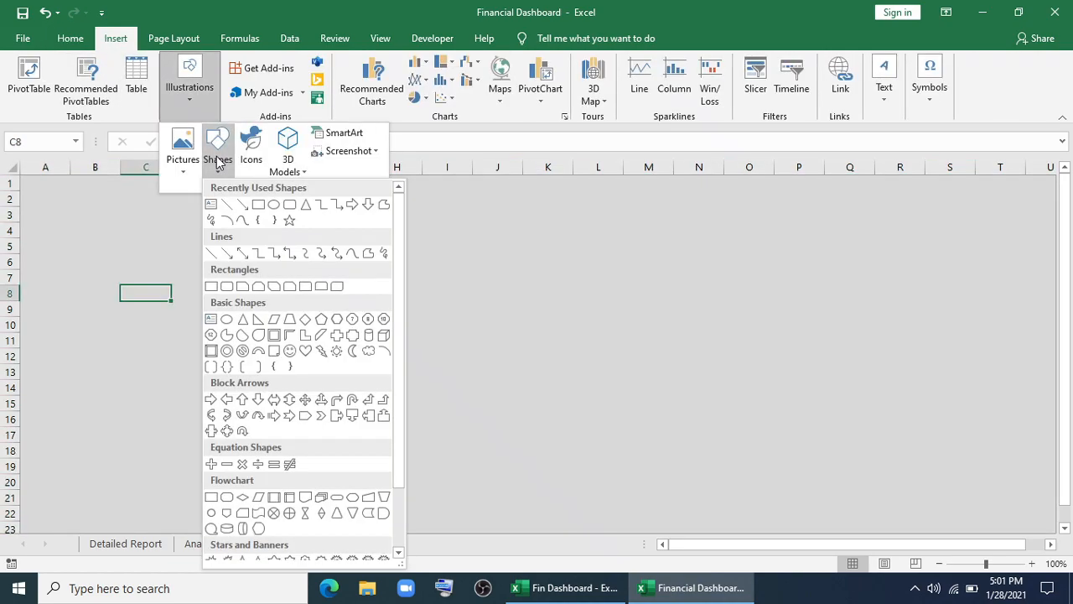
left_click(290, 205)
left_click_drag(51, 199, 807, 356)
left_click_drag(810, 543, 642, 546)
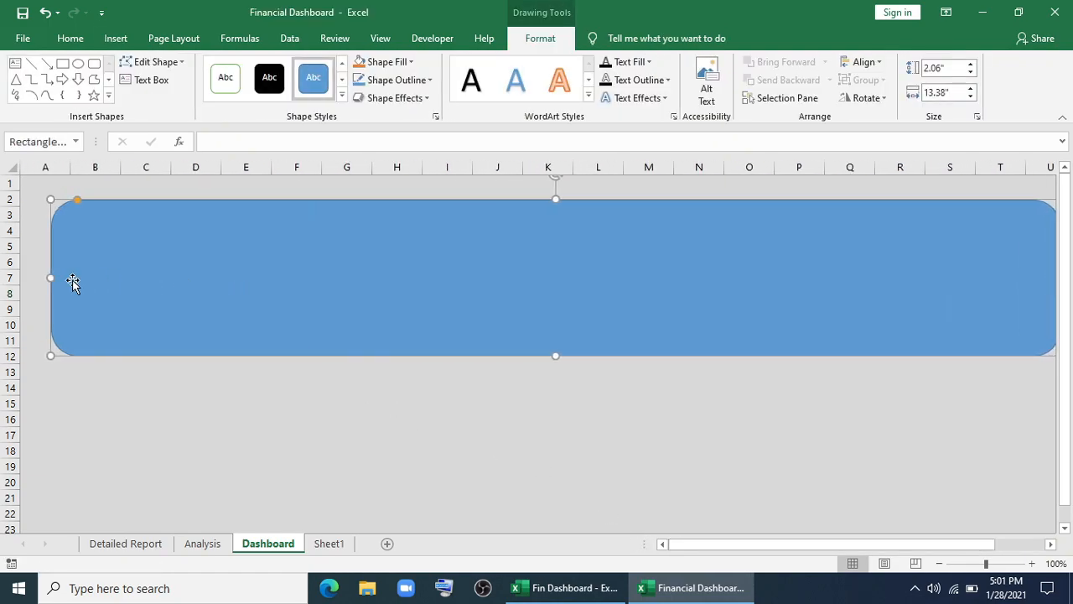
Resize the rounded rectangle to about 5.82" high and 12.99" wide and reduce its corner rounding.
left_click_drag(49, 277, 80, 277)
left_click_drag(571, 359, 567, 498)
scroll(260, 347, "up", 3)
left_click_drag(153, 204, 92, 200)
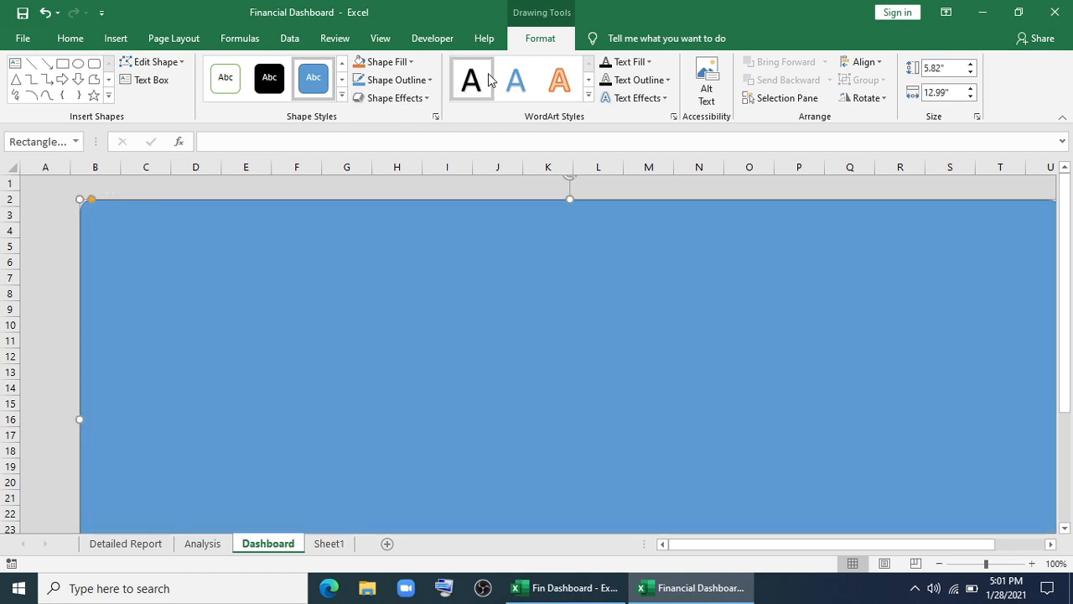
Format the large rectangle with a white fill, a bottom-right outer shadow and a light grey outline.
left_click(384, 62)
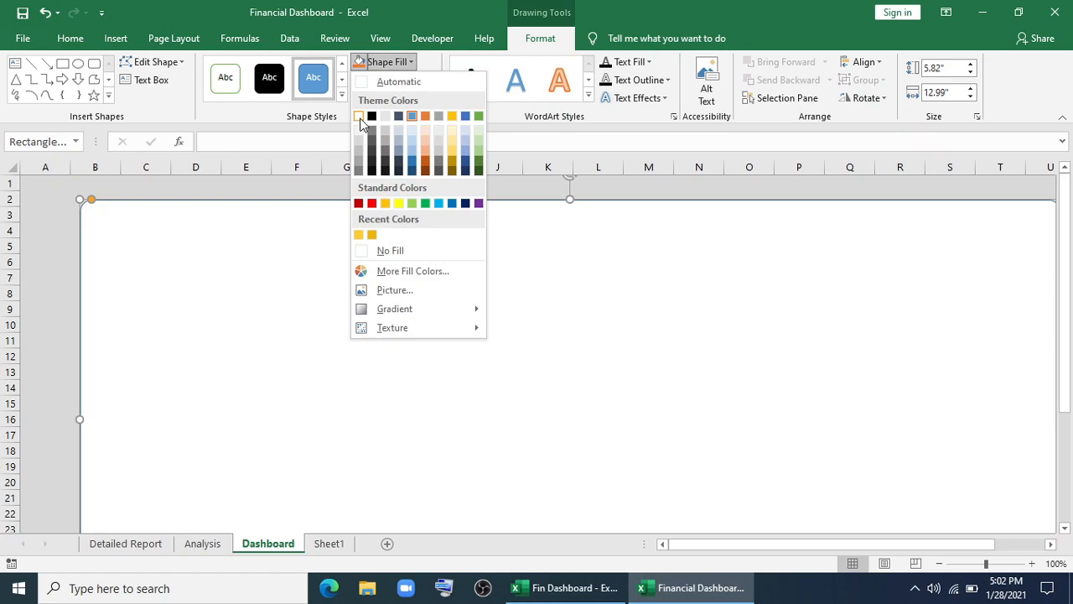
left_click(359, 117)
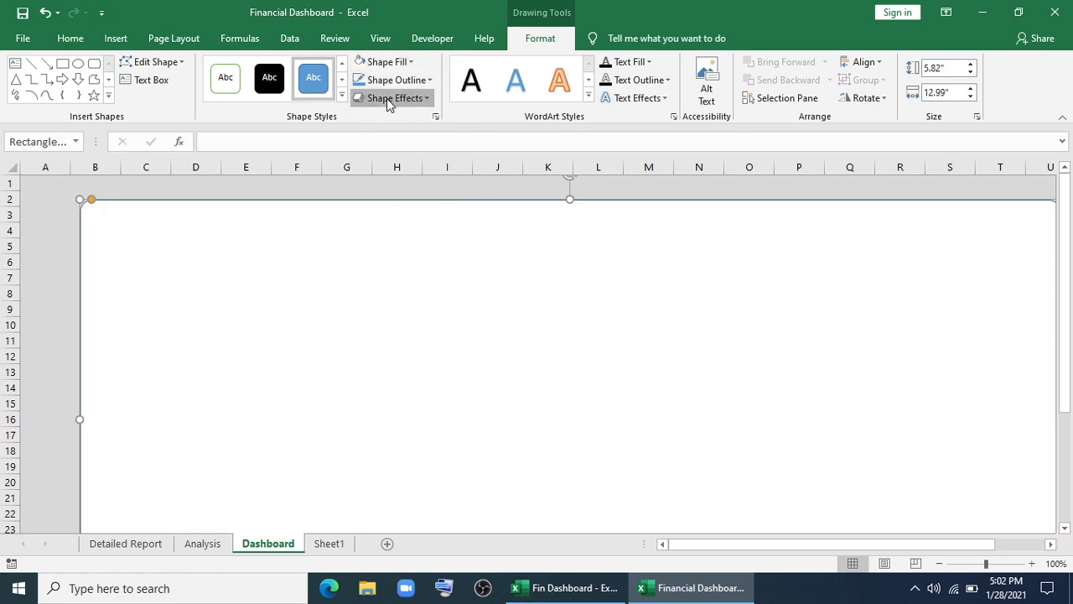
left_click(389, 98)
mouse_move(416, 170)
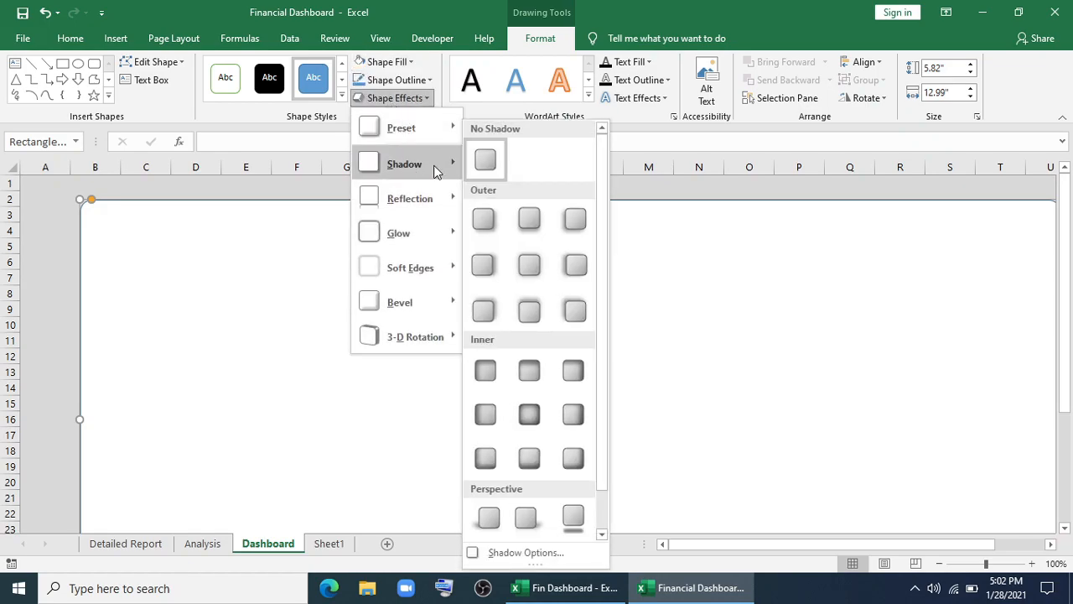
left_click(489, 213)
left_click(397, 80)
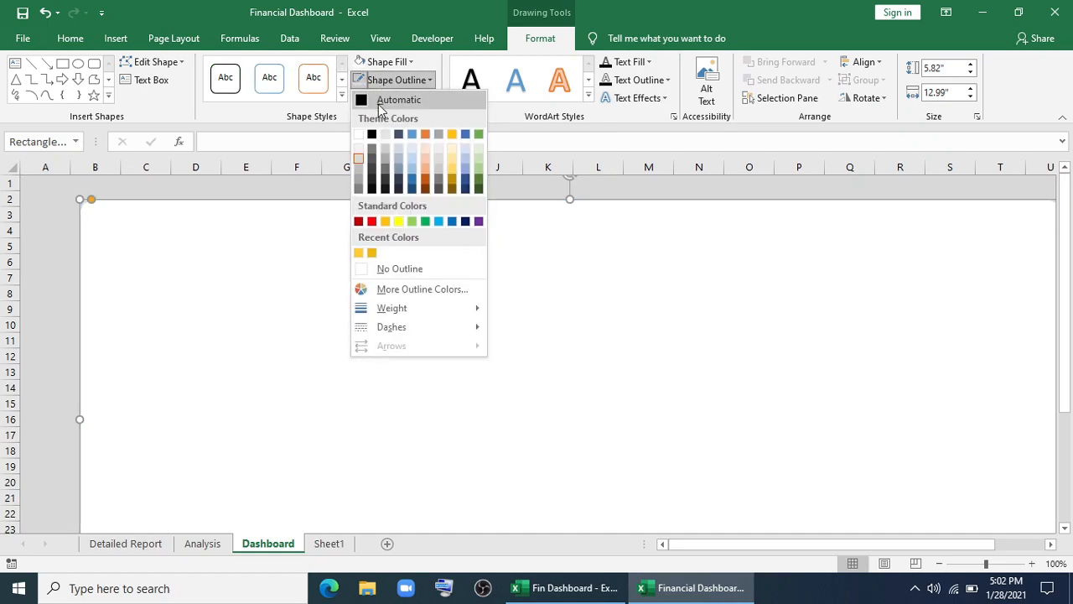
left_click(360, 169)
Duplicate the white rectangle and shrink the copy into a narrow vertical bar overlapping the panel's left edge.
left_click_drag(208, 264, 264, 292)
left_click_drag(825, 369, 728, 343)
left_click_drag(1001, 215, 198, 267)
left_click_drag(169, 308, 288, 267)
left_click_drag(327, 225, 223, 294)
left_click_drag(196, 349, 91, 290)
Move the narrow vertical bar slightly down the panel's left edge and increase its corner rounding.
double_click(71, 38)
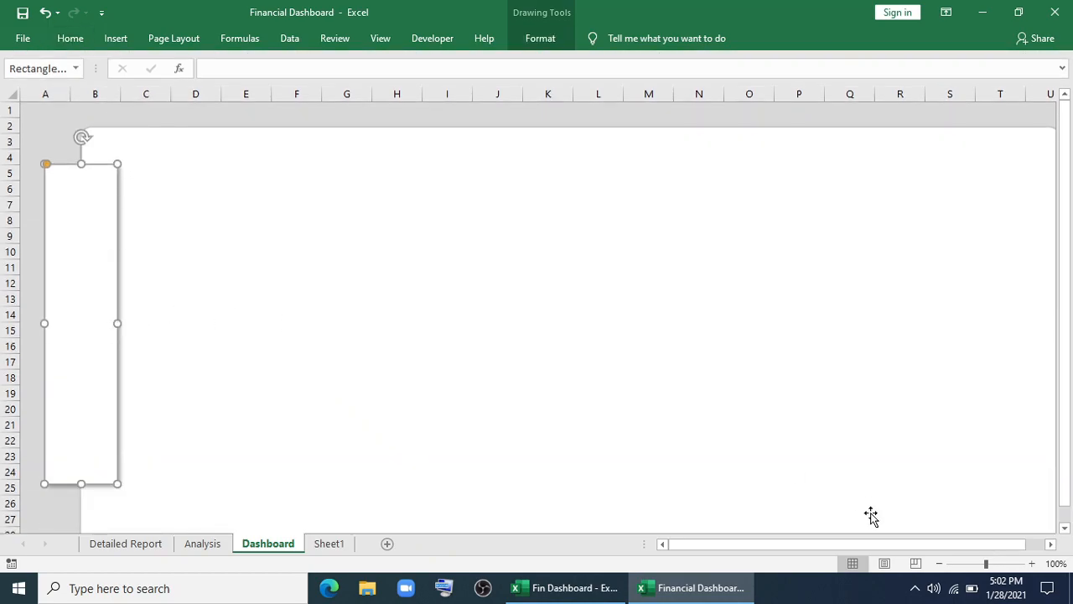
left_click(938, 563)
left_click_drag(83, 278, 83, 297)
left_click_drag(44, 177, 54, 177)
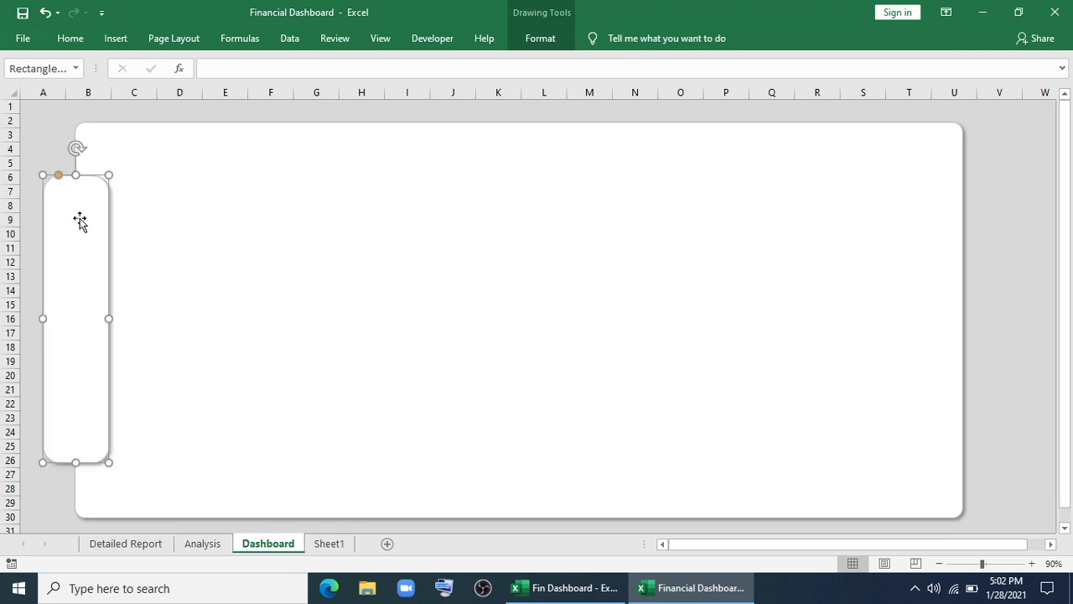
Duplicate the narrow vertical bar along the panel's right edge, enlarge the copy to about 5.87" high and 3.8" wide, with less corner rounding.
left_click_drag(95, 289, 949, 233)
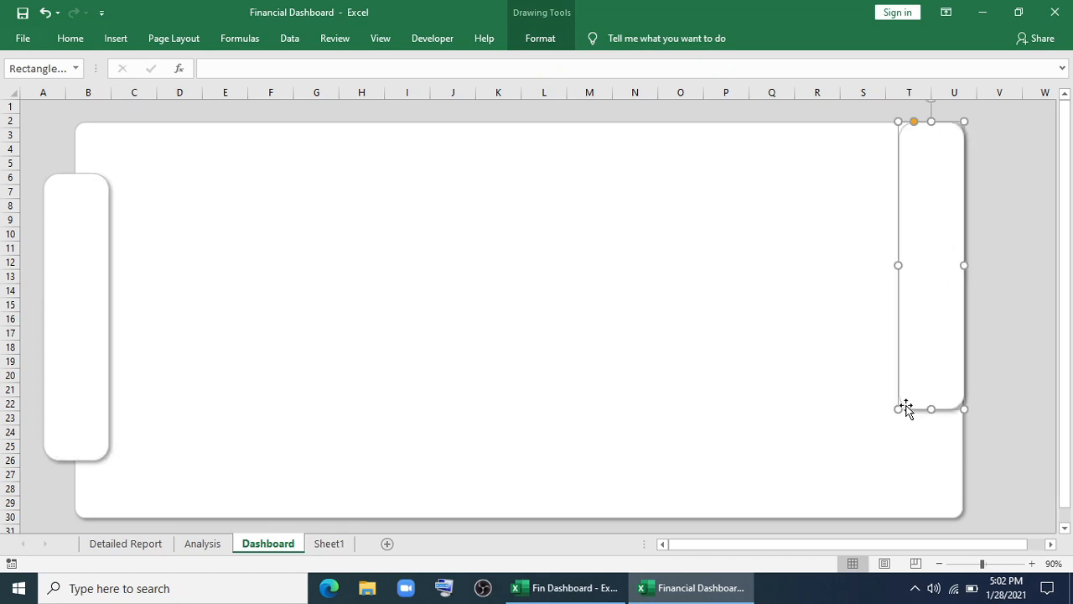
left_click_drag(899, 408, 818, 514)
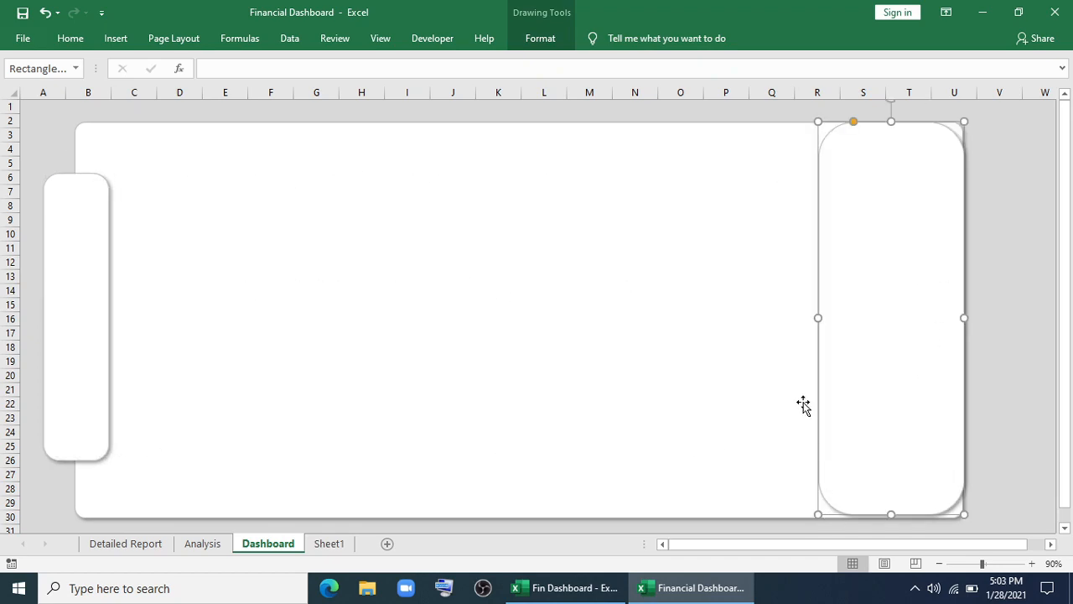
left_click_drag(818, 317, 770, 317)
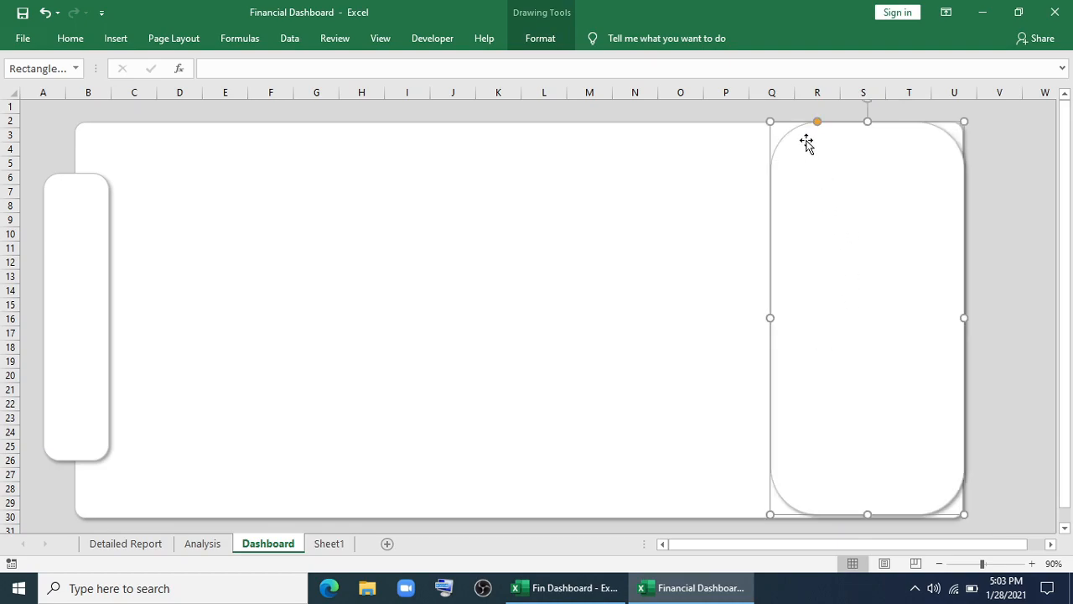
left_click_drag(818, 123, 777, 125)
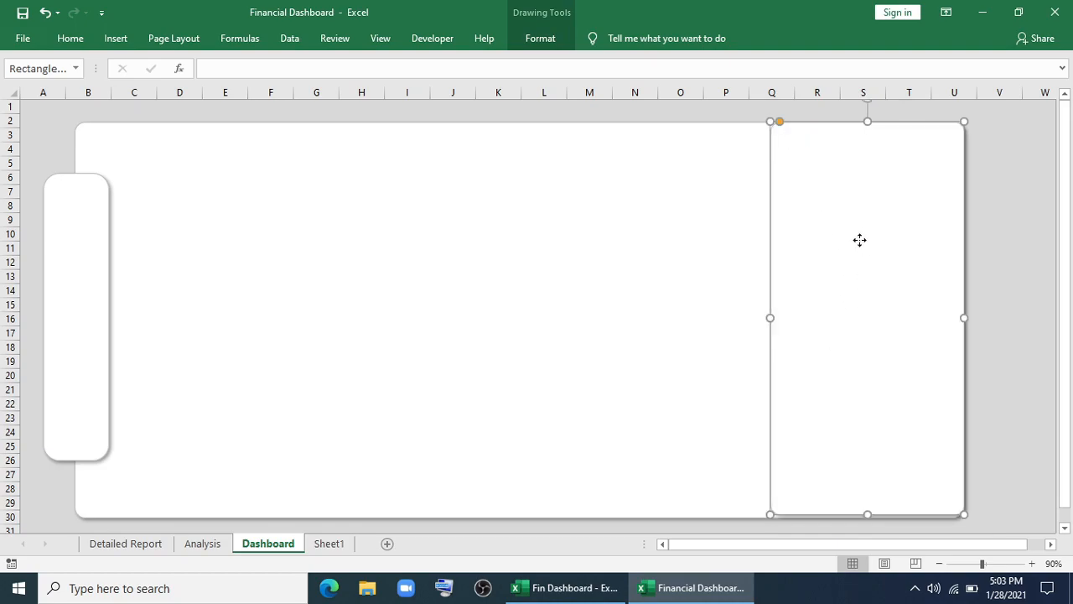
left_click_drag(770, 317, 707, 317)
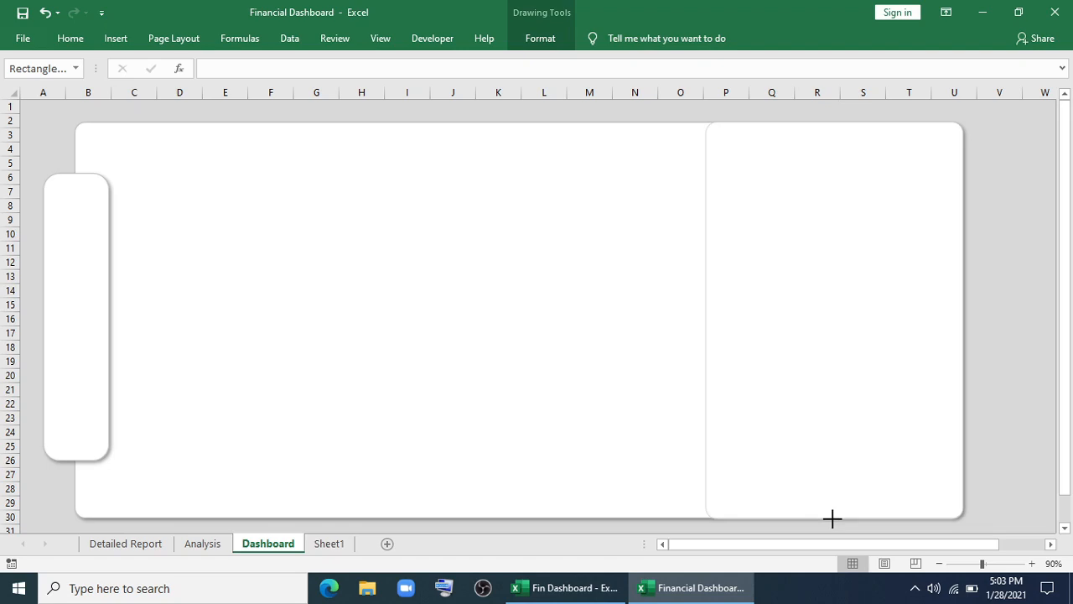
left_click(832, 520)
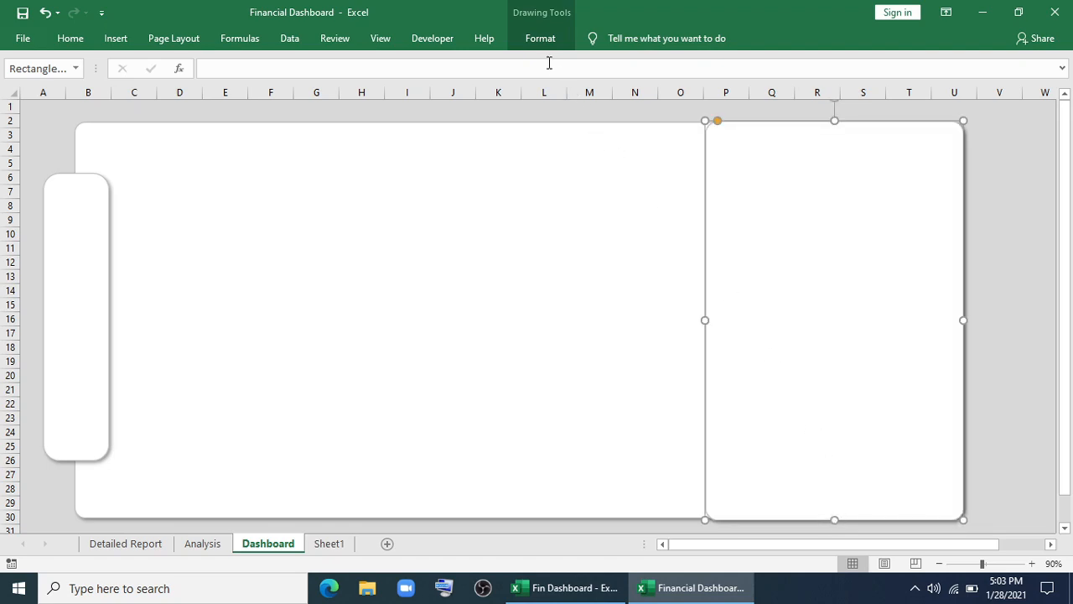
Apply the left-offset outer shadow to the rounded panel along the dashboard's right edge.
left_click(520, 205)
left_click(793, 257)
left_click(540, 43)
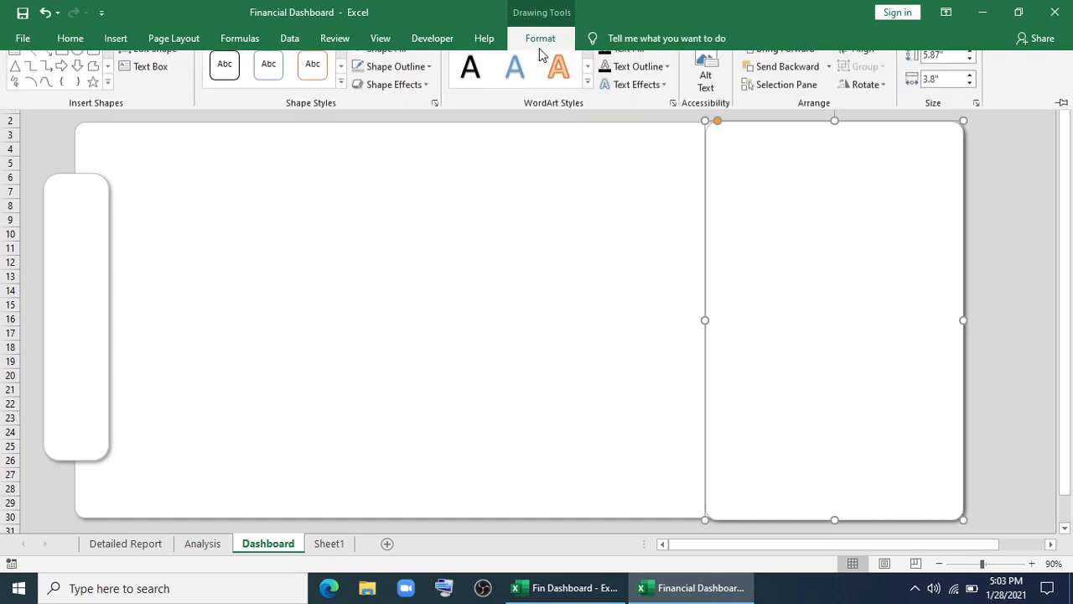
left_click(403, 98)
mouse_move(413, 174)
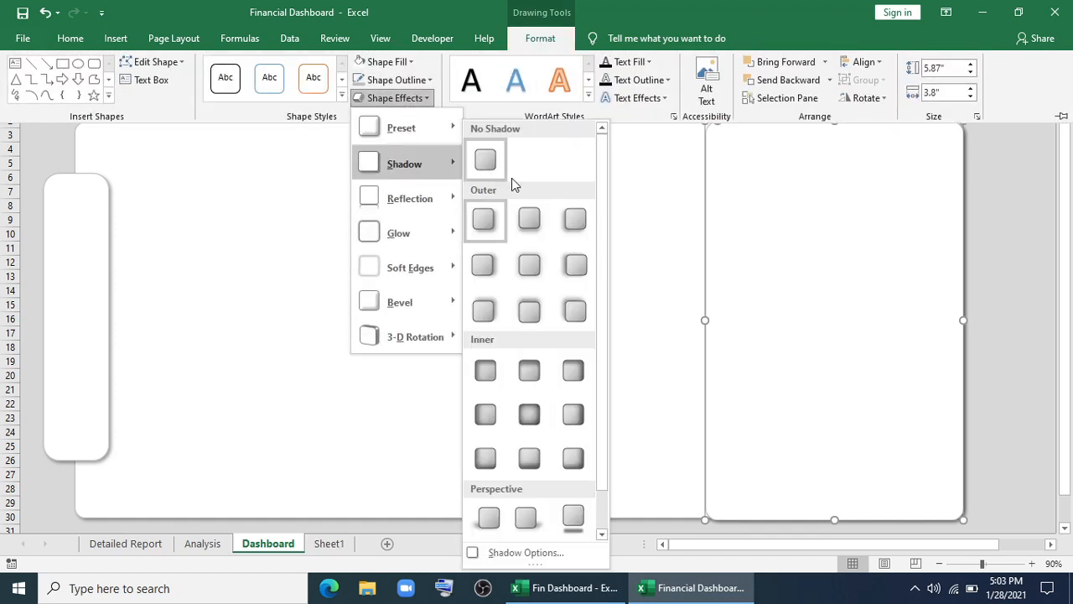
left_click(573, 266)
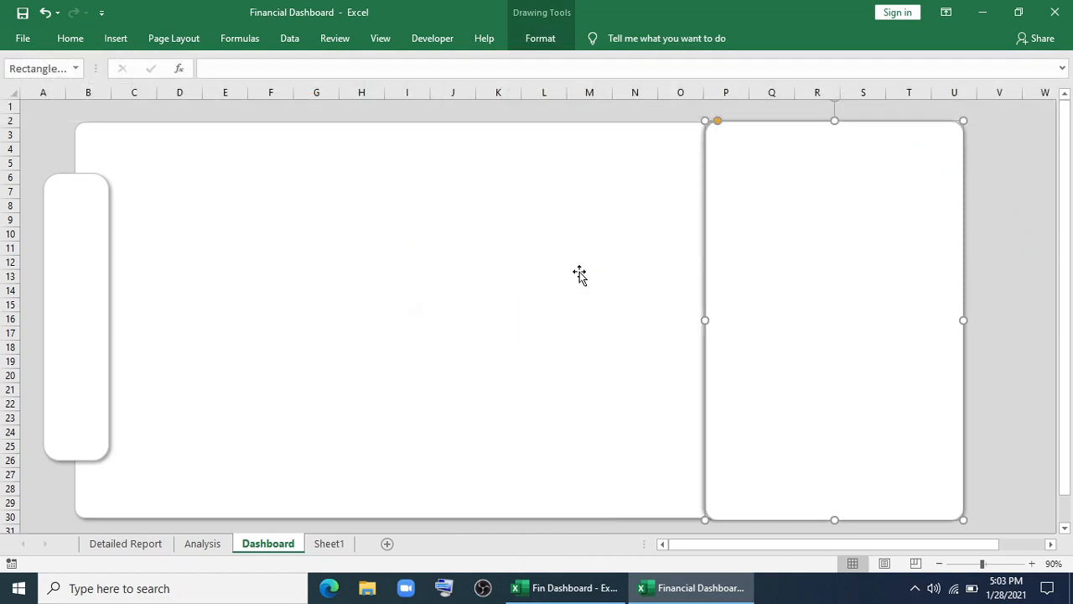
Fill the narrow vertical bar on the panel's left edge with the standard orange colour.
left_click(366, 225)
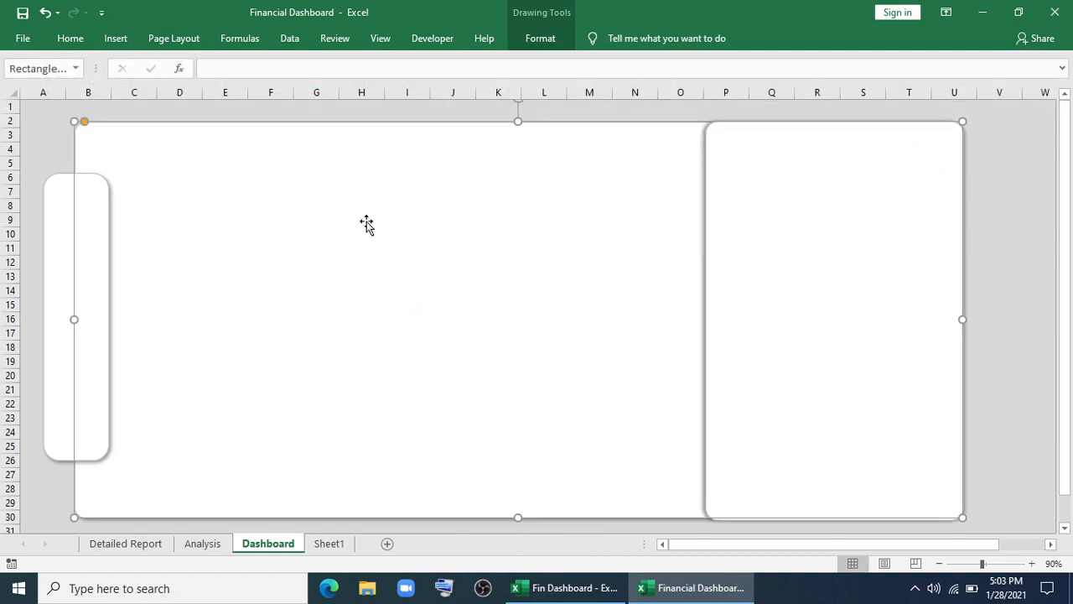
left_click(59, 243)
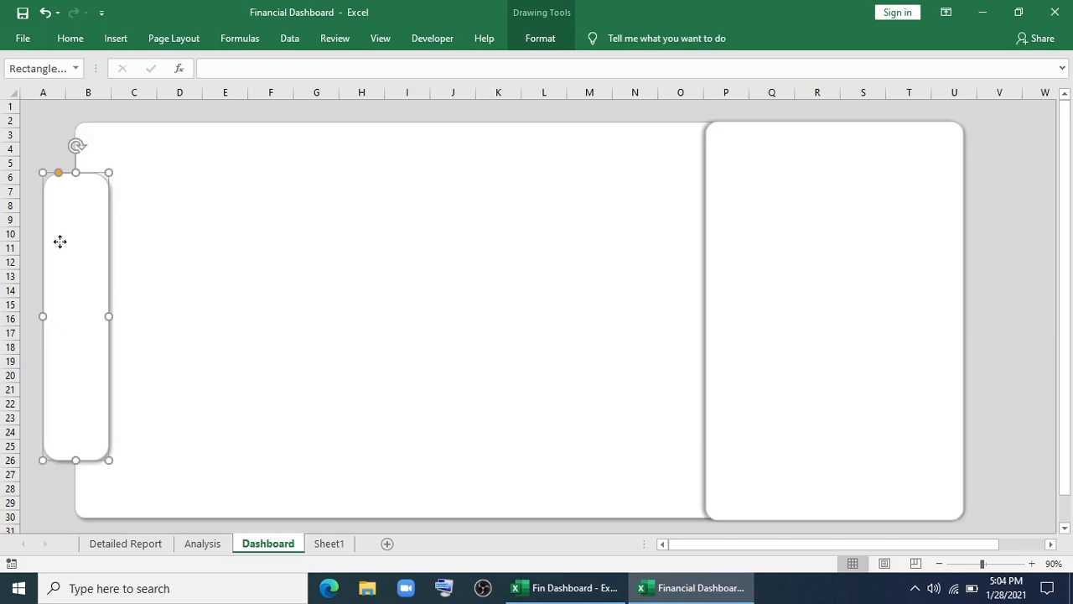
left_click(541, 38)
left_click(386, 61)
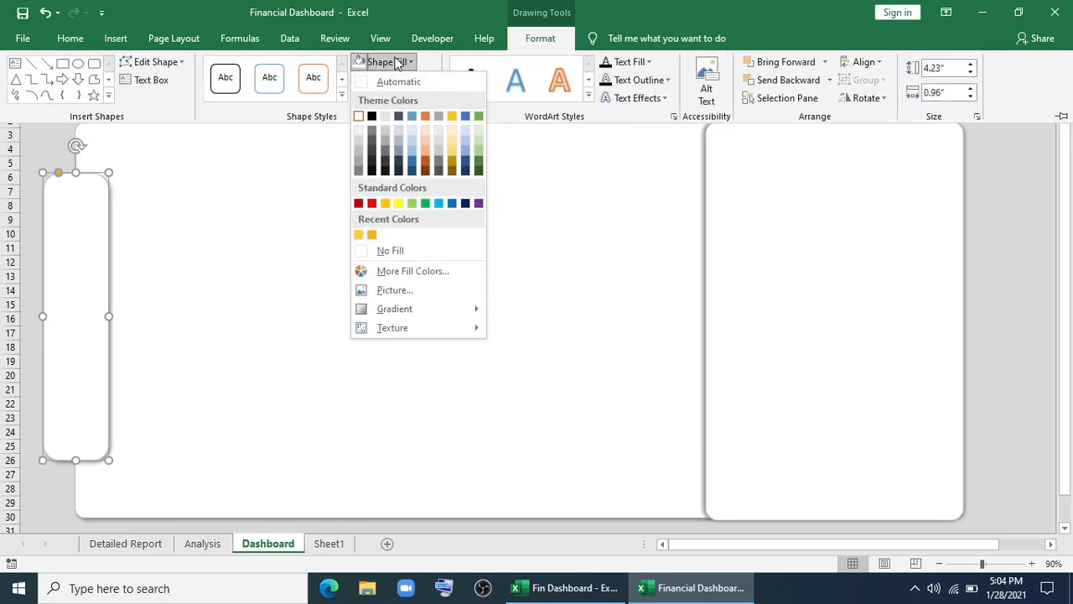
left_click(385, 204)
Fill the tall rounded panel along the dashboard's right edge with orange and deselect it.
left_click(781, 173)
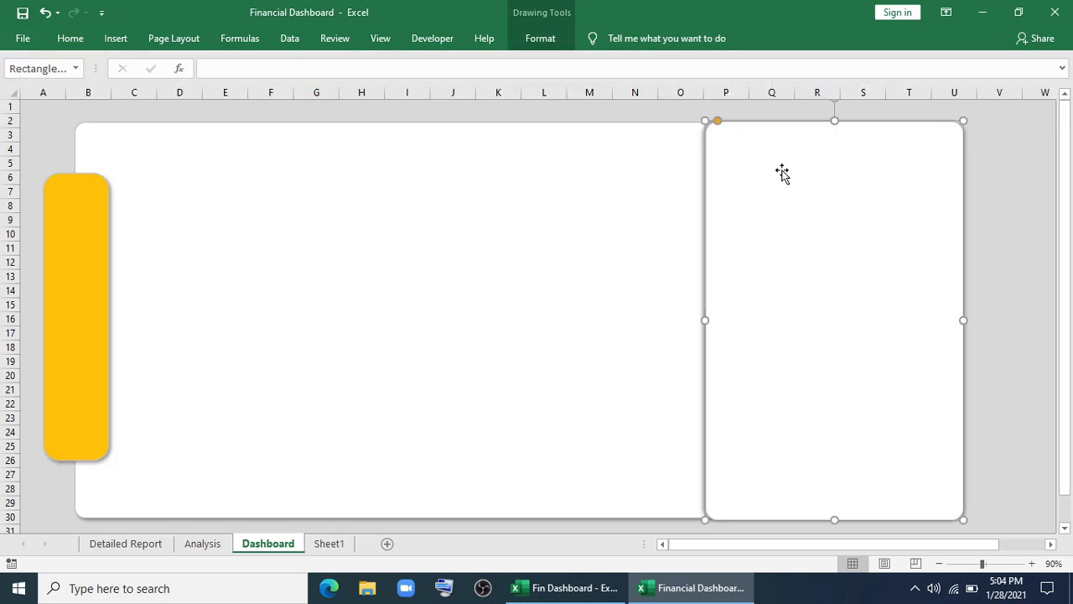
left_click(540, 39)
left_click(360, 60)
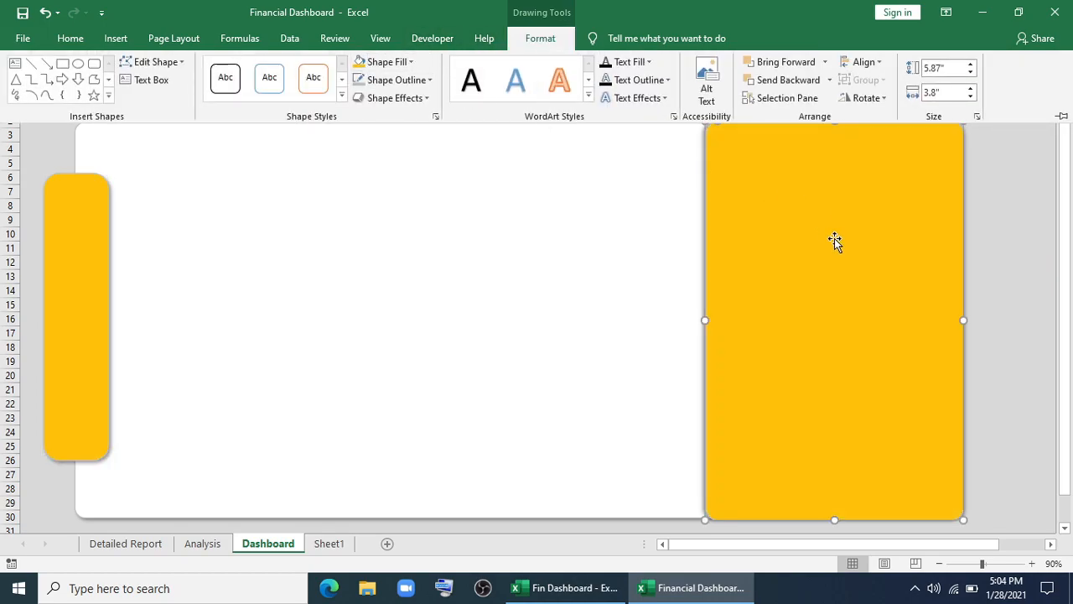
key("Escape")
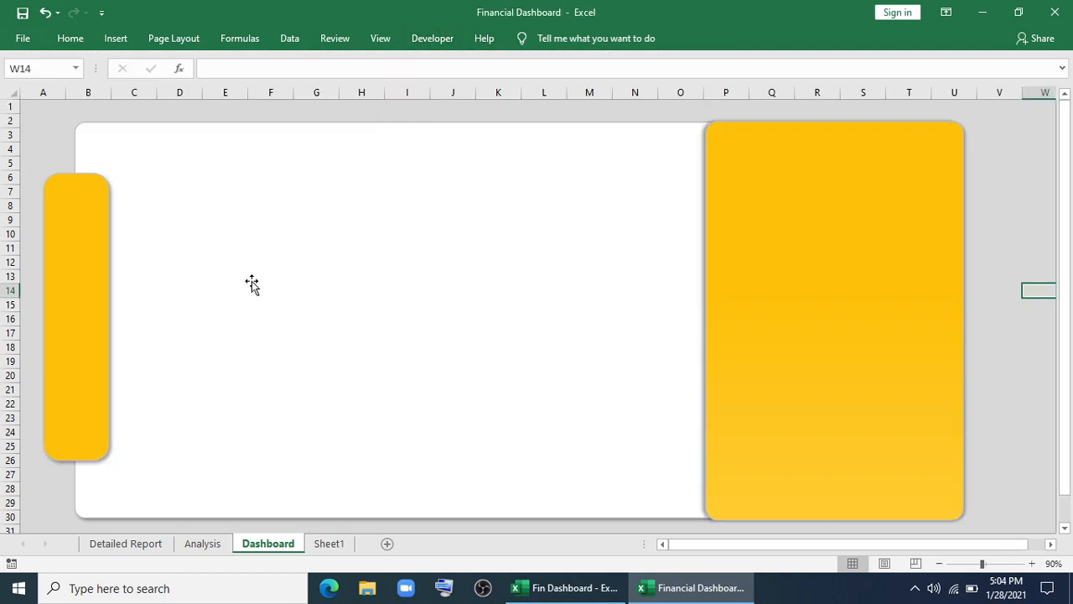
Draw a rounded rectangle about 1.94" high and 1.99" wide in the white panel's upper-left corner and reduce its corner rounding.
left_click(115, 39)
left_click(186, 94)
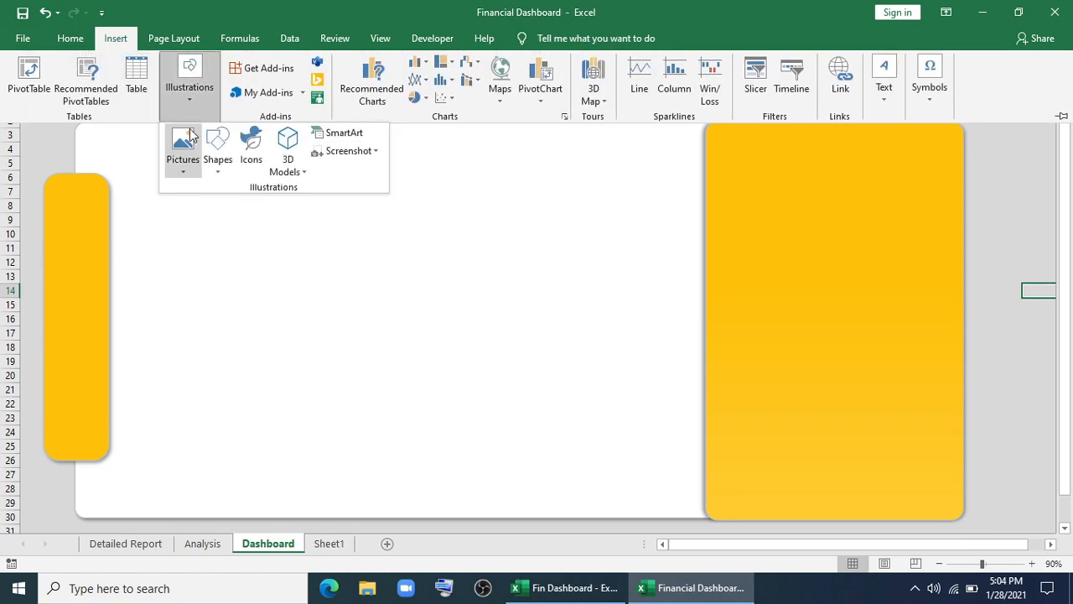
left_click(216, 164)
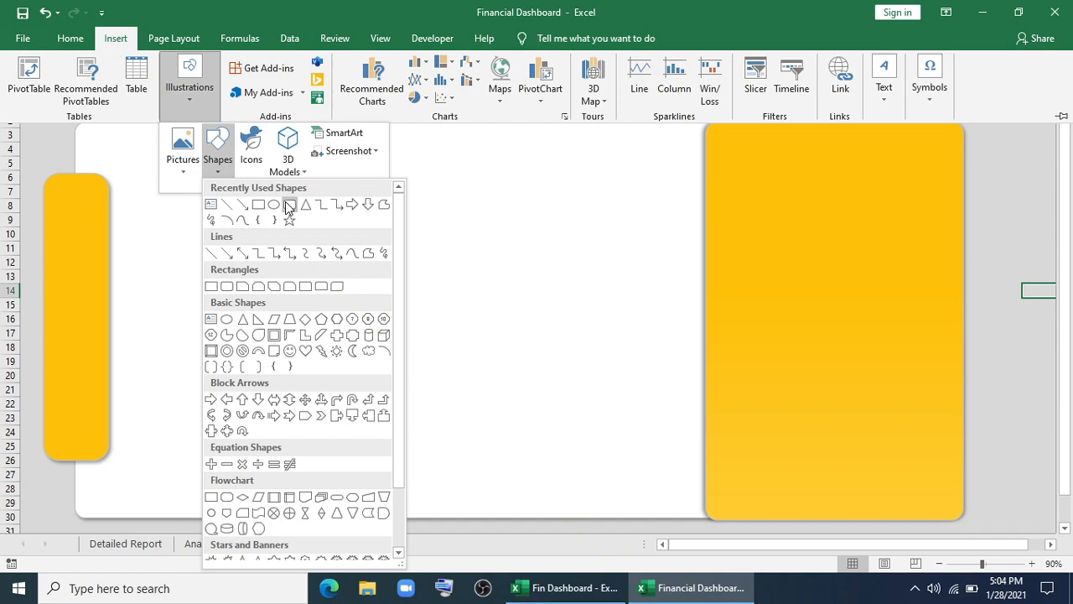
left_click(288, 202)
mouse_move(160, 165)
left_mouse_down()
mouse_move(259, 246)
mouse_move(292, 288)
mouse_move(287, 301)
left_mouse_up()
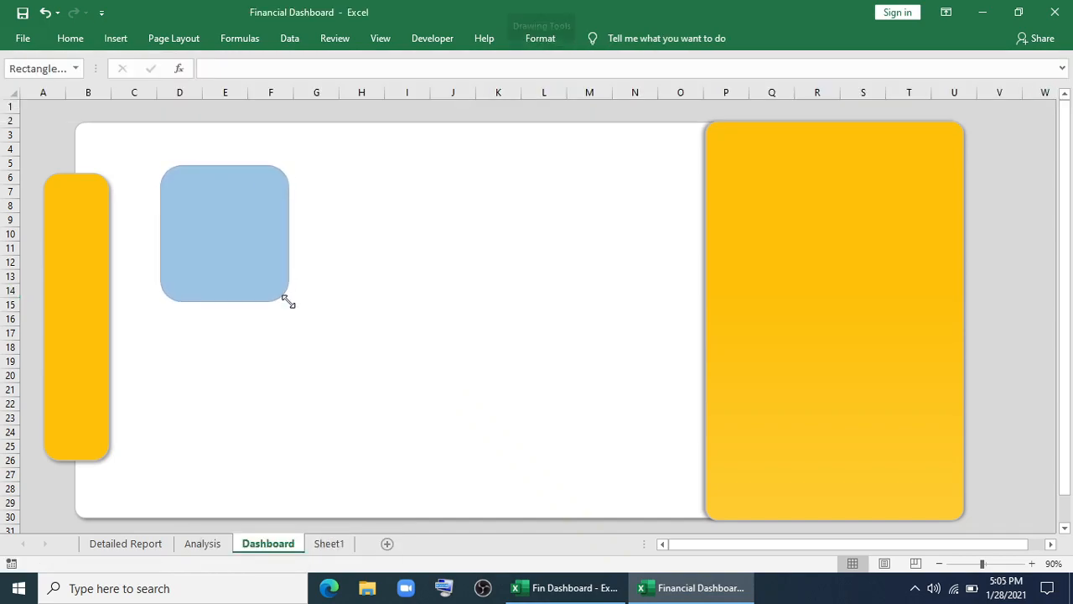
left_click_drag(181, 168, 165, 168)
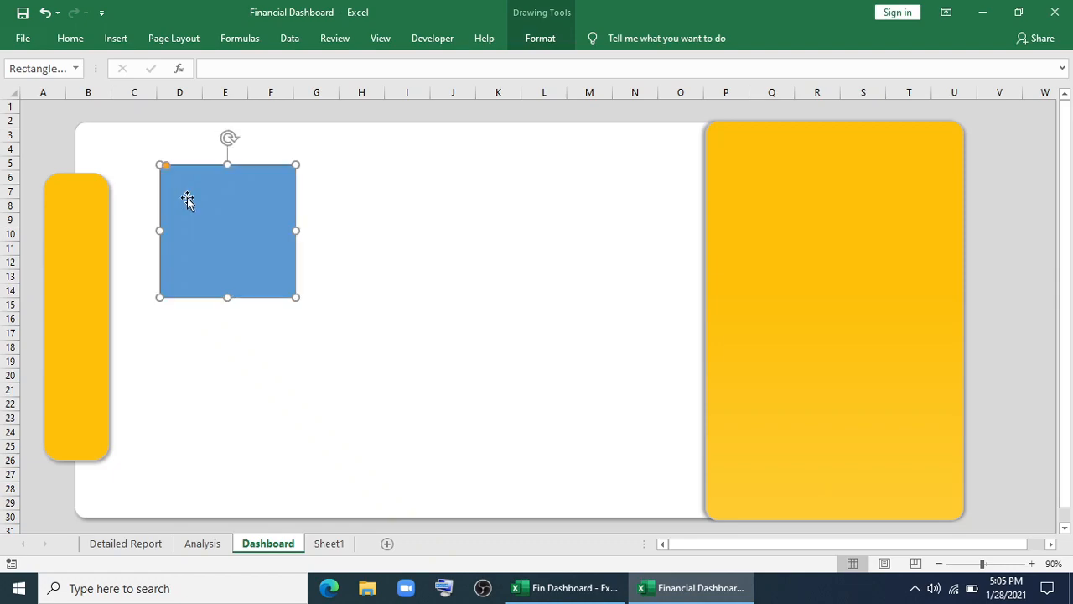
left_click_drag(221, 226, 185, 200)
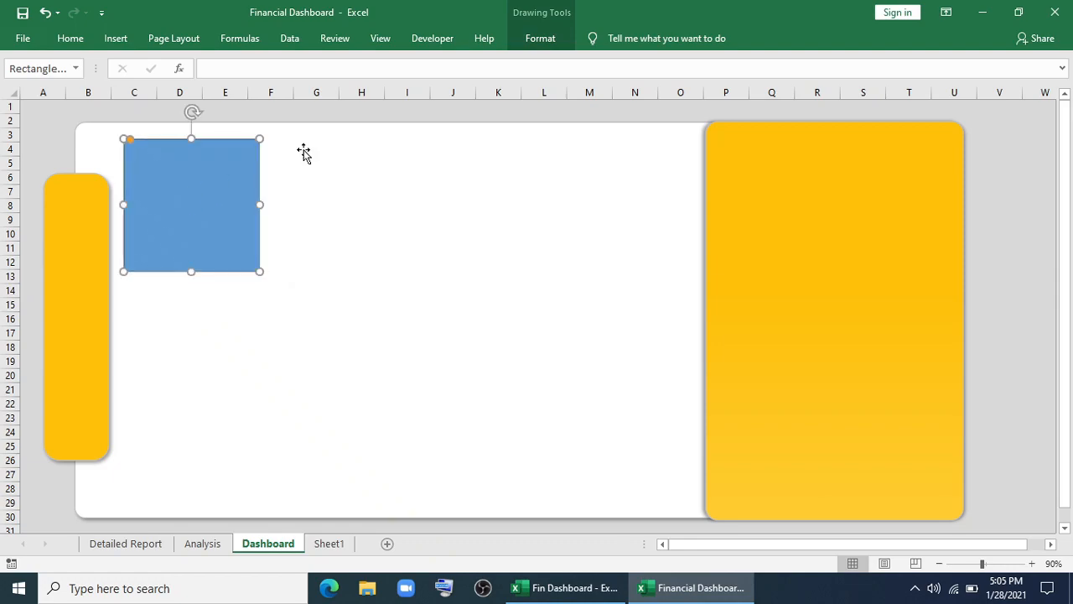
Apply the bottom-right outer shadow to the blue rounded rectangle.
left_click(538, 44)
left_click(400, 98)
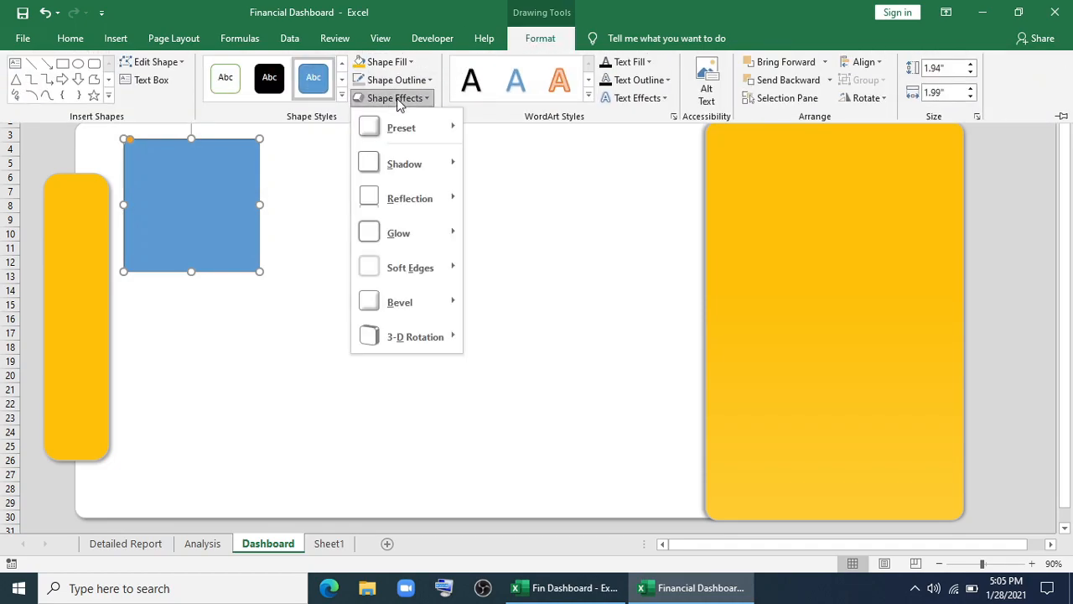
mouse_move(424, 166)
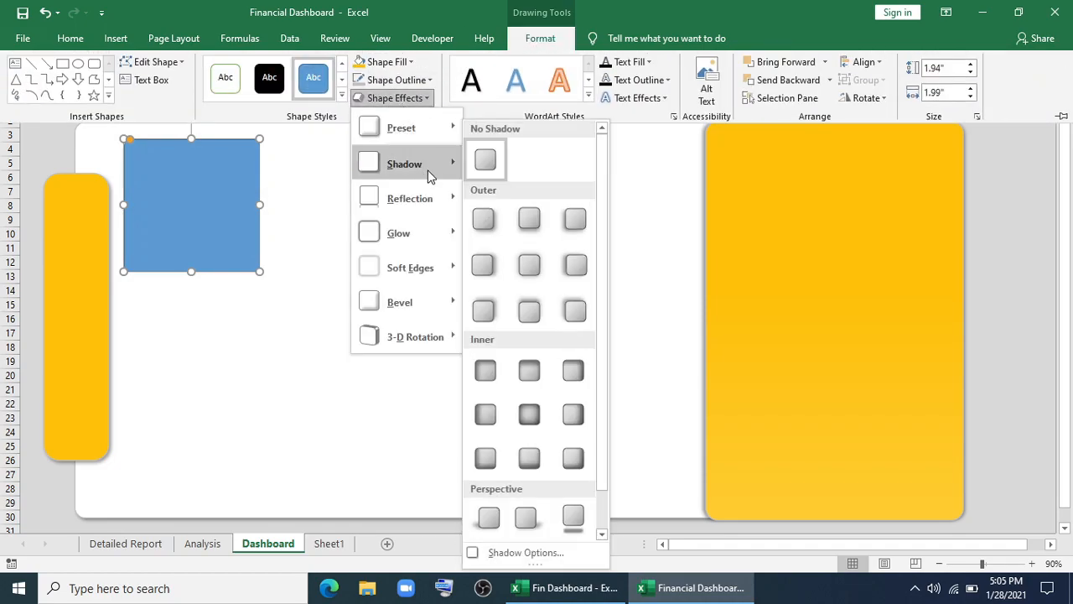
left_click(479, 216)
Give the small rounded rectangle a linear gradient fill with light grey first and last stops.
right_click(217, 221)
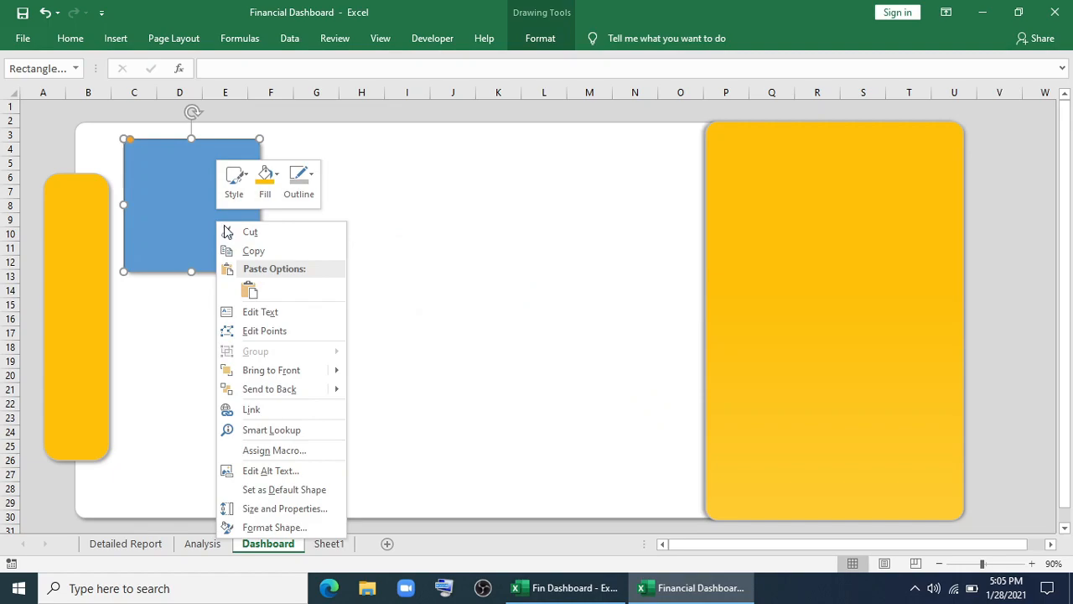
left_click(250, 528)
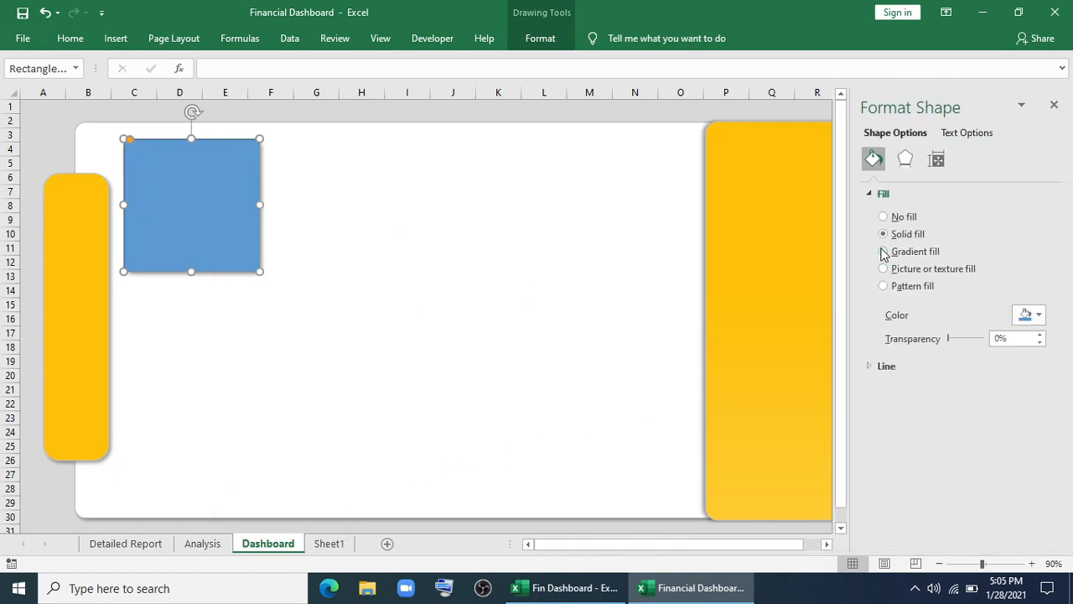
left_click(884, 251)
left_click(899, 428)
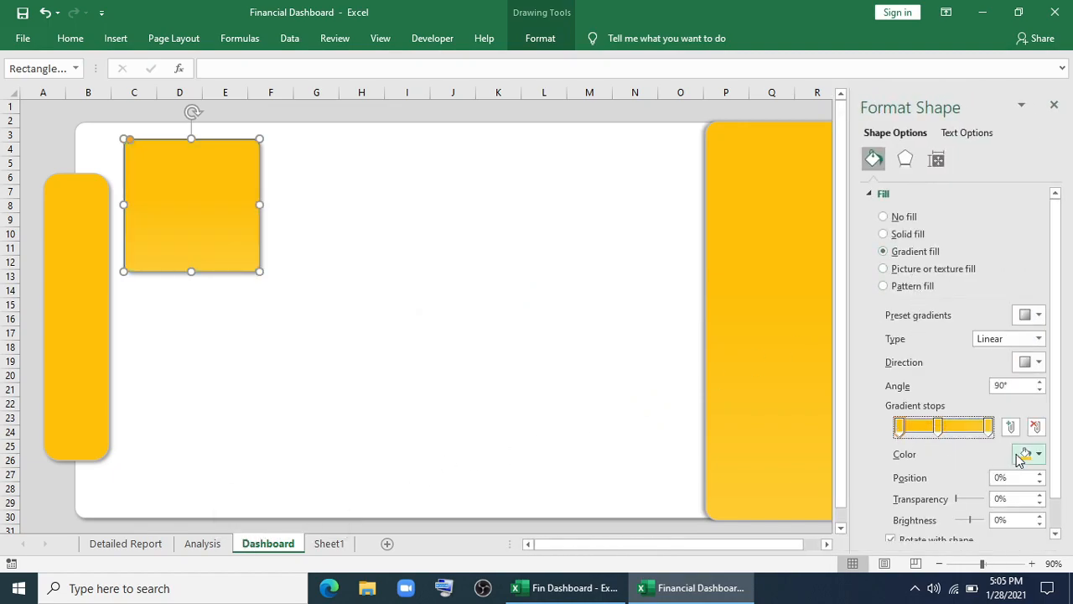
left_click(1030, 454)
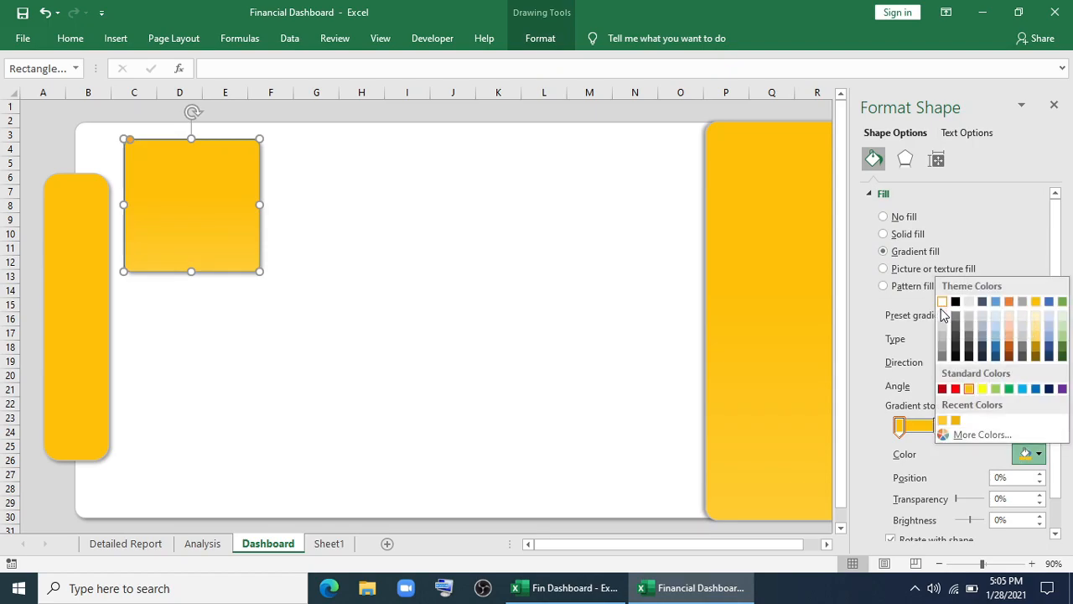
left_click(943, 316)
left_click(988, 428)
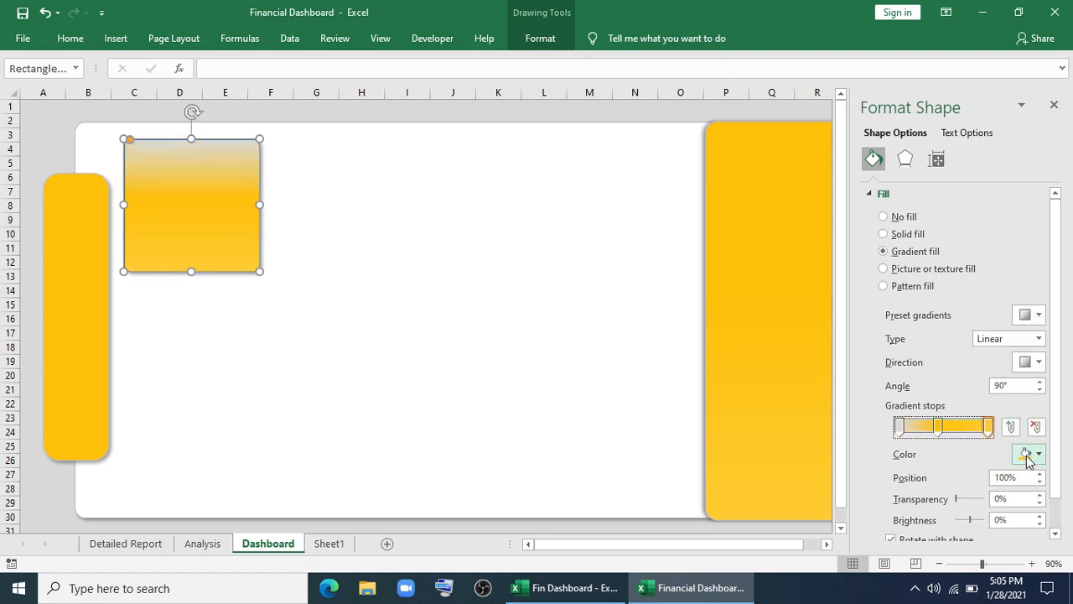
left_click(1030, 453)
left_click(942, 327)
Move the middle gradient stop to 55% and set its colour to white.
left_click(940, 427)
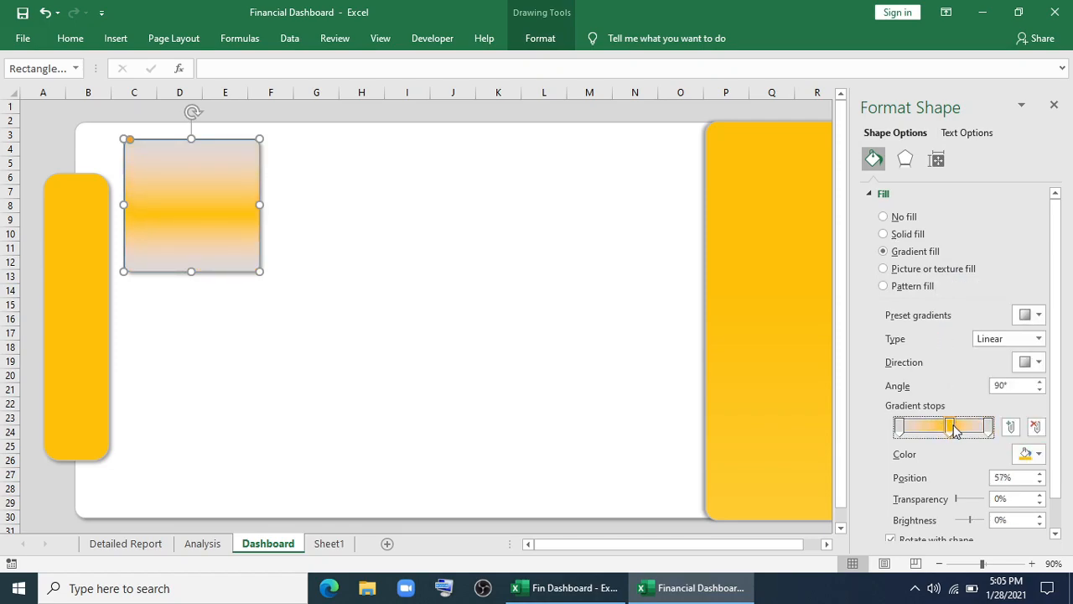
left_click(1028, 453)
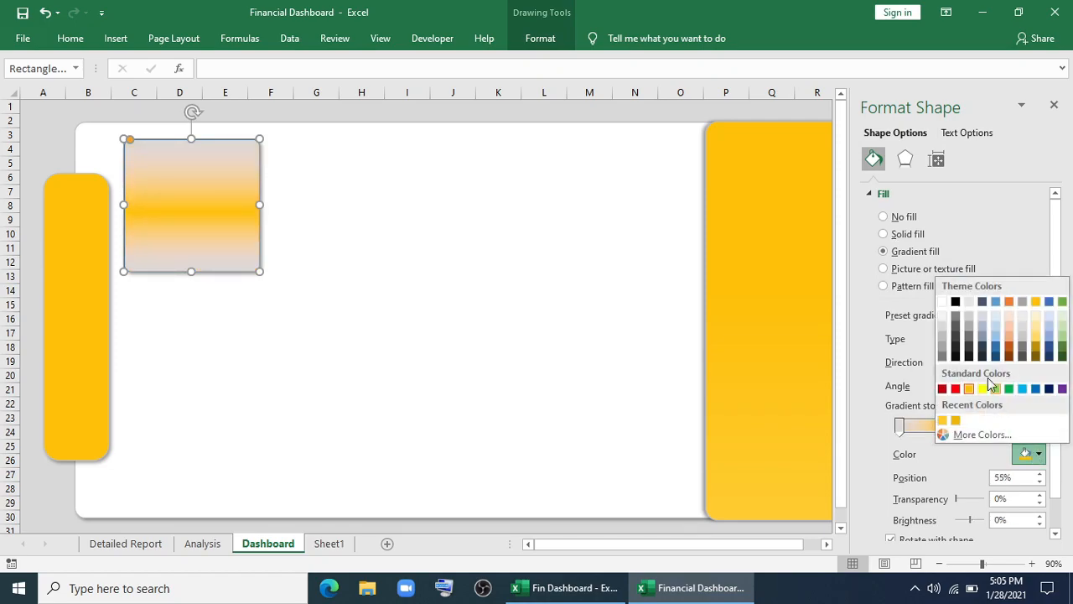
left_click(942, 301)
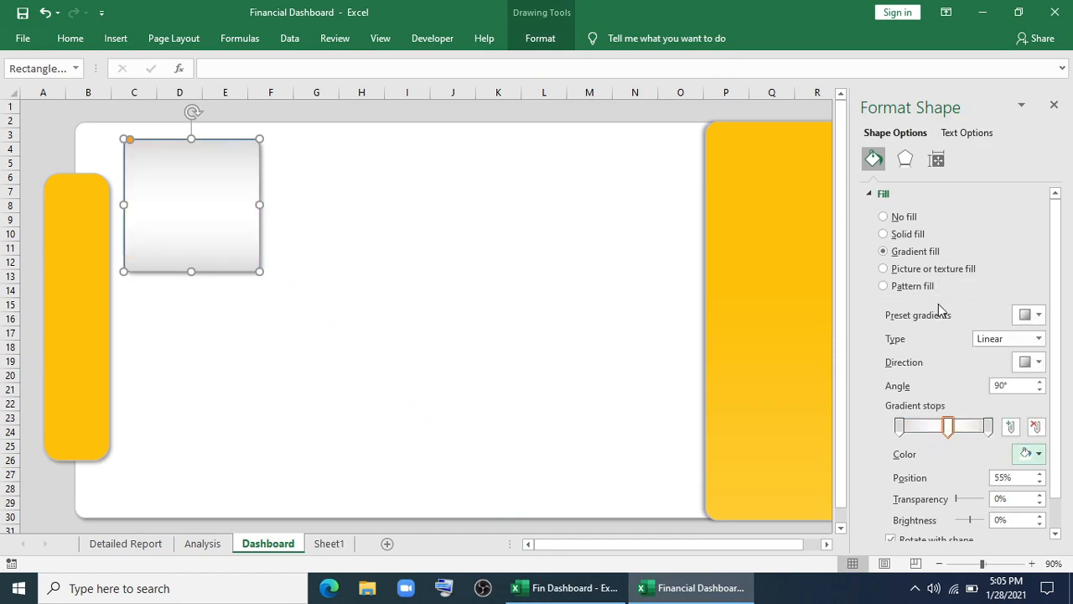
left_click(1055, 107)
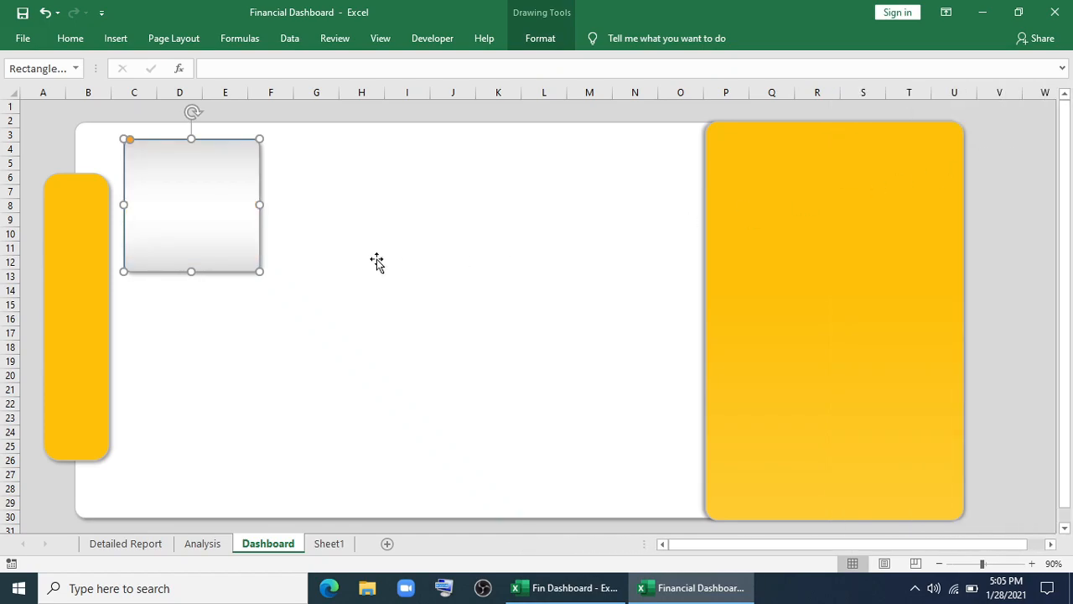
Set the small gradient rectangle's outline to light grey and deselect it.
left_click(541, 41)
left_click(382, 80)
left_click(359, 168)
left_click(393, 190)
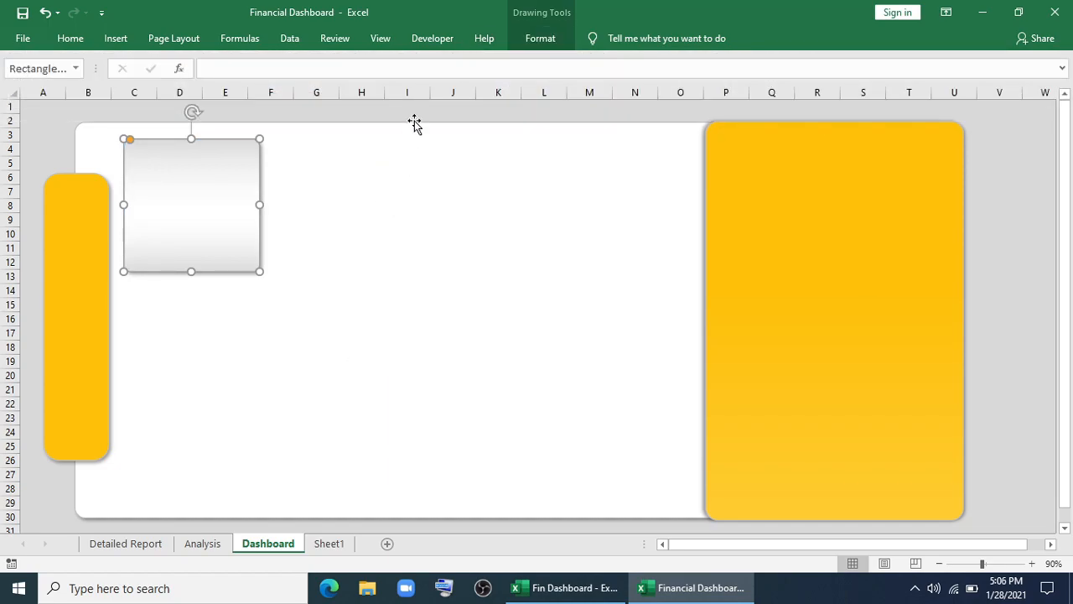
left_click(393, 222)
key("Escape")
Draw a thin rounded rectangle about 1.99" high and 0.1" wide along the grey card's left edge.
left_click(118, 39)
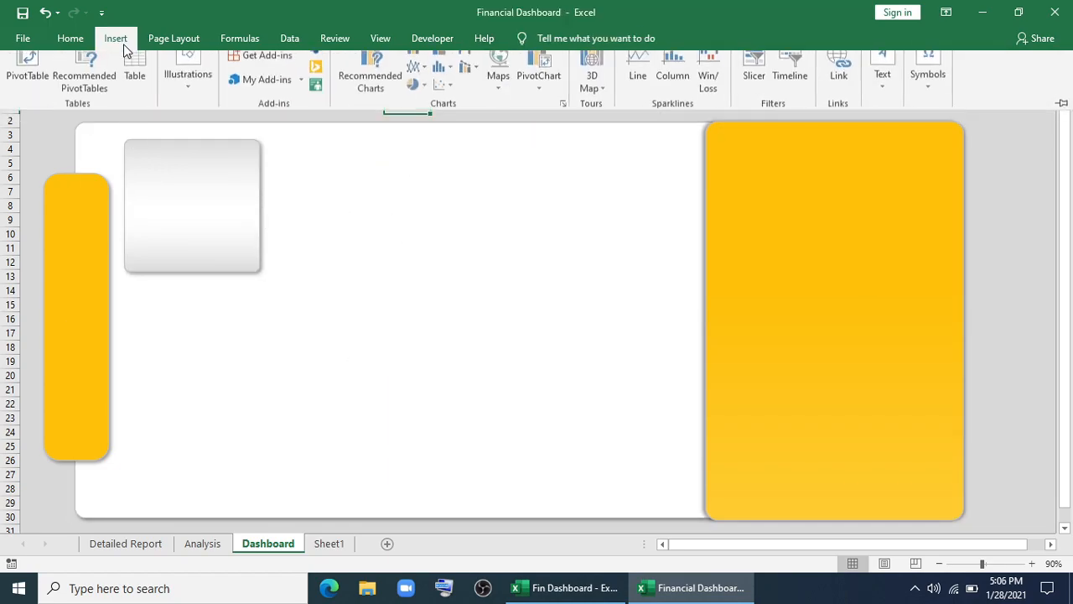
left_click(186, 99)
left_click(220, 164)
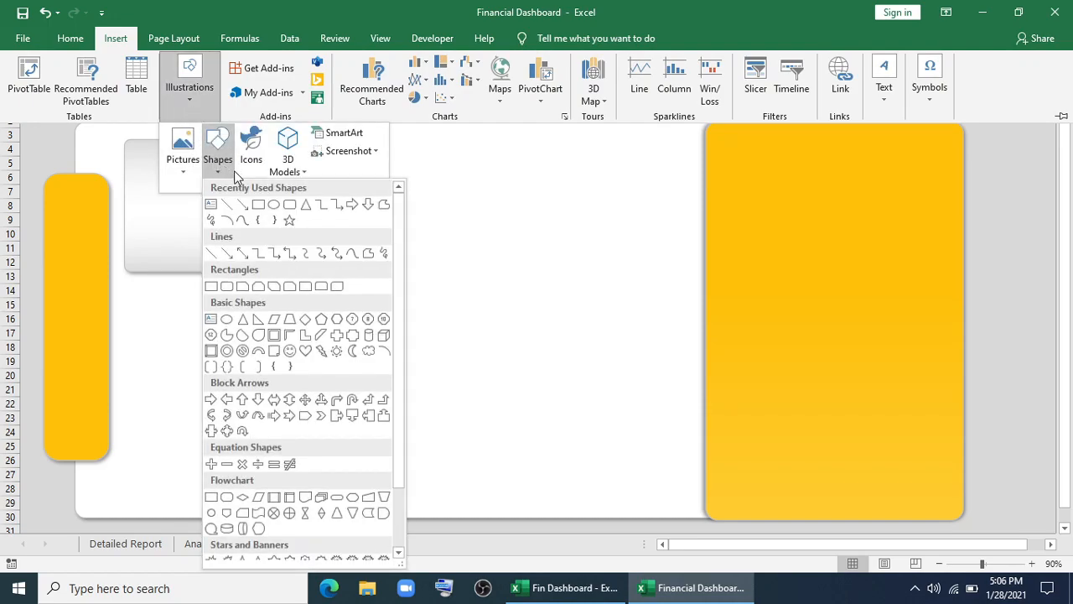
left_click(289, 206)
left_click_drag(124, 137, 132, 272)
Style the thin bar with a gold fill, no outline and the first outer shadow preset.
left_click(360, 62)
left_click(399, 81)
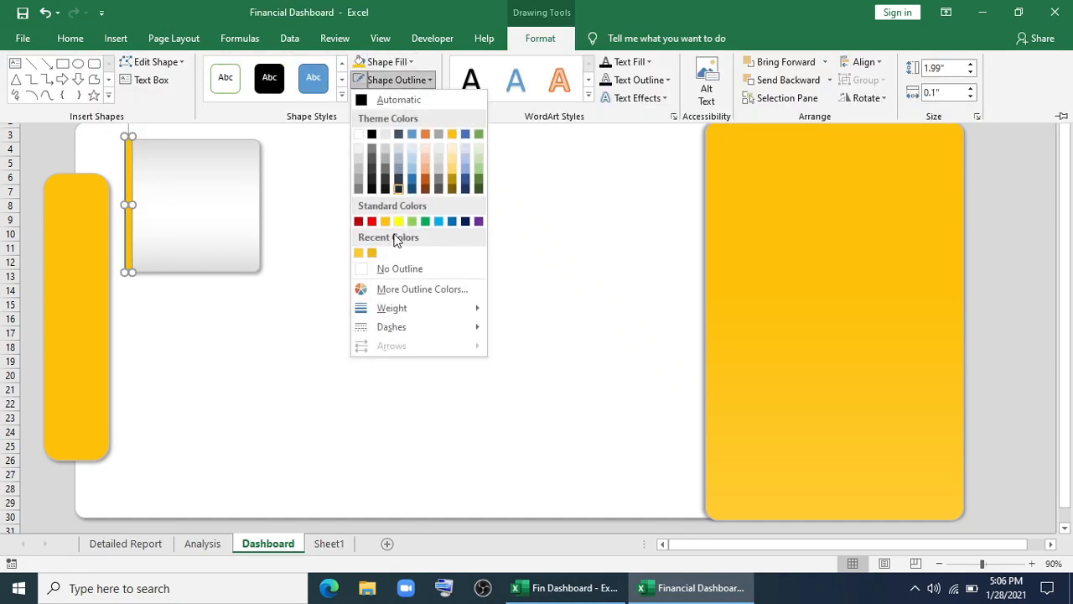
left_click(390, 269)
left_click(411, 98)
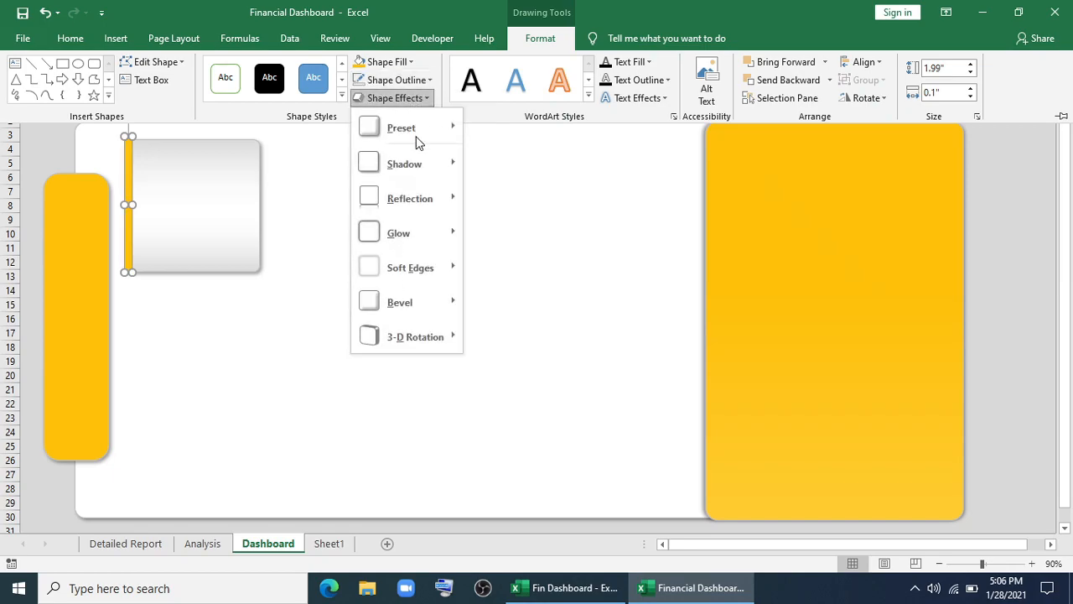
mouse_move(446, 179)
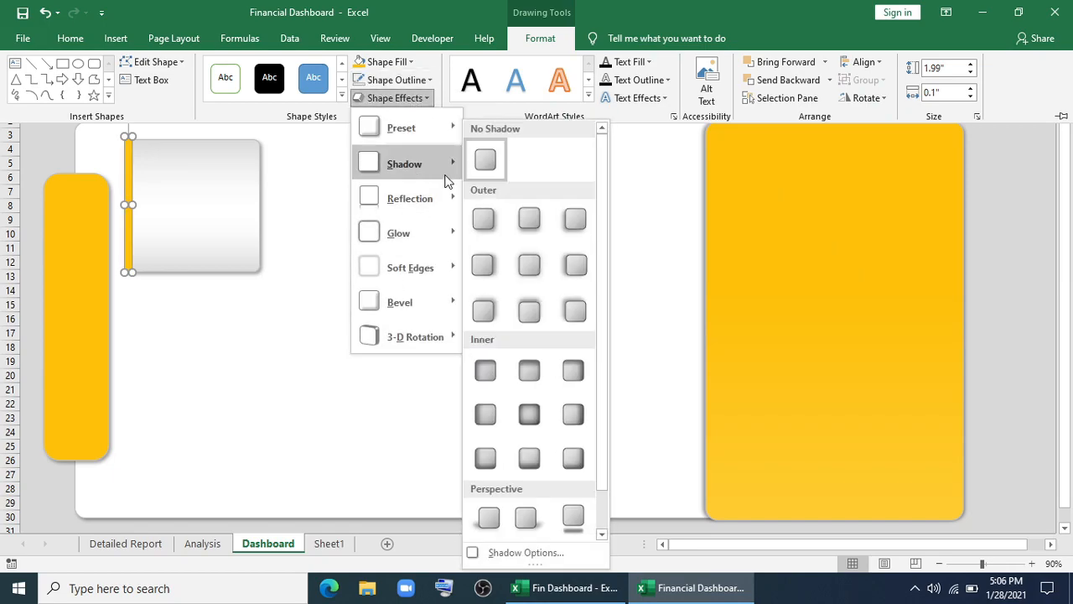
left_click(478, 224)
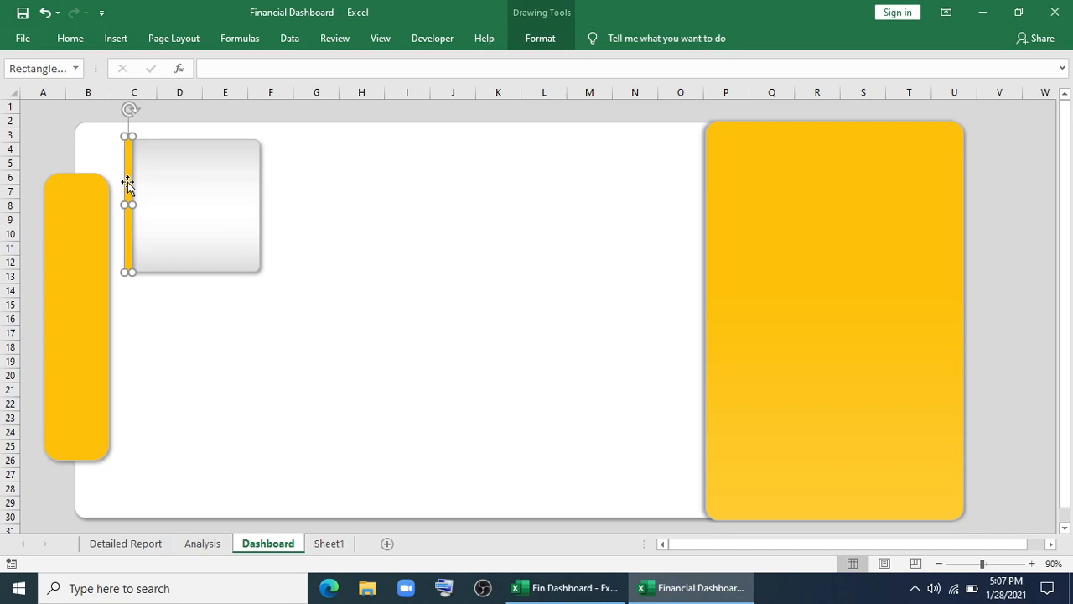
Group the gold bar with the grey card and copy the group three times to form a row of four cards.
left_click(178, 200, "ctrl")
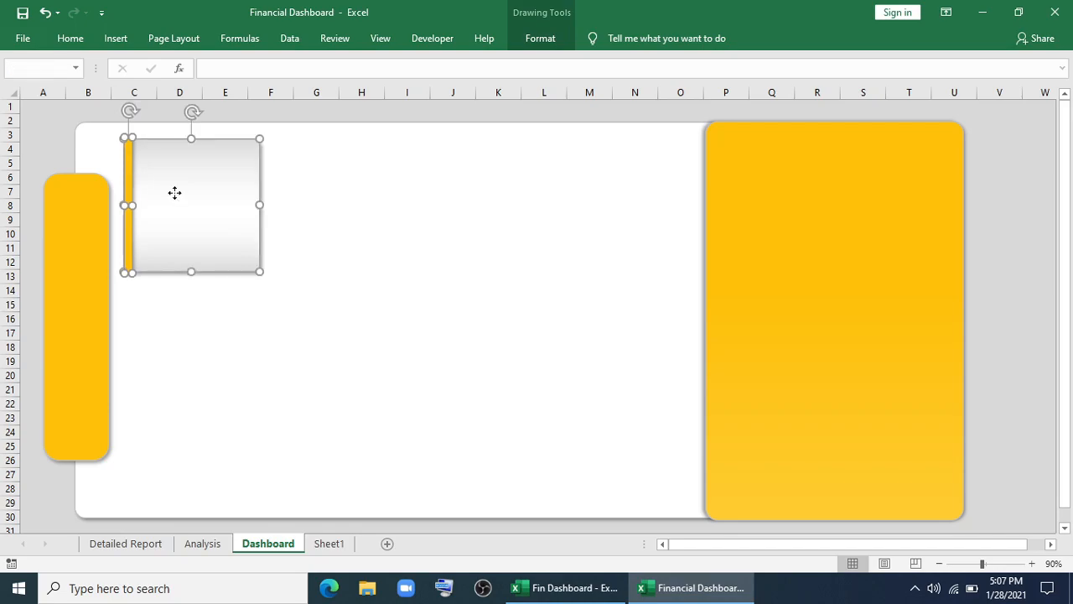
right_click(174, 193)
mouse_move(222, 285)
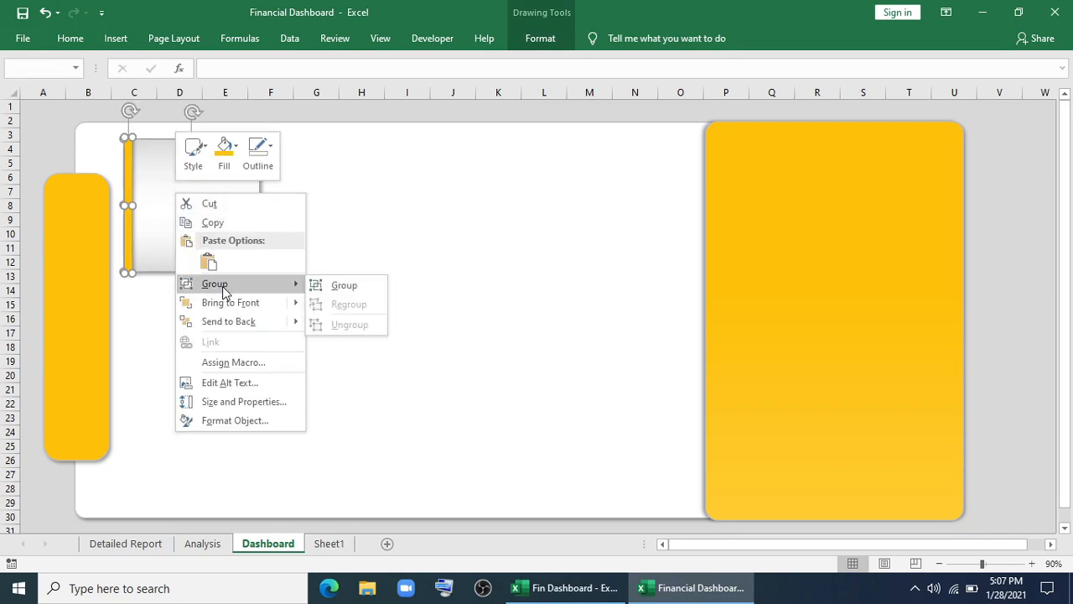
left_click(333, 287)
left_click_drag(219, 236, 369, 237)
left_click_drag(369, 237, 644, 232)
left_click_drag(643, 232, 643, 230)
Extend the white background panel's left edge outward and move the narrow gold side panel left to match.
left_click(140, 359)
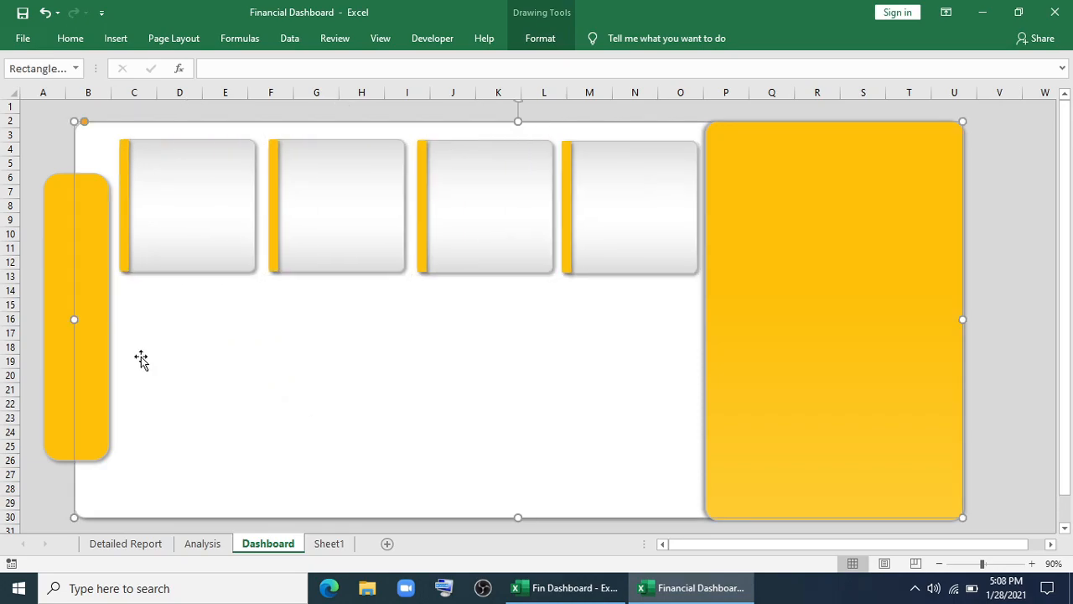
left_click_drag(76, 319, 58, 317)
left_click_drag(44, 316, 29, 311)
Shift the four grey cards leftward and space them evenly in a row between the two gold panels.
left_click_drag(173, 273, 158, 269)
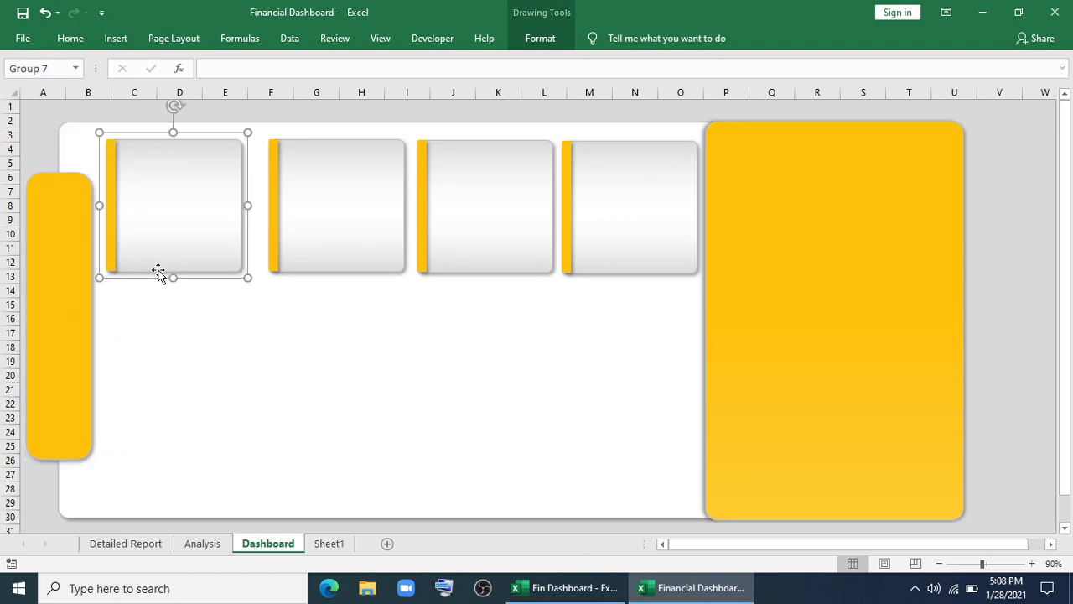
left_click_drag(337, 267, 328, 266)
left_click_drag(482, 259, 479, 261)
left_click_drag(612, 254, 608, 254)
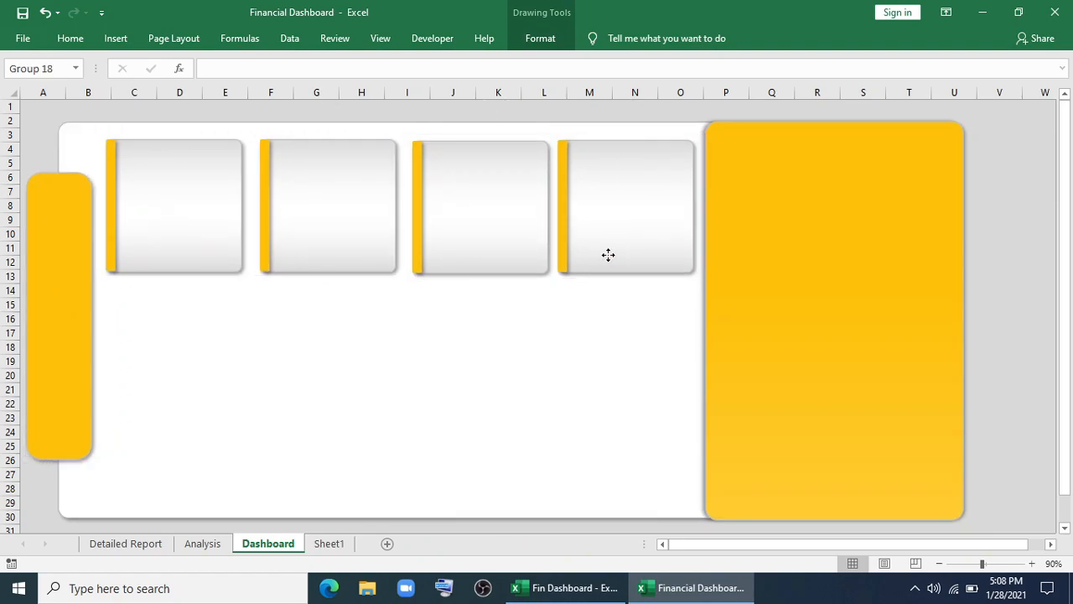
left_click_drag(354, 251, 350, 252)
left_click_drag(462, 251, 455, 252)
left_click_drag(597, 262, 593, 262)
left_click(537, 349)
left_click_drag(316, 240, 312, 240)
left_click_drag(465, 245, 464, 245)
left_click_drag(597, 252, 595, 252)
left_click(522, 343)
Copy a grouped card below the row and enlarge it to span about columns G to O and rows 14 to 29.
key("ctrl+z")
left_click_drag(189, 263, 692, 350)
left_click_drag(517, 422, 503, 515)
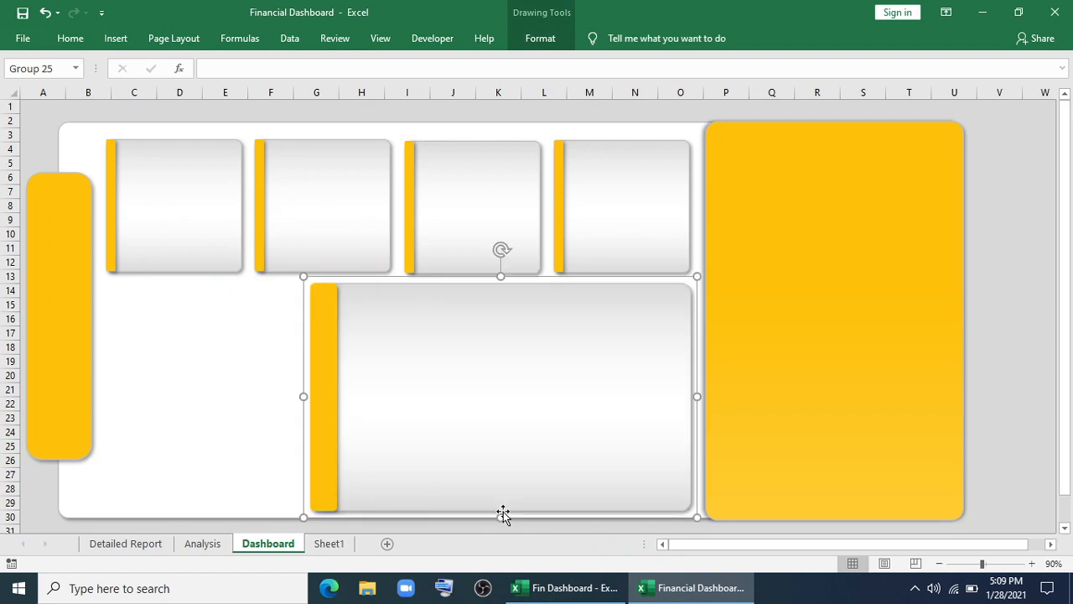
left_click(794, 516)
key("Escape")
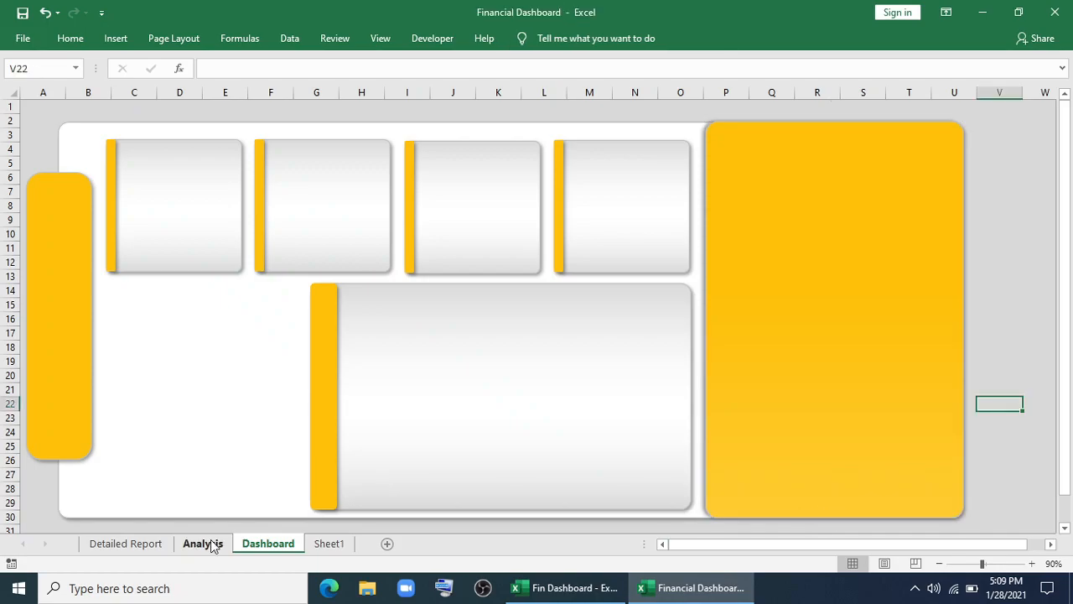
On the Analysis sheet, link cell C31 to the Income title in the statement above.
left_click(203, 543)
scroll(236, 380, "down", 4)
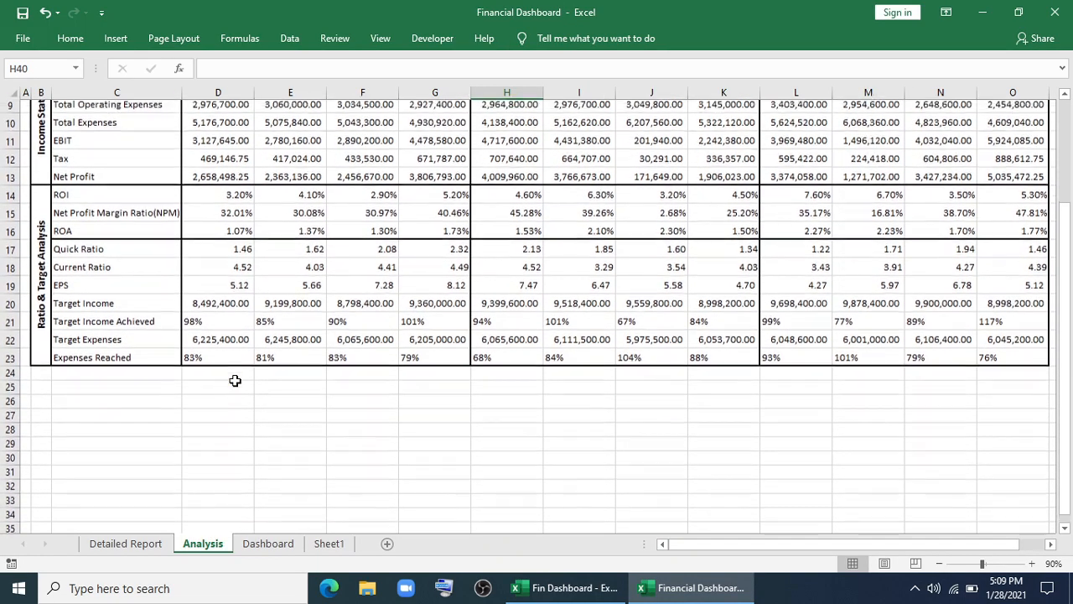
left_click(98, 444)
left_click(98, 404)
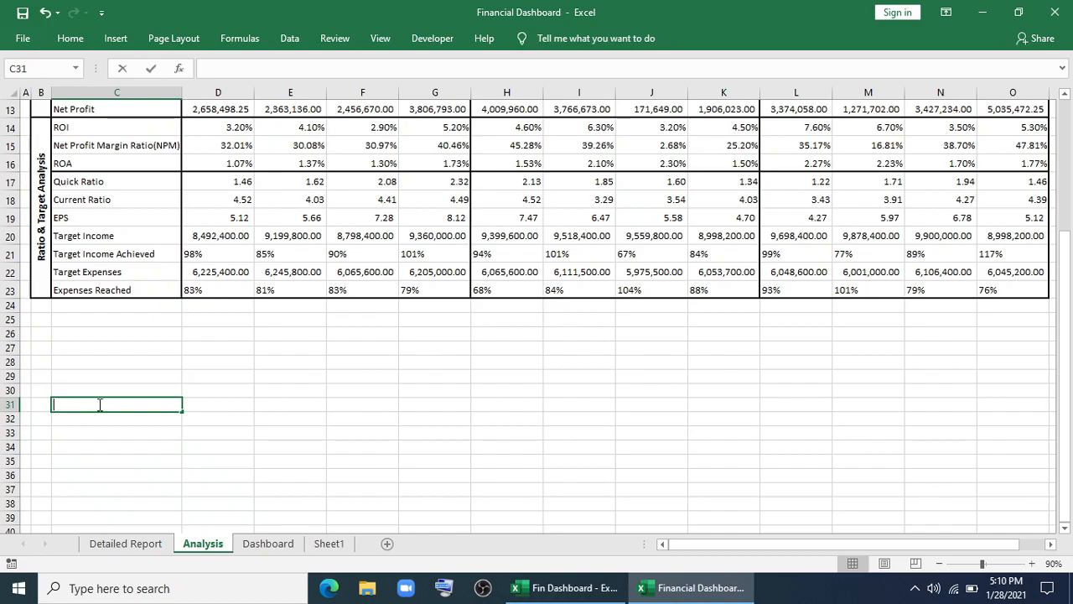
type("=")
scroll(104, 356, "up", 3)
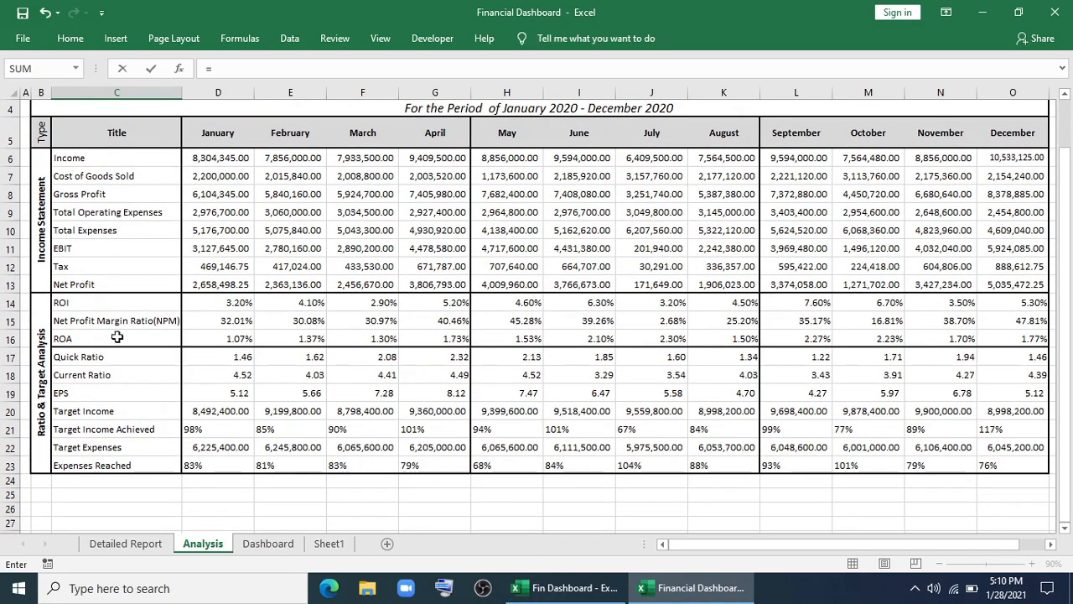
left_click(147, 159)
key("Return")
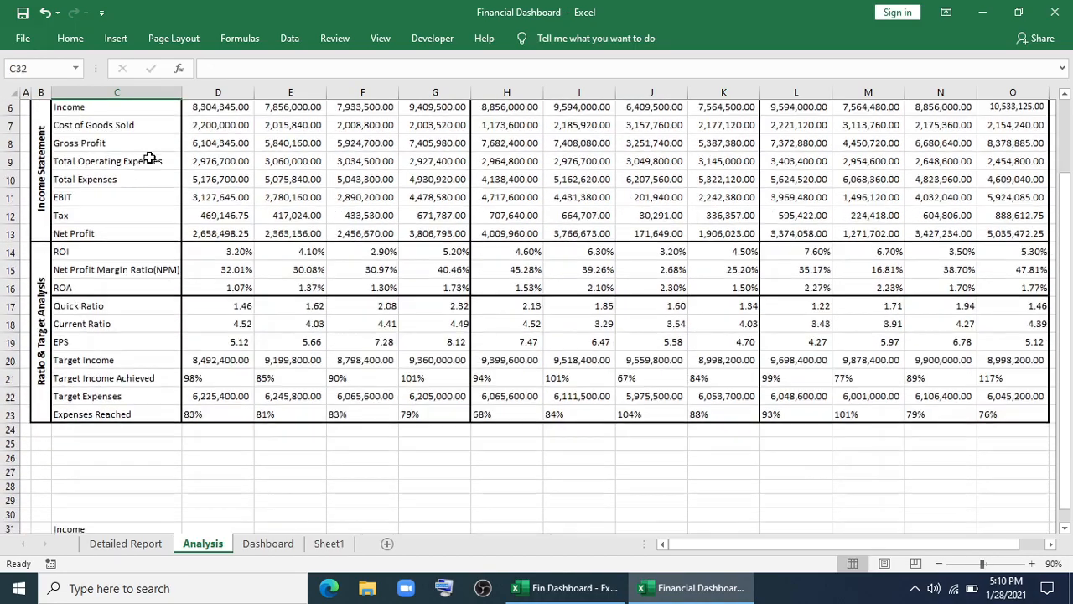
Fill the title link from C31 down through Expenses Reached in C48 and clear the surplus cells C49:C50.
scroll(151, 285, "down", 5)
left_click(174, 225)
left_click_drag(179, 230, 156, 489)
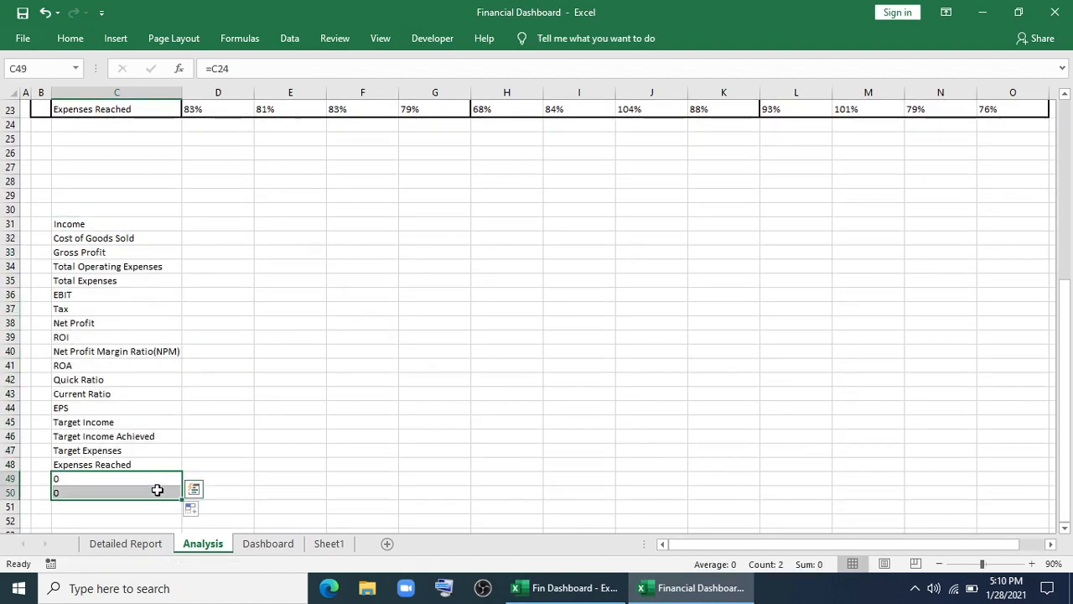
key("Delete")
Enter the heading Title in cell C30 above the linked list.
left_click(145, 208)
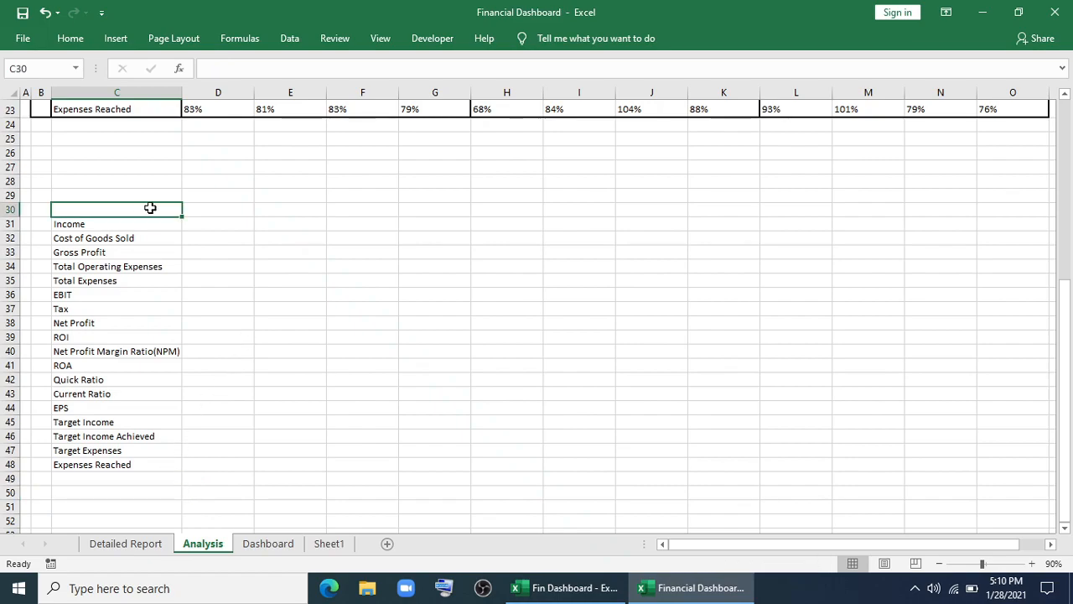
type("Title")
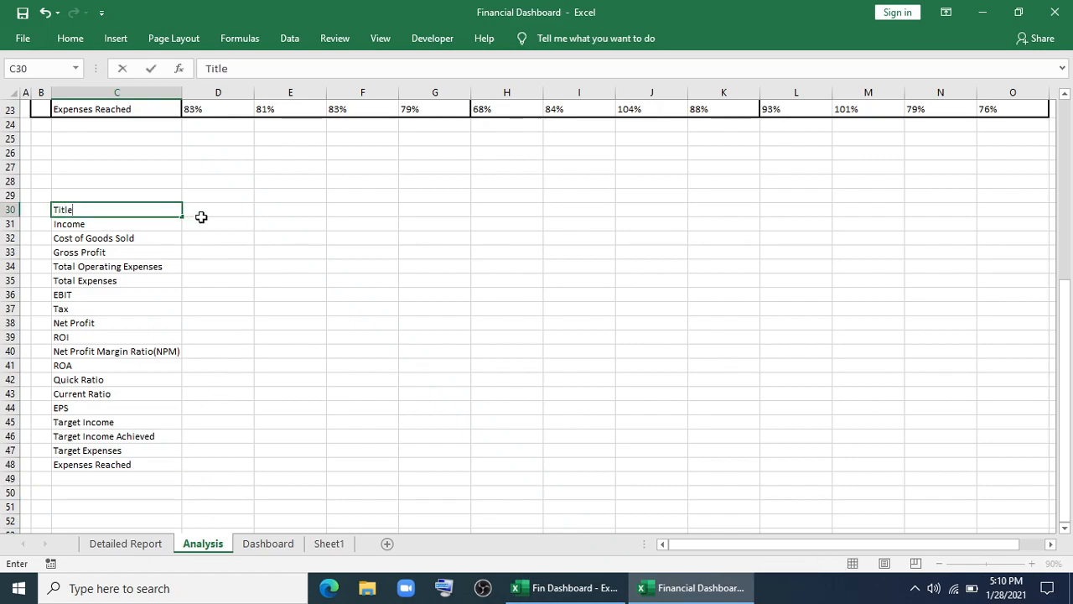
left_click(202, 216)
Apply all borders to the range C30:E48.
left_click_drag(125, 208, 285, 464)
double_click(71, 38)
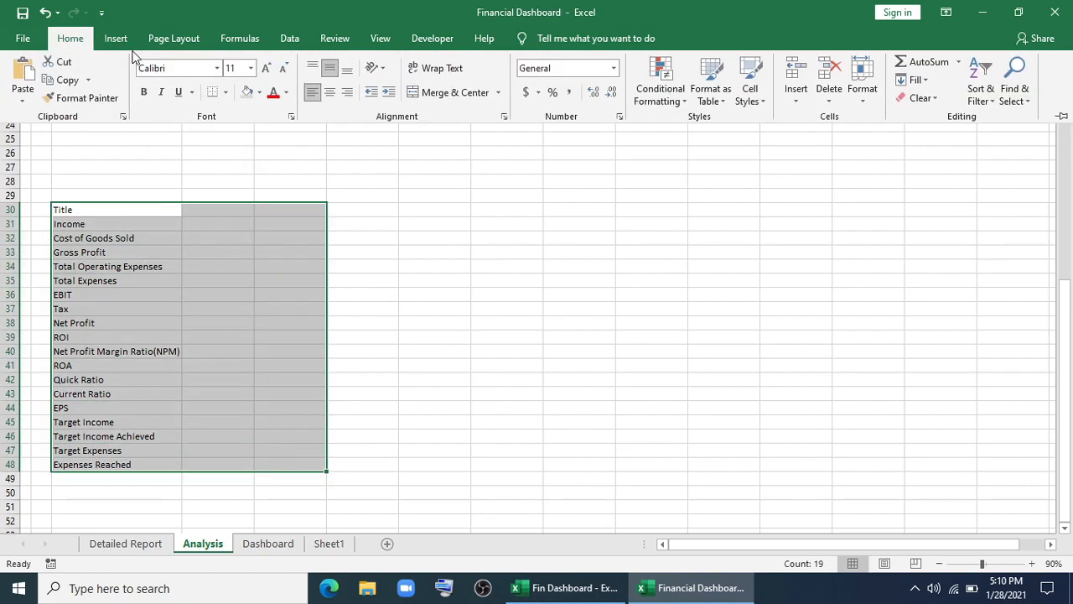
left_click(224, 92)
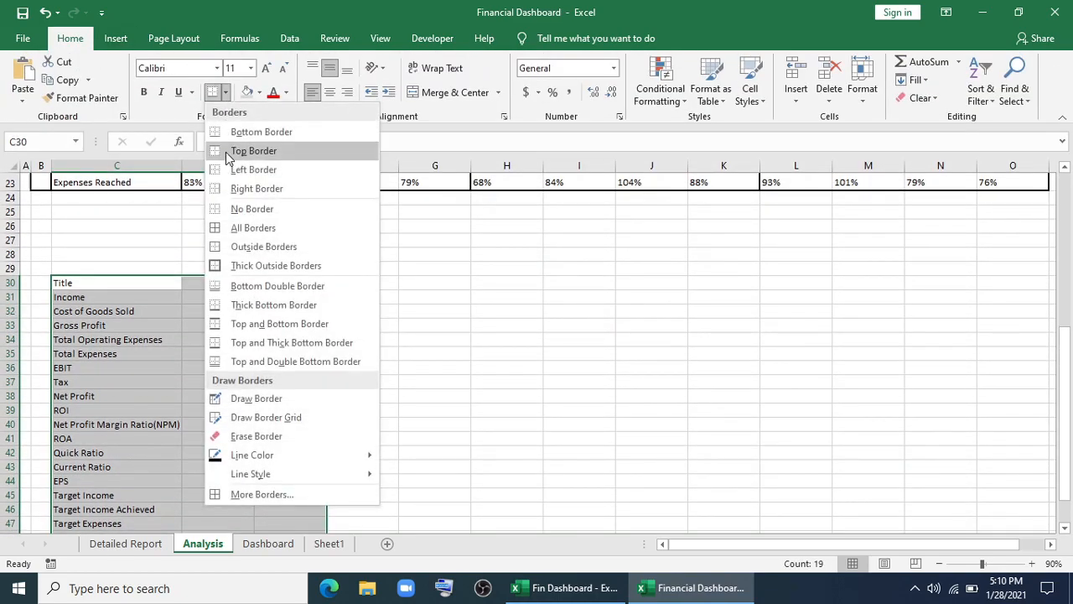
left_click(239, 228)
Make the header row C30:E30 bold and give it a light grey fill.
left_click_drag(134, 281, 271, 282)
left_click(143, 93)
left_click(247, 92)
left_click(434, 384)
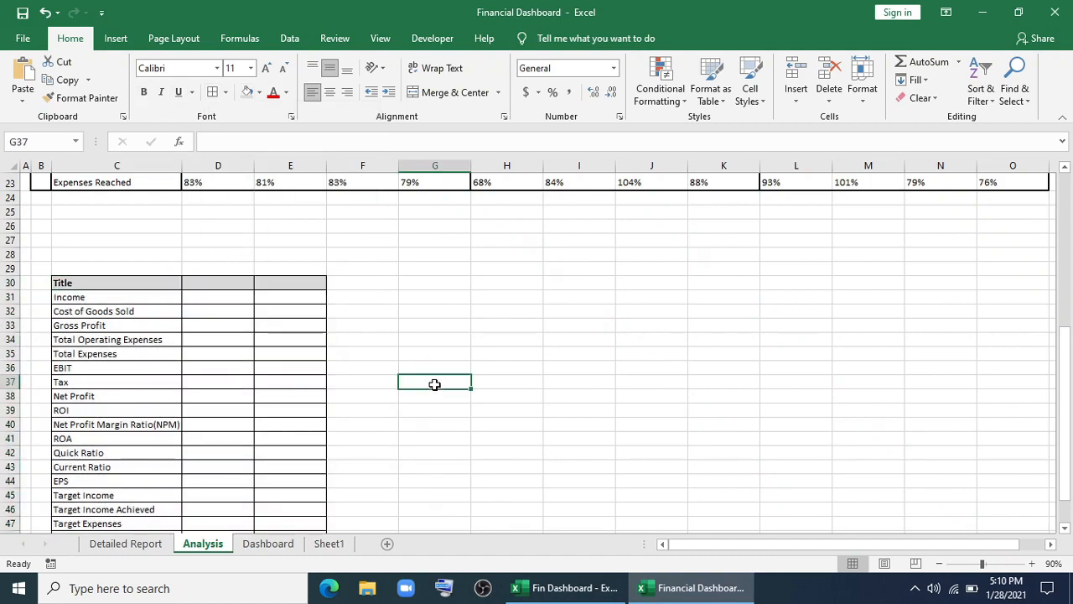
Insert a combo box form control over cell G30, reaching slightly into column H.
left_click(431, 38)
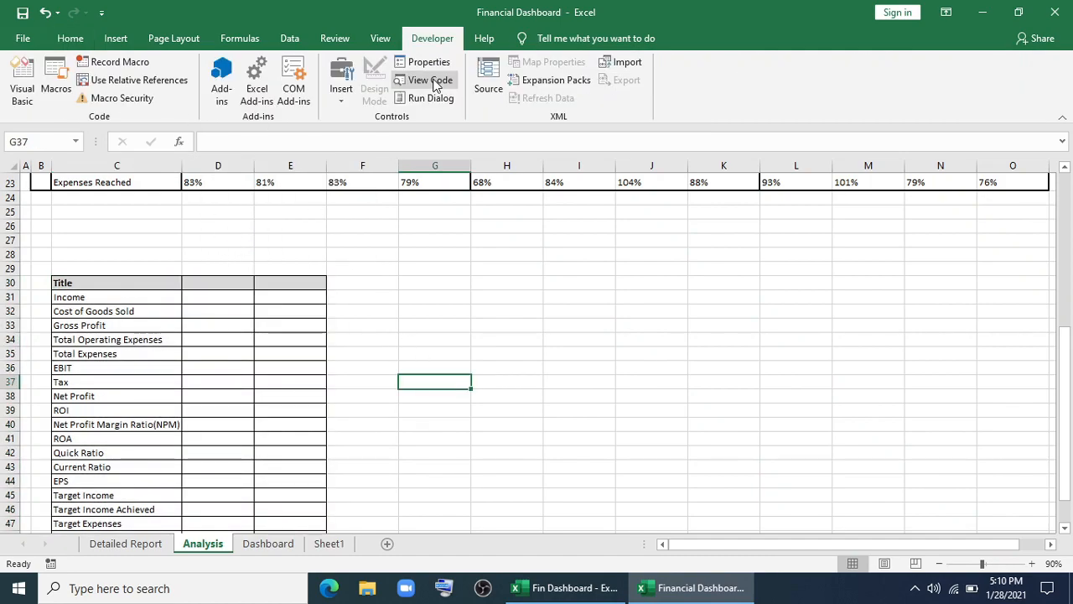
left_click(340, 92)
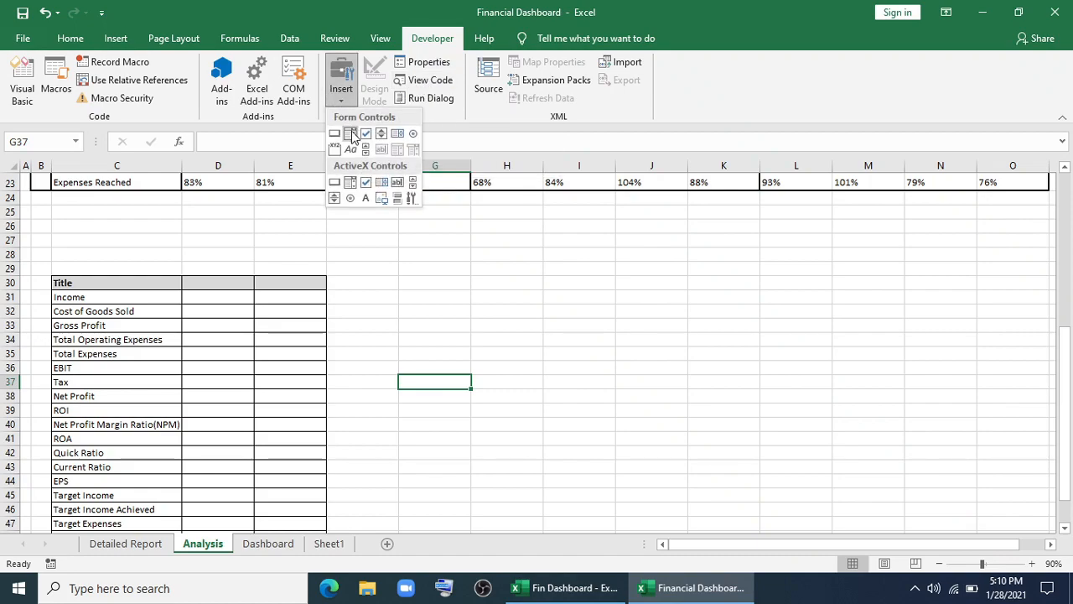
left_click(351, 134)
left_click_drag(399, 276, 486, 285)
left_click(468, 326)
List the months January to December in cells I30:I41 by extending a series from January.
scroll(469, 329, "up", 7)
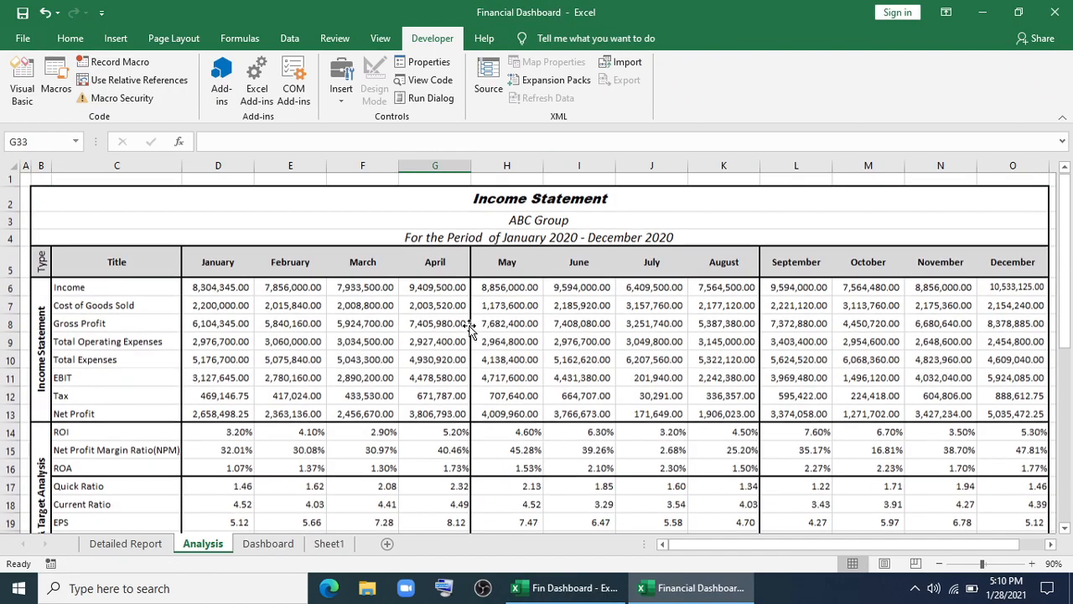
left_click_drag(217, 267, 989, 268)
scroll(571, 252, "down", 8)
left_click(565, 251)
type("January")
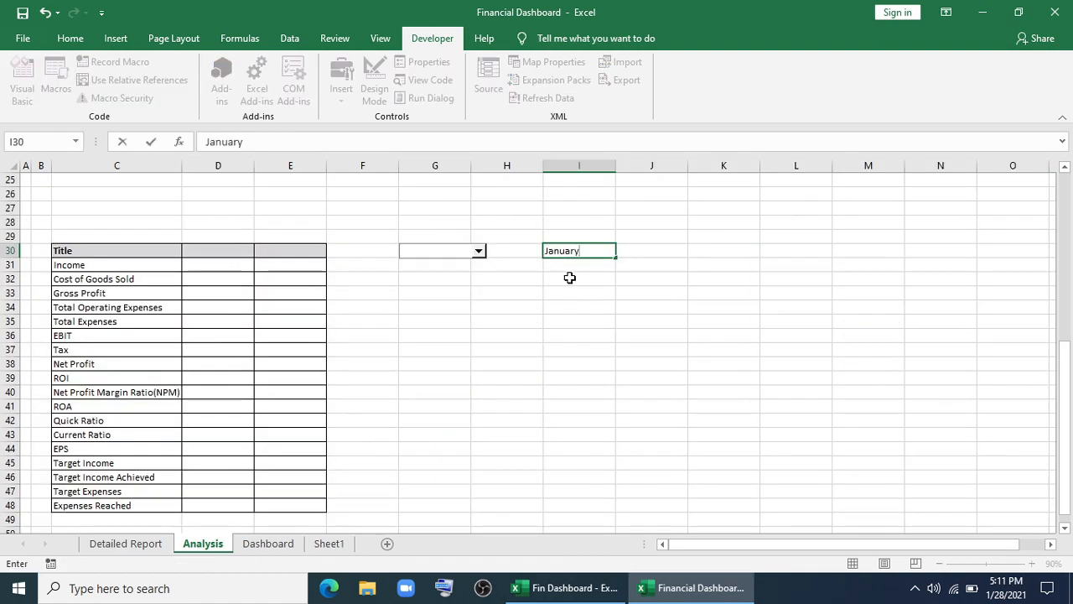
left_click(569, 278)
left_click(595, 250)
left_click_drag(616, 258, 613, 420)
left_click(494, 351)
Set the combo box's input range to the month list $I$30:$I$41.
scroll(443, 367, "up", 8)
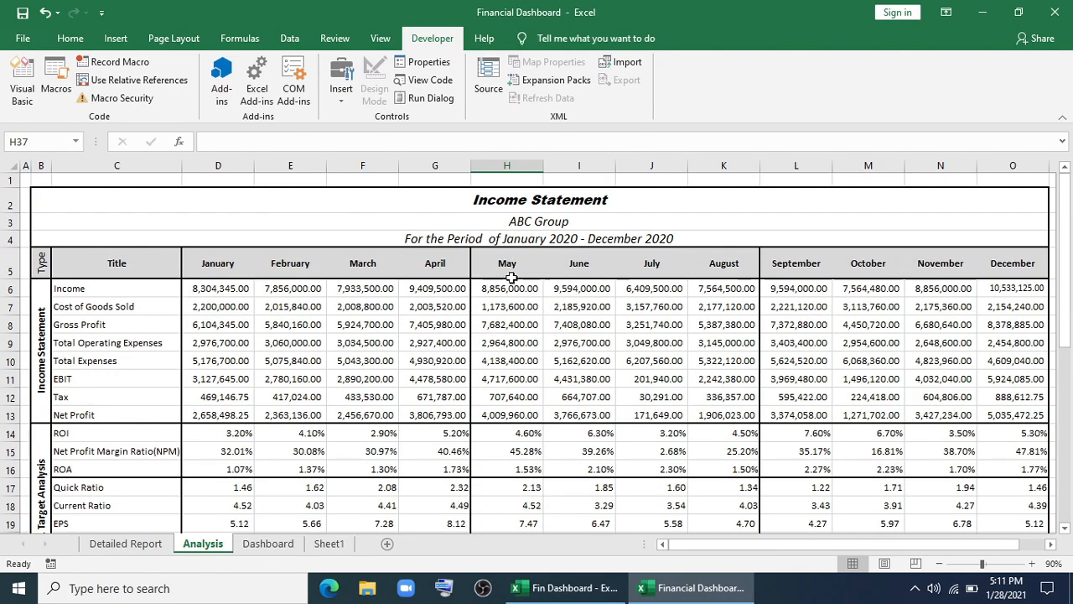
scroll(438, 304, "down", 7)
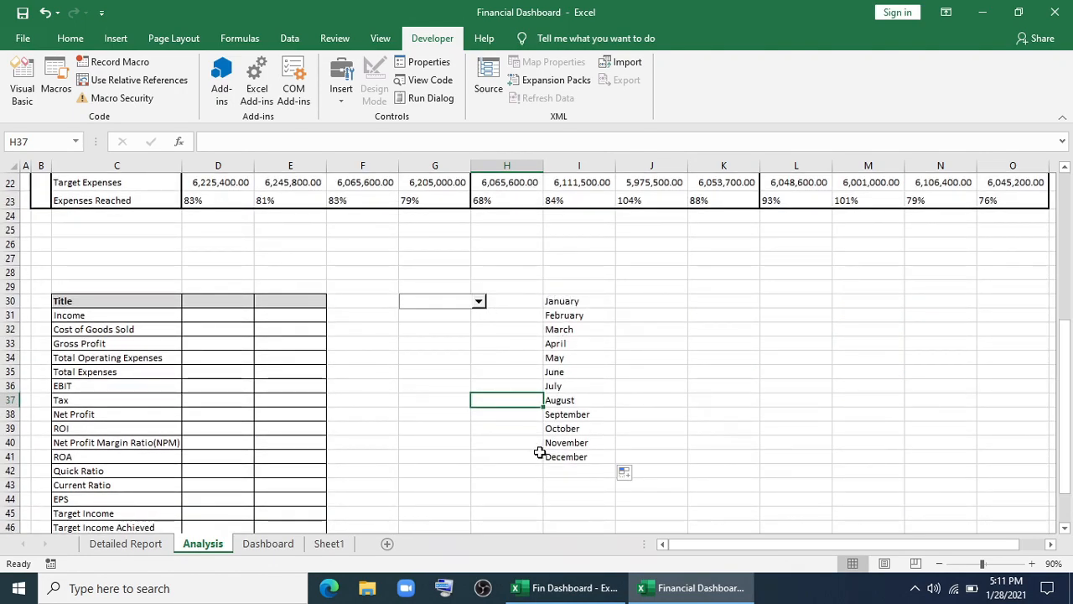
scroll(436, 427, "down", 2)
right_click(433, 209)
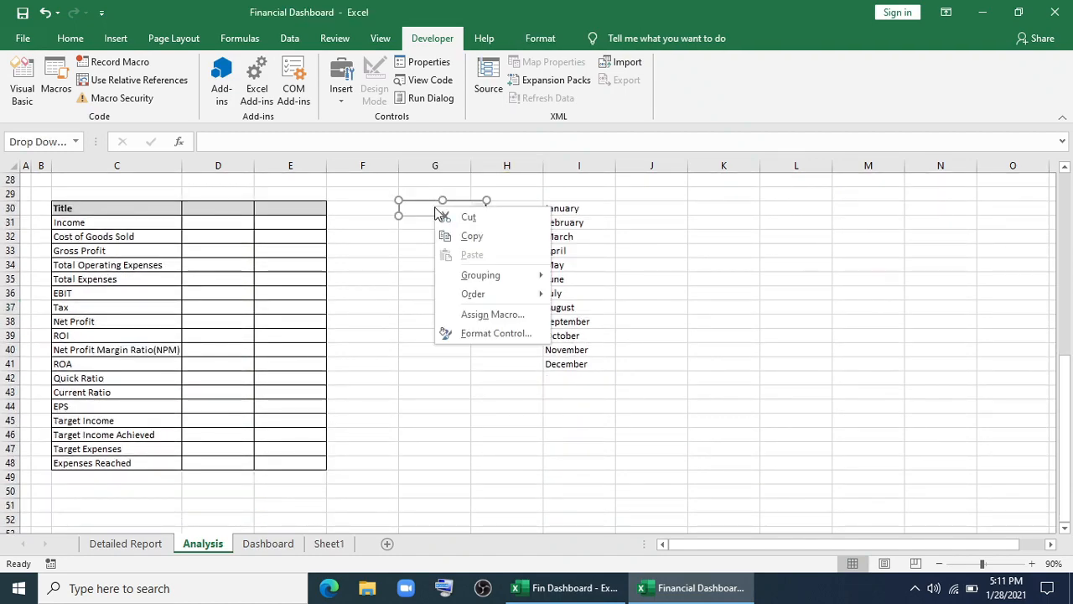
left_click(474, 332)
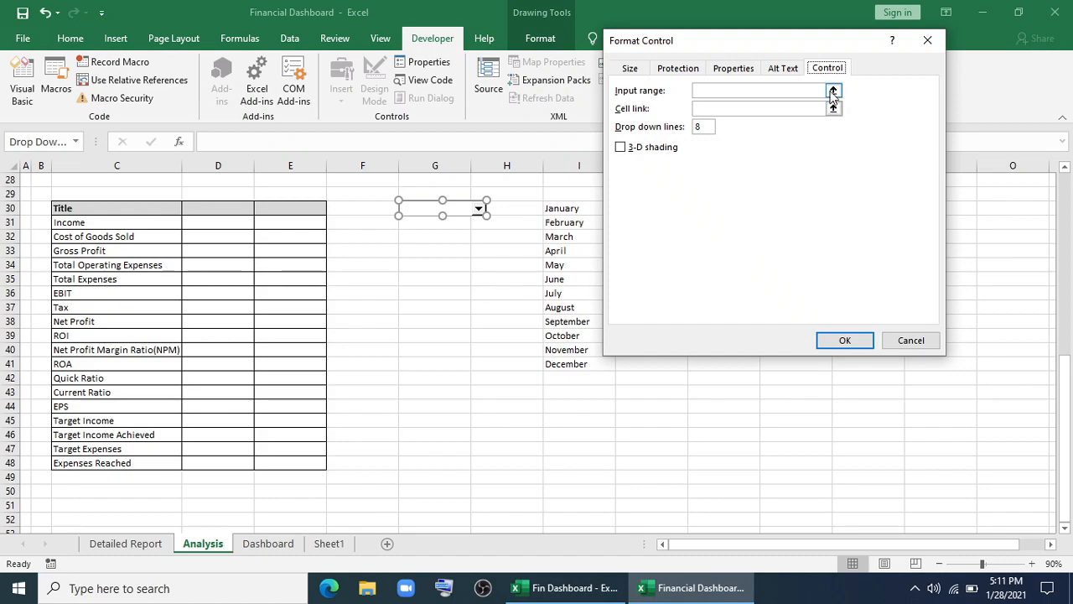
left_click(832, 93)
left_click_drag(562, 210, 578, 366)
left_click(936, 60)
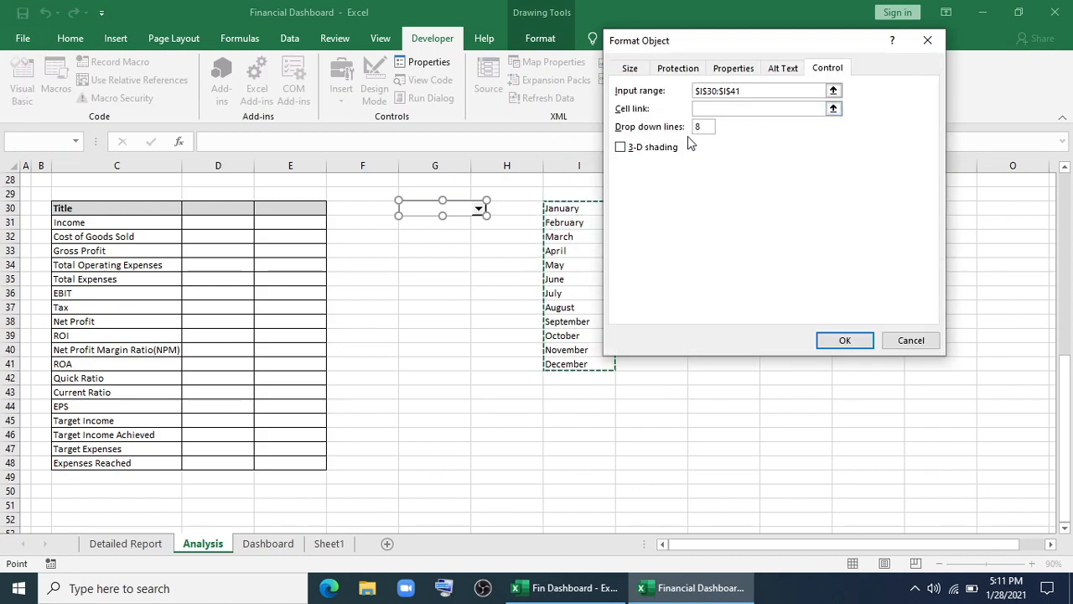
Link the combo box to cell $D$30, turn on 3-D shading and apply the control settings.
left_click(833, 109)
left_click(232, 205)
left_click(938, 60)
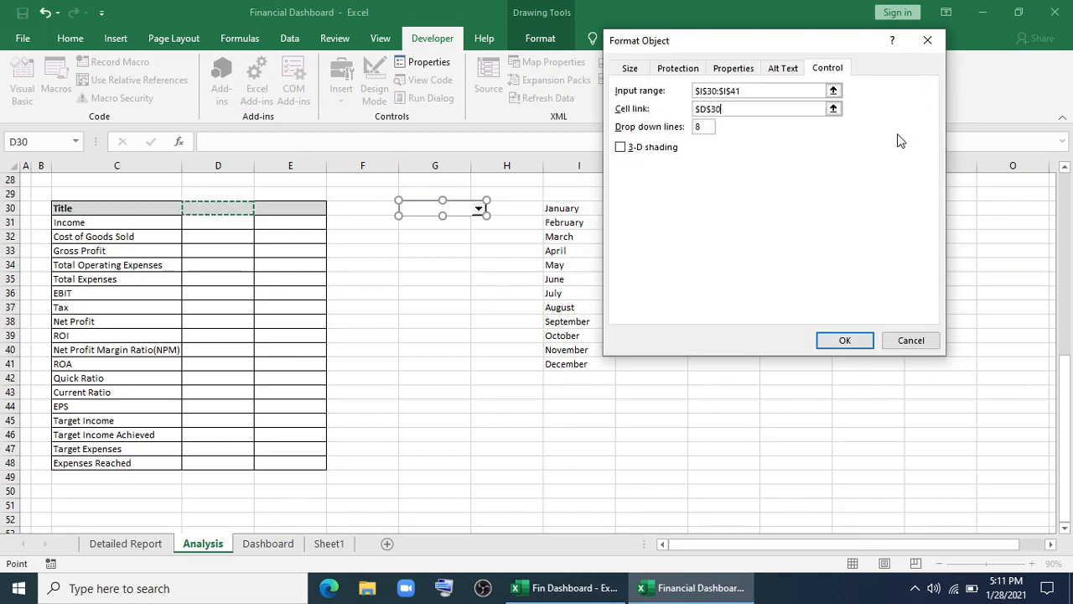
left_click(621, 147)
left_click(845, 340)
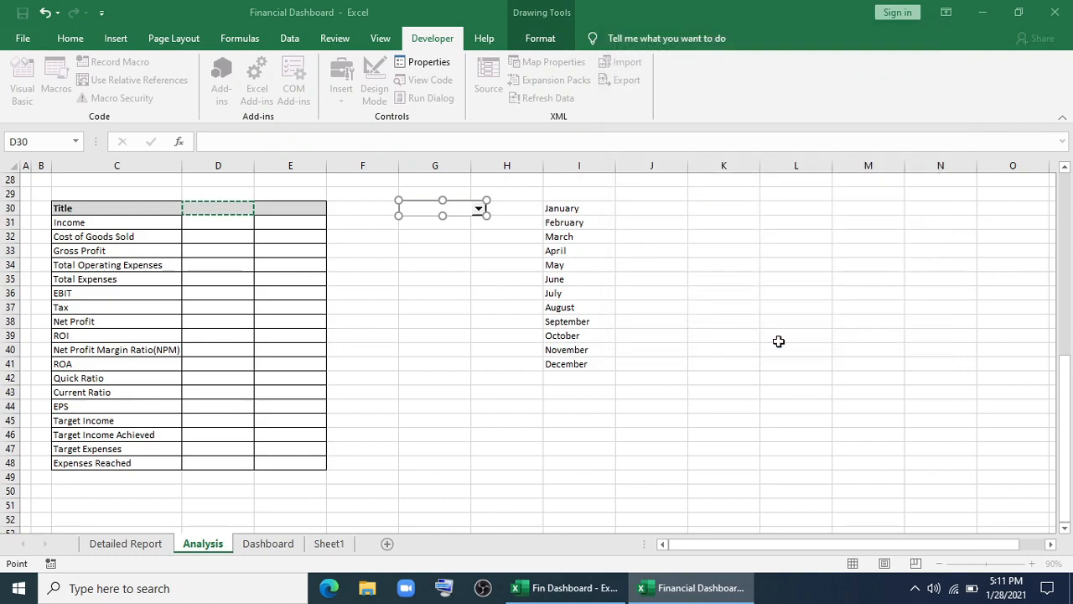
Choose March in the combo box and compare the linked cell D30 with March's position in the month list.
left_click(399, 301)
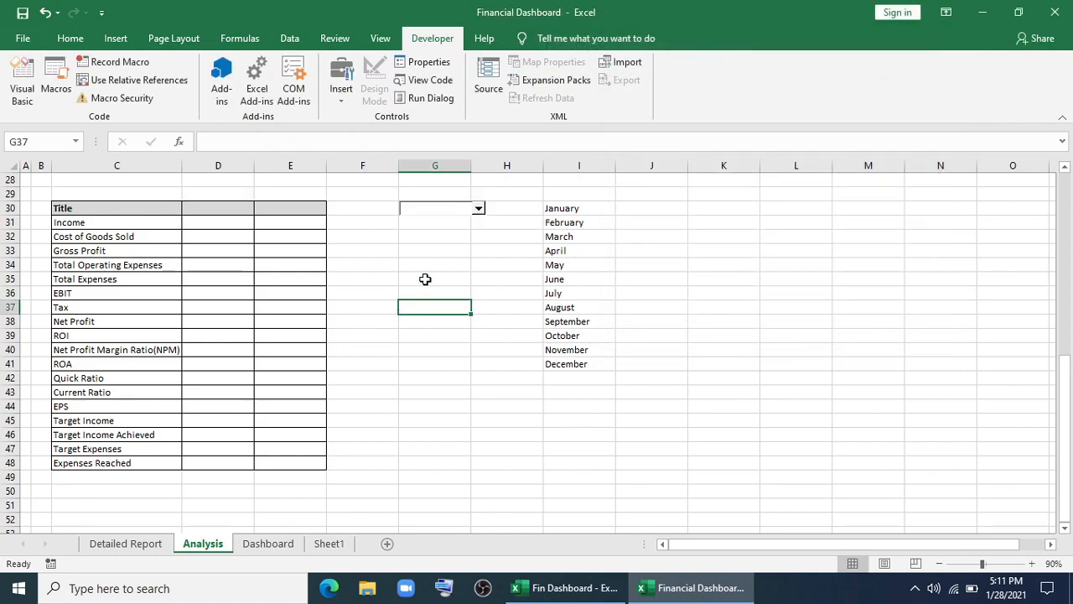
left_click(478, 208)
left_click(434, 243)
left_click(220, 207)
left_click_drag(581, 210, 580, 238)
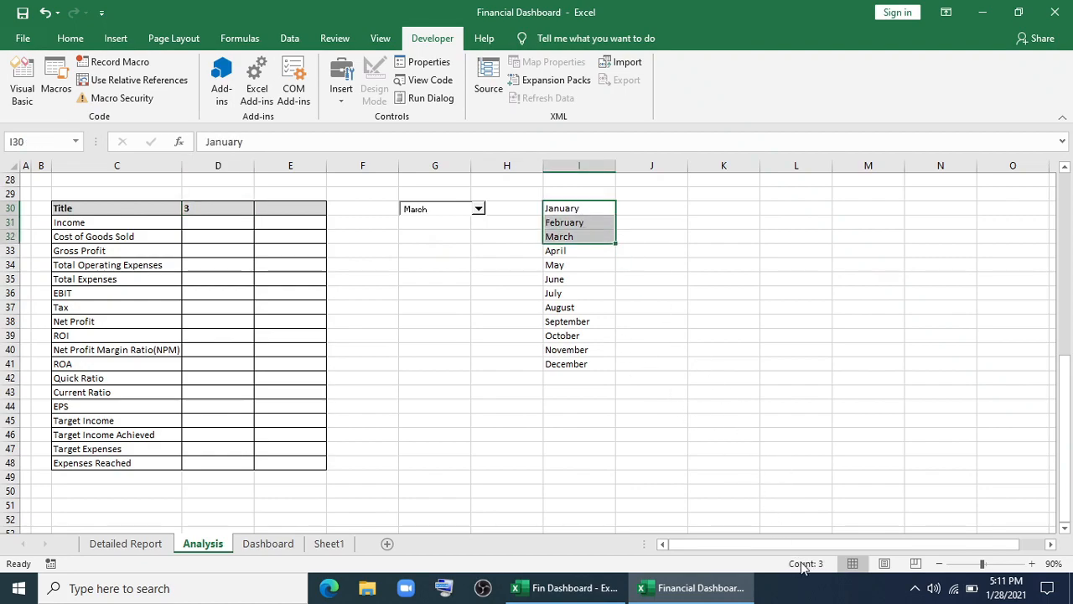
left_click(639, 377)
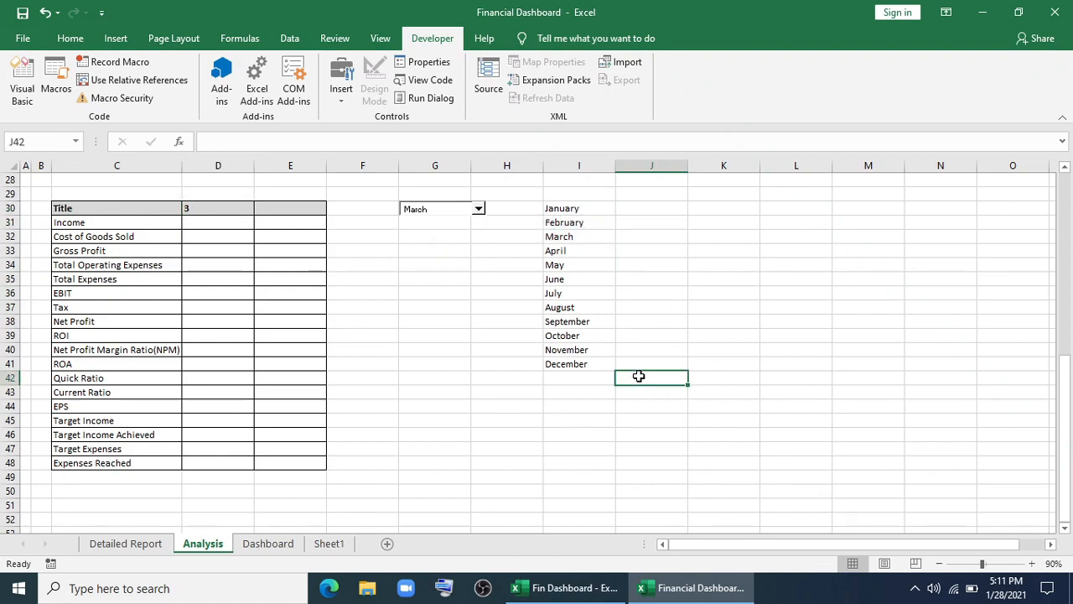
Choose a different month in the combo box and enter 2 directly in its linked cell D30.
left_click(479, 211)
left_click(453, 271)
left_click(219, 208)
type("2")
key("Return")
Compare February's position in the month list with its column position in the Income Statement table.
left_click(565, 225)
left_click(359, 292)
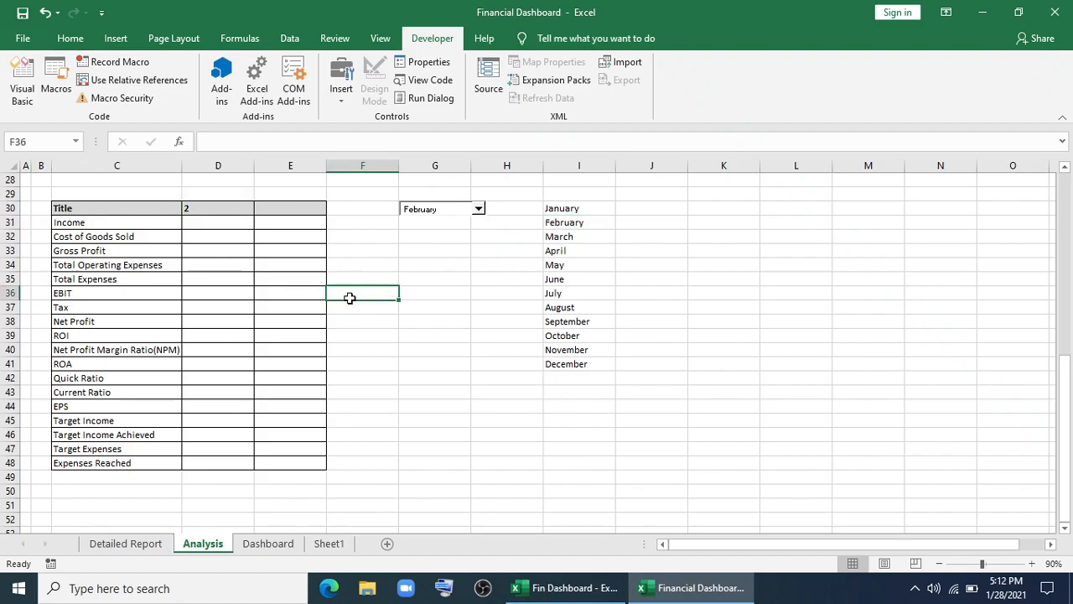
scroll(270, 325, "up", 1)
scroll(270, 325, "up", 9)
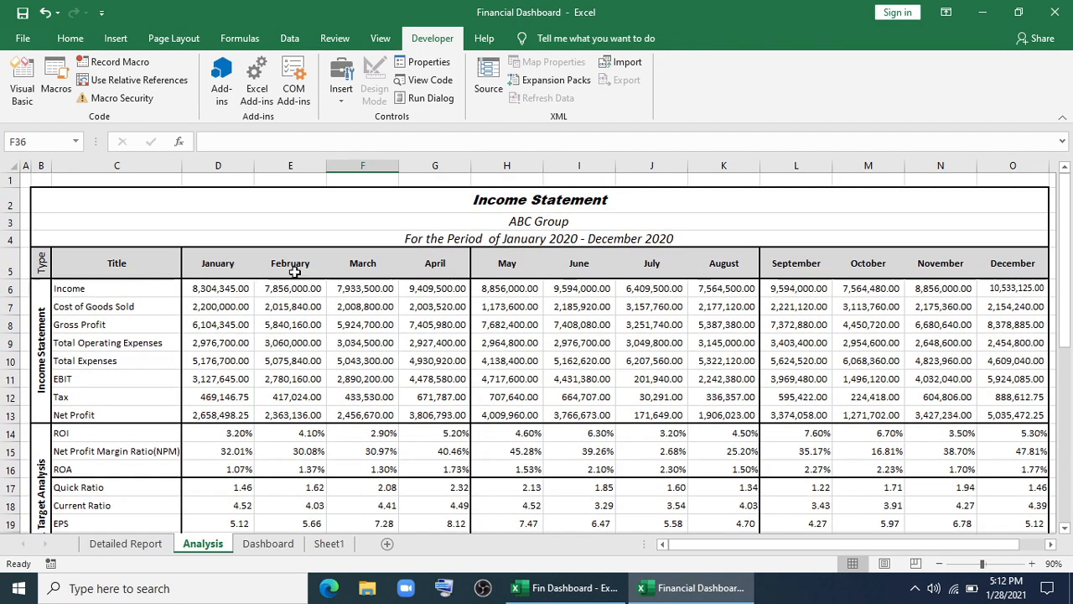
scroll(342, 354, "down", 9)
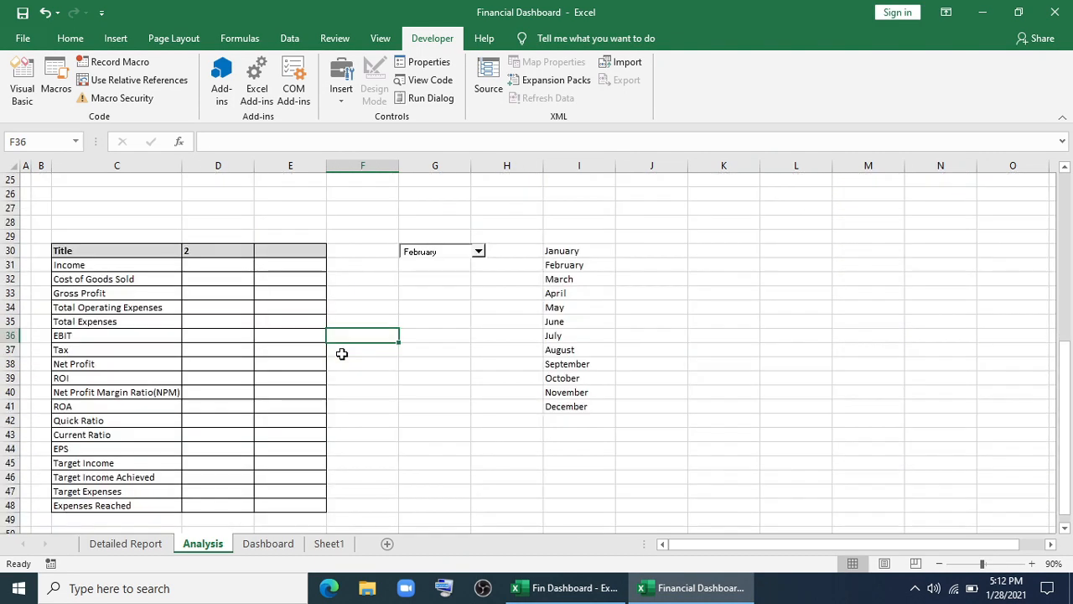
left_click(562, 225)
left_click(360, 293)
scroll(271, 321, "up", 9)
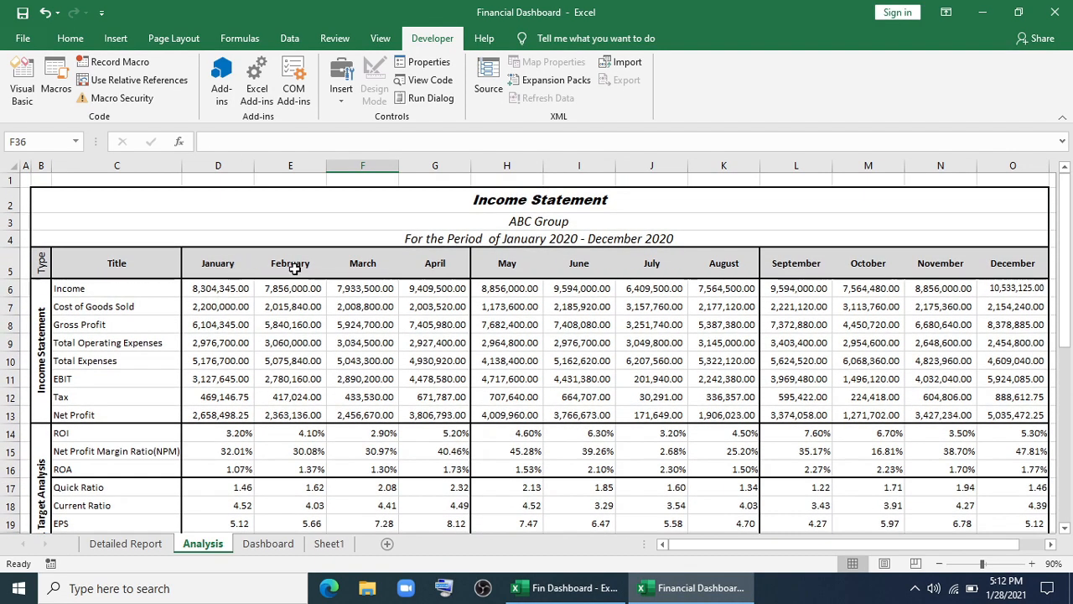
Start an INDEX formula in the Income cell D31 with the absolute array $D$6:$O$23.
scroll(341, 355, "down", 8)
left_click(247, 265)
type("=index")
key("Tab")
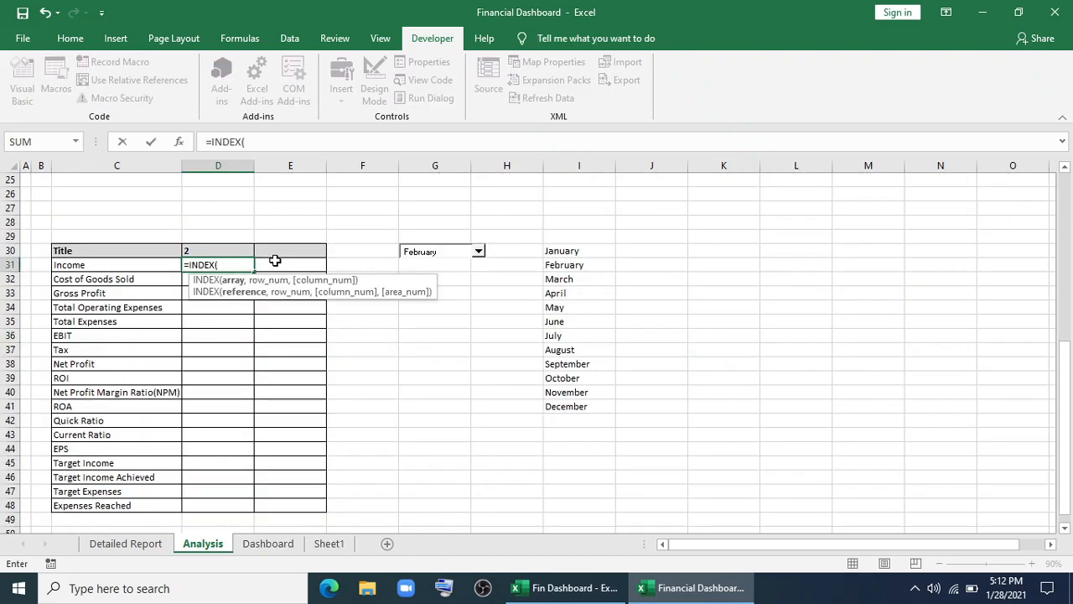
scroll(270, 260, "up", 7)
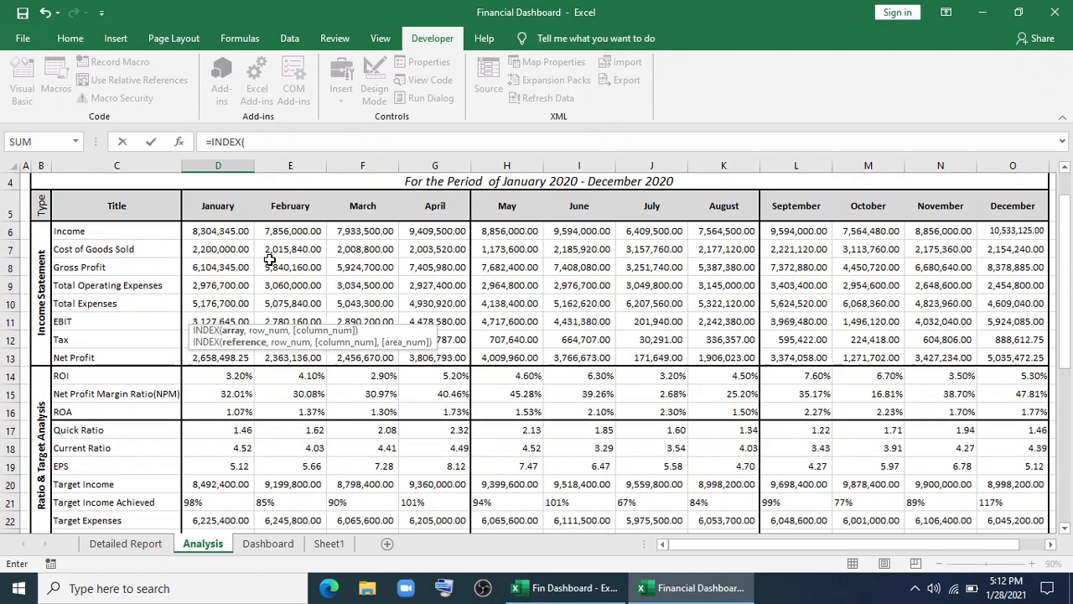
left_click_drag(204, 230, 1010, 467)
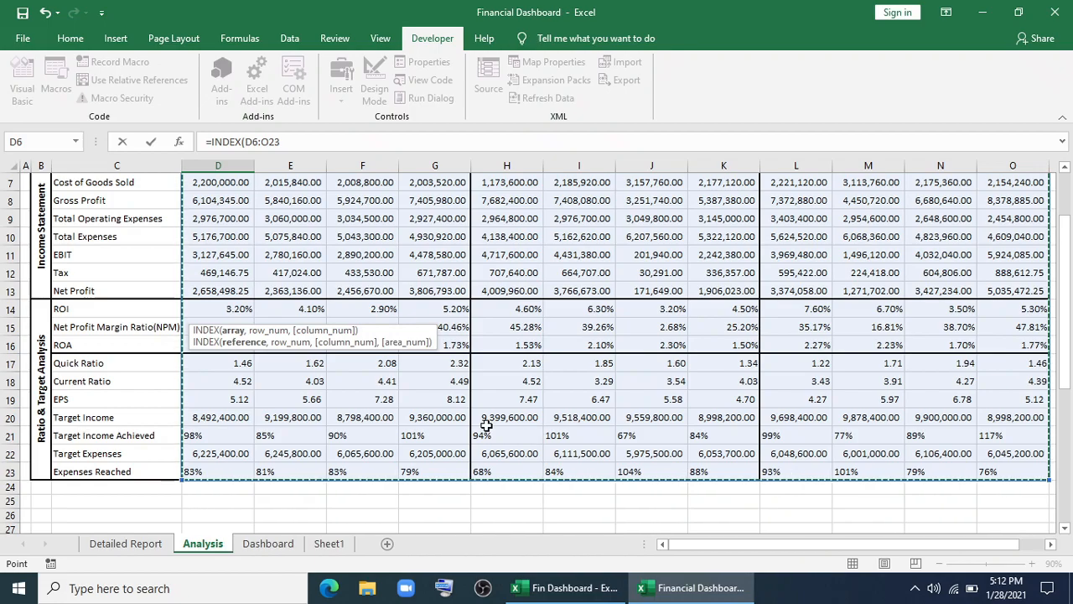
key("F4")
Add MATCH(C31,$C$6:$C$23,0) as the INDEX row number, so the title is looked up with an exact match.
scroll(314, 377, "down", 4)
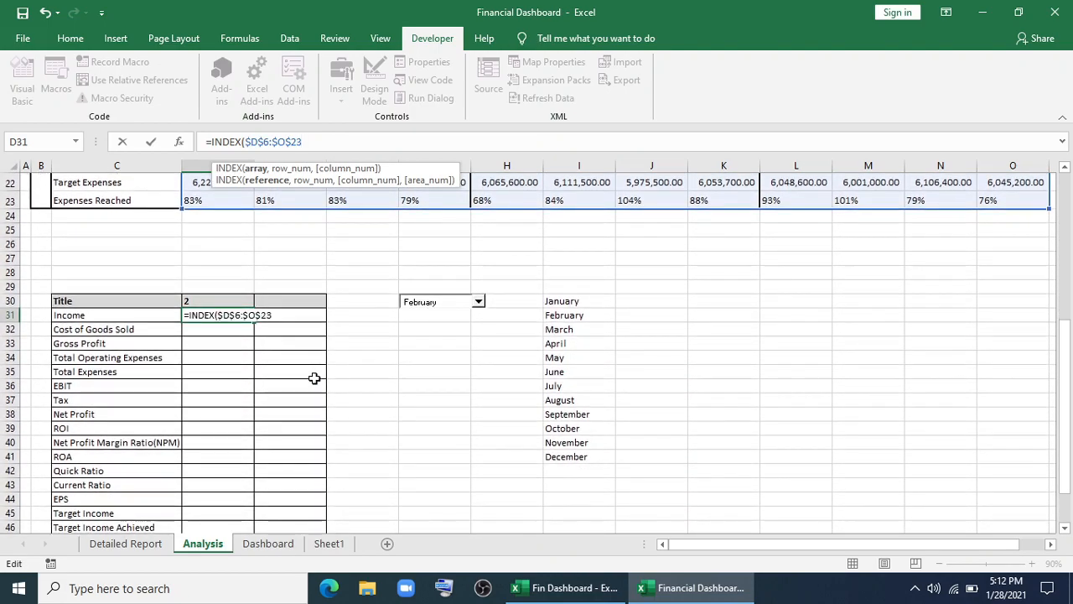
scroll(314, 419, "up", 1)
type(",match")
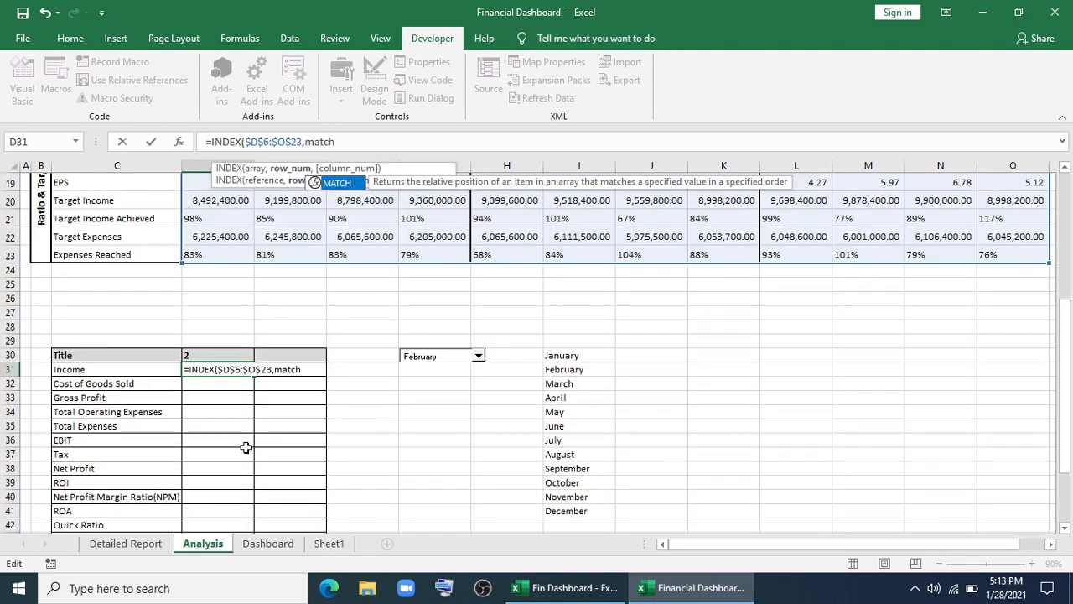
key("Tab")
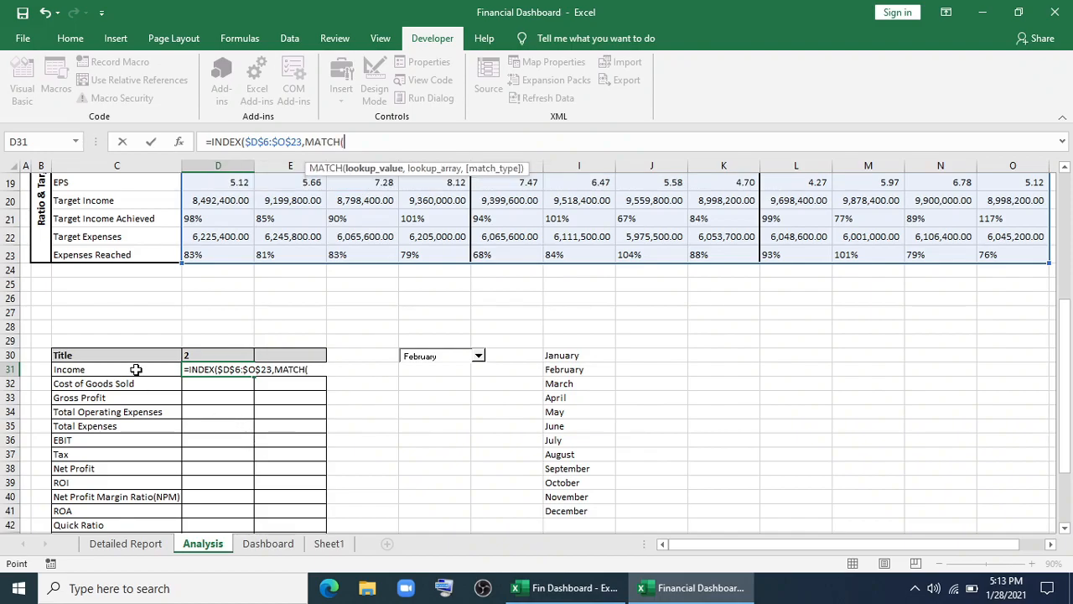
left_click(136, 369)
type(",")
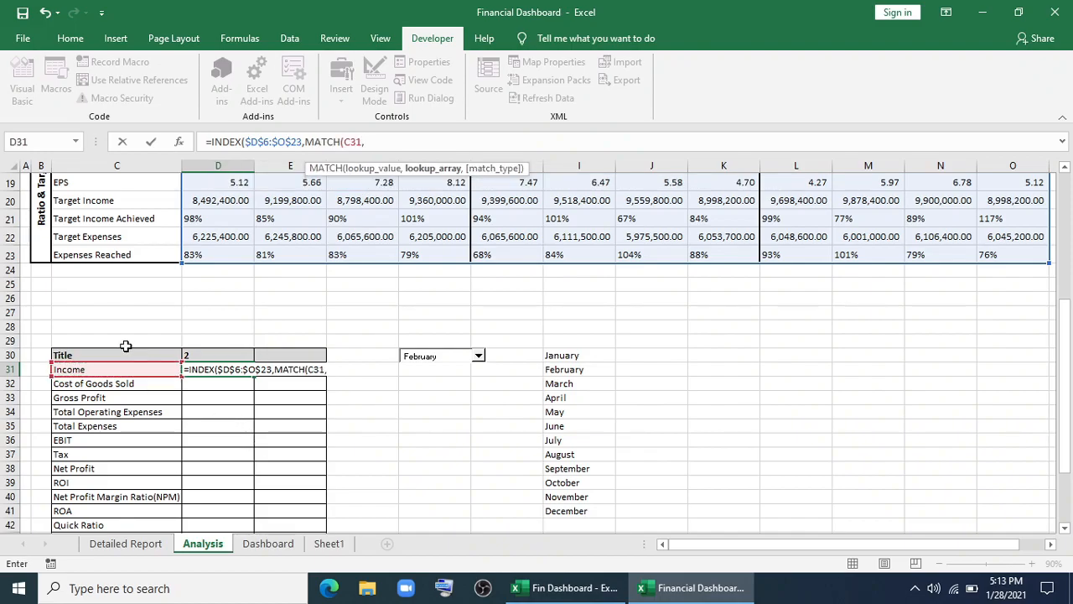
scroll(125, 346, "up", 6)
left_click_drag(122, 288, 131, 487)
key("F4")
type(",")
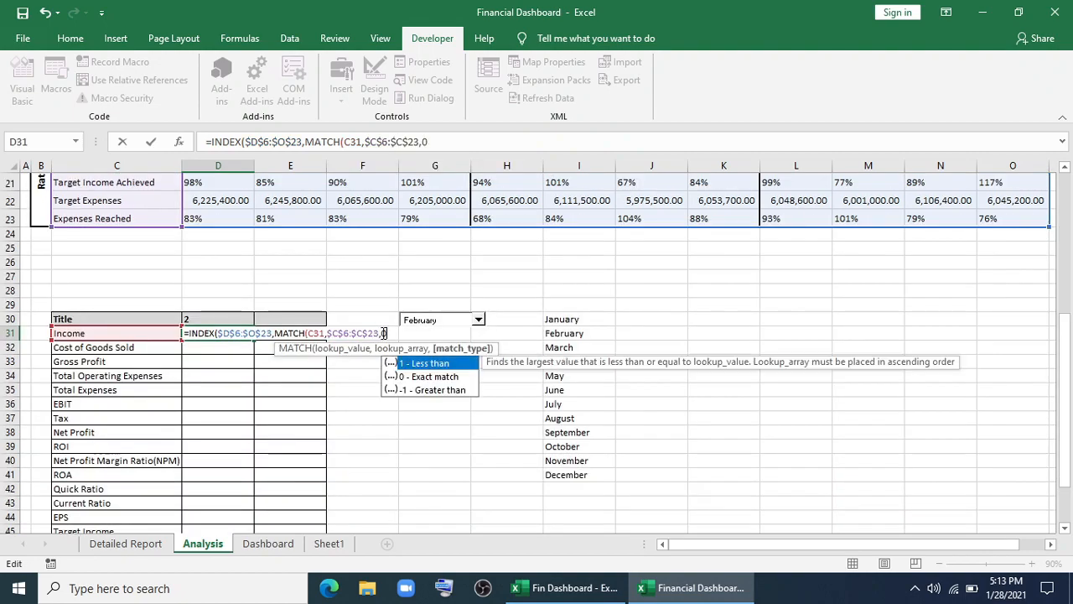
type("0),")
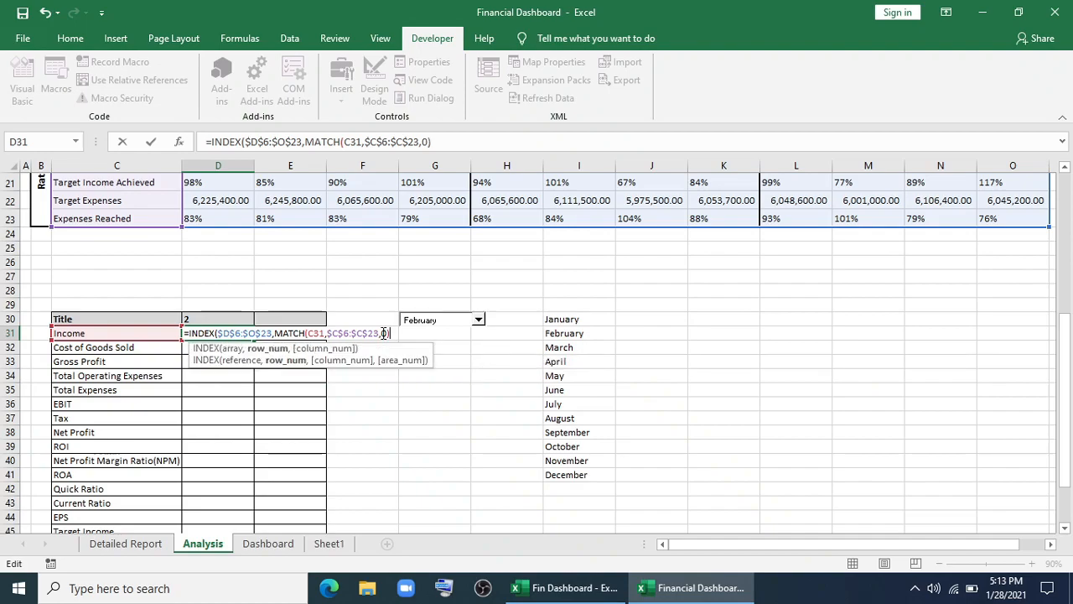
Use the absolute cell $D$30 as the INDEX column number and complete the formula in D31.
left_click(206, 320)
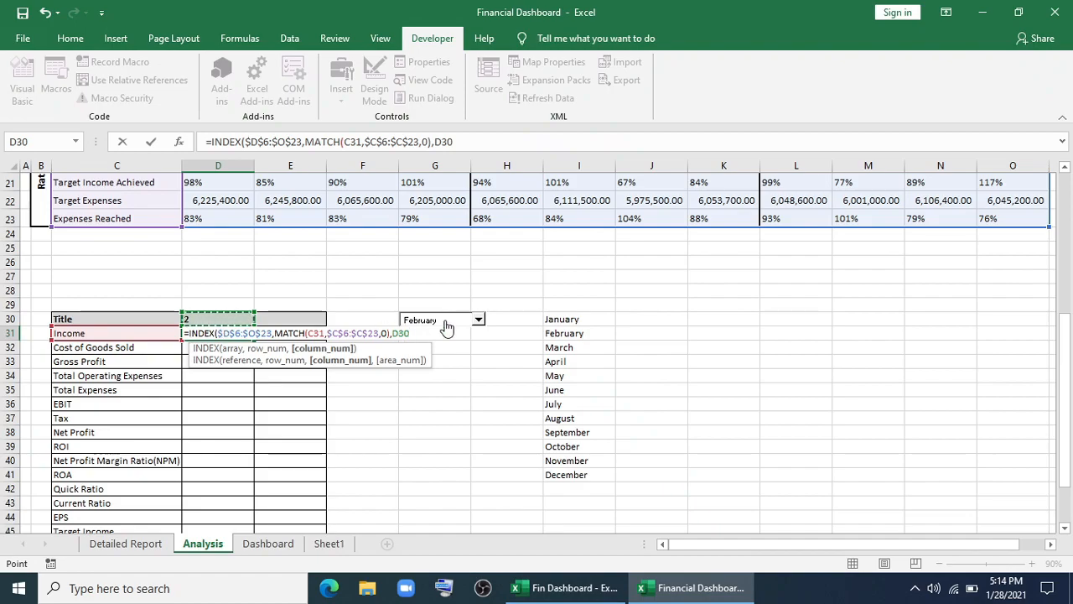
scroll(274, 405, "down", 1)
key("F4")
type(")")
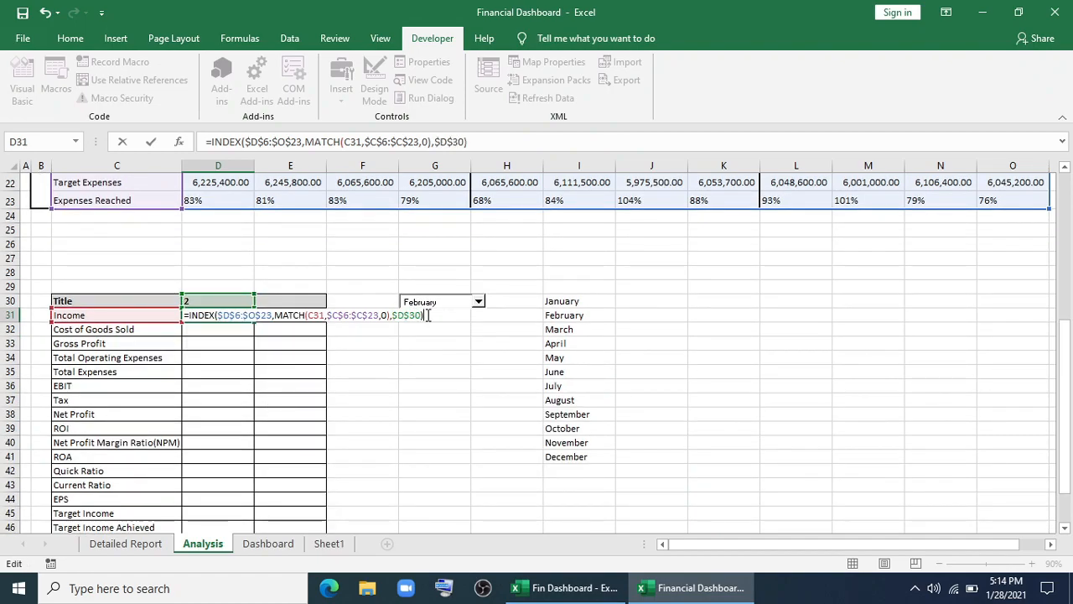
key("Return")
Choose April in the combo box to test the Income formula.
scroll(426, 315, "up", 3)
left_click(478, 356)
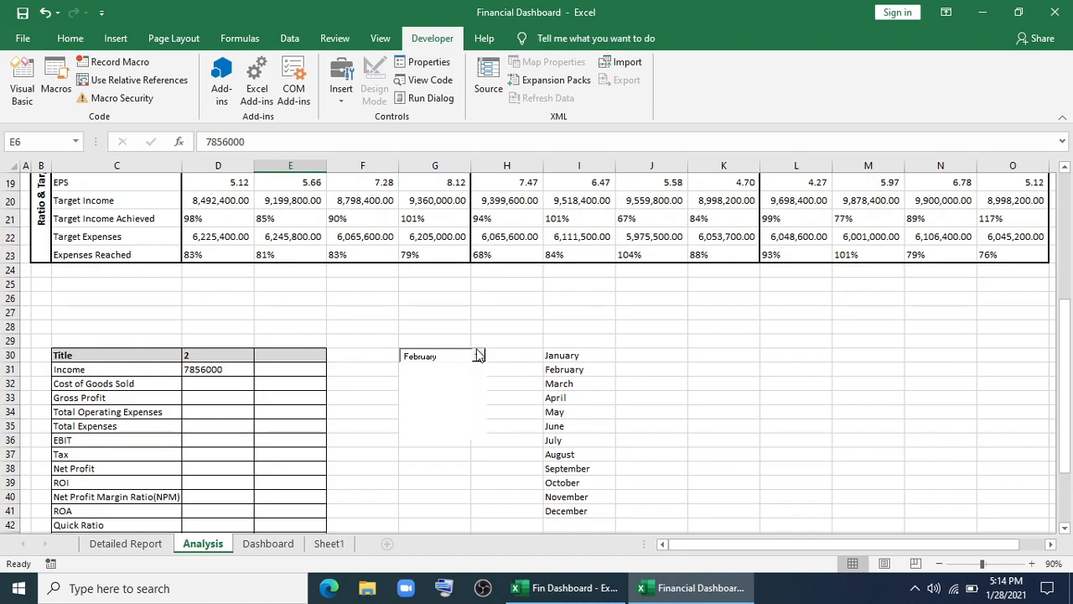
left_click(426, 387)
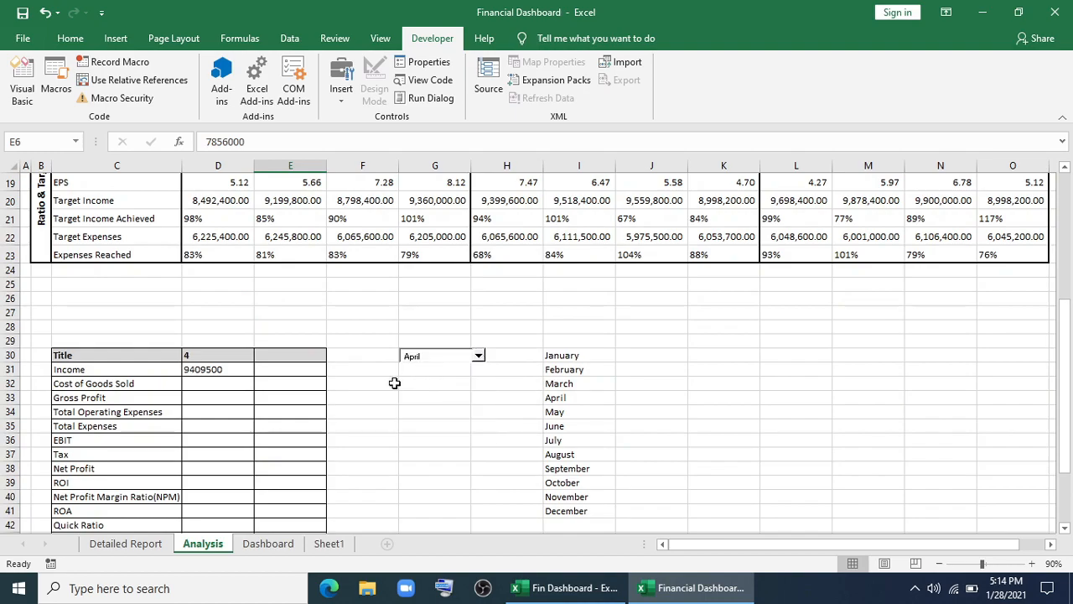
Fill the INDEX-MATCH formula from D31 down to Expenses Reached in D48.
scroll(237, 370, "down", 2)
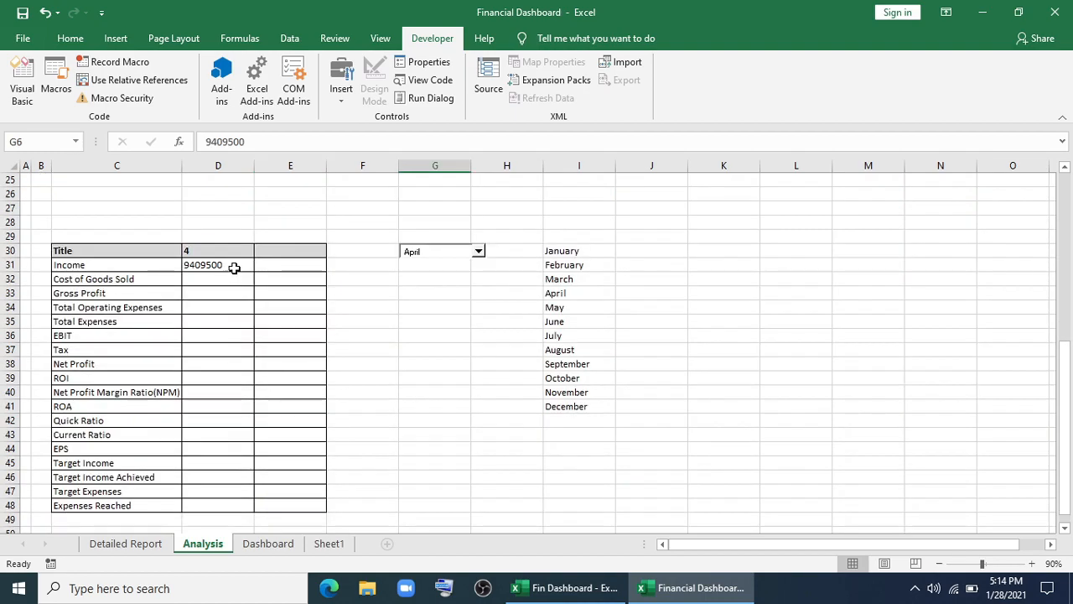
left_click(235, 267)
double_click(254, 271)
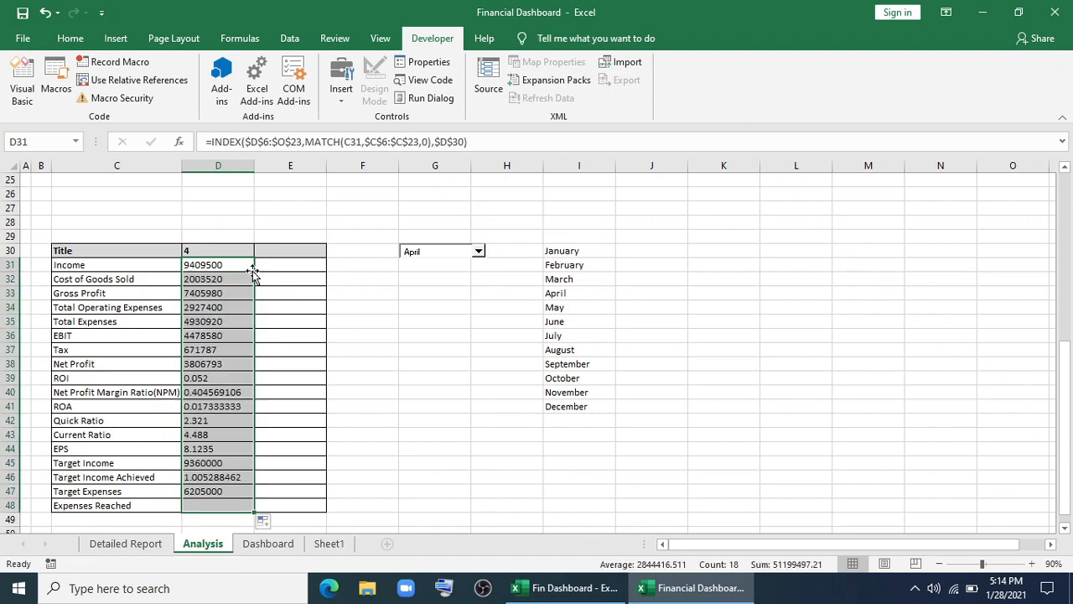
left_click(373, 358)
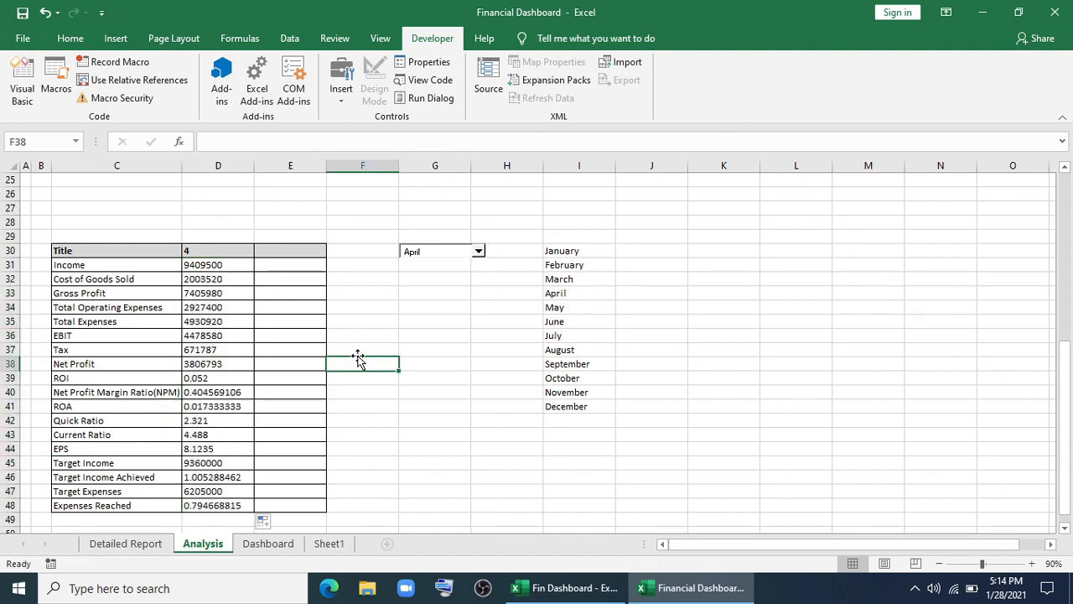
Format the ROI, Net Profit Margin Ratio, ROA, Target Income Achieved and Expenses Reached values in column D as percentages.
left_click(220, 378)
left_click(224, 392, "ctrl")
left_click(227, 405, "ctrl")
left_click(212, 506, "ctrl")
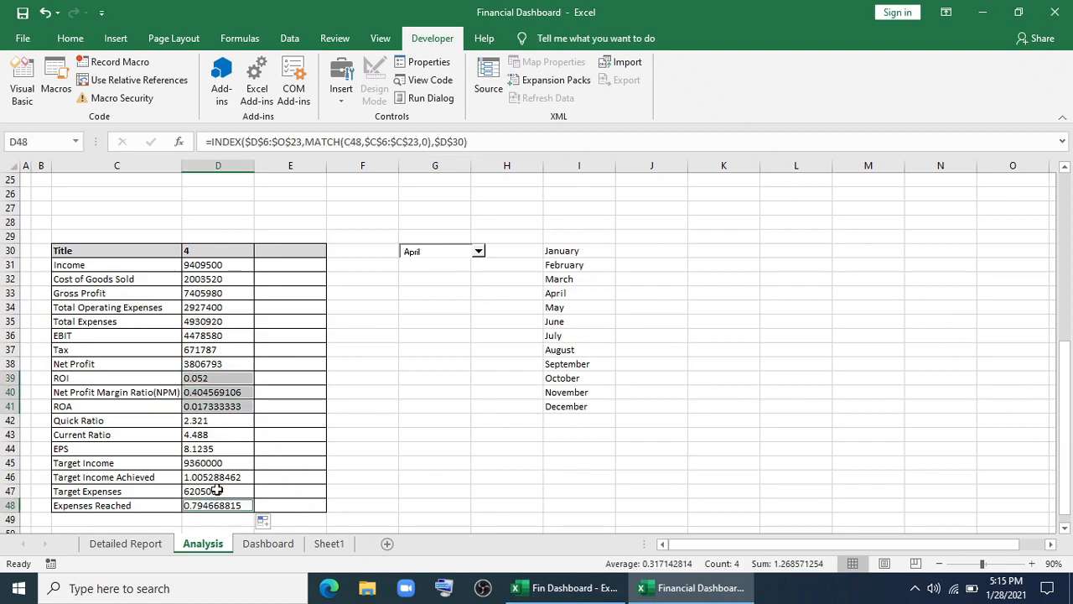
left_click(220, 478, "ctrl")
left_click(70, 38)
left_click(553, 92)
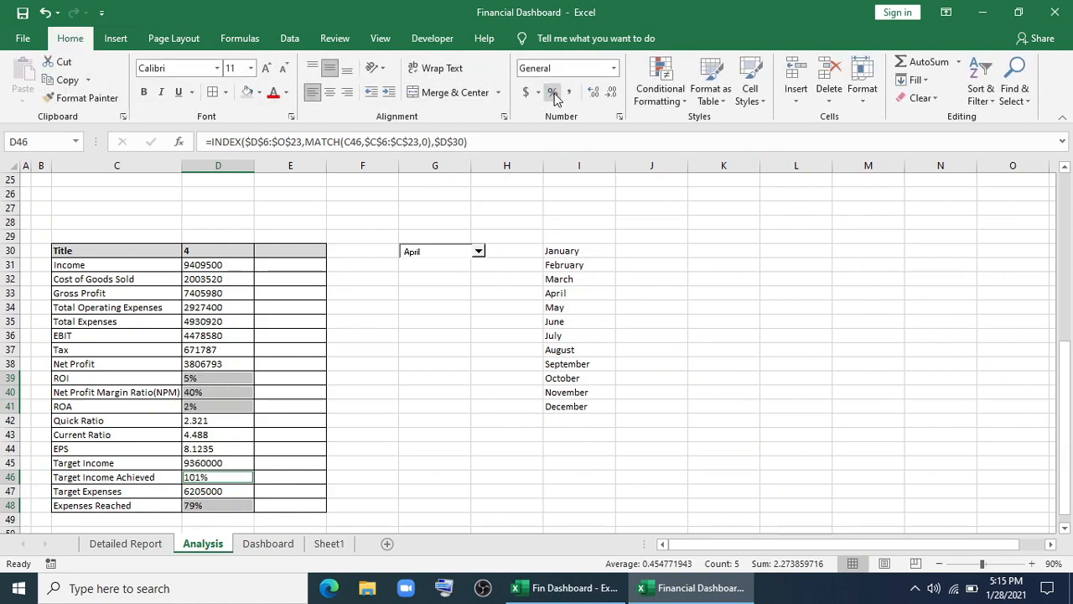
left_click(363, 306)
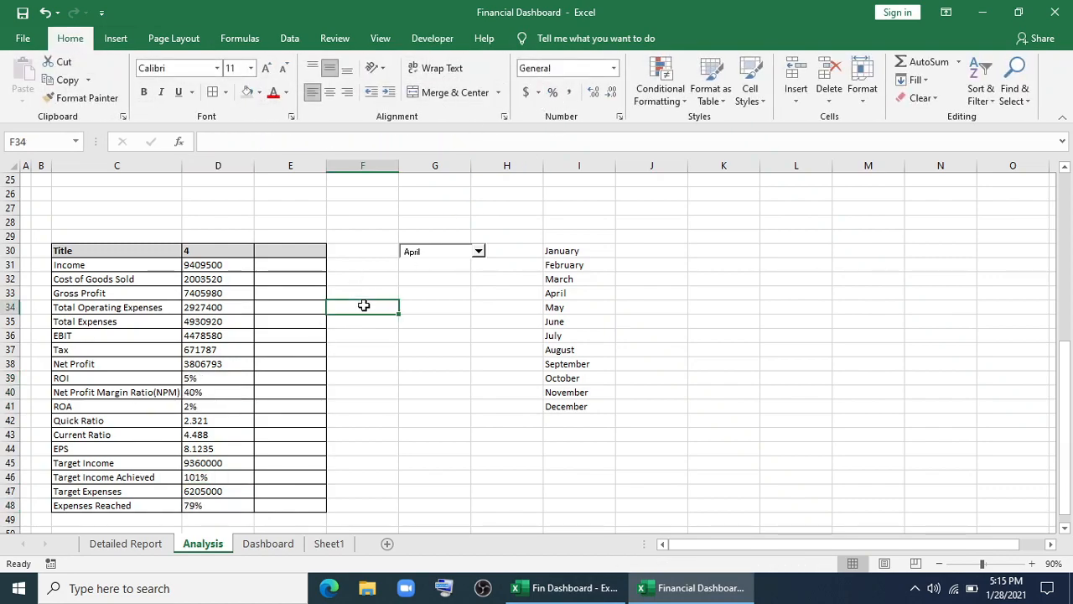
Enter =MAX(D6:O6)*1.25 in E31, using the Income row of the monthly statement.
left_click(287, 264)
type("=max")
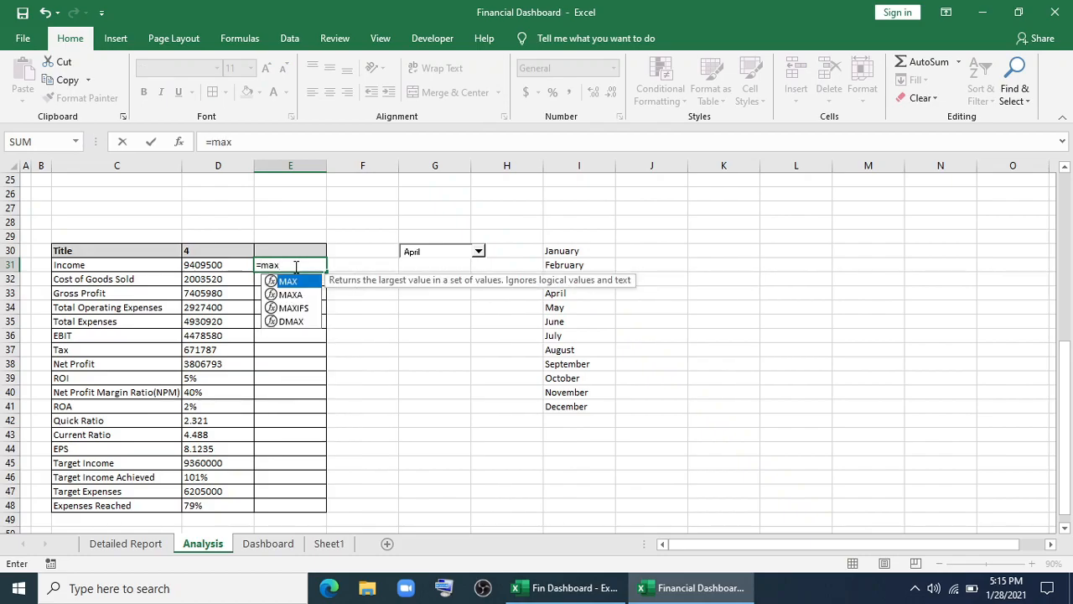
key("Tab")
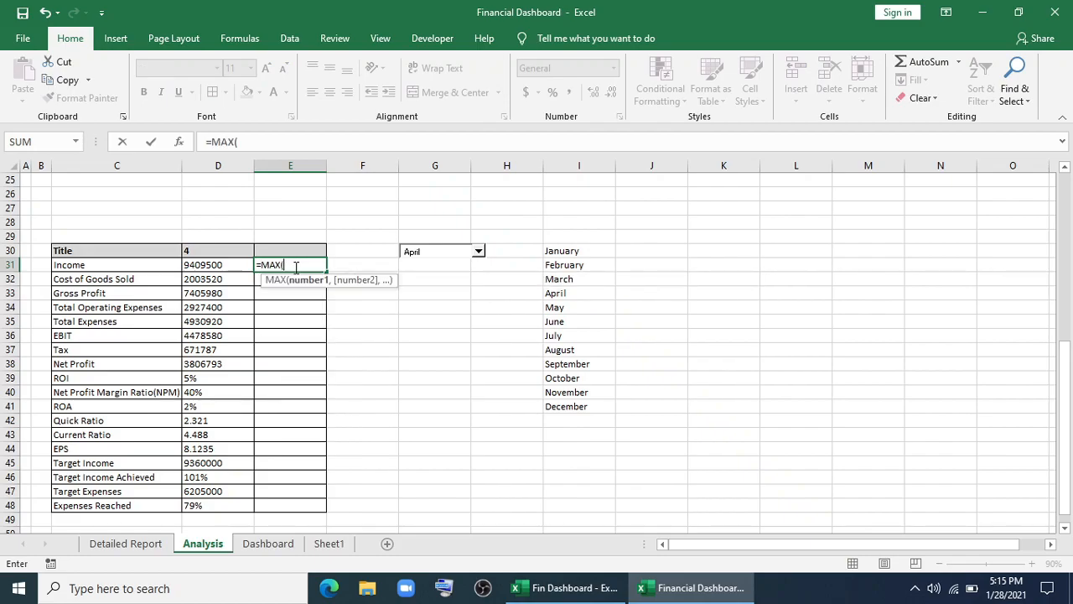
scroll(210, 302, "up", 7)
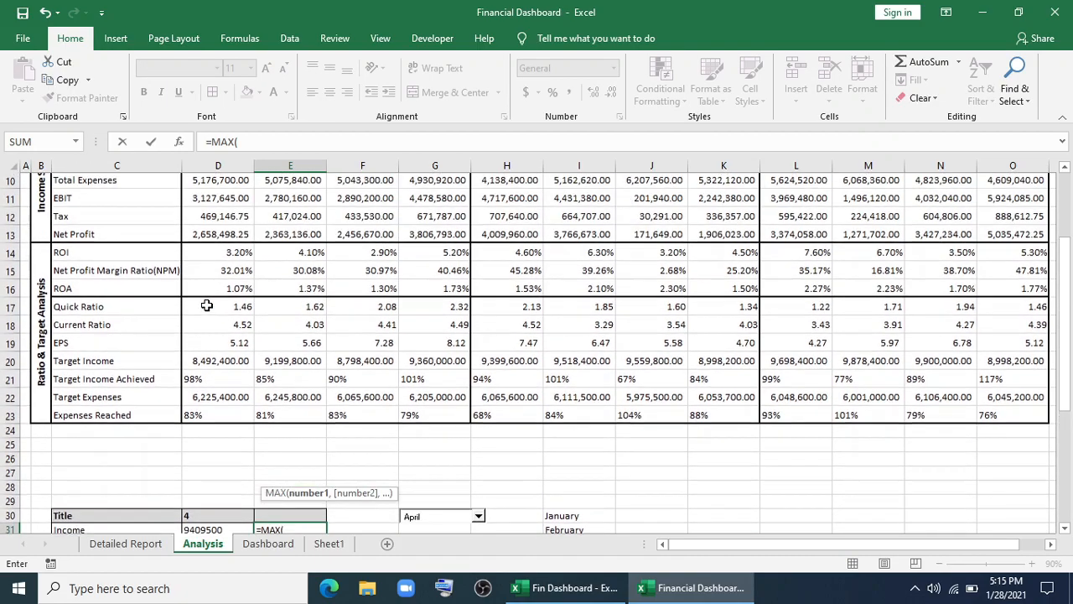
scroll(208, 305, "up", 1)
left_click_drag(208, 288, 1025, 284)
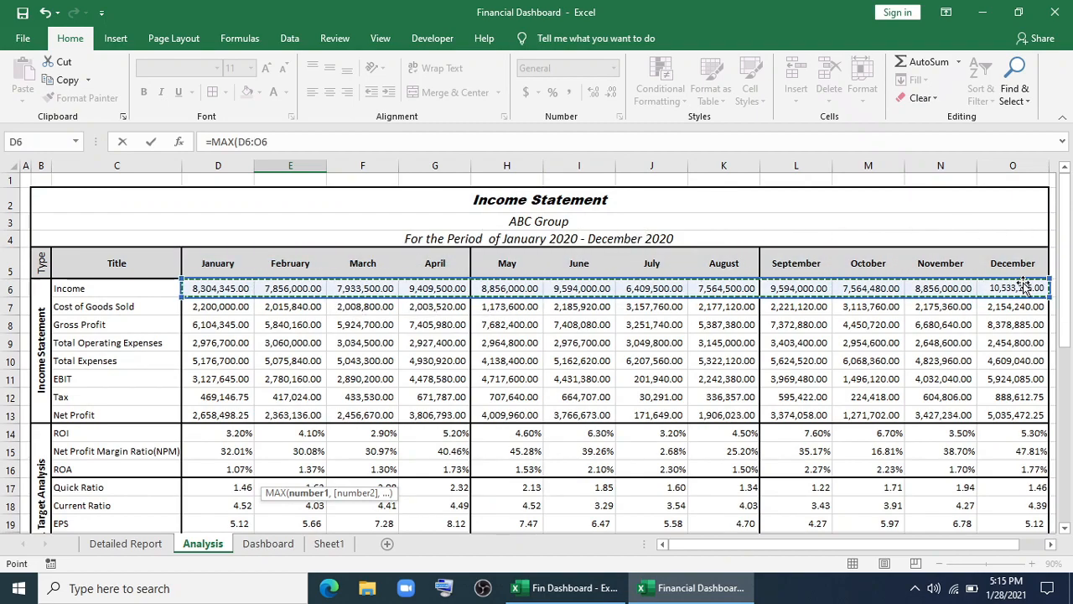
type(")")
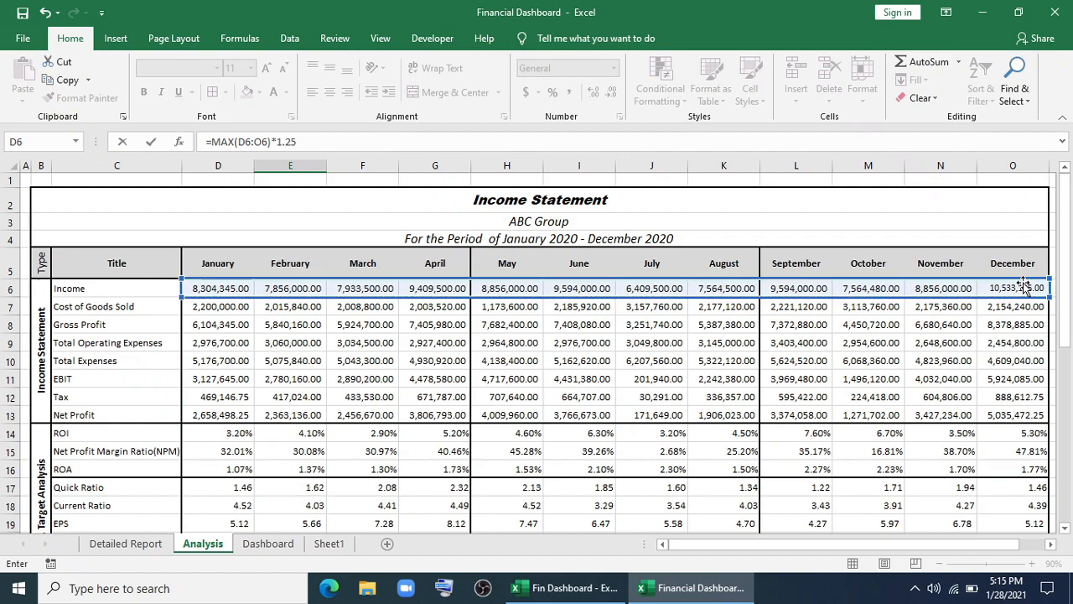
type("*1.25")
key("Return")
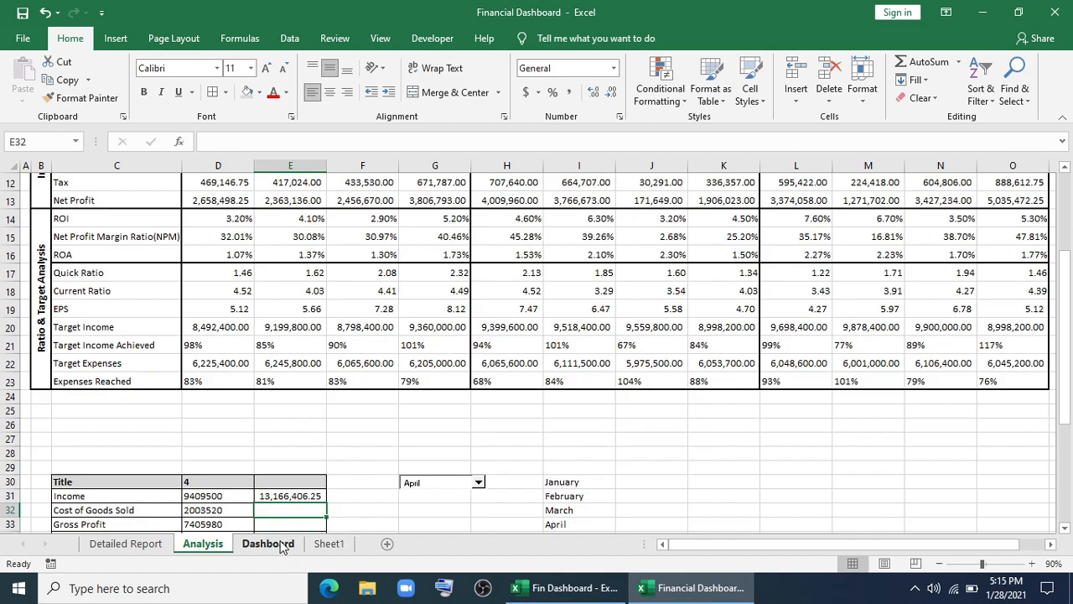
Fill the MAX formula from E31 down to E48.
left_click(274, 496)
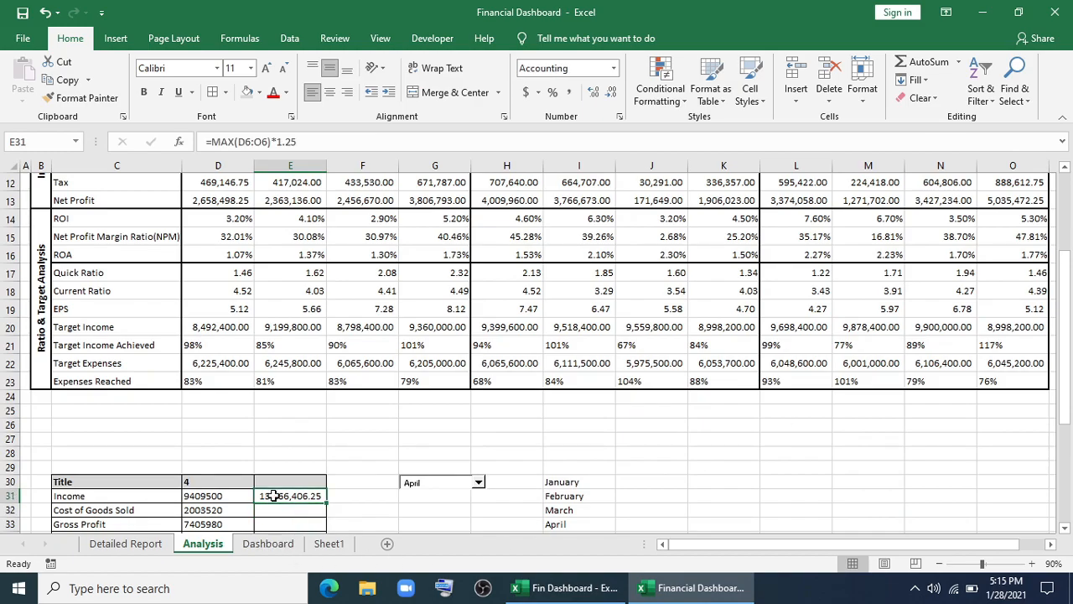
scroll(274, 496, "down", 5)
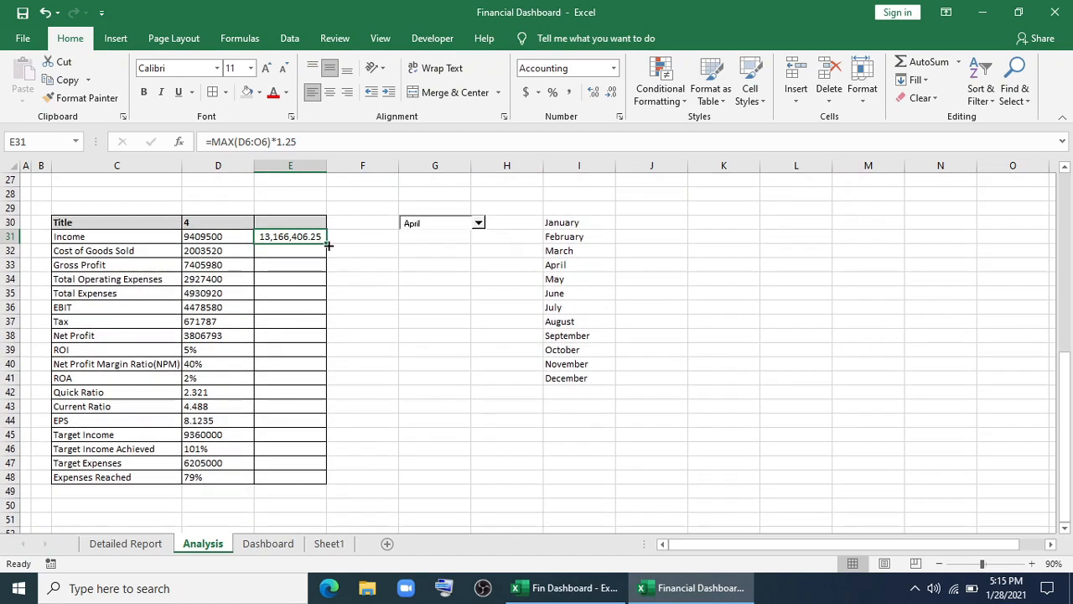
double_click(328, 245)
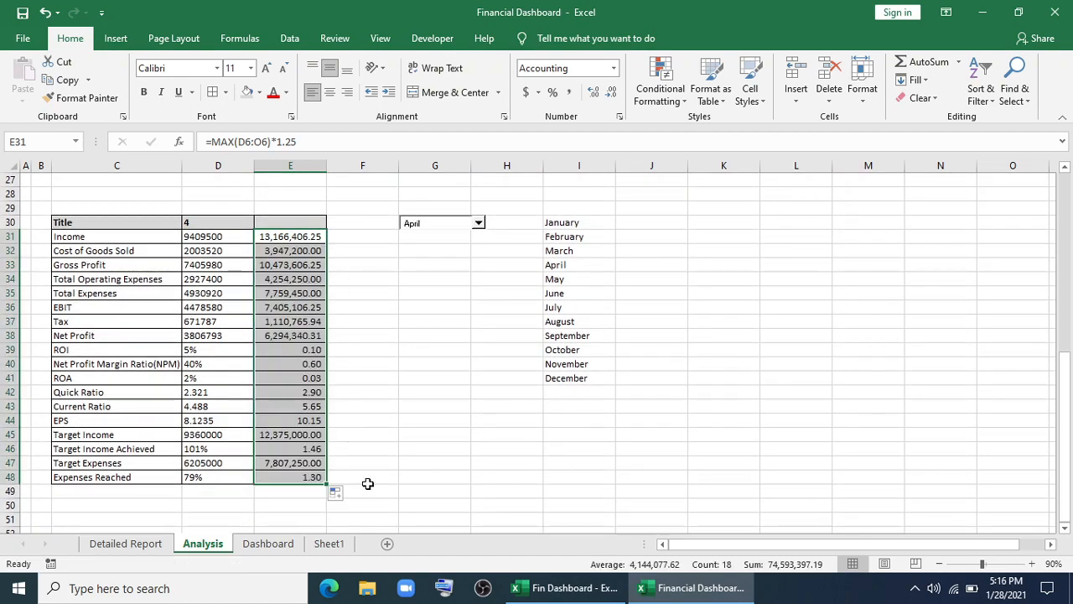
left_click(366, 451)
Format the ROI, Net Profit Margin Ratio, ROA, Target Income Achieved and Expenses Reached values in column E as percentages.
scroll(310, 512, "up", 1)
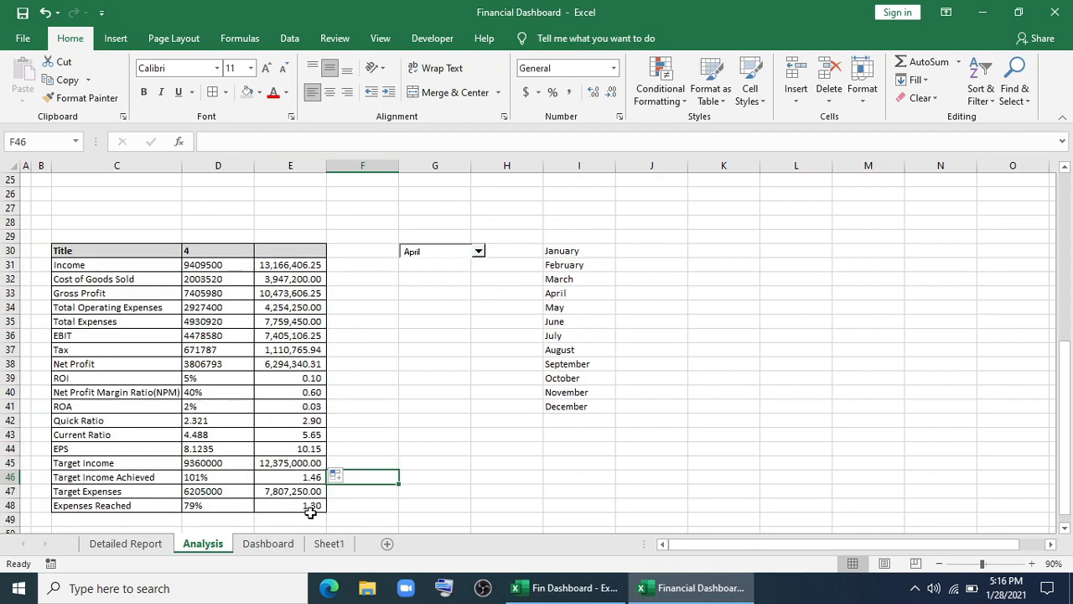
left_click(305, 505)
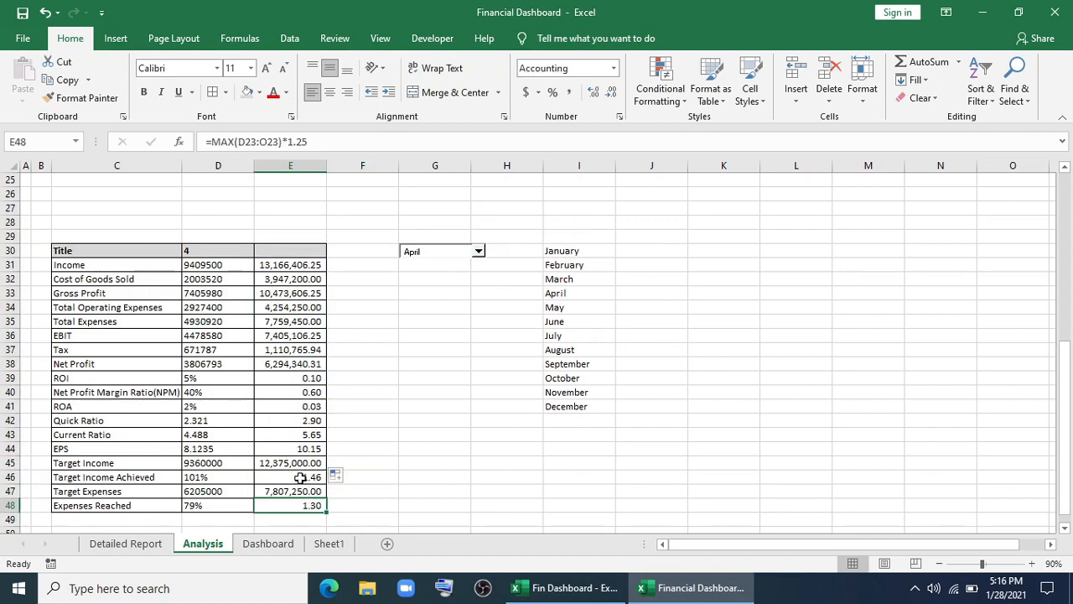
left_click(300, 476, "ctrl")
left_click_drag(288, 407, 288, 381)
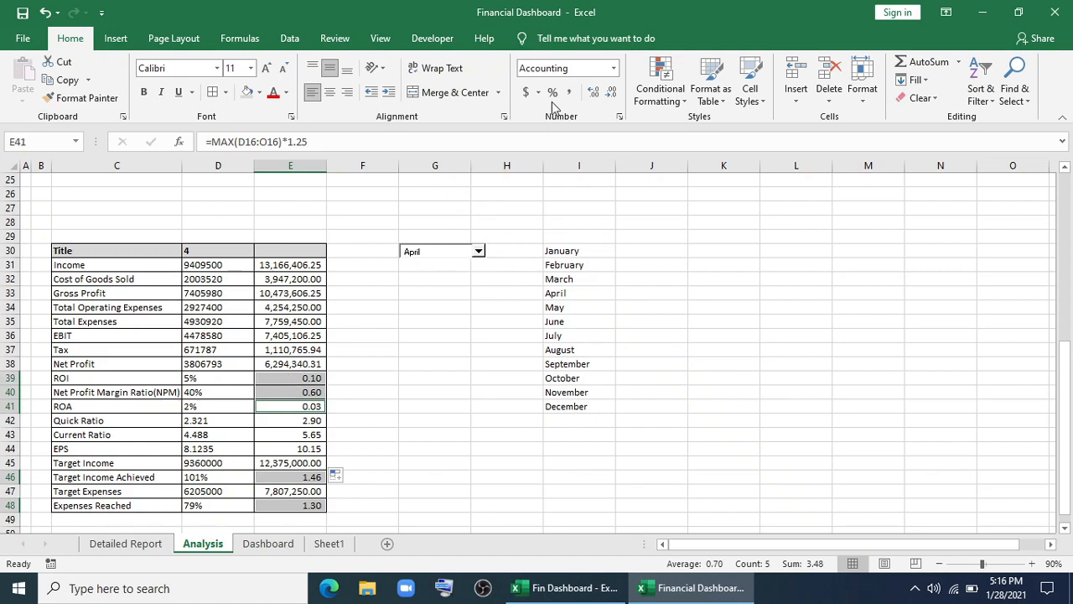
left_click(553, 93)
left_click(443, 435)
Choose June in the month drop-down beside the summary table.
left_click(479, 253)
left_click(430, 279)
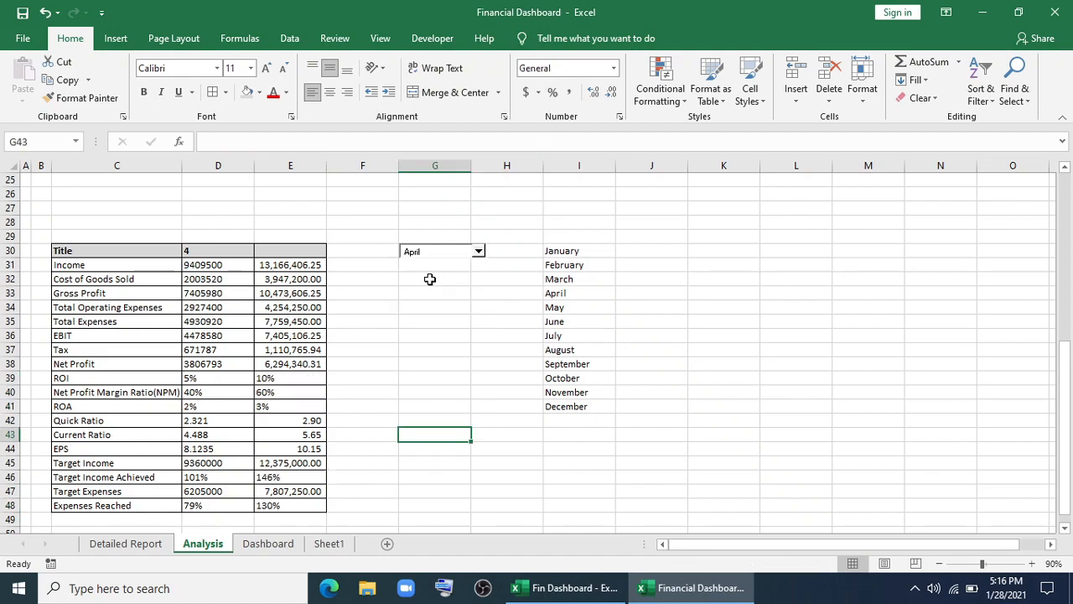
left_click(478, 253)
left_click_drag(478, 311, 478, 267)
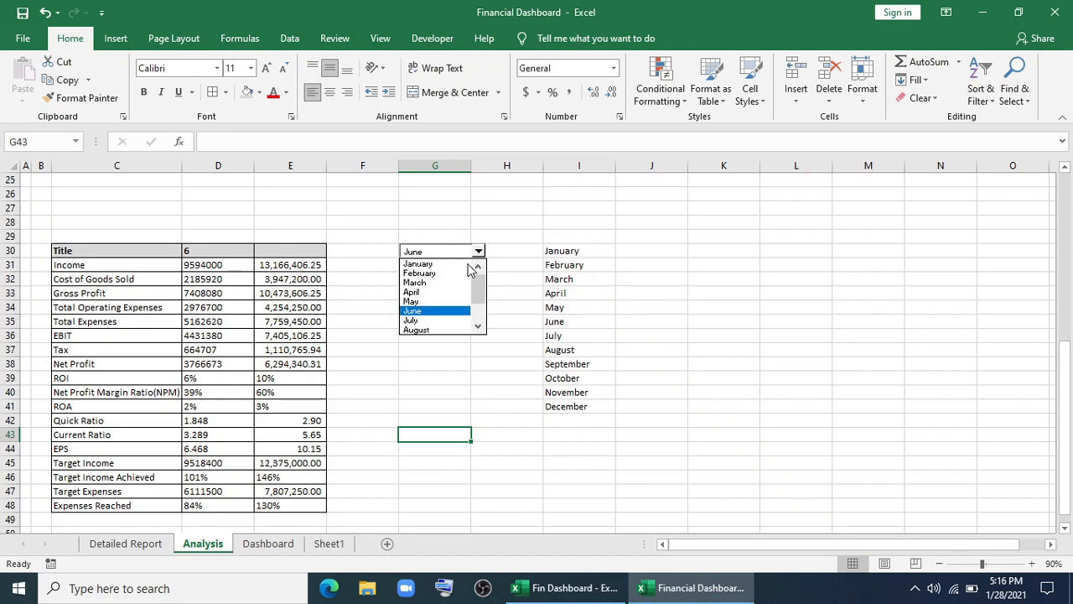
left_click(448, 269)
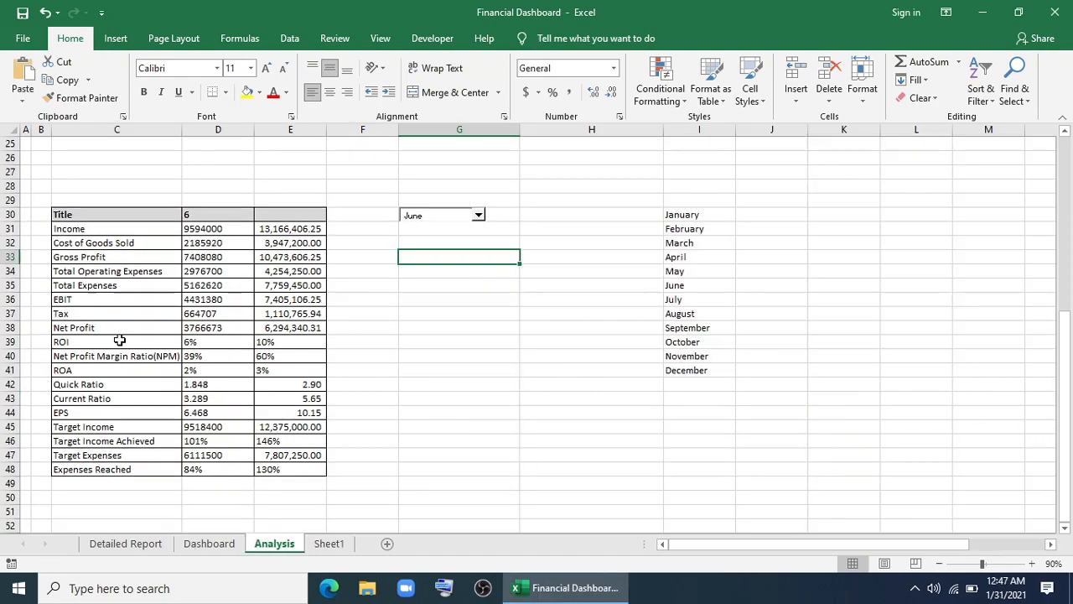
Insert a doughnut chart from the ROI row C39:E39 and remove its title and legend.
left_click_drag(119, 340, 275, 340)
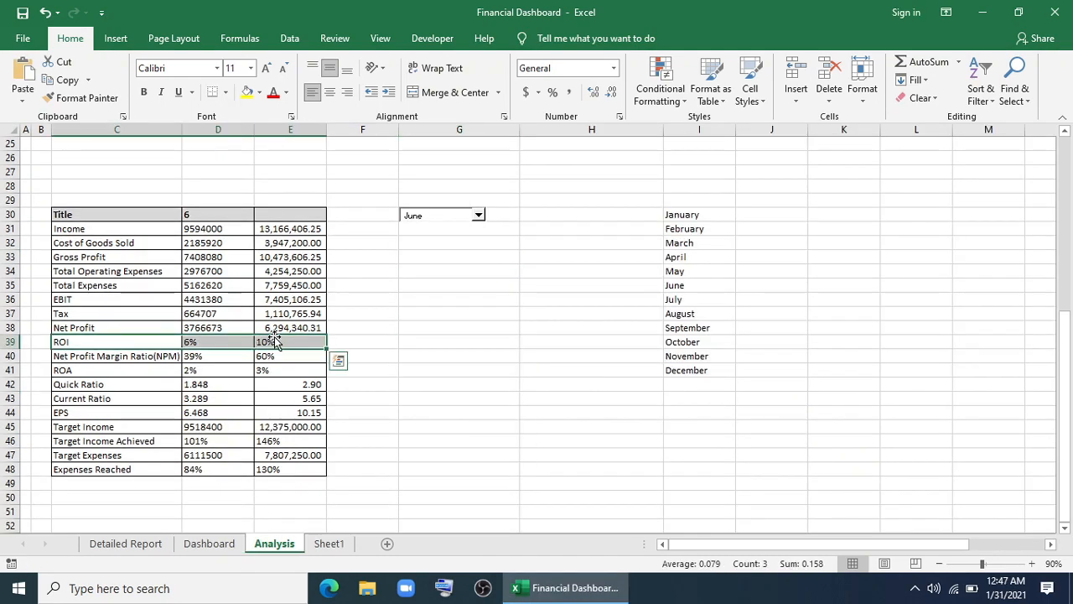
left_click(118, 39)
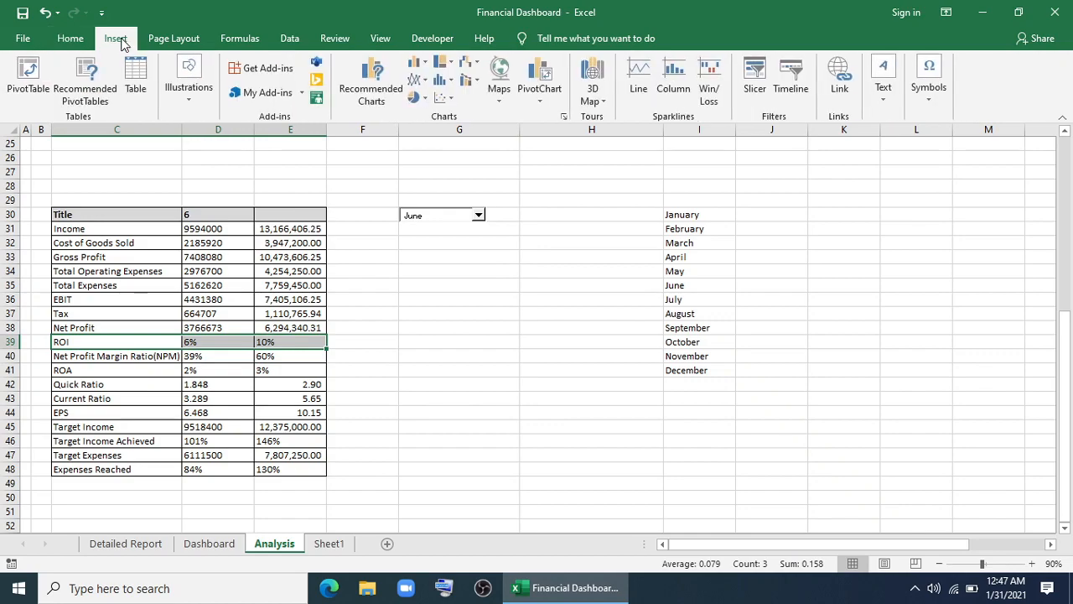
left_click(417, 98)
left_click(429, 269)
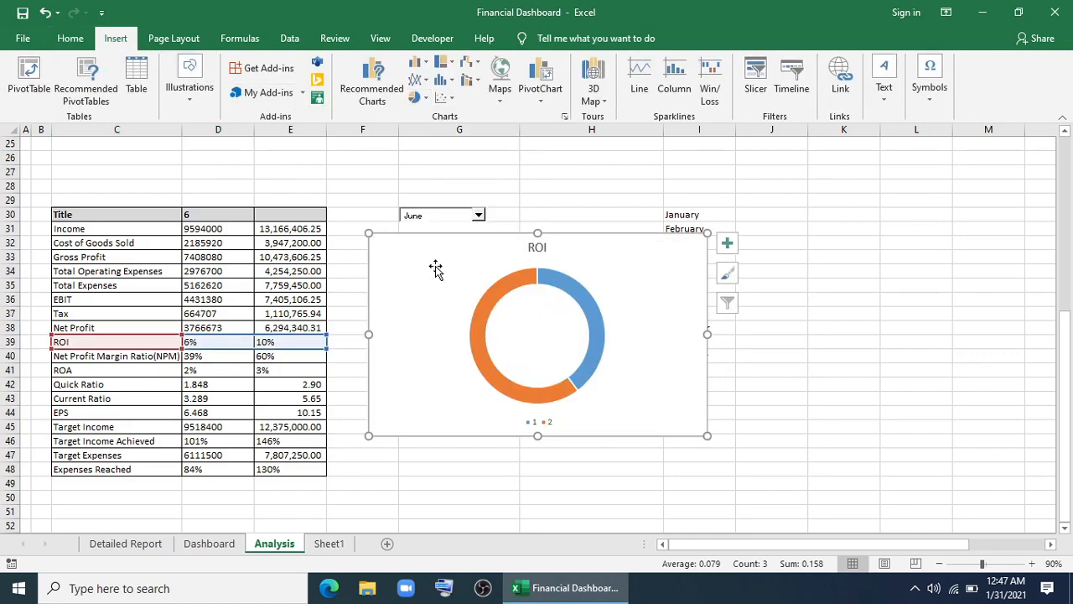
left_click(537, 249)
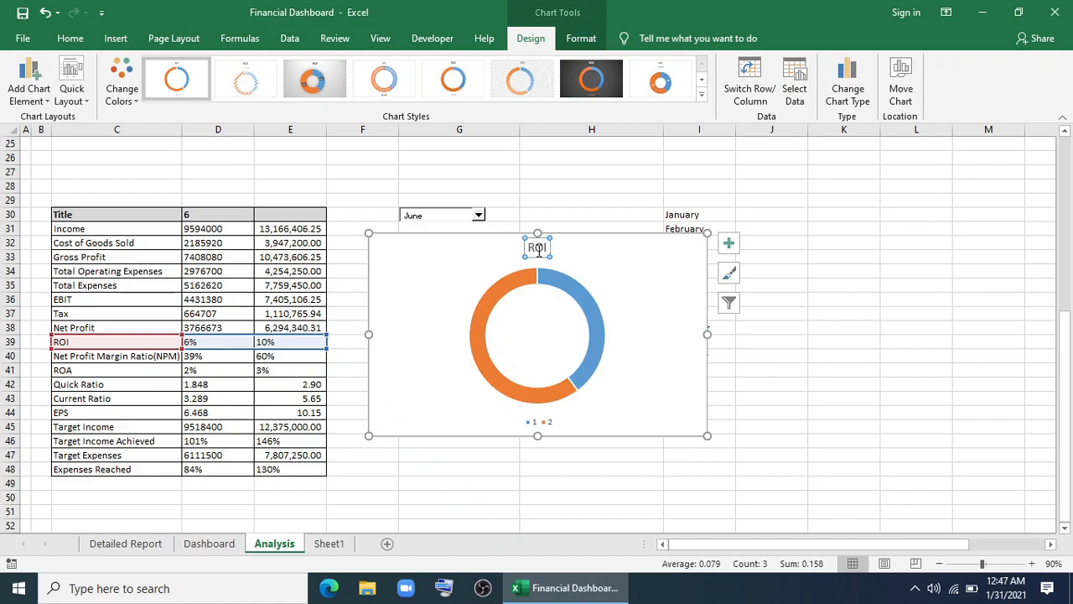
key("Delete")
left_click(546, 421)
key("Delete")
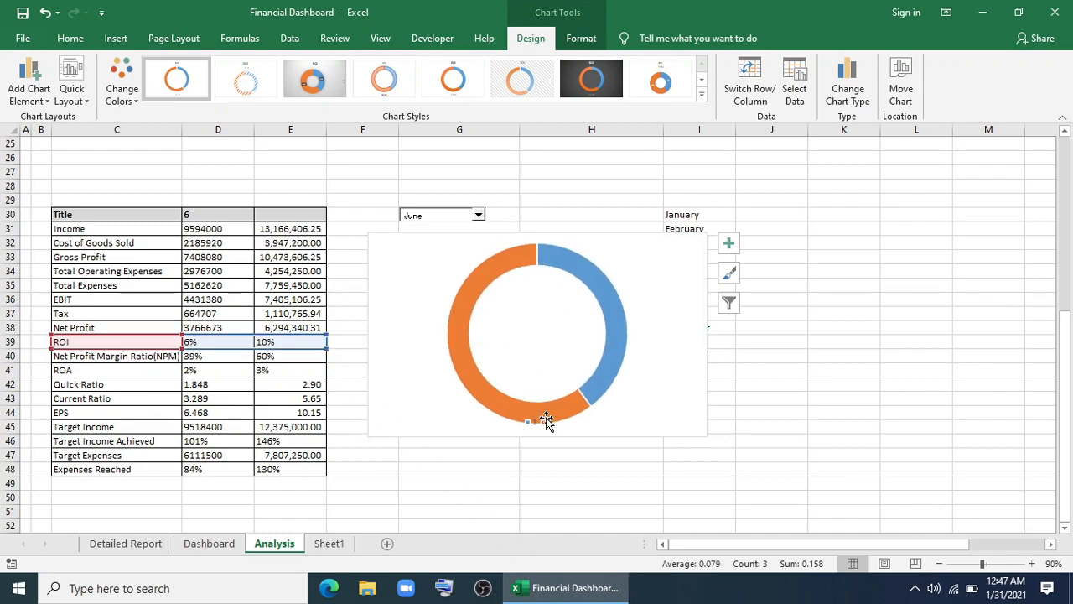
Paste a copy of the ROI series as a second ring and fill the outer ring's larger slice with standard orange.
left_click(533, 409)
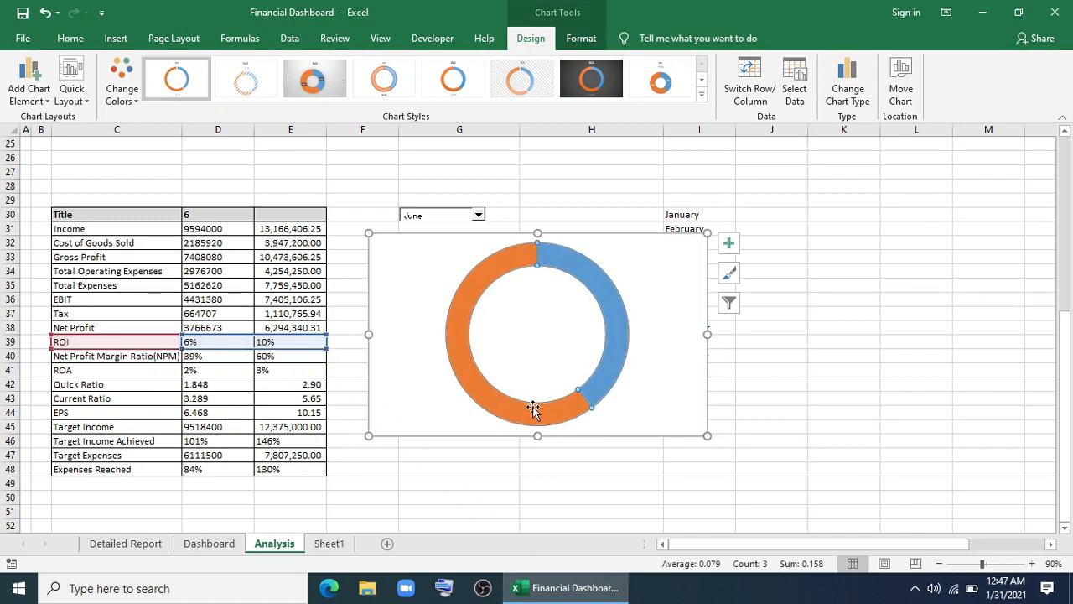
key("ctrl+v")
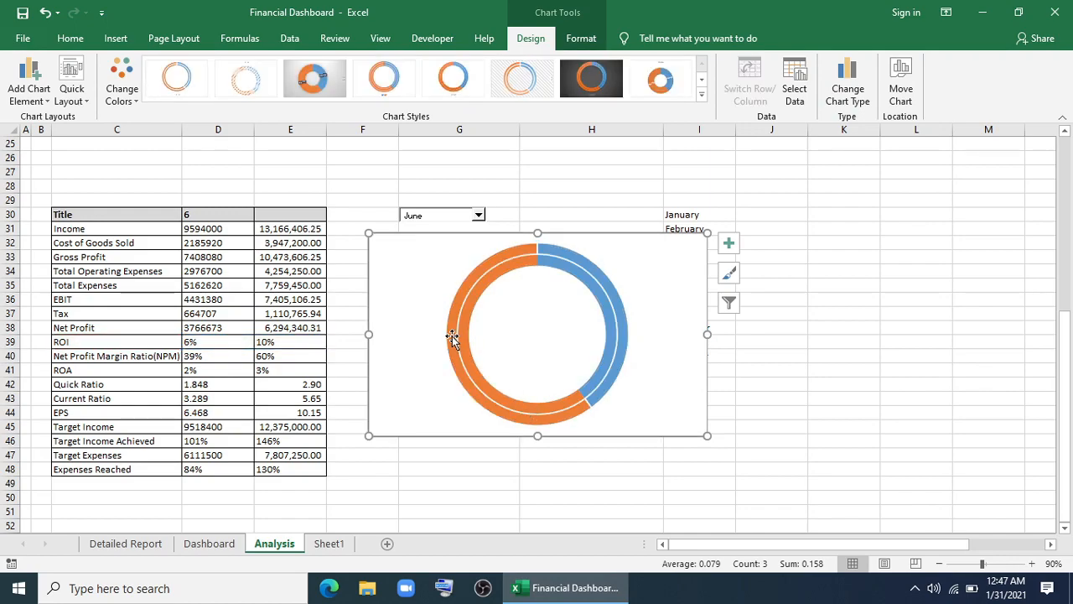
left_click(452, 337)
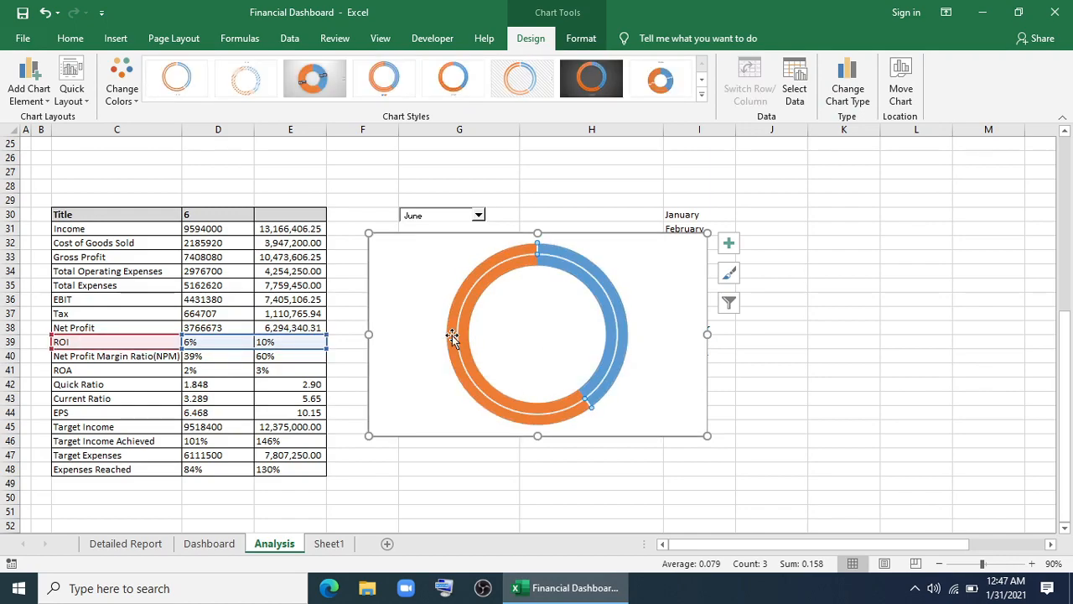
left_click(582, 39)
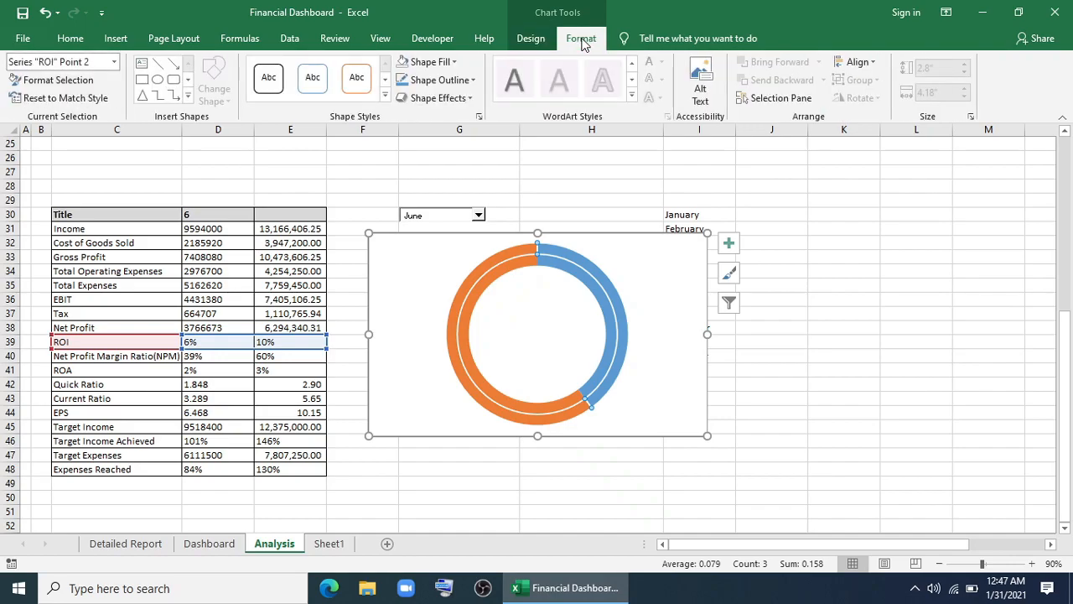
left_click(435, 63)
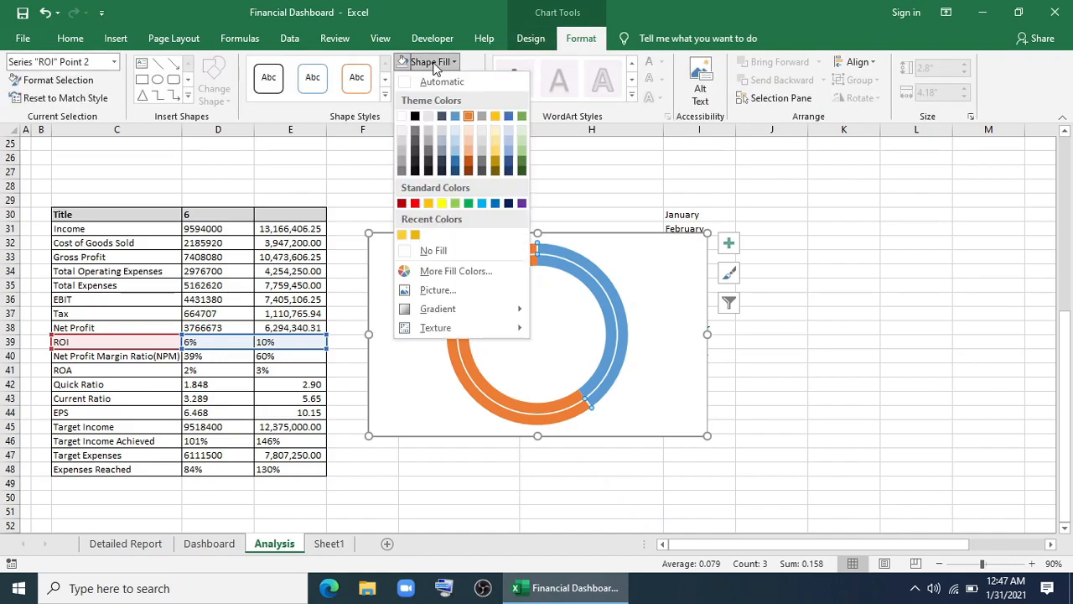
left_click(429, 204)
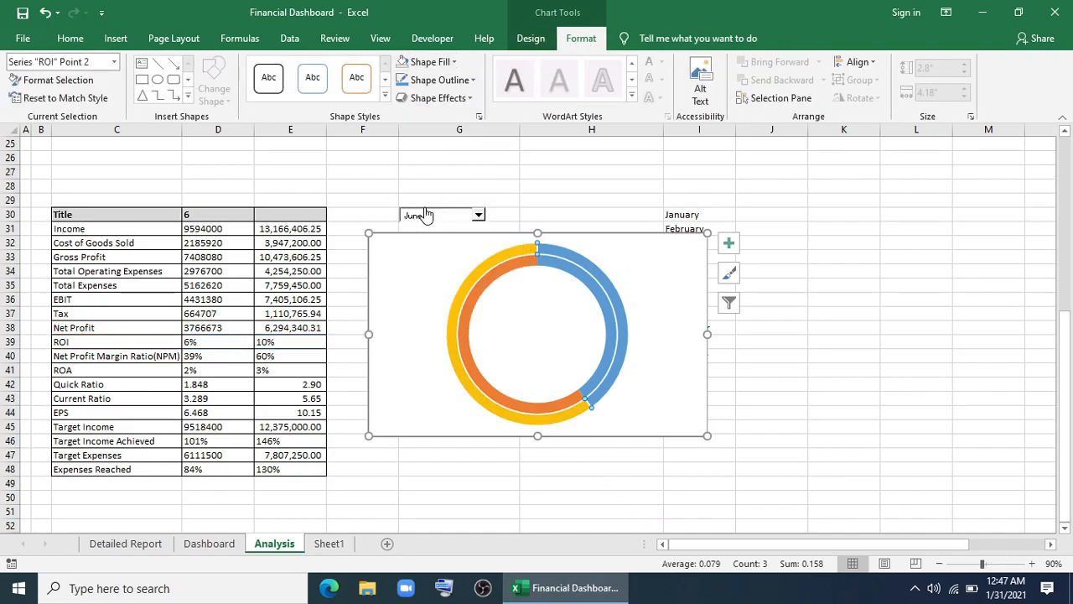
Fill the inner ring's smaller blue slice with black.
left_click(575, 270)
left_click(574, 271)
left_click(430, 62)
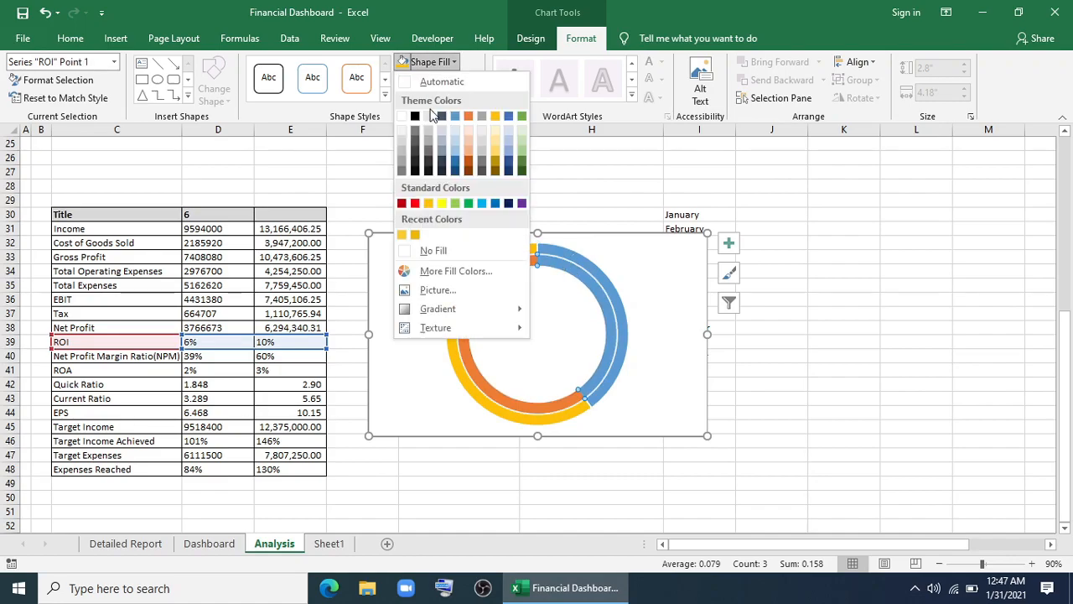
left_click(416, 117)
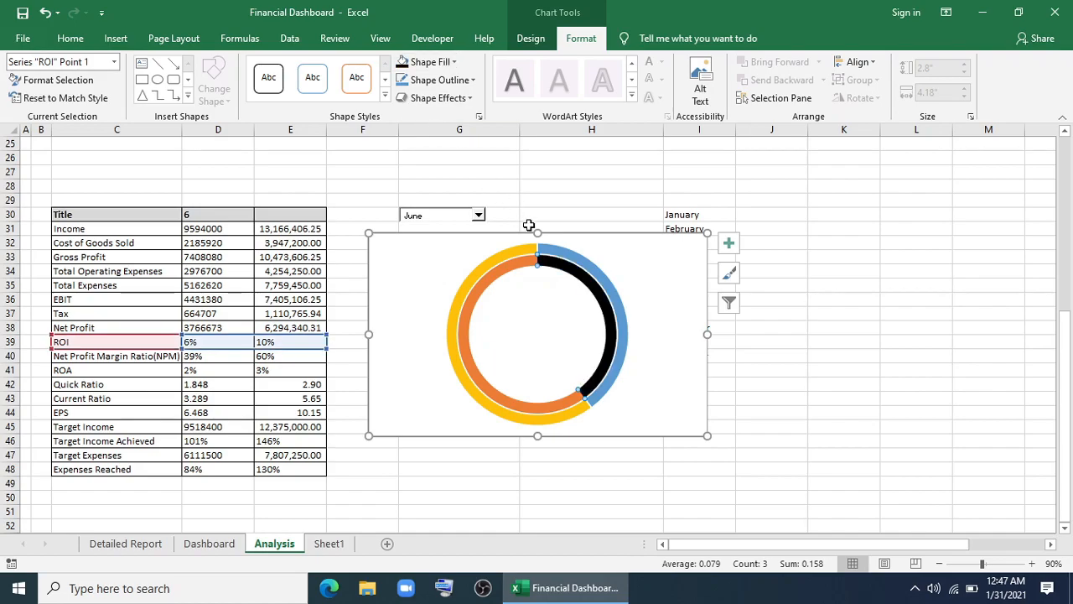
Set No Fill on the outer ring's blue slice and on the inner ring's orange slice.
left_click(550, 249)
left_click(550, 250)
left_click(431, 62)
left_click(444, 250)
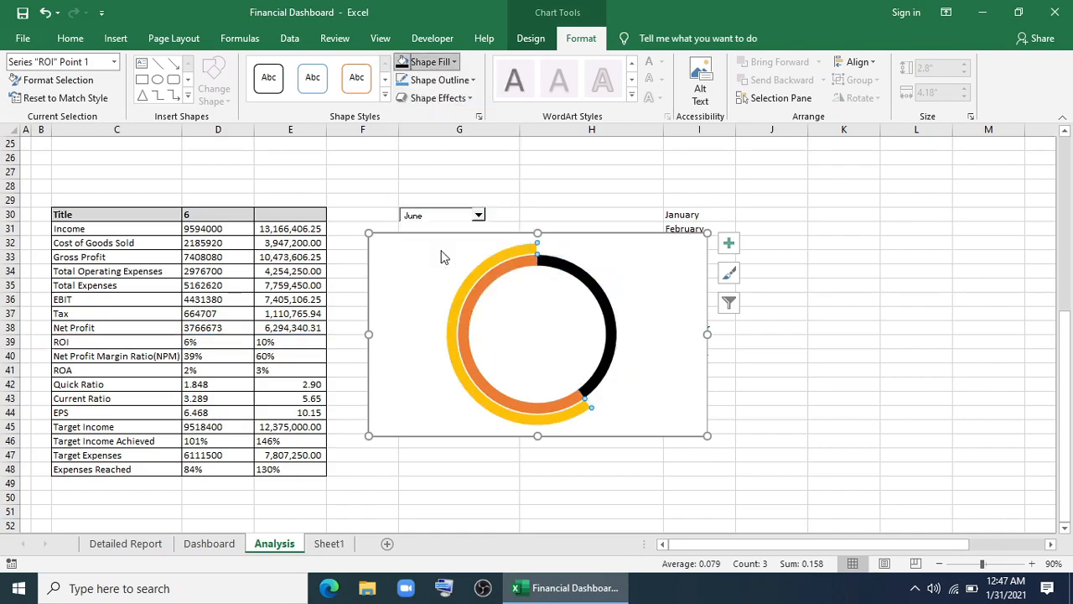
left_click(467, 318)
left_click(467, 319)
left_click(432, 62)
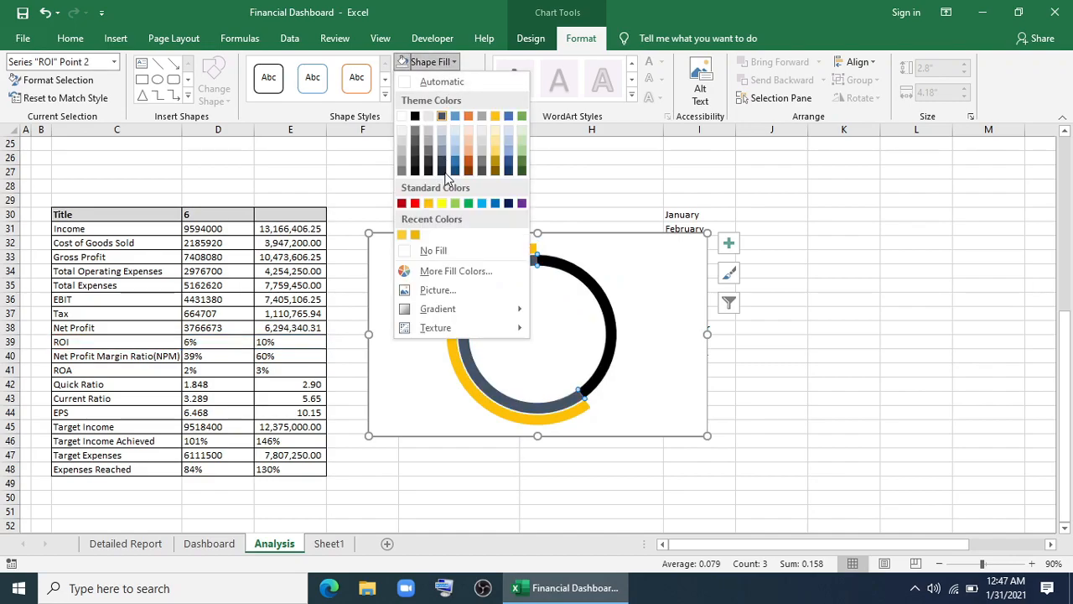
left_click(432, 250)
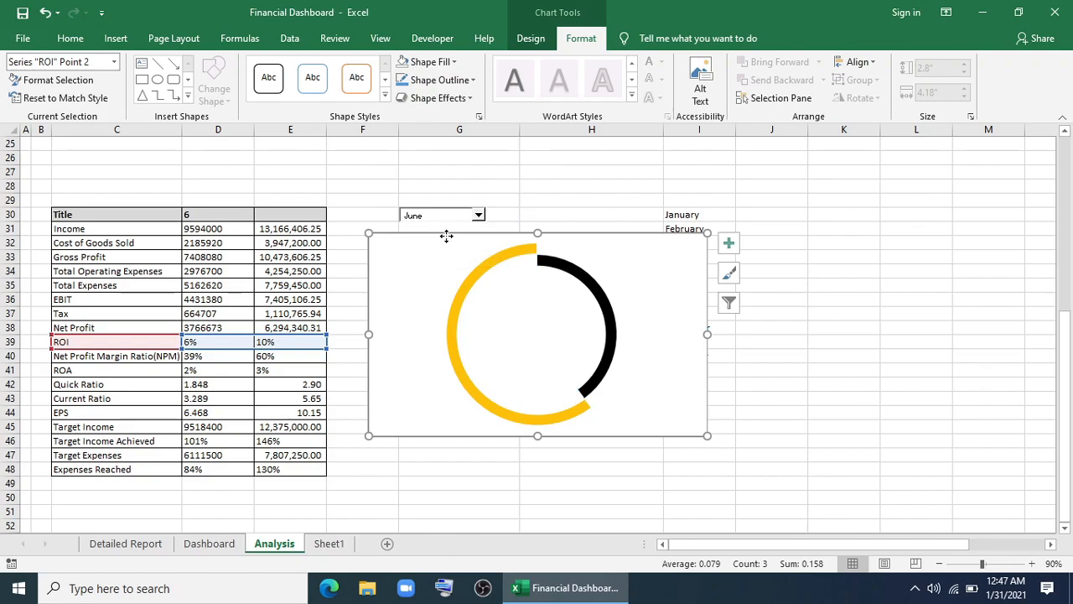
Set the ROI doughnut's chart area to No Fill and No Outline.
left_click(446, 236)
left_click(431, 63)
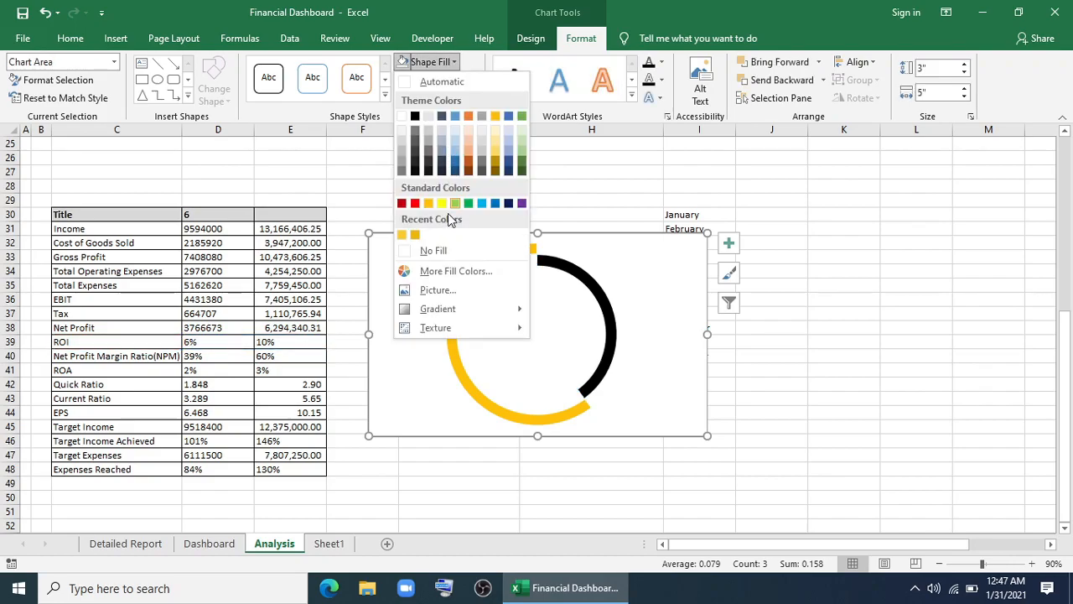
left_click(432, 250)
left_click(441, 80)
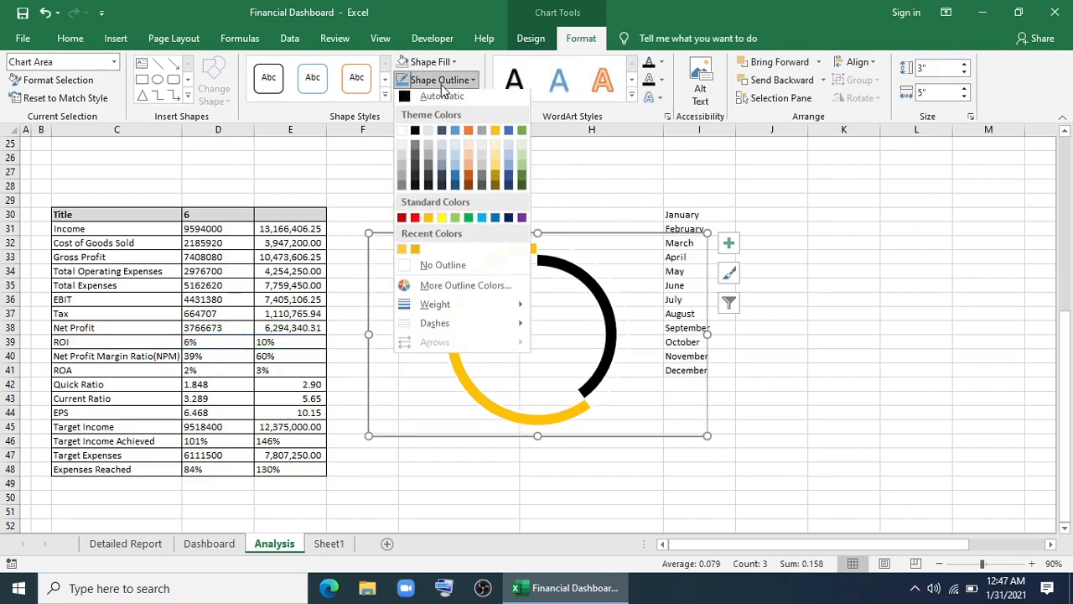
left_click(439, 263)
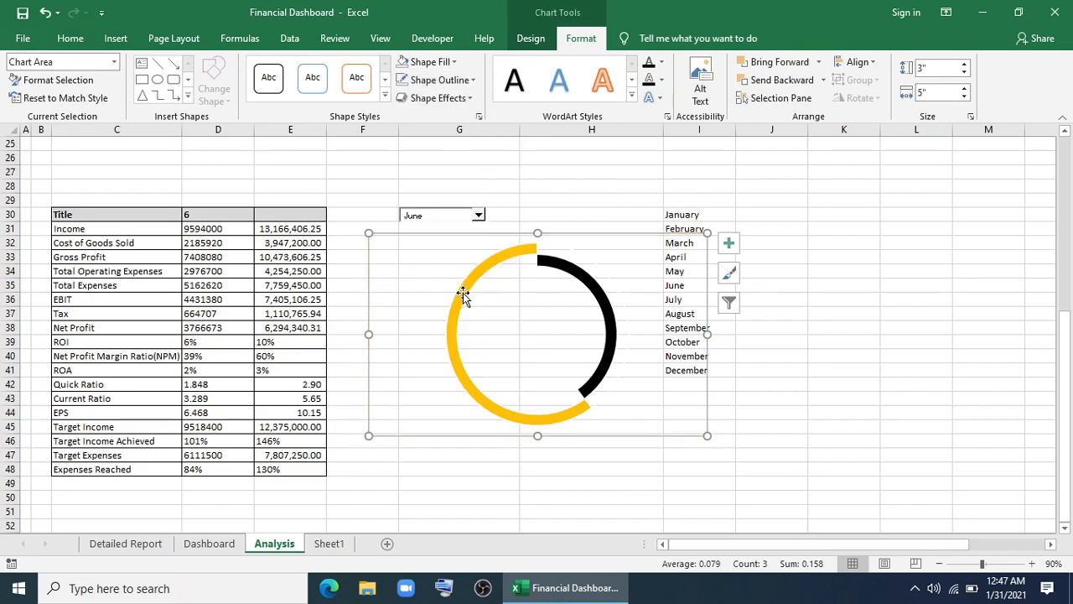
Set the ROI series' doughnut hole size to 55% to thicken both rings.
right_click(464, 296)
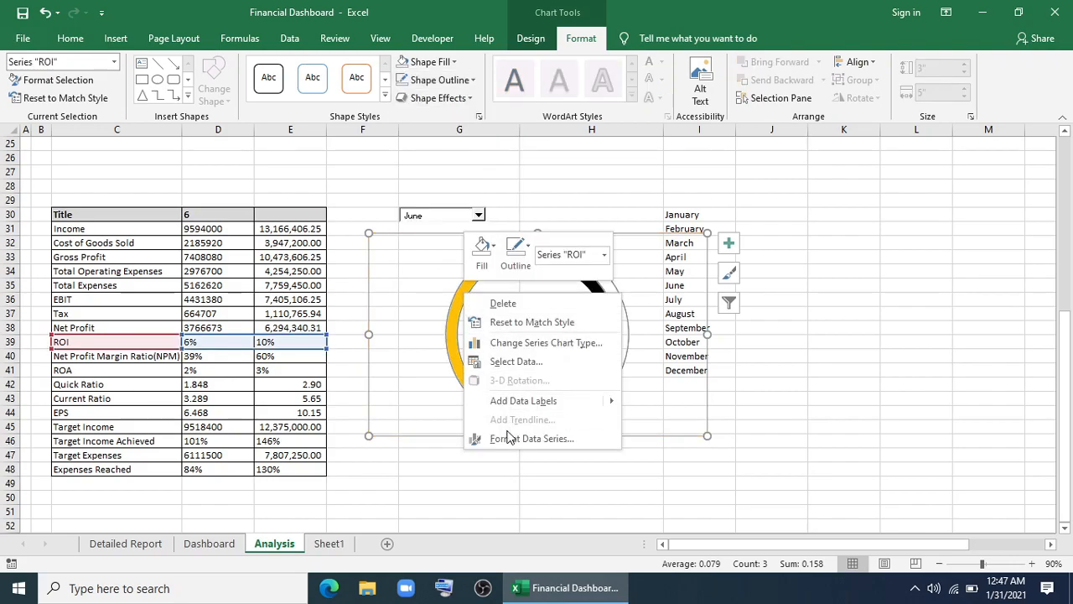
left_click(509, 437)
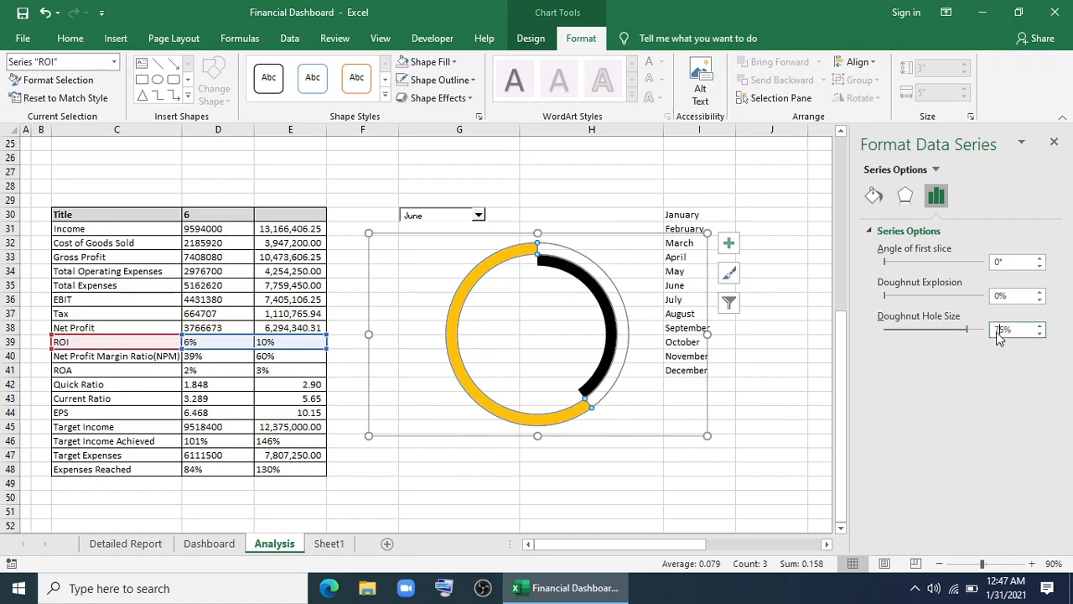
type("5")
left_click(1055, 145)
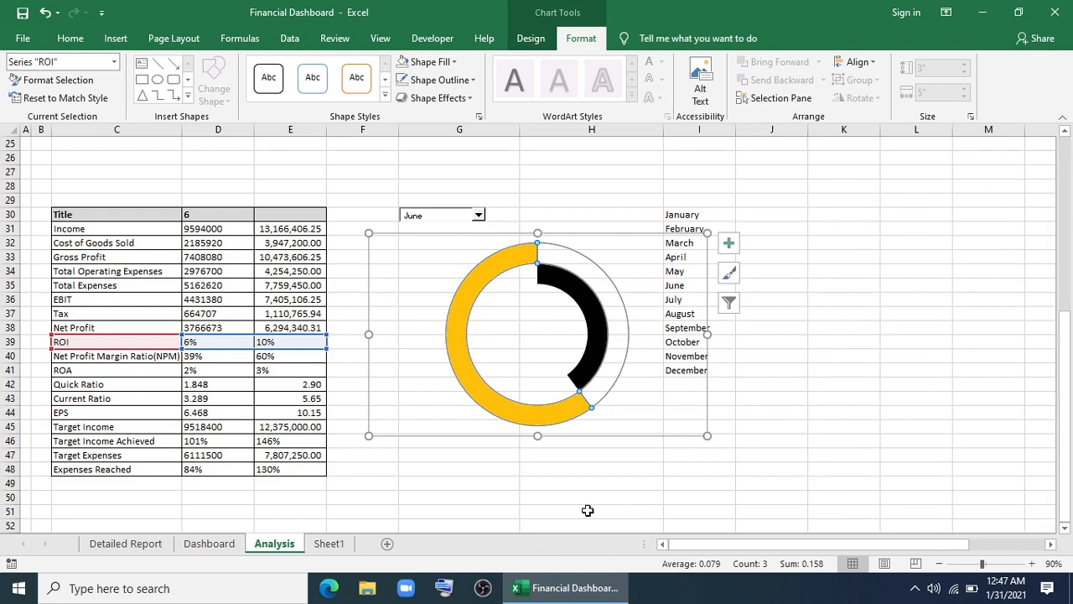
Copy the doughnut chart to the Dashboard sheet and fit it onto the first card of the upper row.
left_click(478, 437)
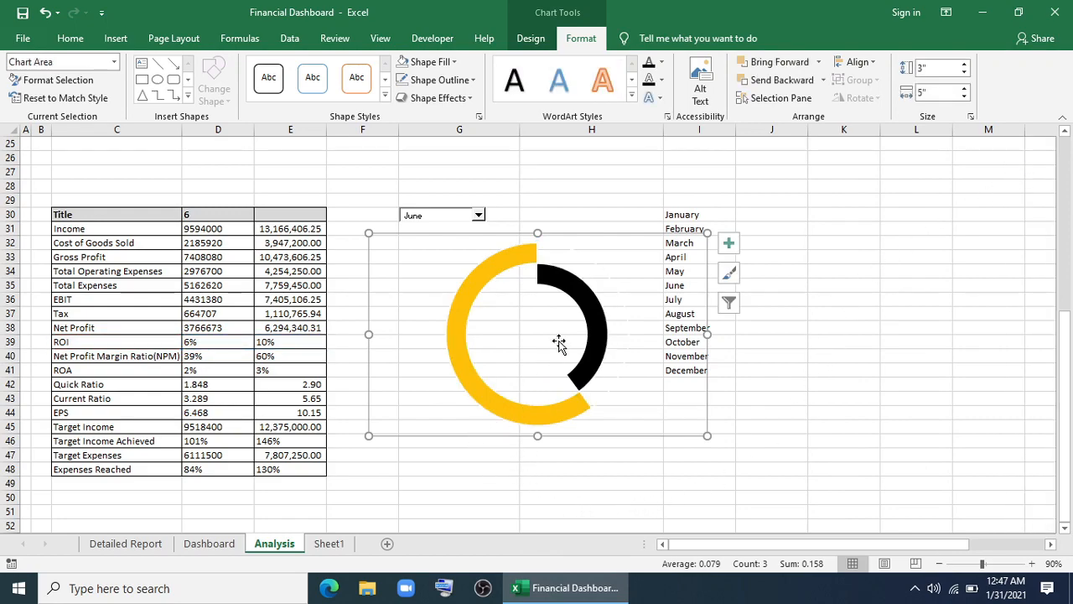
right_click(601, 240)
left_click(621, 242)
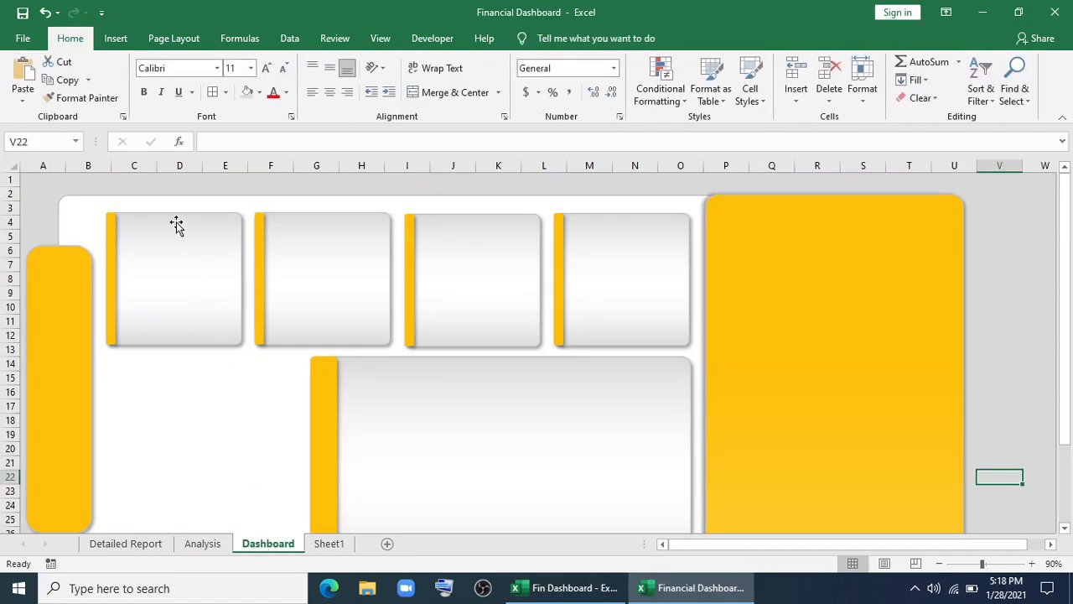
right_click(177, 222)
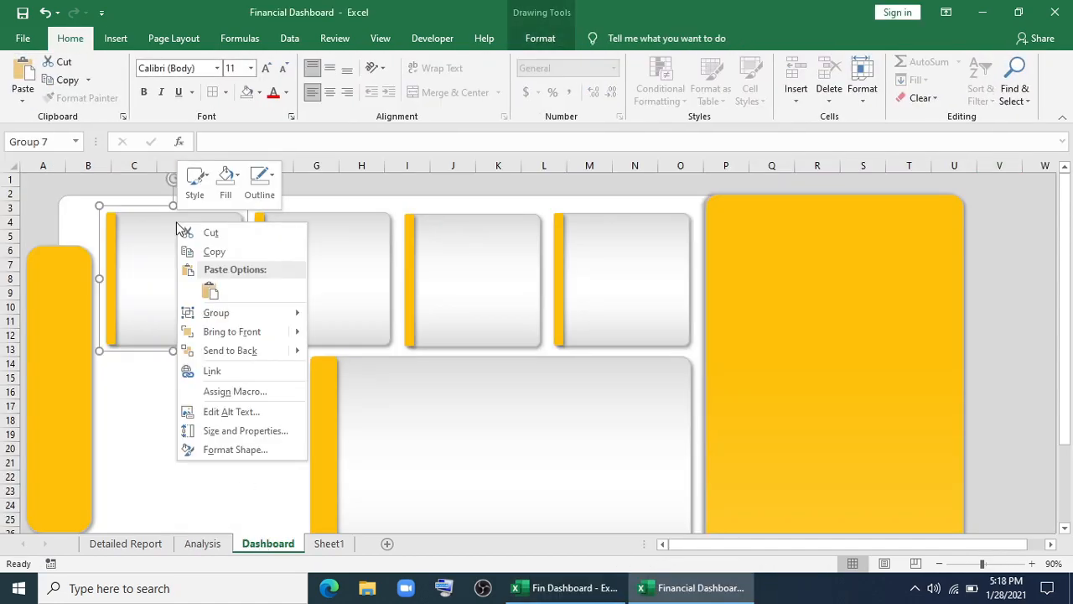
left_click(210, 291)
left_click_drag(447, 416, 232, 346)
left_click(242, 377)
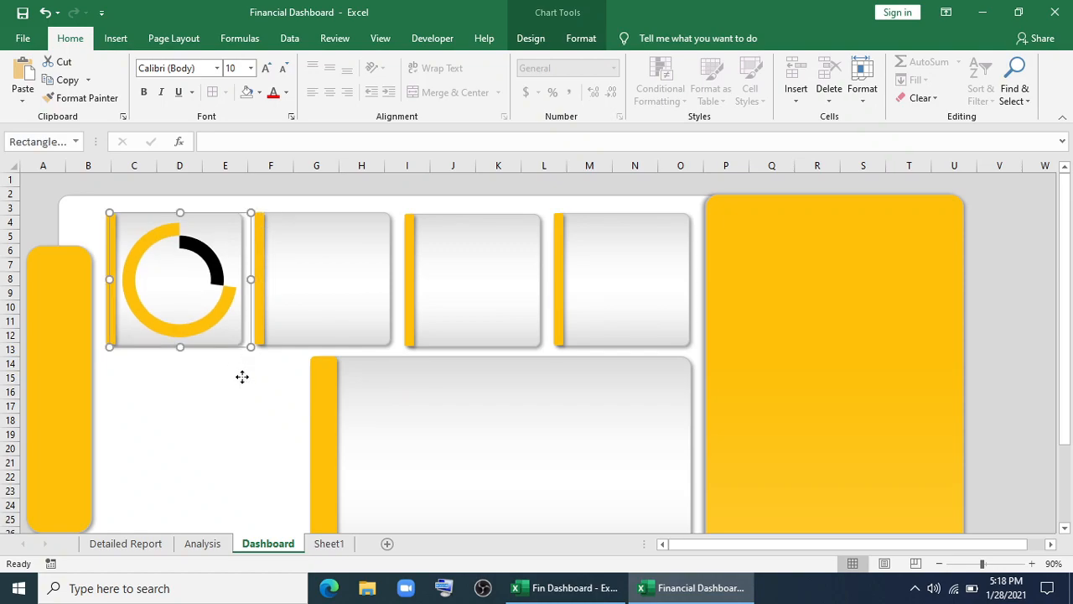
Fill the outer ring's gold slice of the doughnut on the first card with black.
left_click(214, 315)
left_click(214, 314)
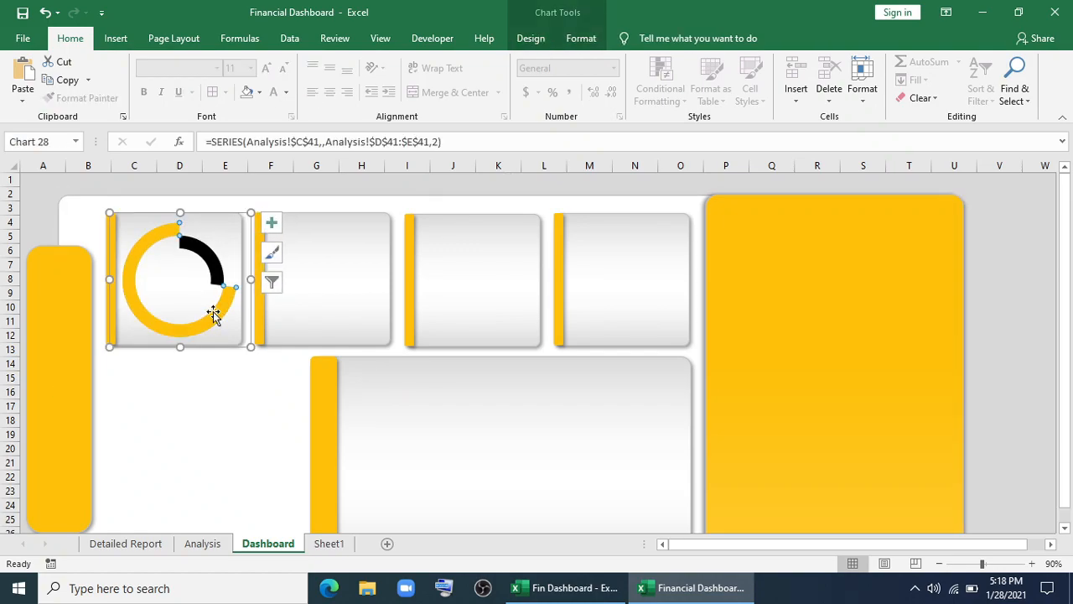
left_click(579, 40)
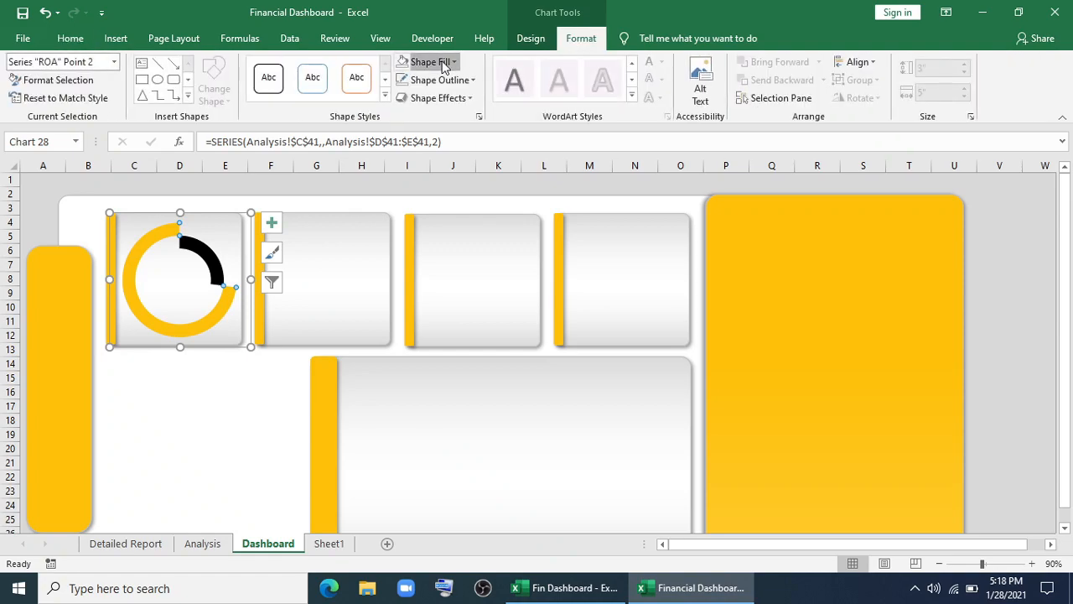
left_click(430, 62)
left_click(416, 117)
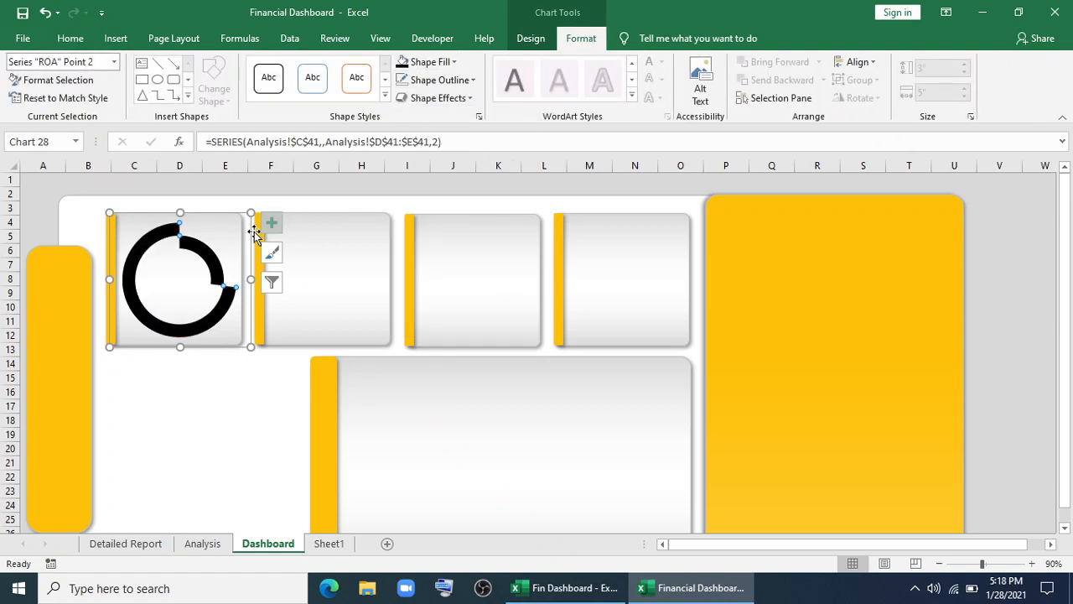
Fill the inner ring's black slice of the doughnut on the first card with gold.
left_click(214, 260)
left_click(214, 258)
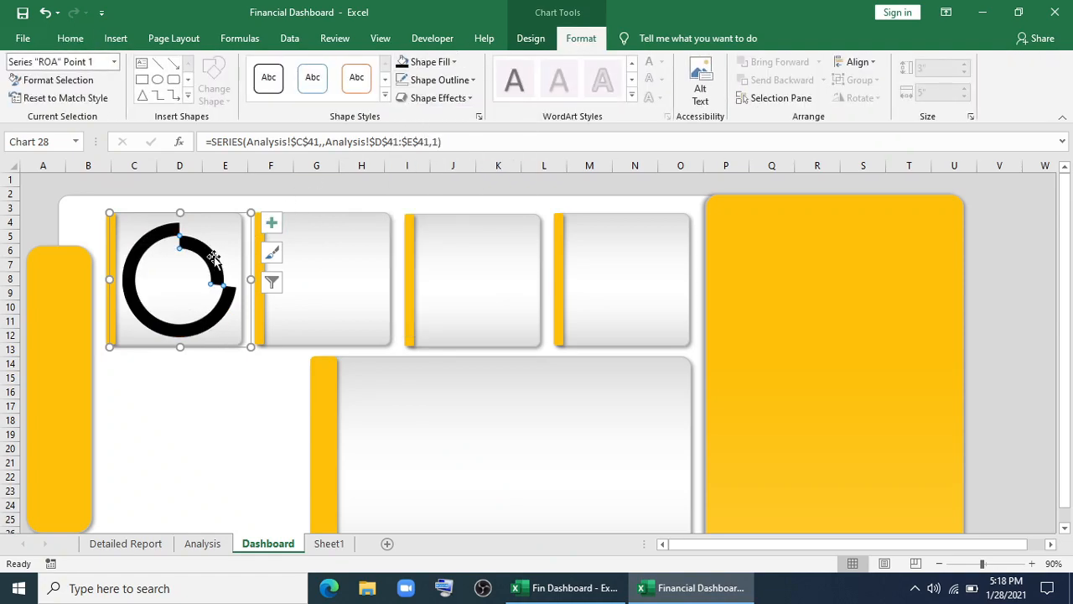
left_click(453, 62)
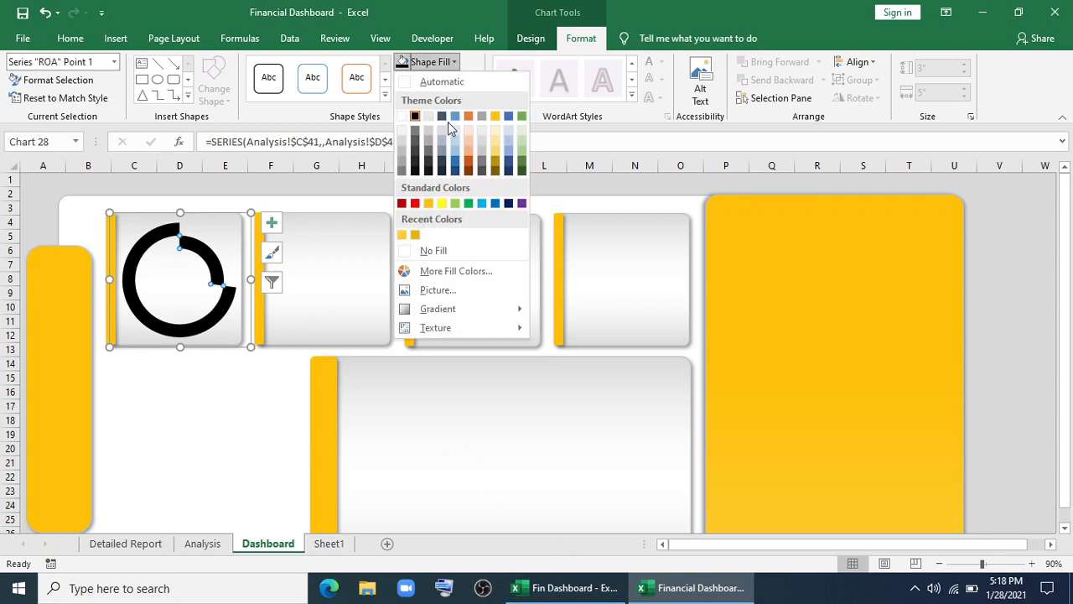
left_click(433, 204)
left_click(231, 443)
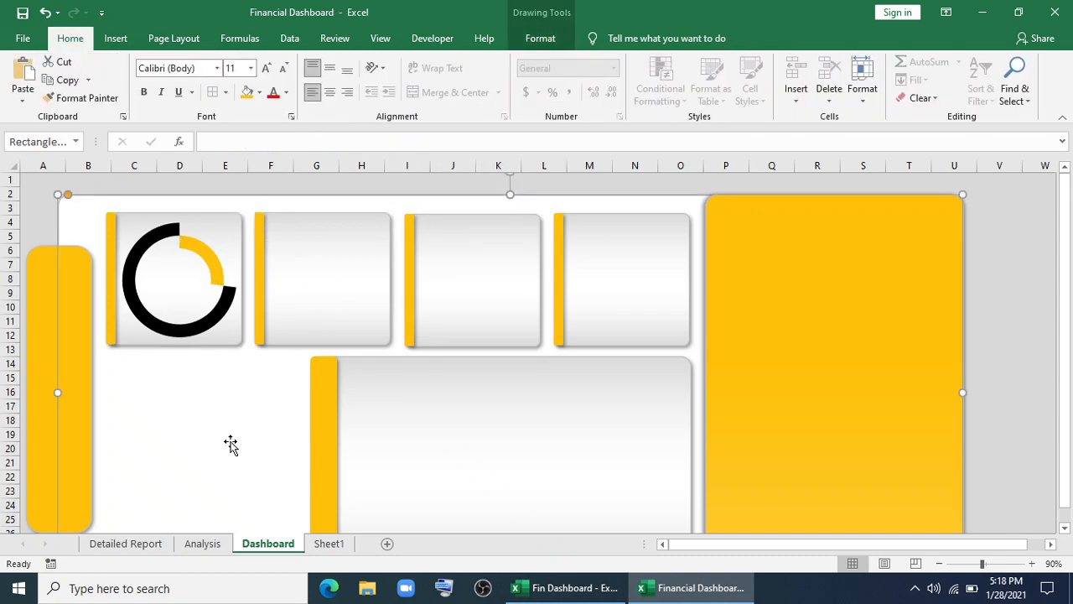
Insert a text box inside the first card's doughnut and link it to the ROI label with =Analysis!$C$39.
left_click(116, 39)
left_click(886, 89)
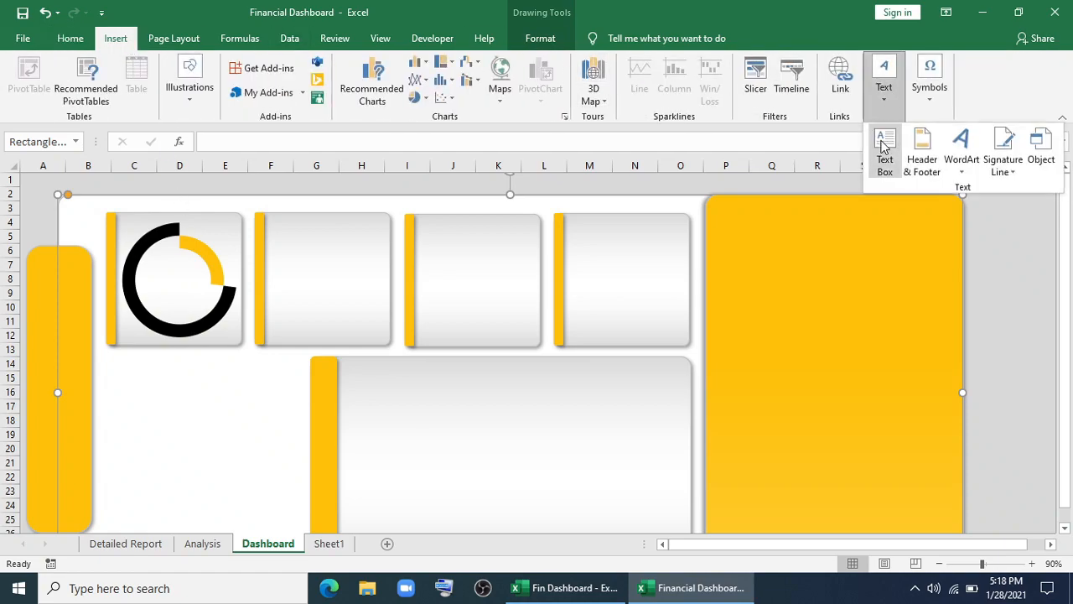
left_click(885, 149)
left_click_drag(147, 260, 201, 276)
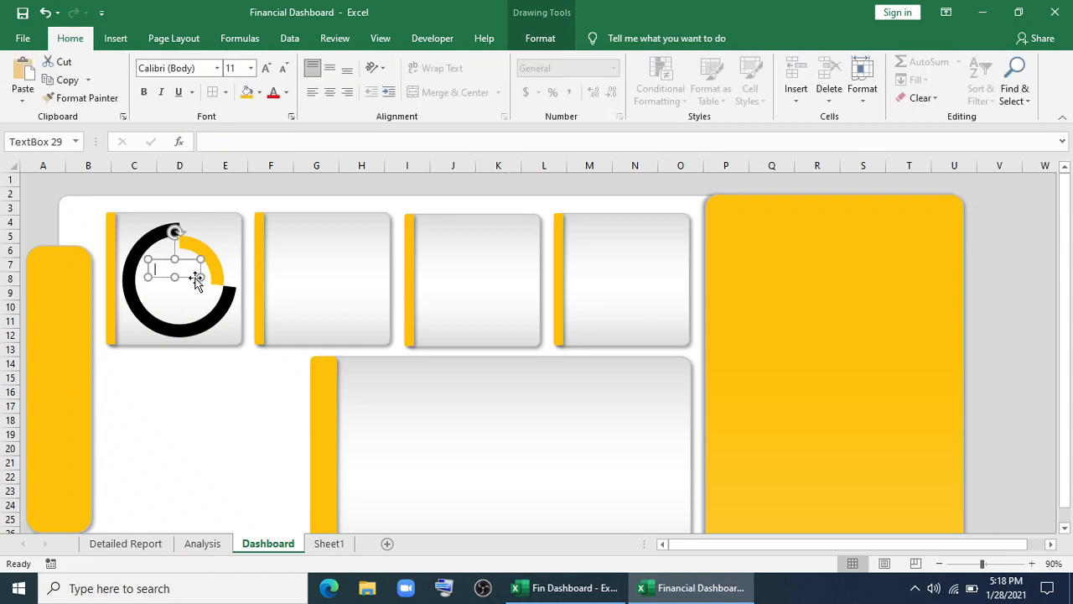
left_click(220, 134)
type("=")
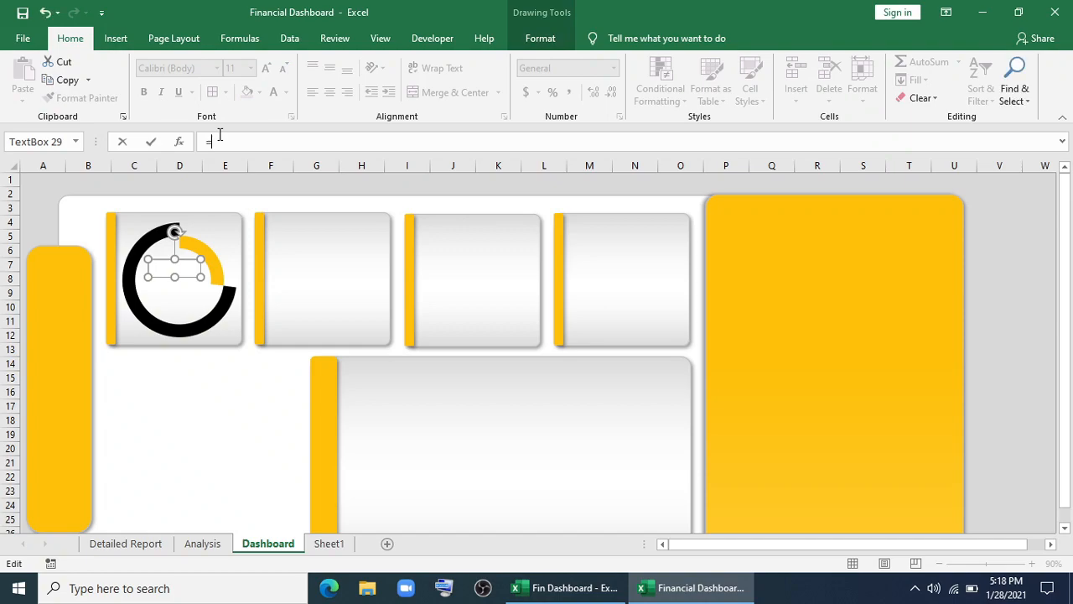
left_click(210, 547)
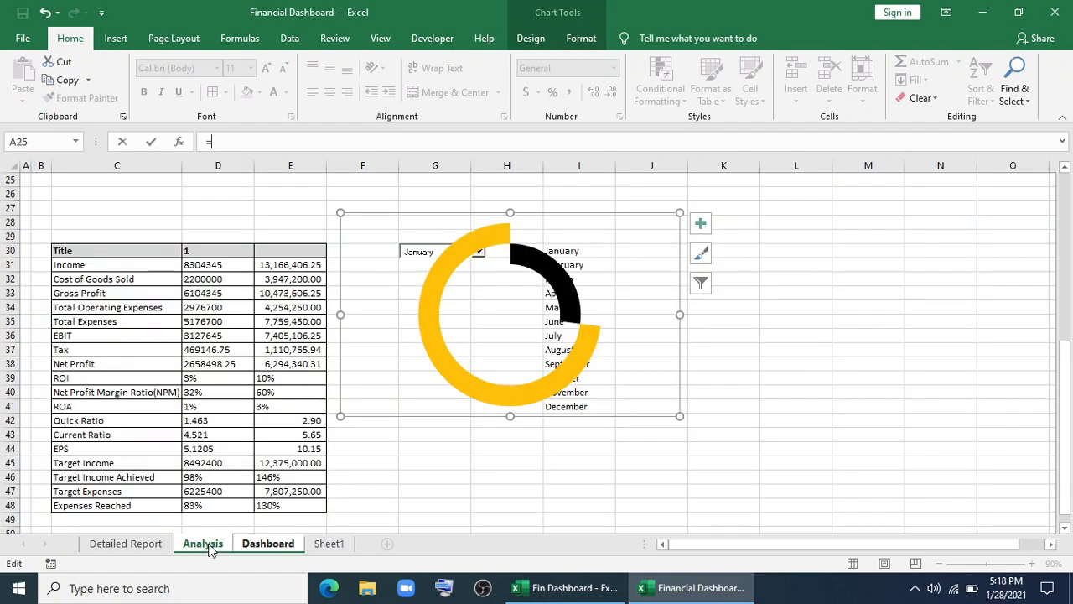
left_click(108, 377)
key("Return")
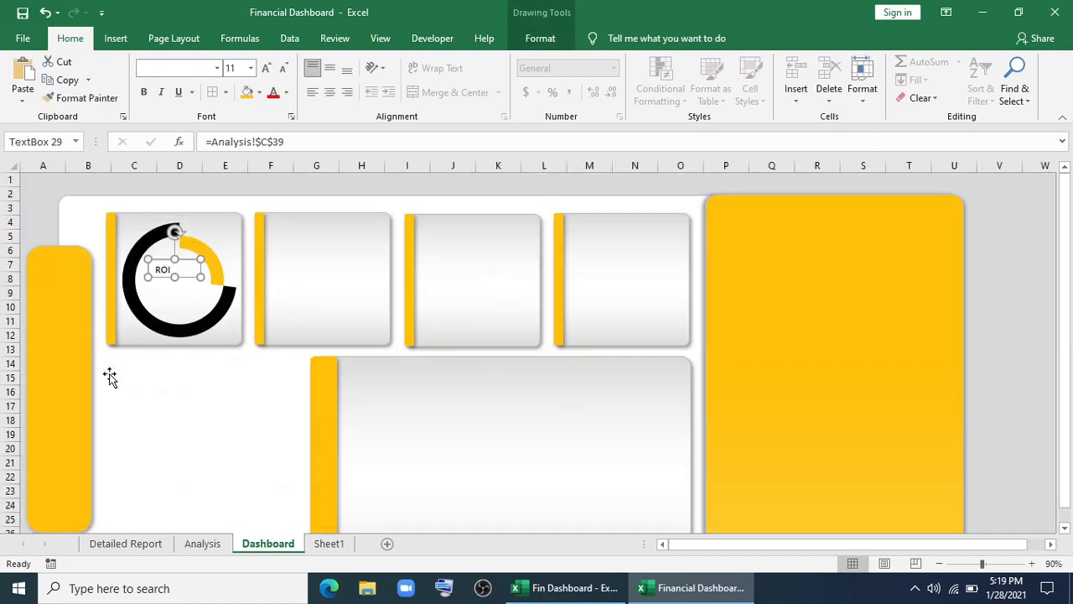
Duplicate the ROI text box just below the original and link the copy to the ROI value with =Analysis!$D$39.
left_click_drag(186, 277, 188, 299)
left_click_drag(297, 143, 206, 143)
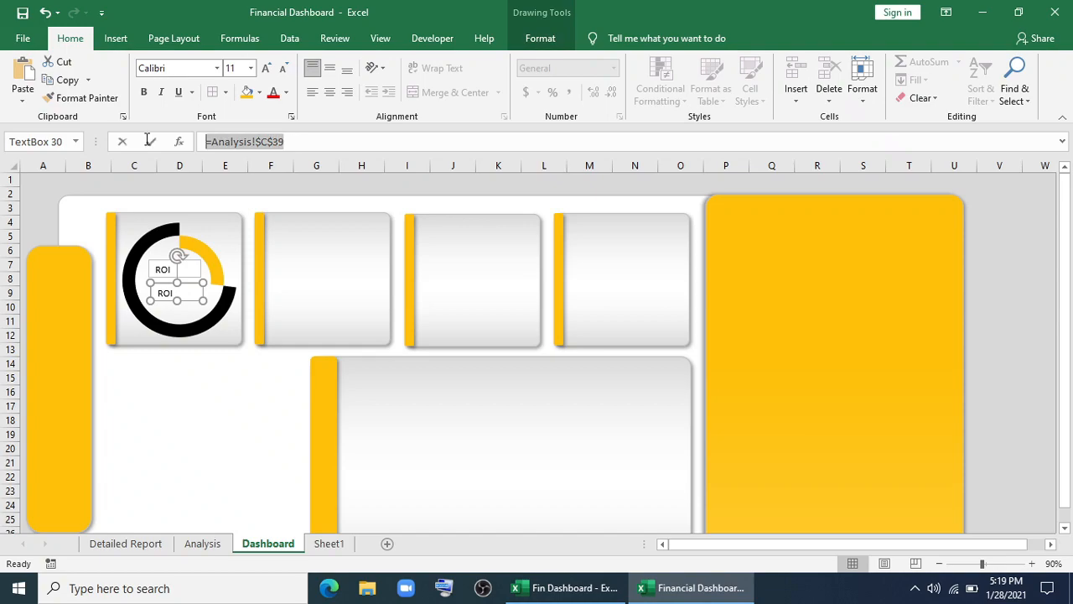
type("=")
left_click(201, 543)
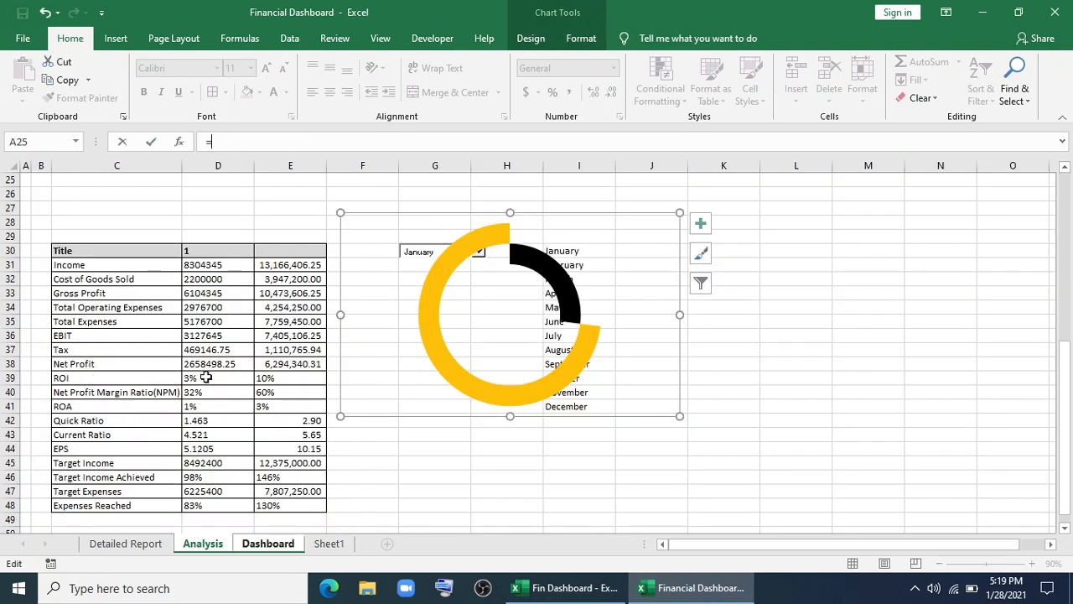
left_click(205, 378)
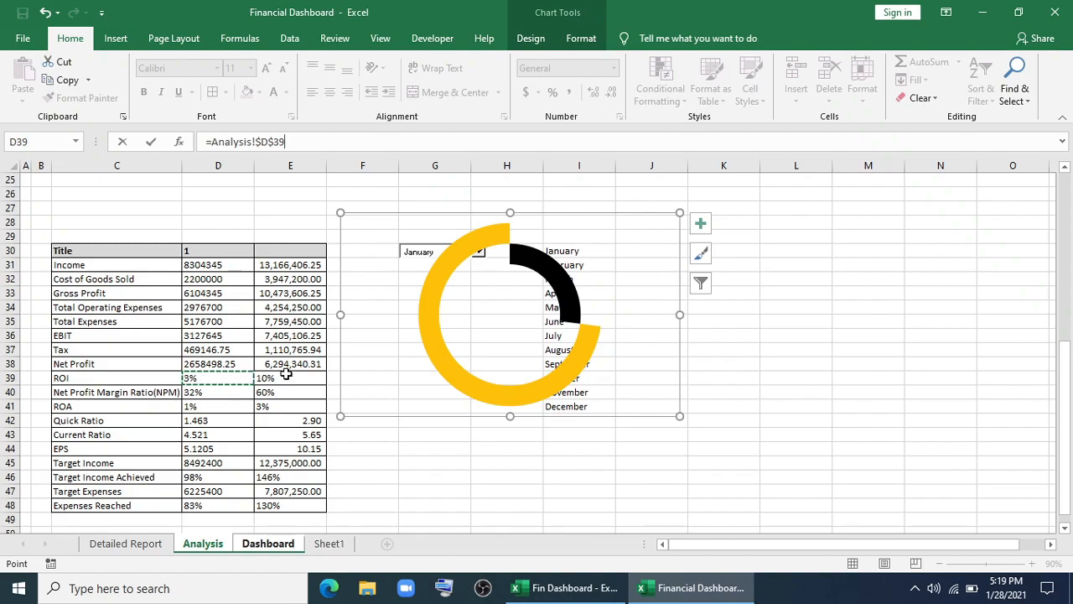
key("Return")
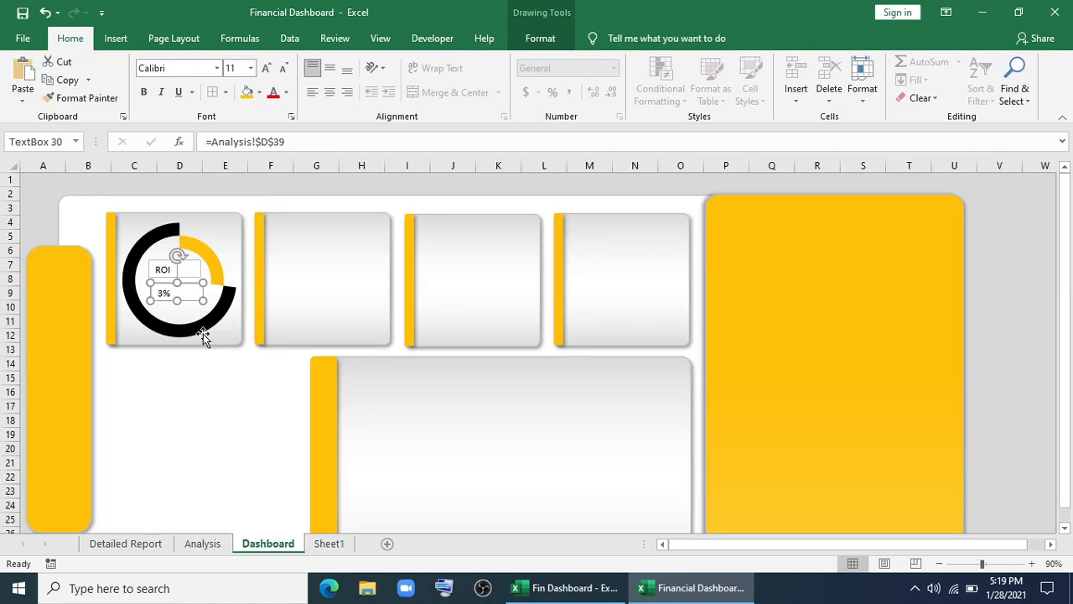
Set both text boxes in the doughnut to Arial Black and centre their text horizontally and vertically.
left_click(186, 275)
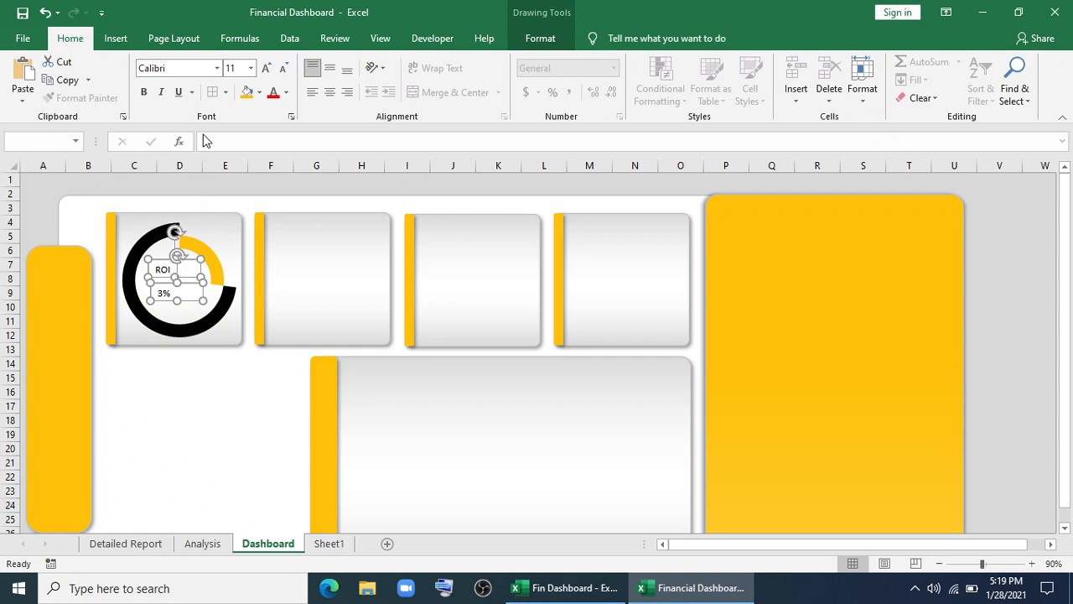
left_click(217, 68)
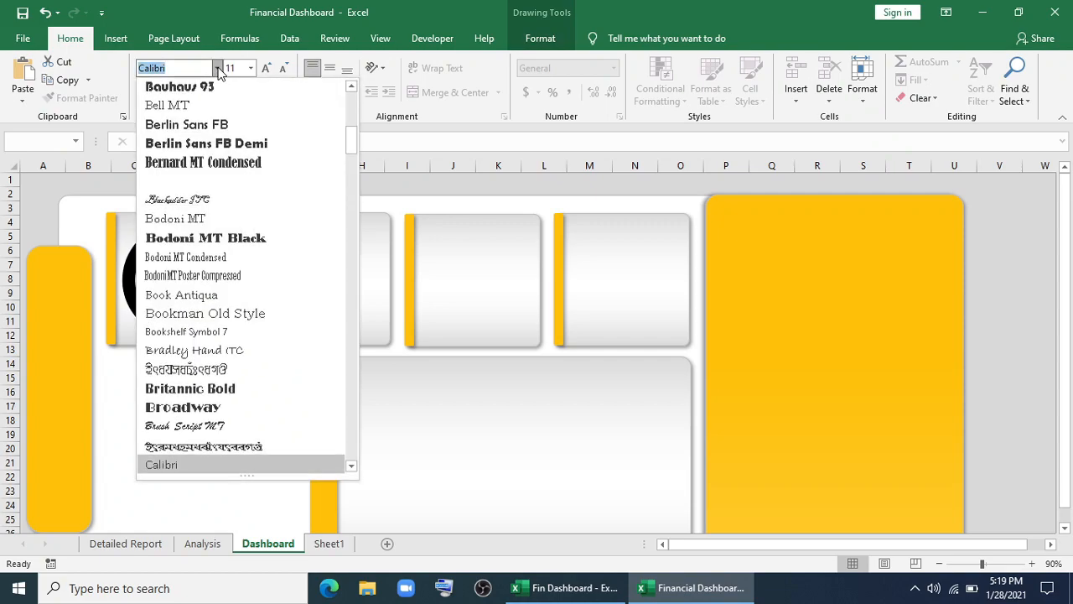
scroll(214, 235, "up", 10)
left_click(209, 240)
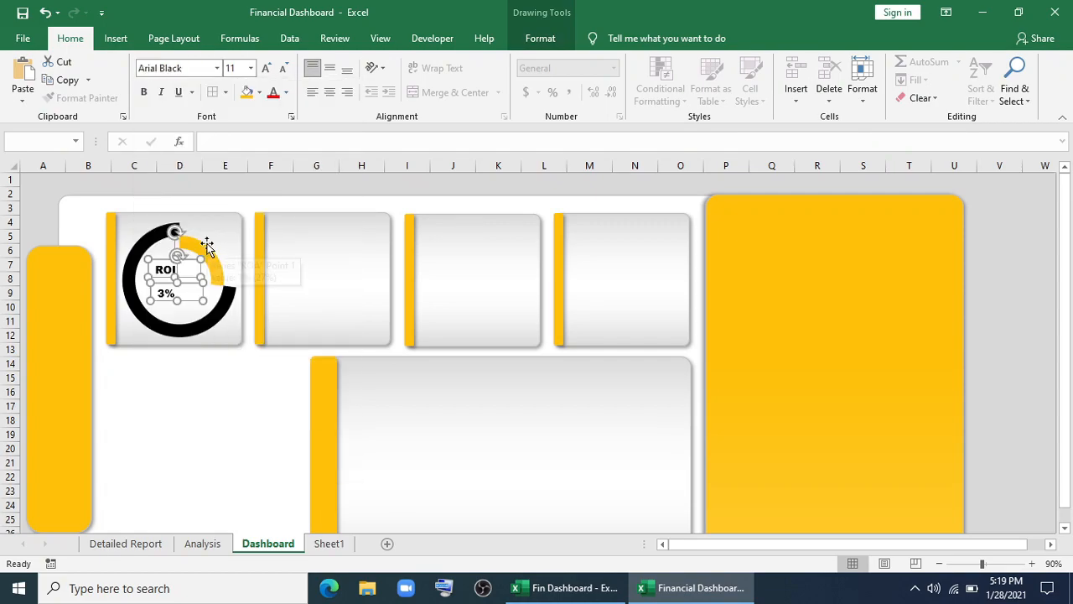
left_click(328, 92)
left_click(330, 69)
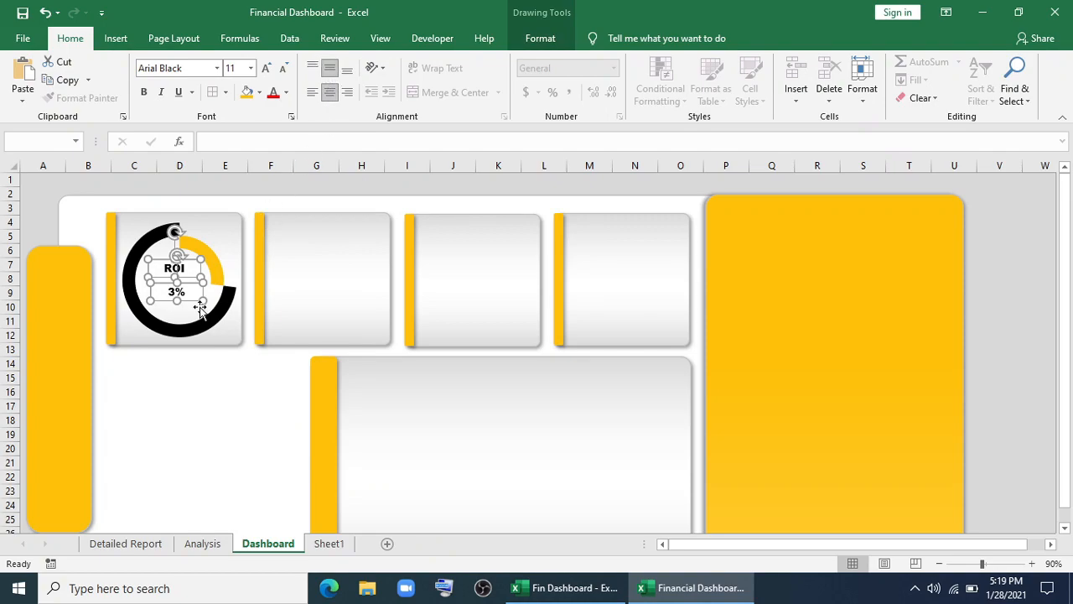
left_click(204, 395)
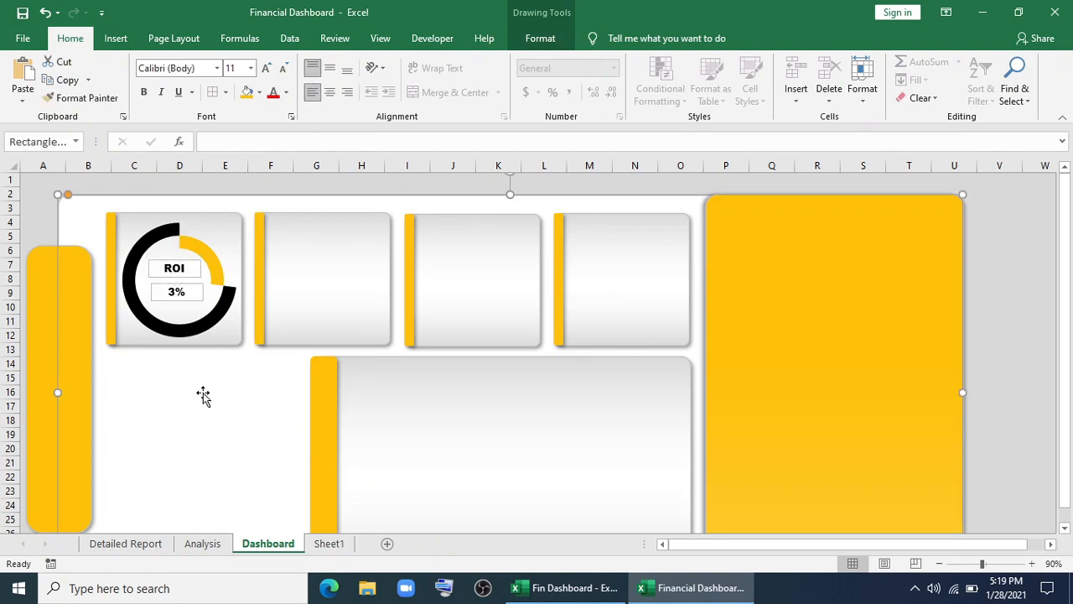
Remove the outlines from the ROI label and value text boxes.
left_click(193, 280)
left_click(191, 295, "shift")
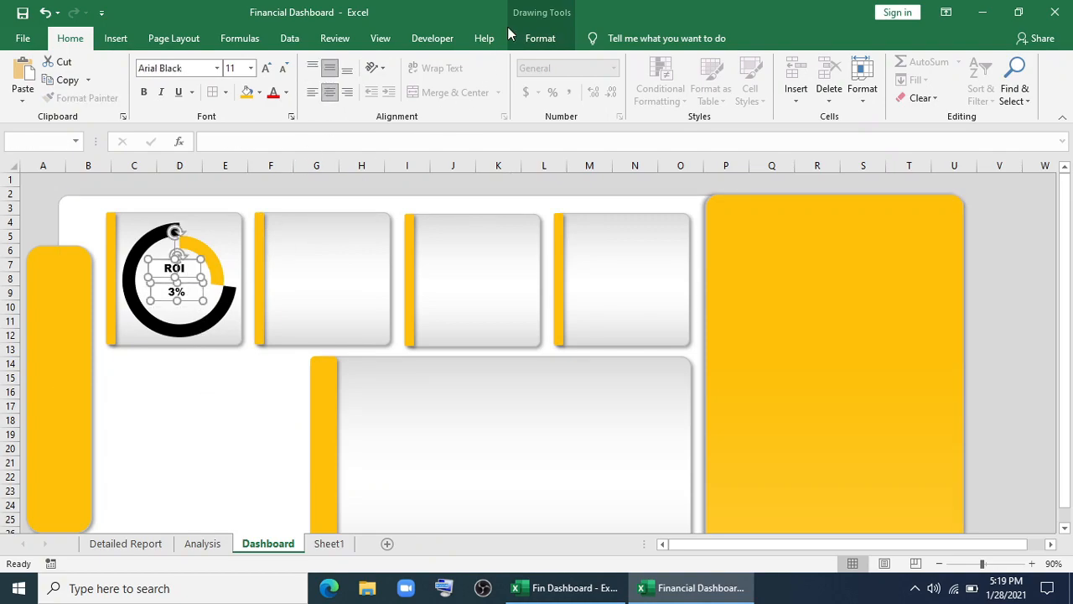
left_click(540, 38)
left_click(427, 81)
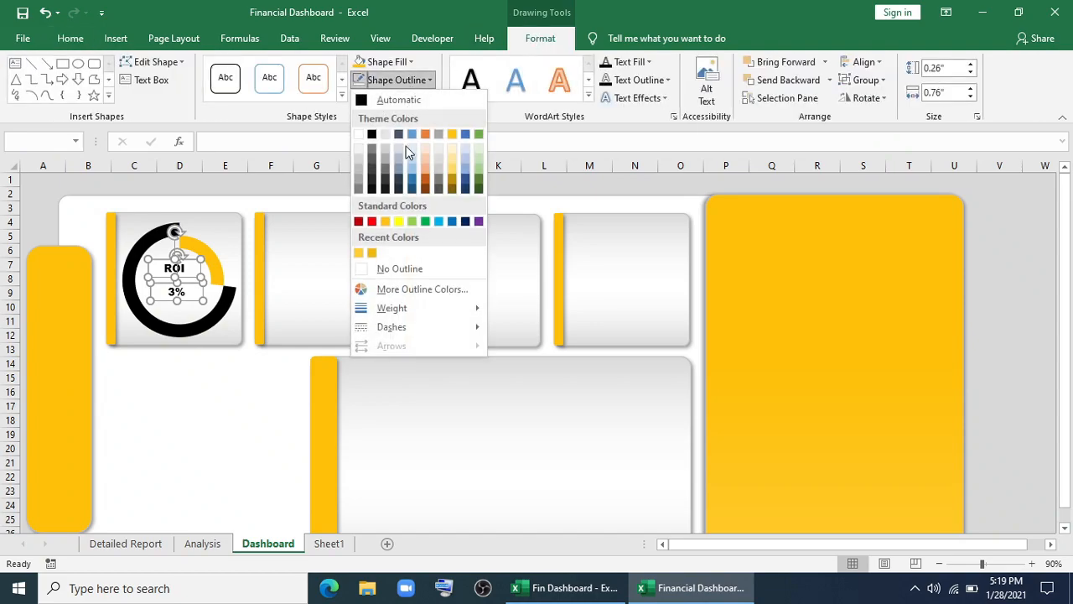
left_click(395, 268)
left_click(239, 381)
Place the ROI value above its label, set both text boxes to No Fill and centre the pair within the doughnut.
left_click(189, 277)
left_click_drag(190, 278, 192, 281)
mouse_move(191, 299)
left_mouse_down()
mouse_move(187, 260)
mouse_move(192, 302)
left_mouse_up()
left_click_drag(190, 259, 190, 274)
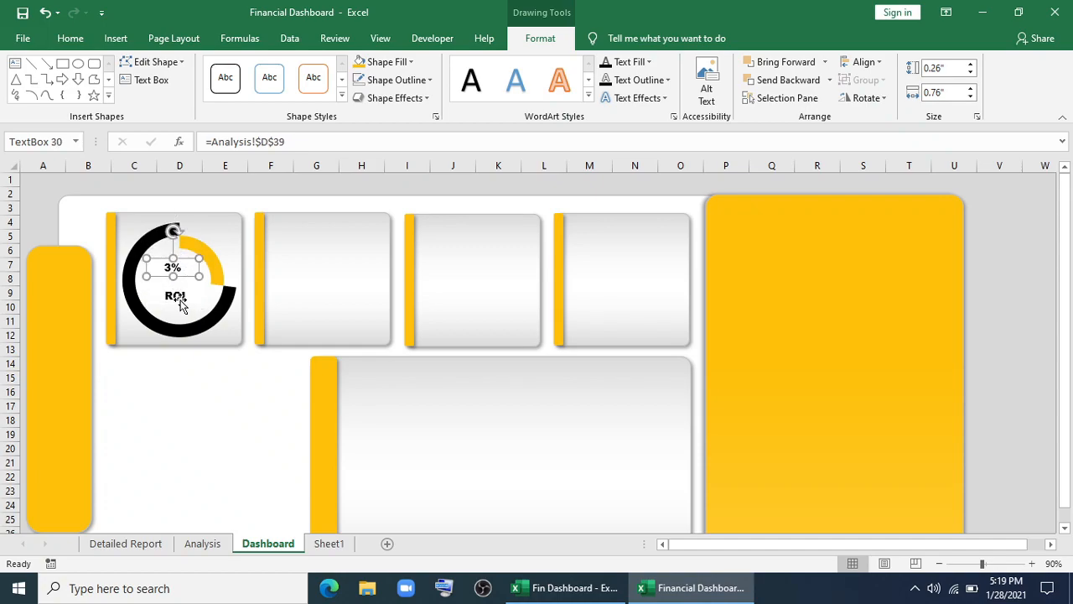
left_click(180, 302, "shift")
left_click(411, 62)
left_click(373, 252)
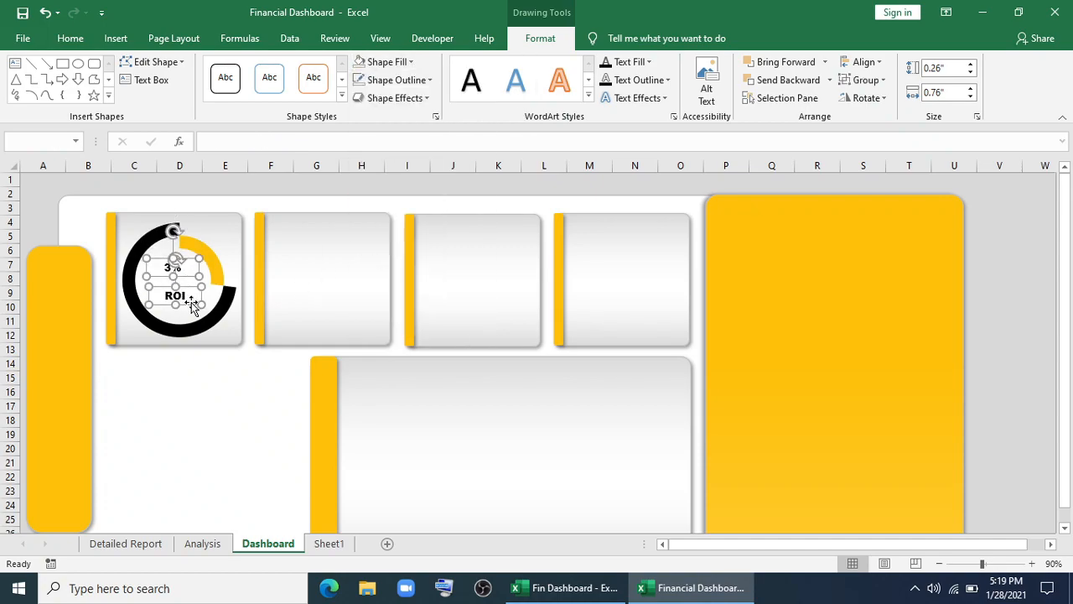
left_click_drag(191, 302, 191, 281)
left_click(277, 243)
Enlarge the ROI value's font to 24 and reduce it by one size step.
left_click(70, 37)
left_click(265, 68)
left_click(265, 68)
left_click(265, 68)
left_click(265, 68)
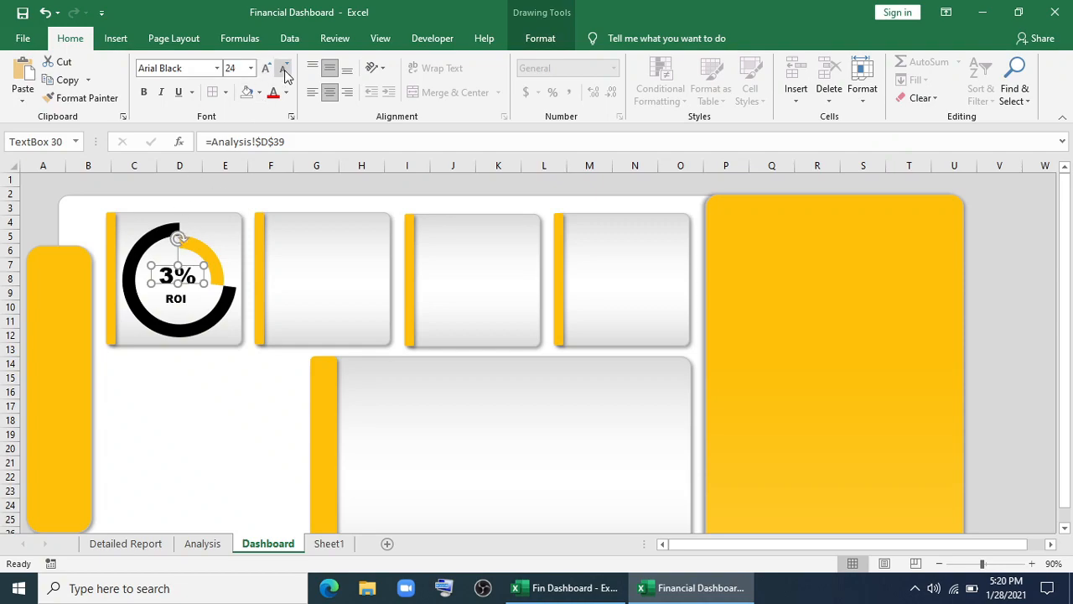
left_click(286, 74)
Enlarge the ROI label's font slightly and centre the label beneath the percentage.
left_click(177, 300)
left_click(269, 69)
left_click(269, 69)
left_click_drag(201, 299, 204, 297)
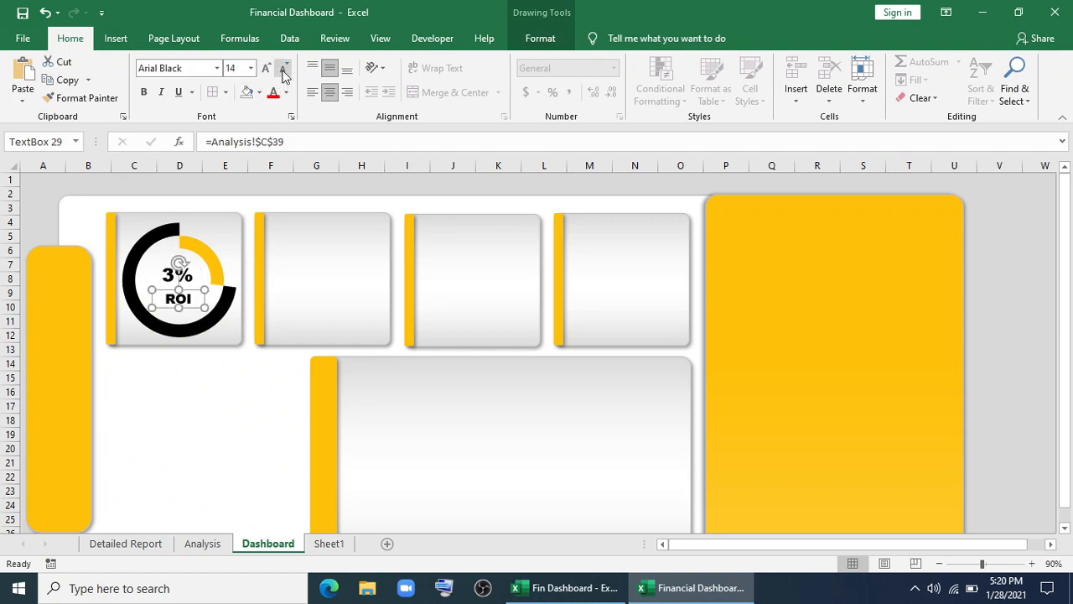
left_click(224, 391)
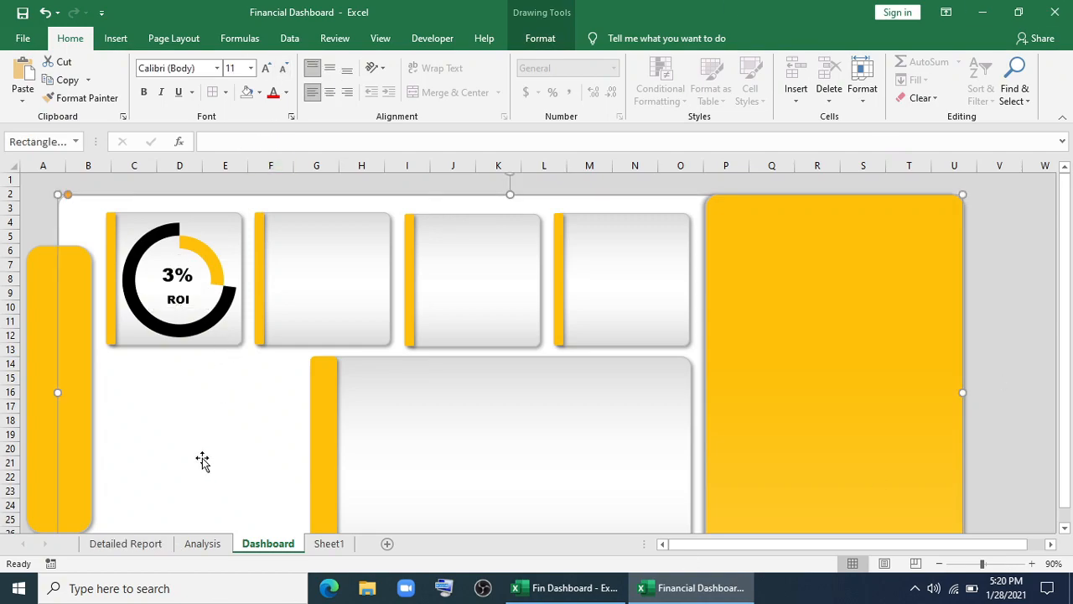
On the Analysis sheet, repoint both doughnut series to the Net Profit Margin Ratio label in C40 and values in D40:E40.
left_click(214, 546)
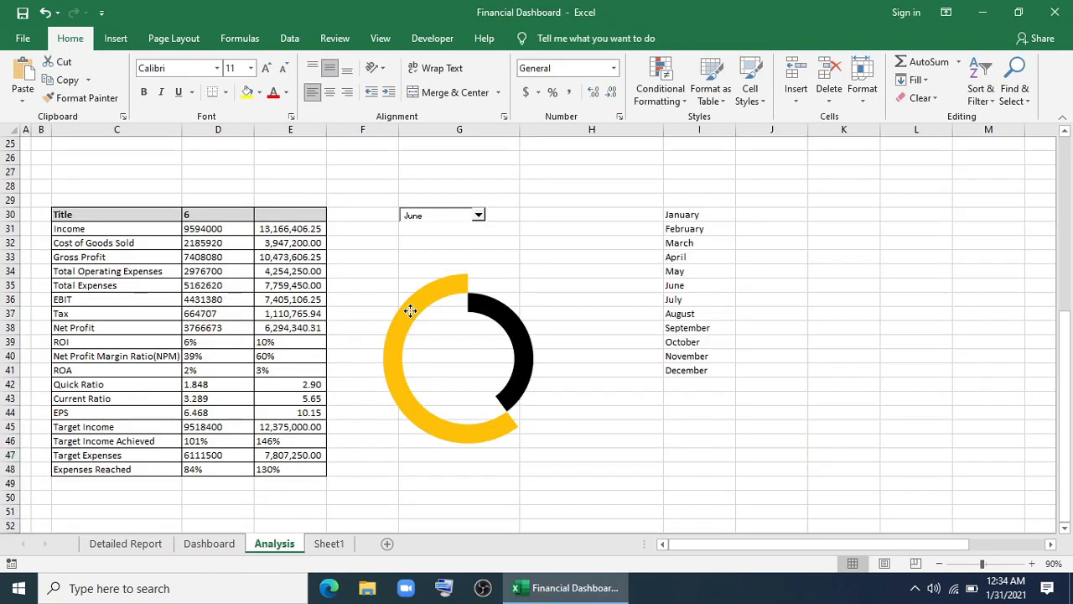
left_click(410, 309)
left_click_drag(178, 342, 170, 362)
left_click_drag(212, 344, 216, 356)
left_click(424, 328)
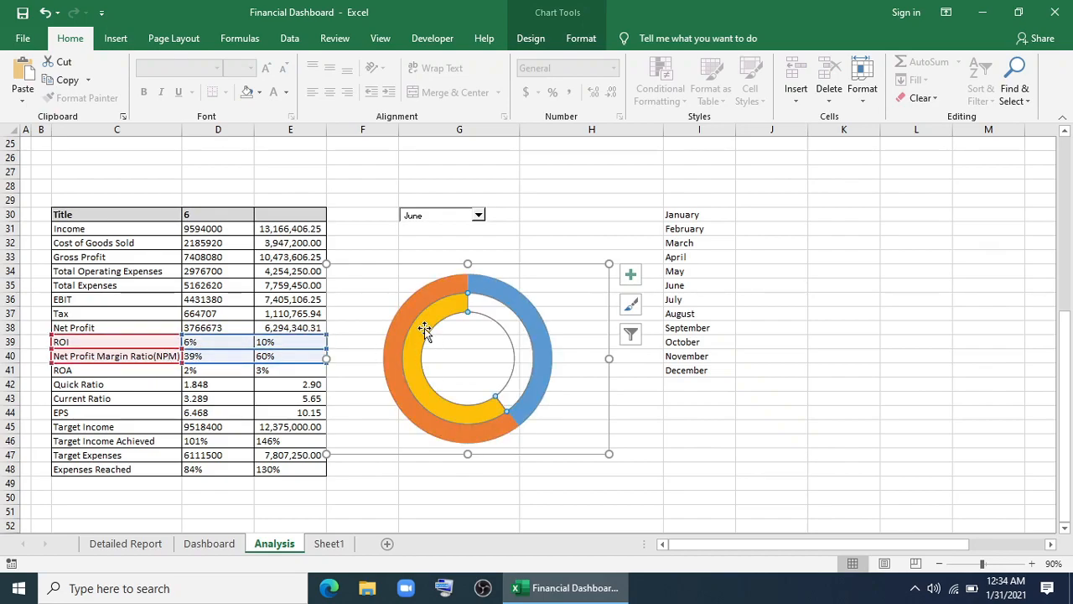
left_click_drag(137, 349, 136, 358)
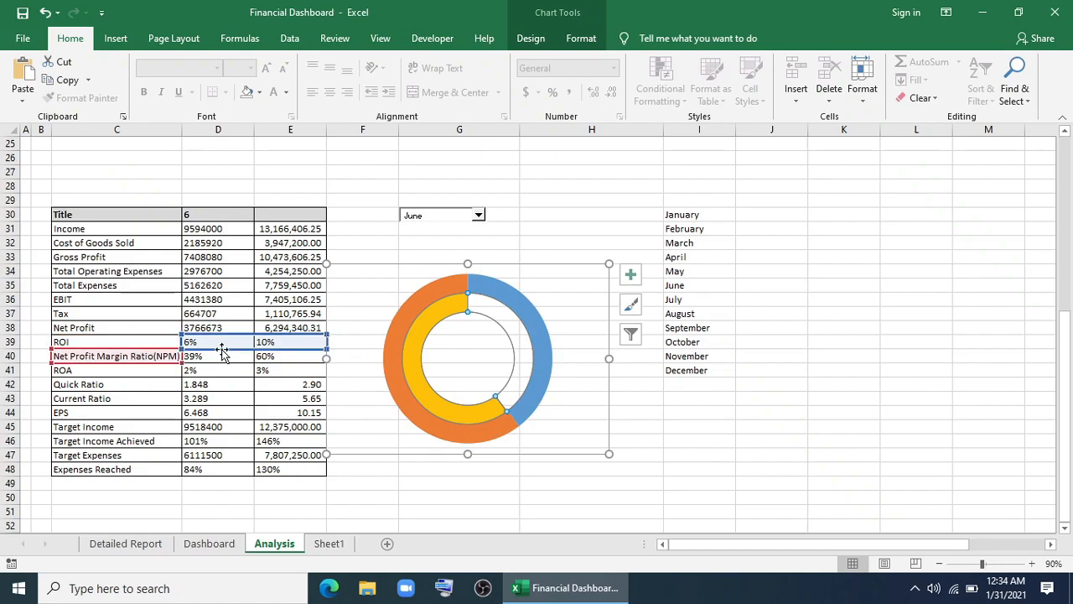
left_click_drag(224, 349, 225, 363)
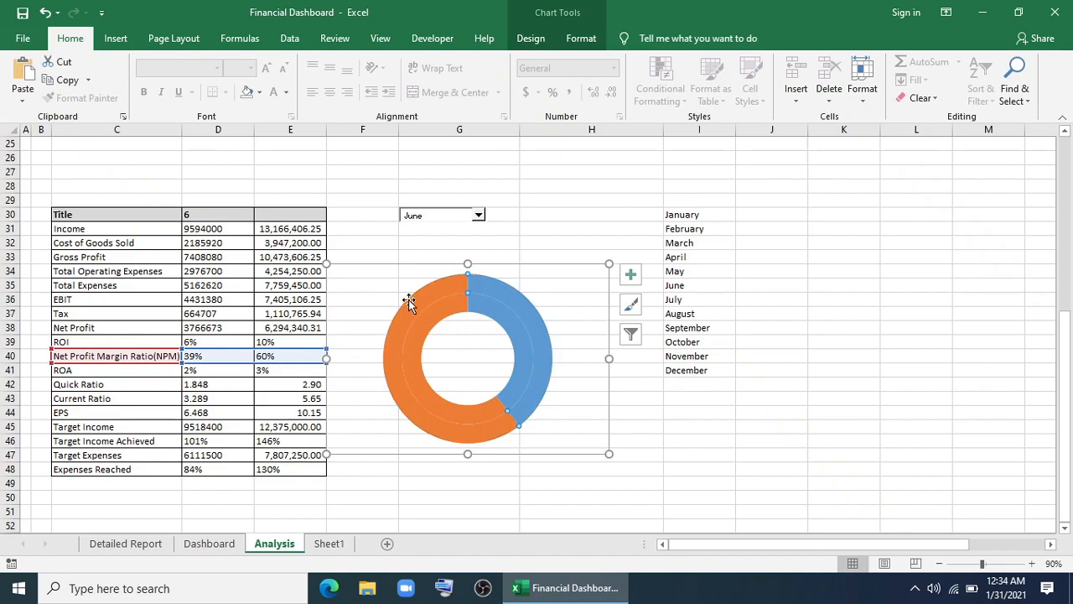
Fill the Net Profit Margin doughnut's outer orange slice with black and its inner blue slice with gold.
left_click(579, 40)
left_click(430, 62)
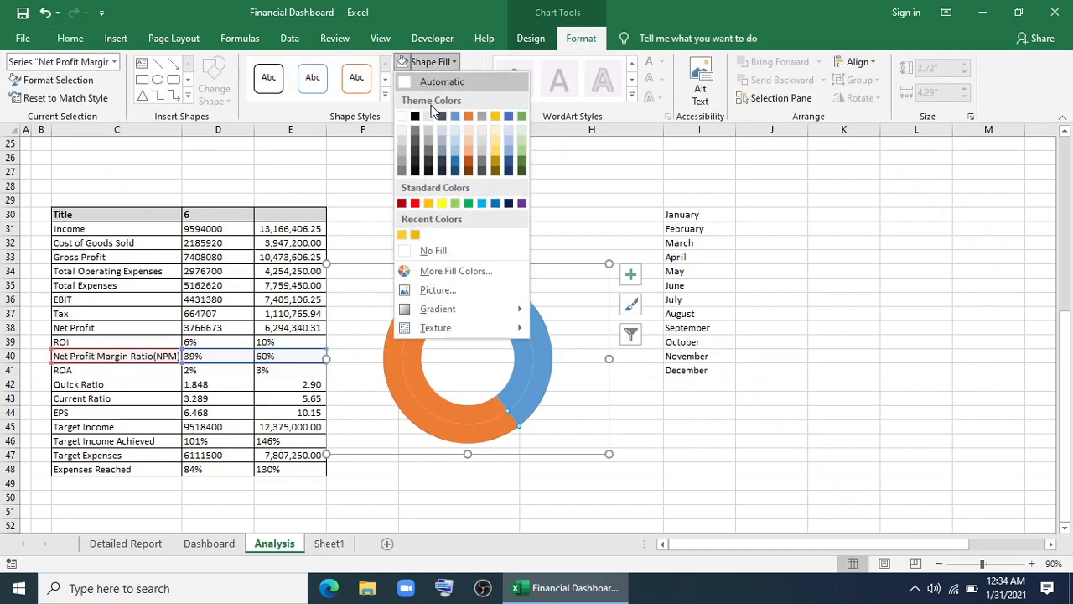
left_click(414, 116)
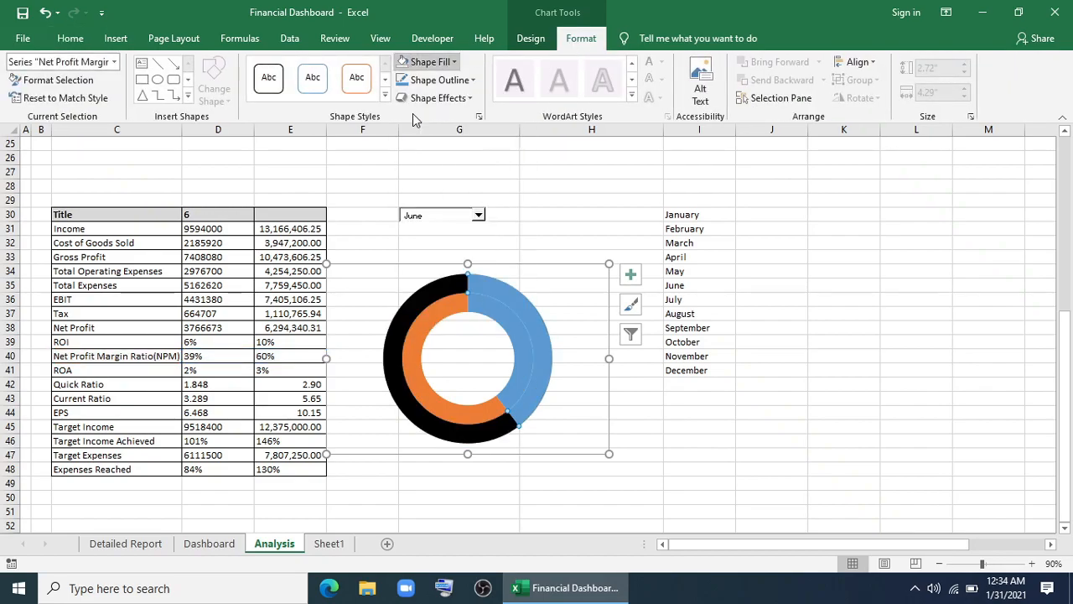
left_click(499, 314)
left_click(429, 62)
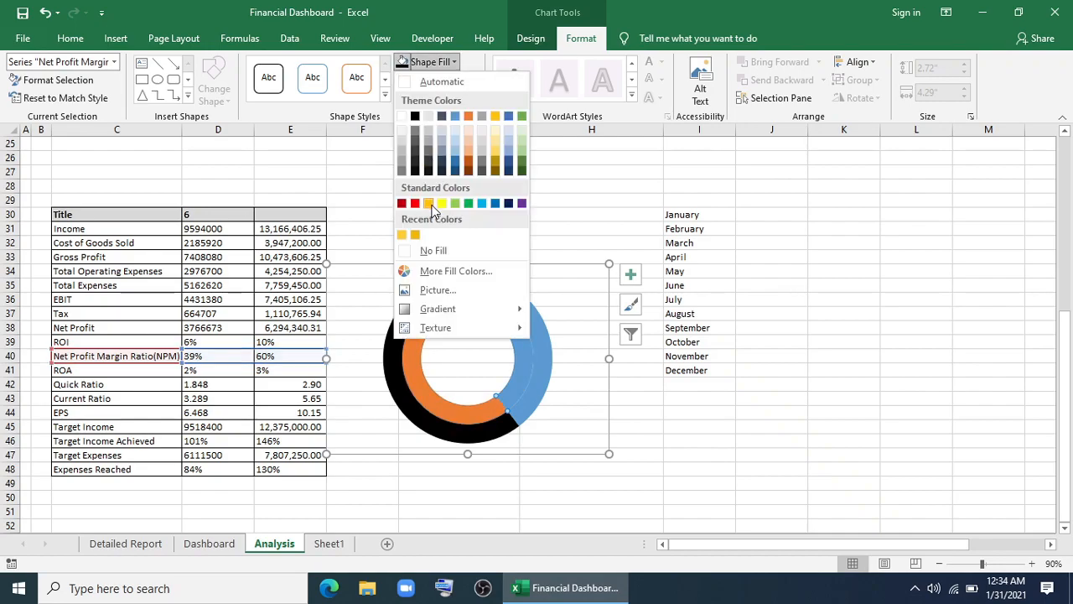
left_click(501, 81)
Set the Net Profit Margin doughnut's outer blue slice and inner orange slice to No Fill.
left_click(515, 307)
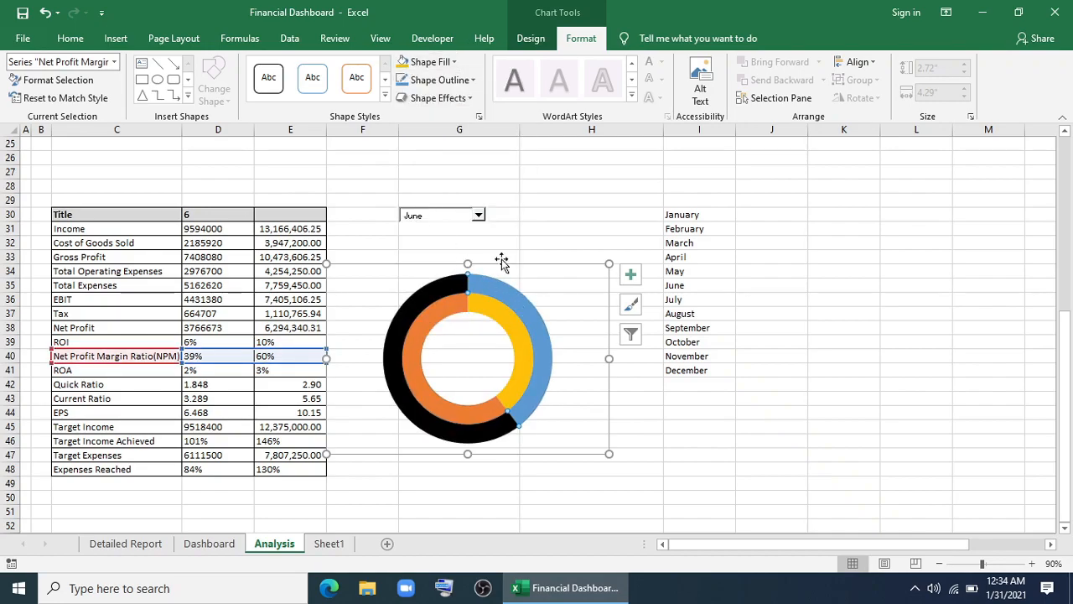
left_click(429, 61)
left_click(432, 249)
left_click(421, 338)
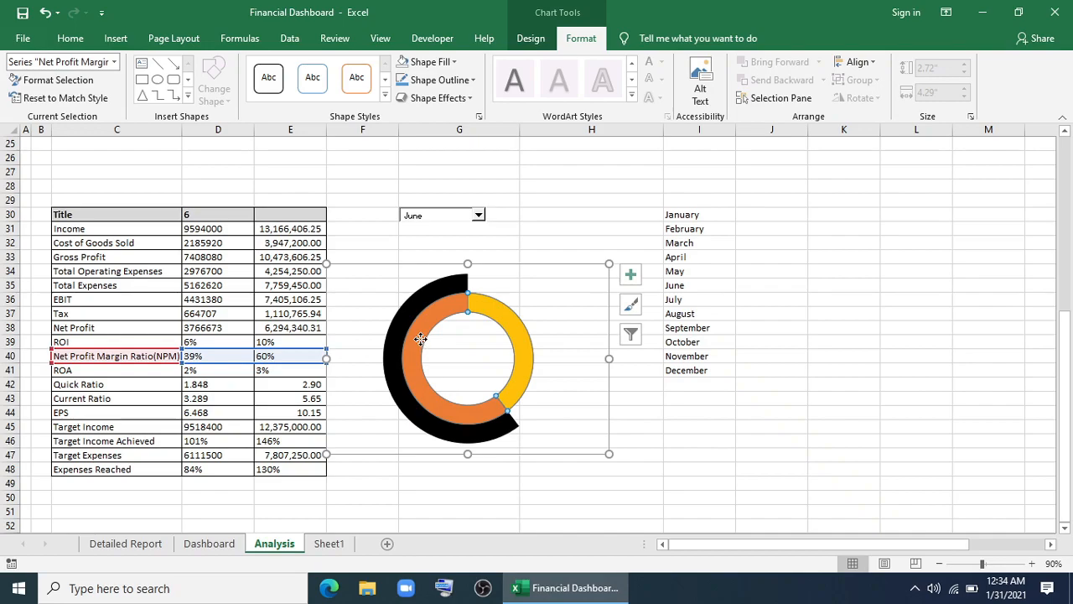
left_click(430, 61)
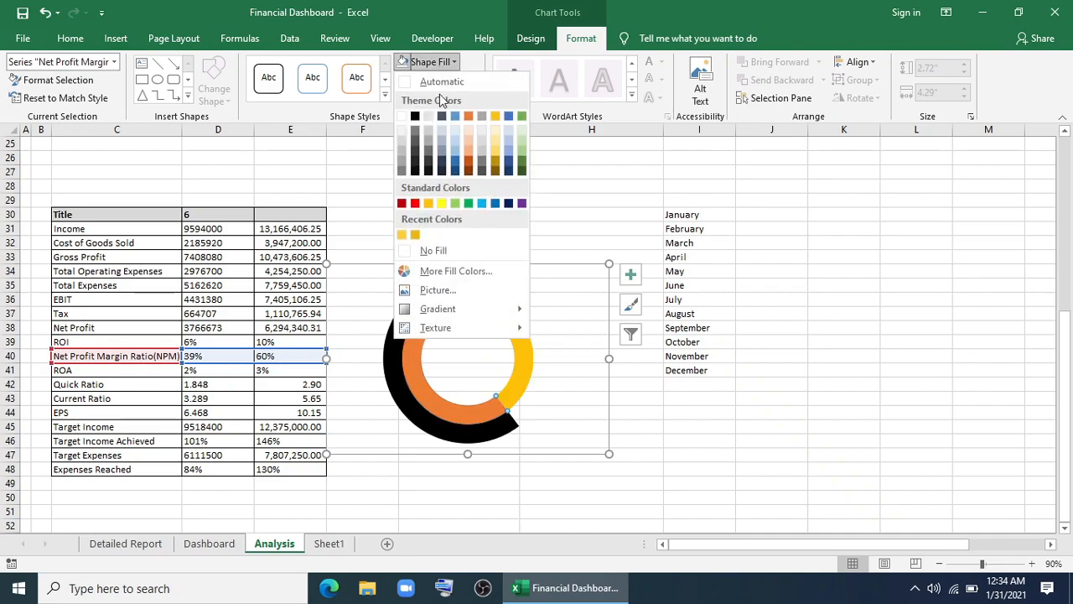
left_click(425, 249)
Copy the Net Profit Margin doughnut from the Analysis sheet onto the Dashboard and shrink it to fit the second top card.
right_click(543, 270)
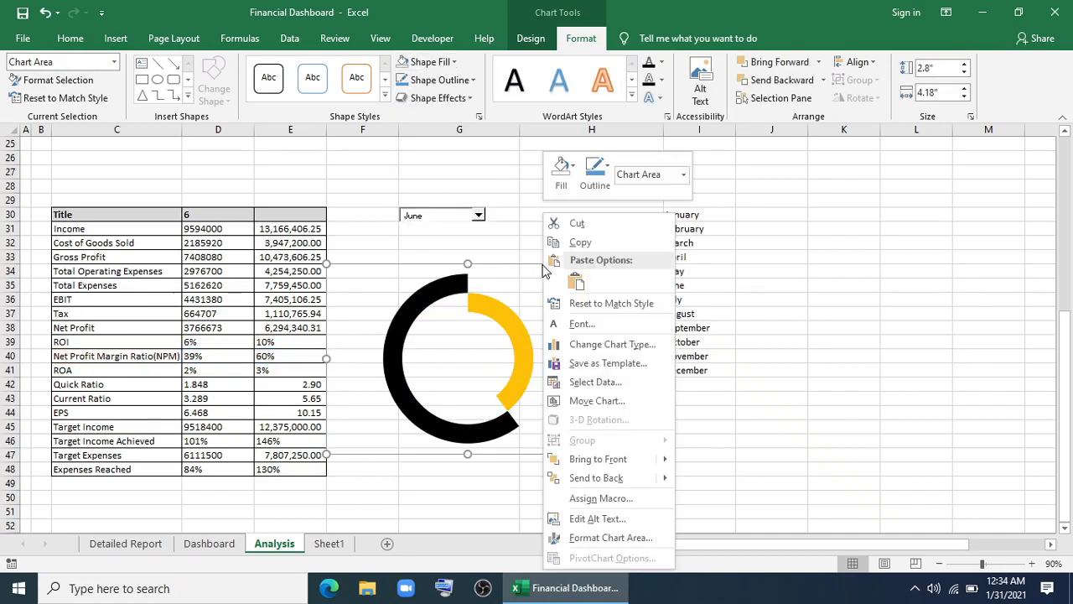
left_click(580, 242)
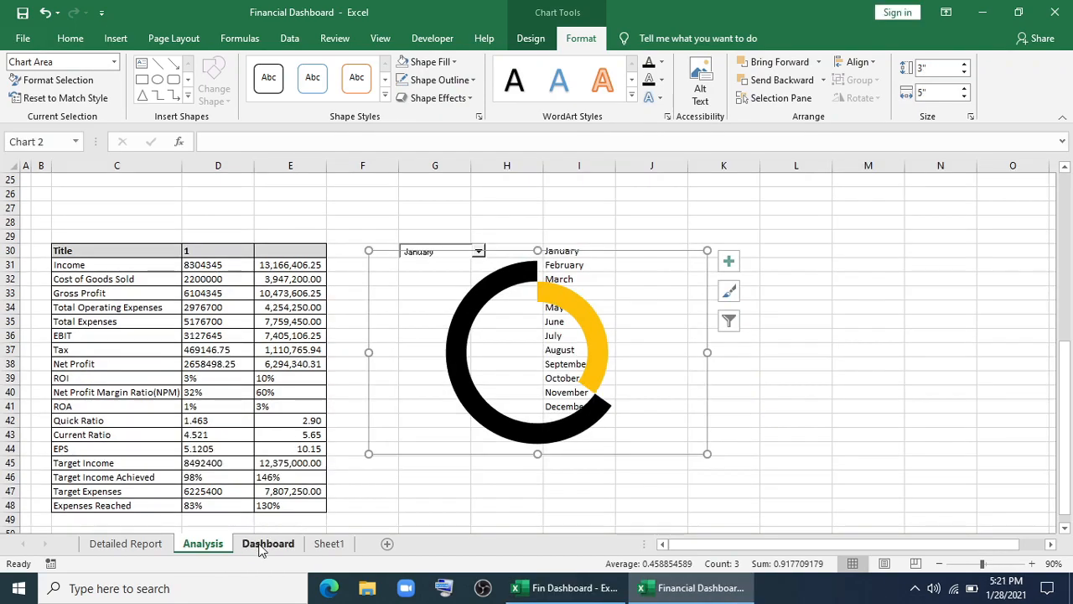
left_click(267, 544)
left_click(302, 297)
key("ctrl+v")
left_click_drag(593, 416, 394, 346)
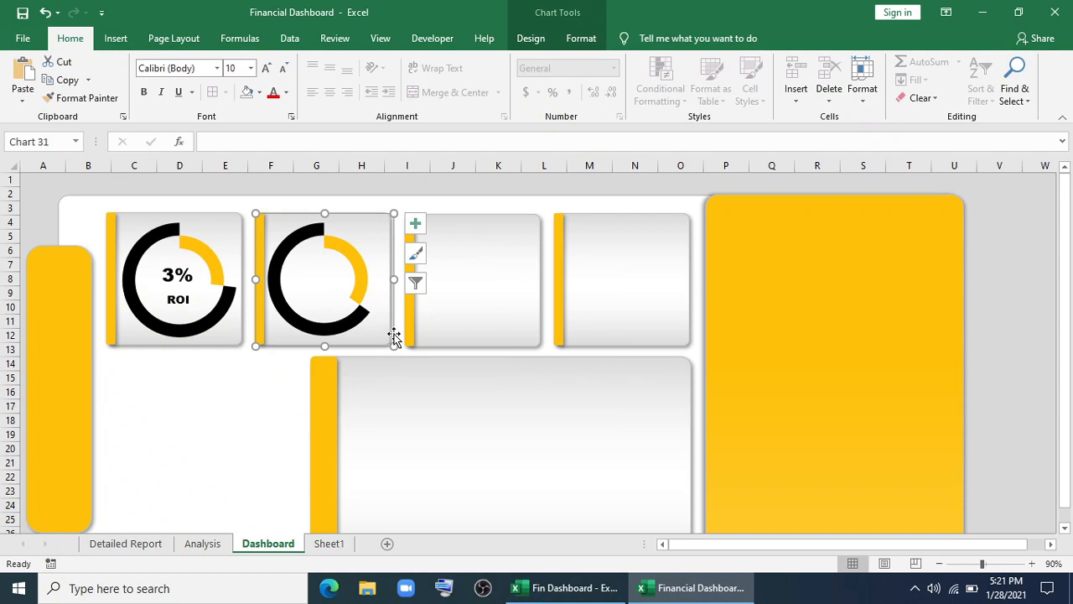
Duplicate the percentage and ROI labels from the first card and place the copies inside the second card's doughnut.
left_click(180, 277)
left_click(179, 301, "ctrl")
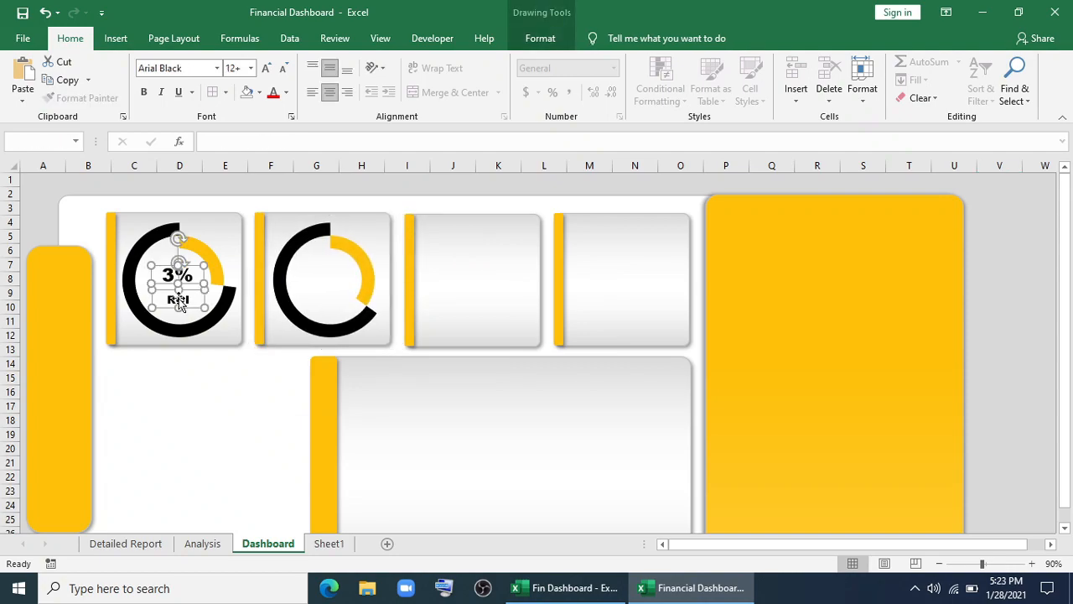
key("ctrl+c")
key("ctrl+v")
left_click_drag(99, 239, 342, 301)
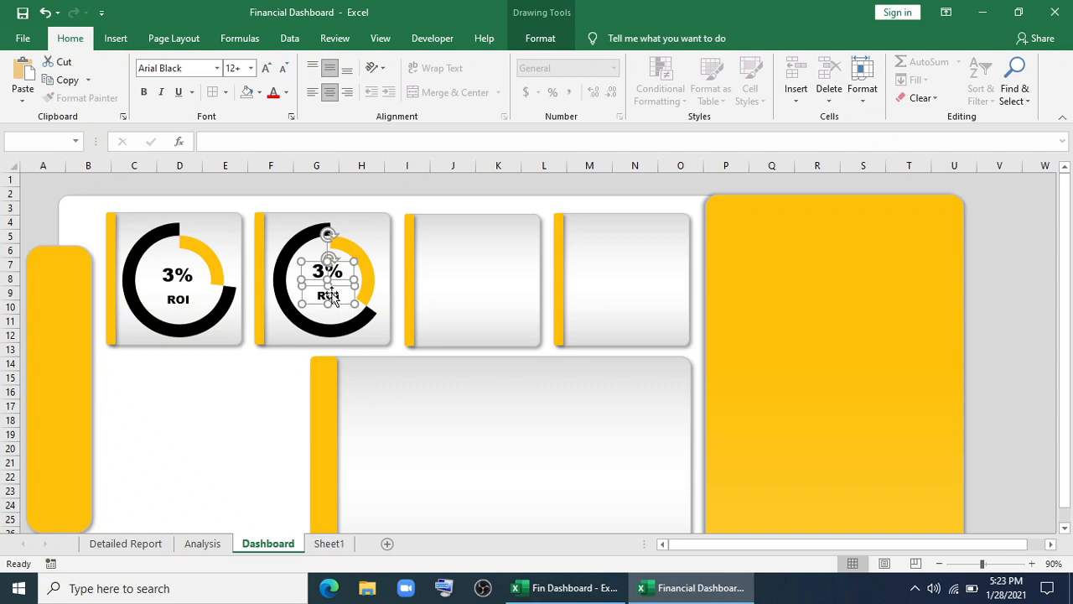
left_click(366, 399)
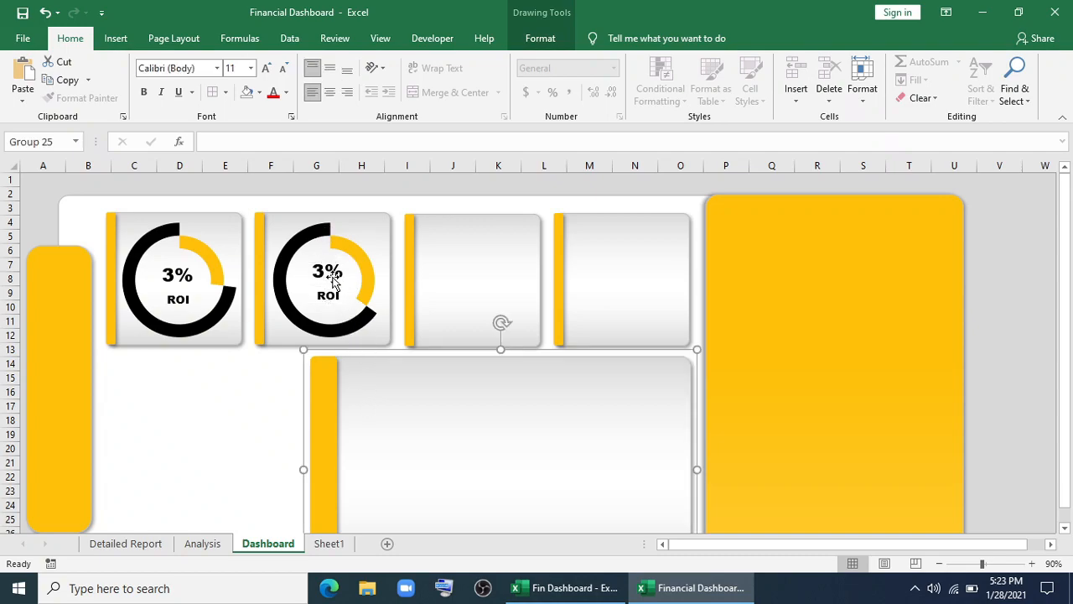
Link the second card's percentage label to the Net Profit Margin Ratio in cell D40 of the Analysis sheet.
left_click(334, 274)
left_click_drag(301, 148, 143, 137)
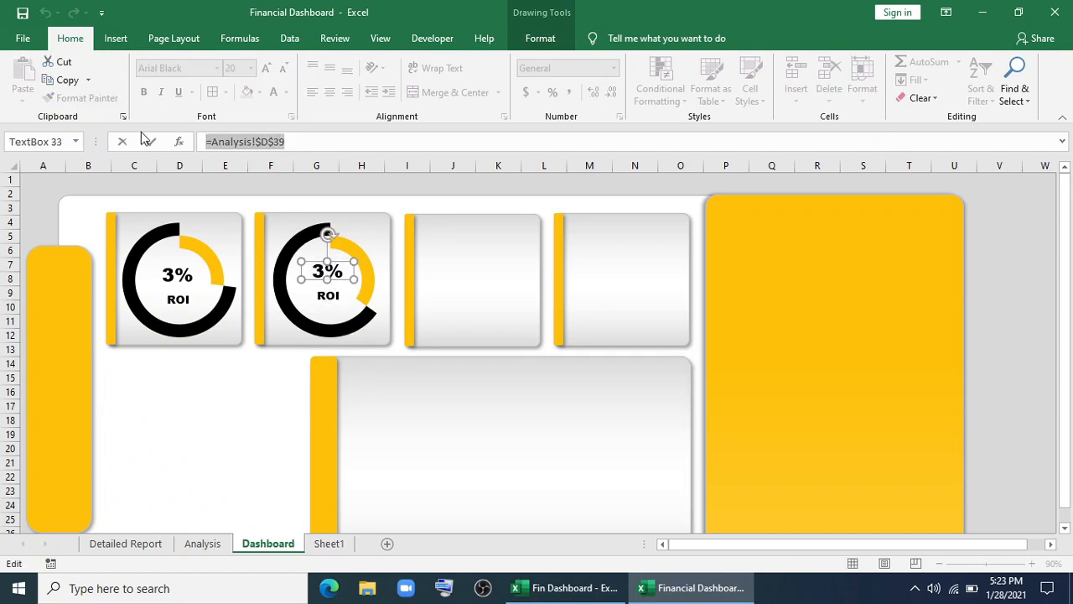
type("=")
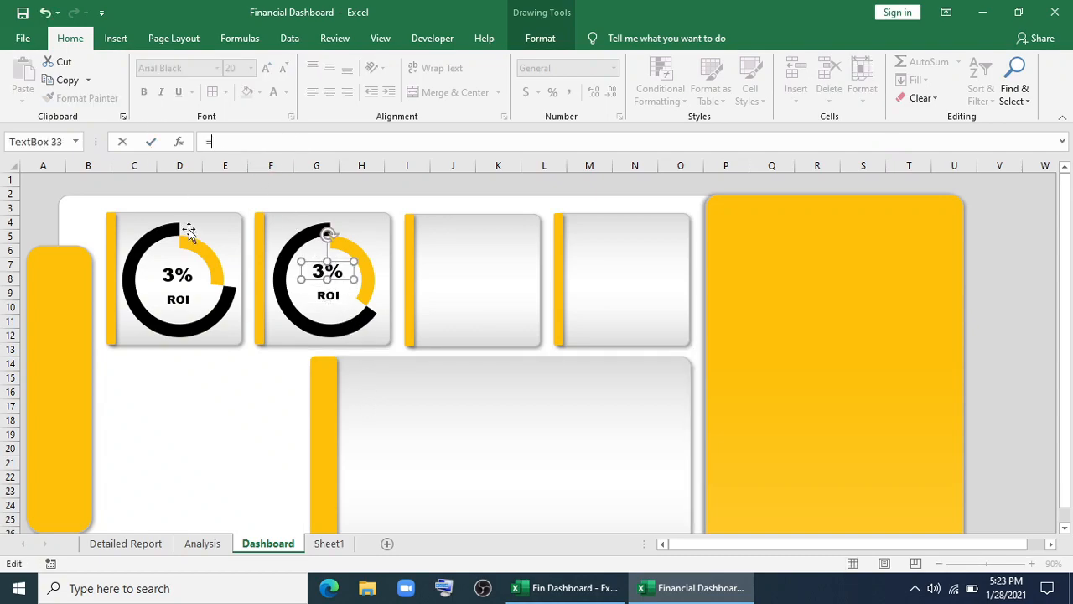
left_click(206, 542)
left_click(216, 392)
key("Return")
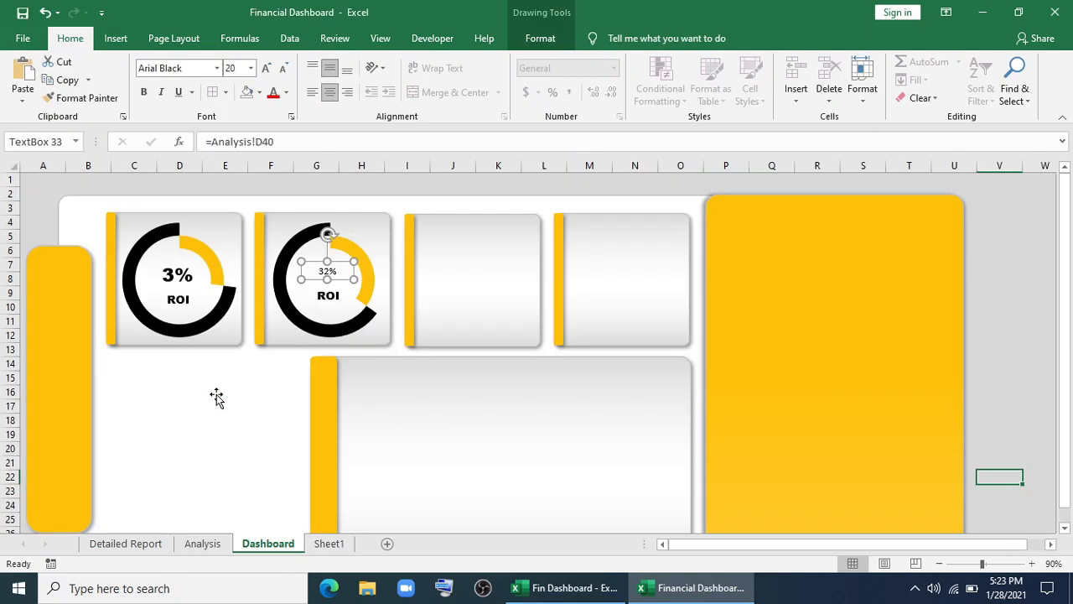
Change the copied ROI label in the second card to NPM.
left_click(326, 300)
left_click_drag(319, 297, 344, 298)
type("NPM")
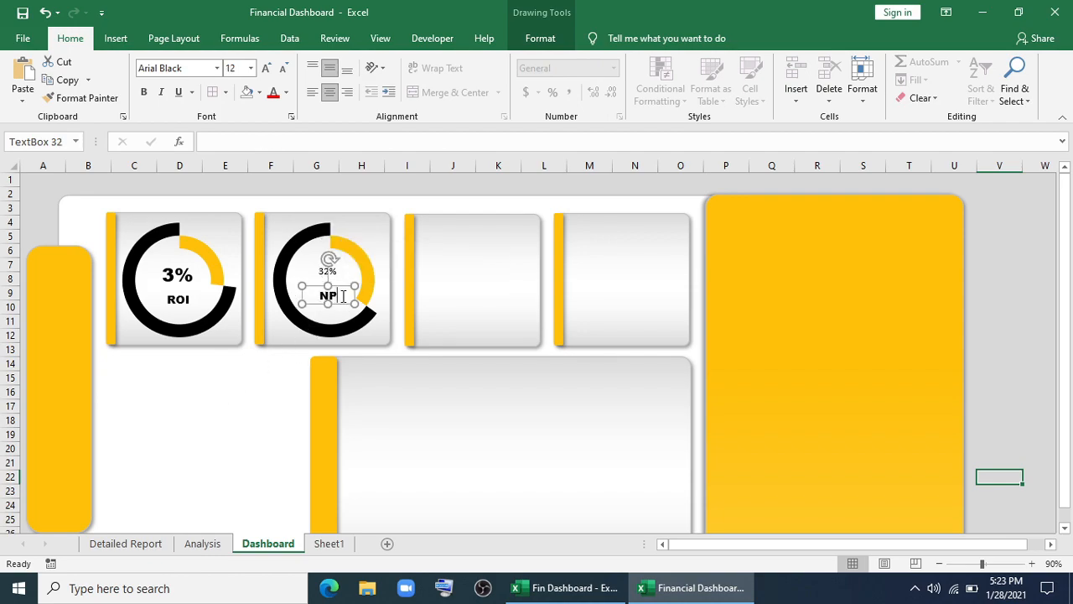
left_click(294, 379)
Copy the ROI percentage label's formatting onto the NPM percentage label and centre it above the NPM text.
left_click(179, 283)
left_click(84, 98)
left_click(297, 273)
left_click_drag(292, 281, 350, 282)
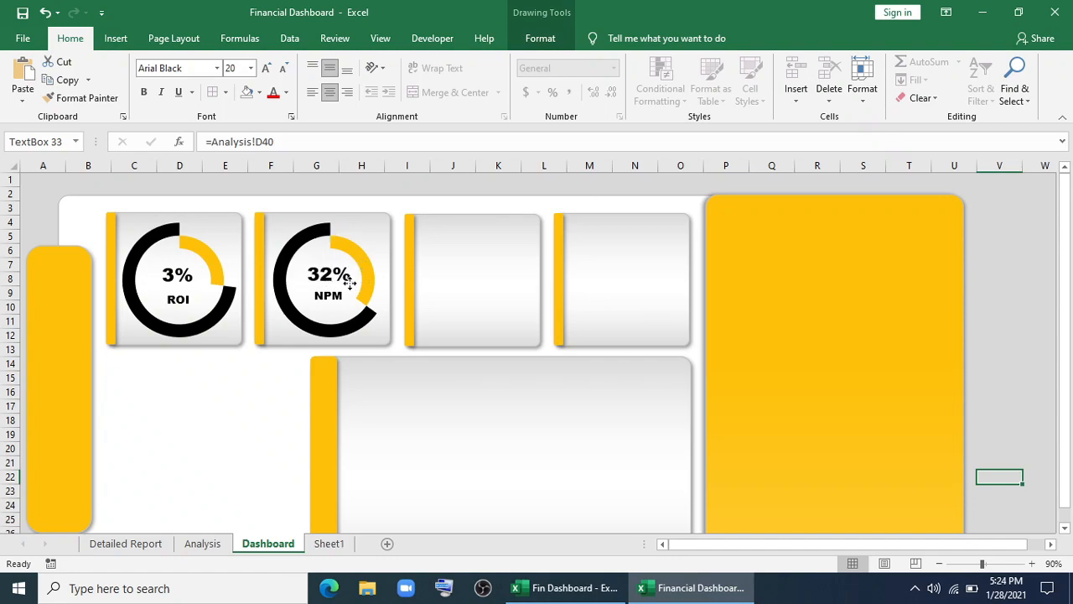
left_click(283, 369)
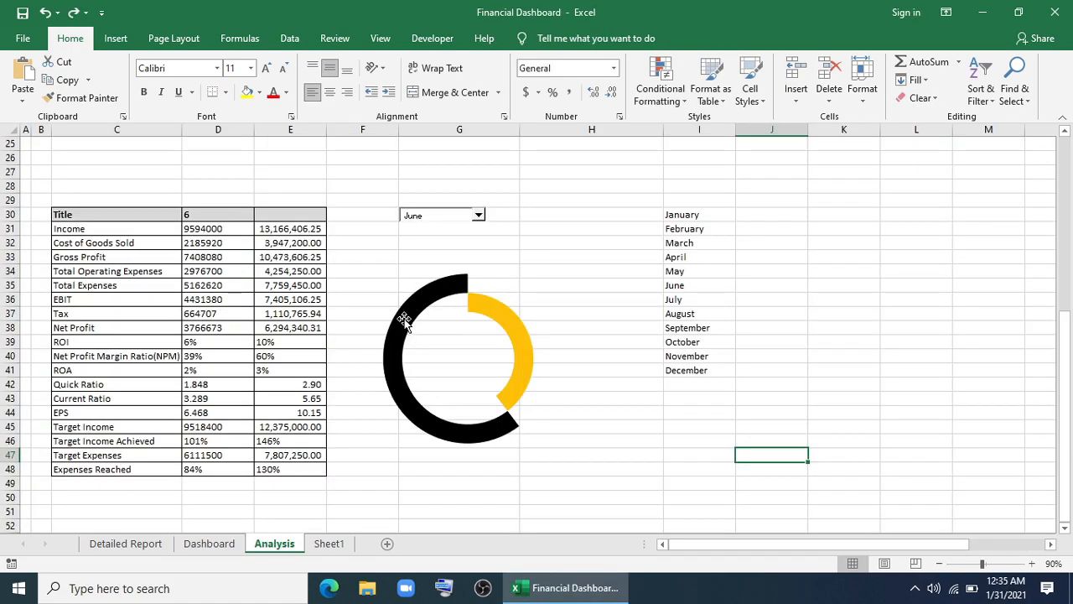
Shift both doughnut series' source ranges from the Net Profit Margin row to the ROA row, C41:E41.
left_click(404, 321)
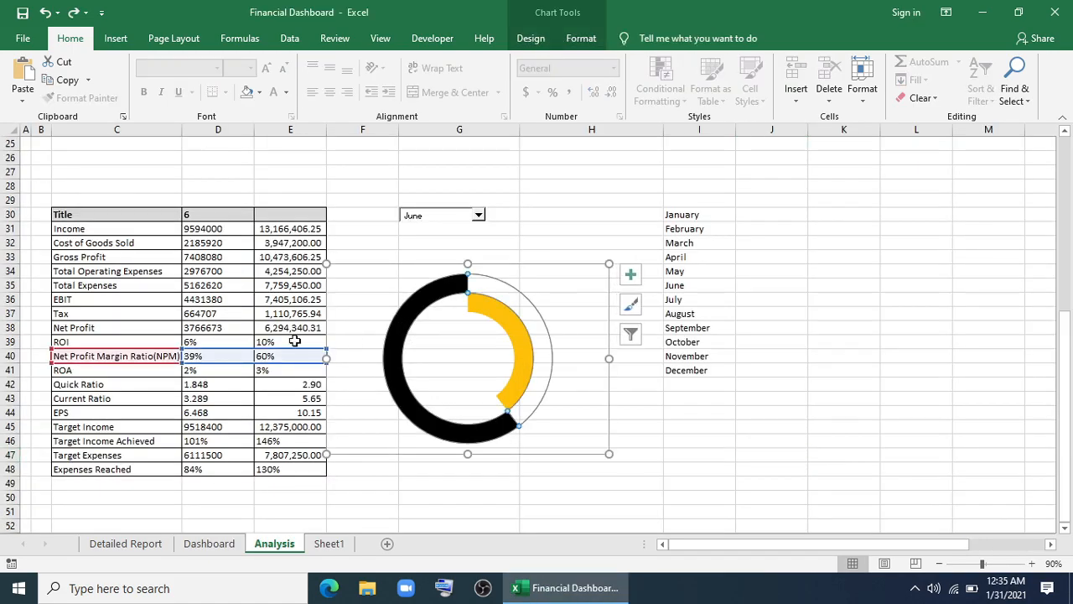
left_click_drag(162, 366, 215, 373)
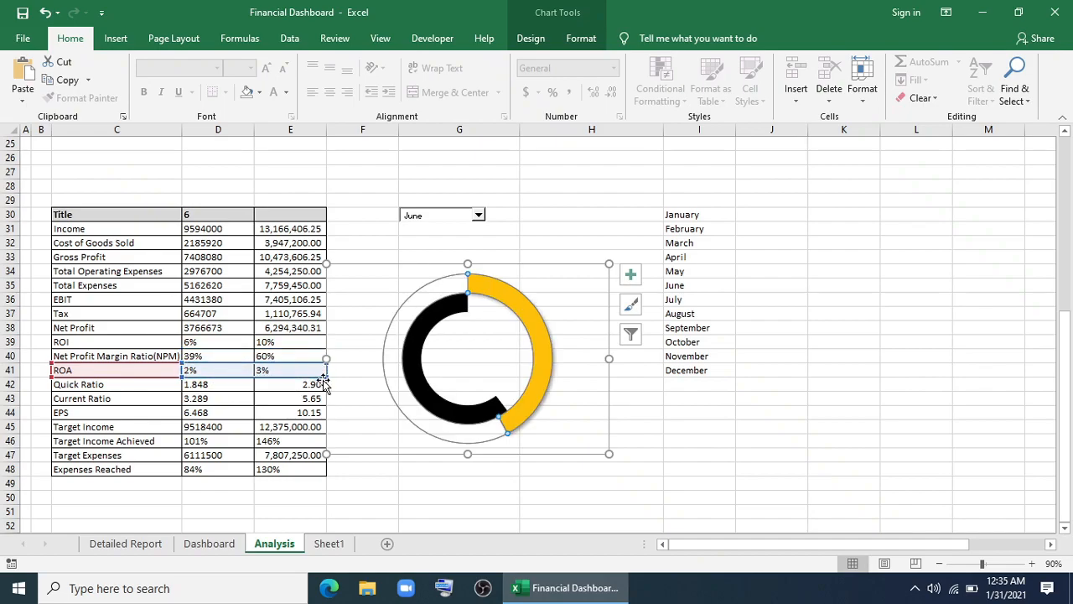
left_click(421, 347)
left_click_drag(154, 367, 154, 380)
left_click_drag(215, 355, 221, 370)
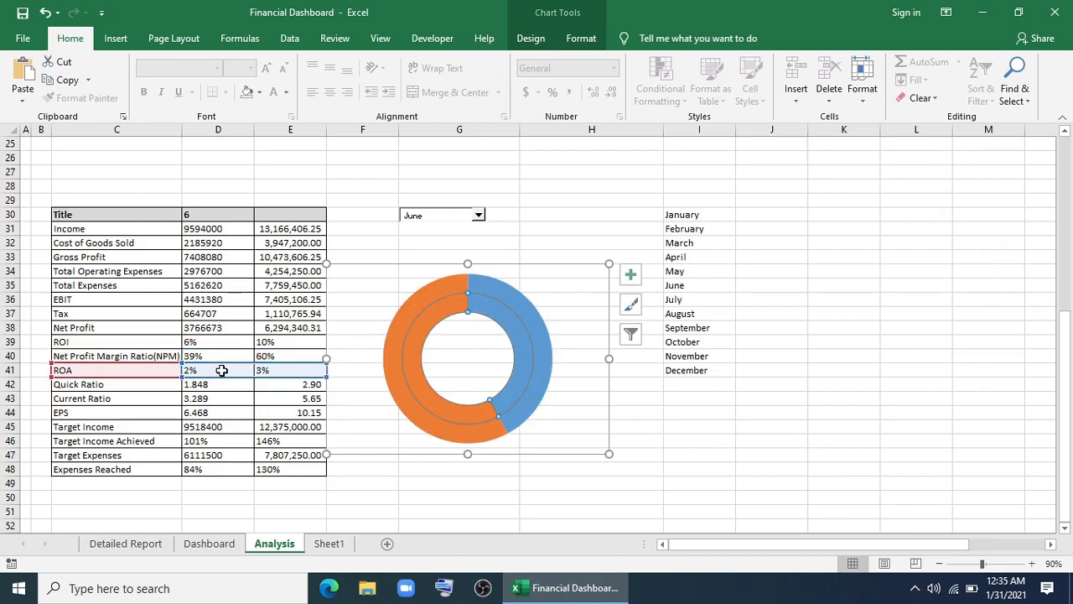
Fill the ROA doughnut's outer second slice black and its inner first slice standard Orange.
left_click(395, 366)
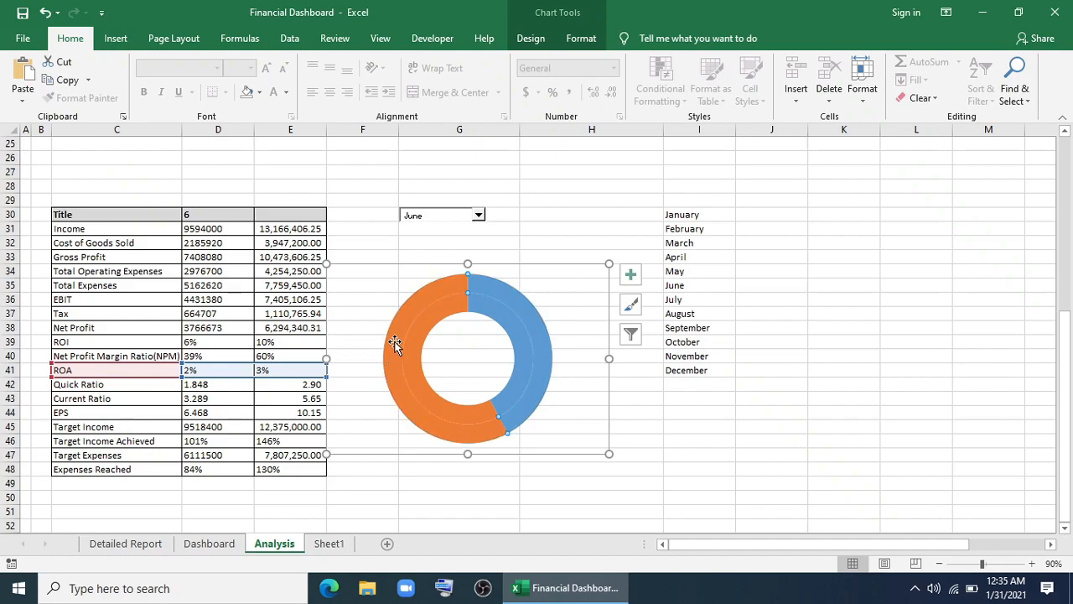
left_click(581, 38)
left_click(430, 61)
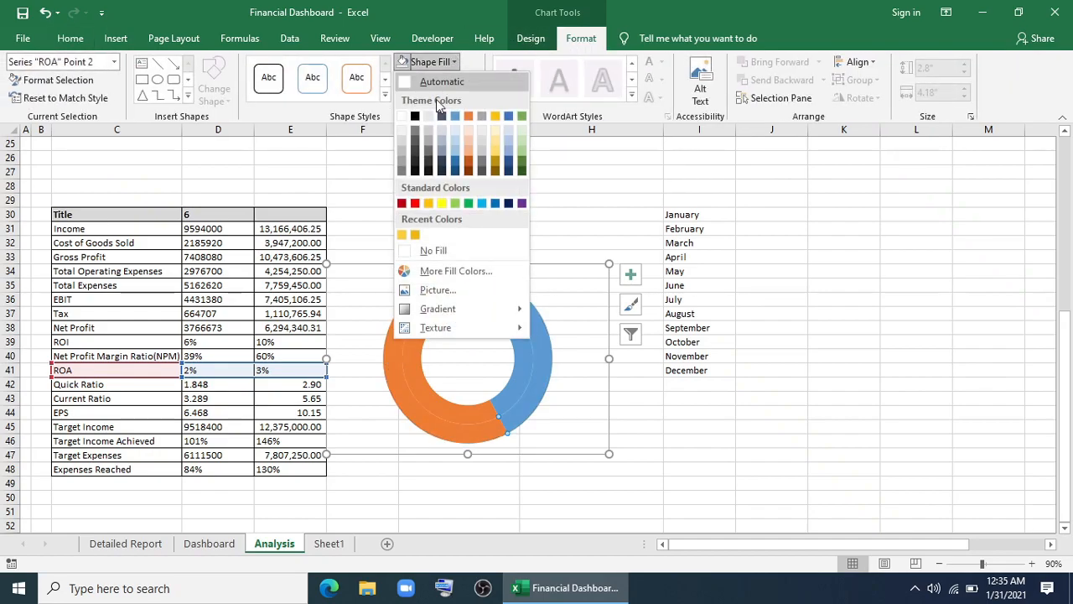
left_click(414, 115)
left_click(498, 311)
left_click(498, 311)
left_click(453, 61)
left_click(427, 203)
Set the ROA doughnut's outer first slice and inner second slice to No Fill.
left_click(503, 289)
left_click(503, 289)
left_click(449, 62)
left_click(433, 250)
left_click(436, 324)
left_click(436, 324)
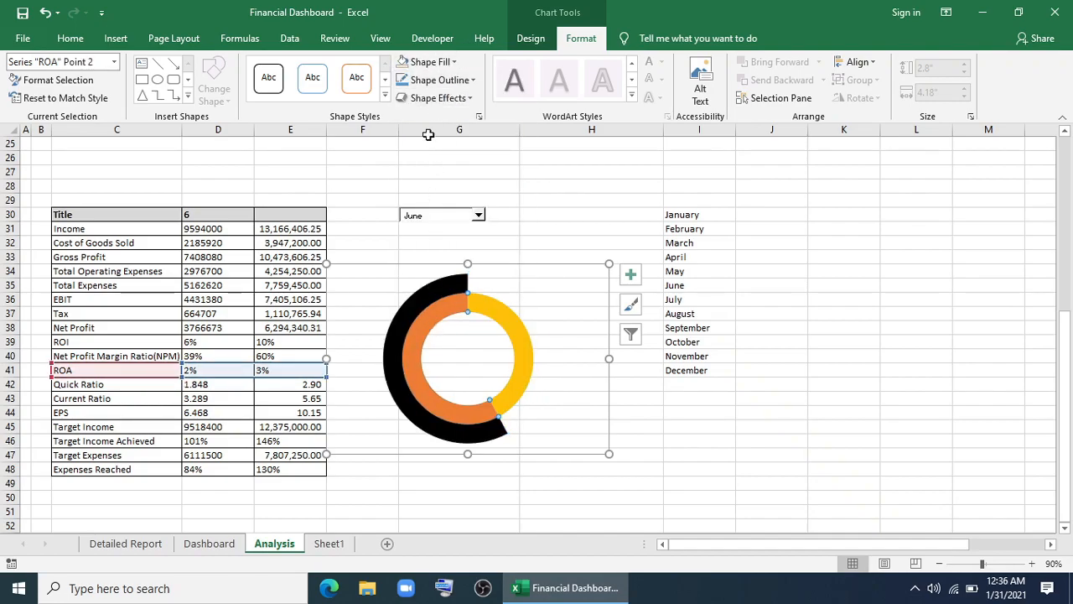
left_click(421, 65)
left_click(433, 248)
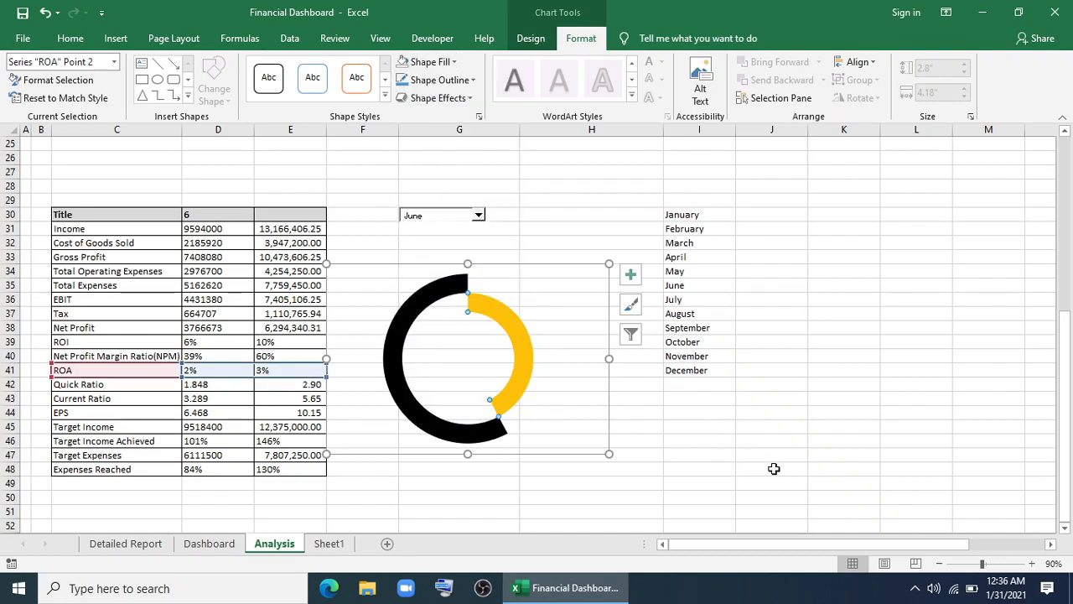
Copy the ROA doughnut chart onto the dashboard's third card and resize it to fit the card.
right_click(561, 265)
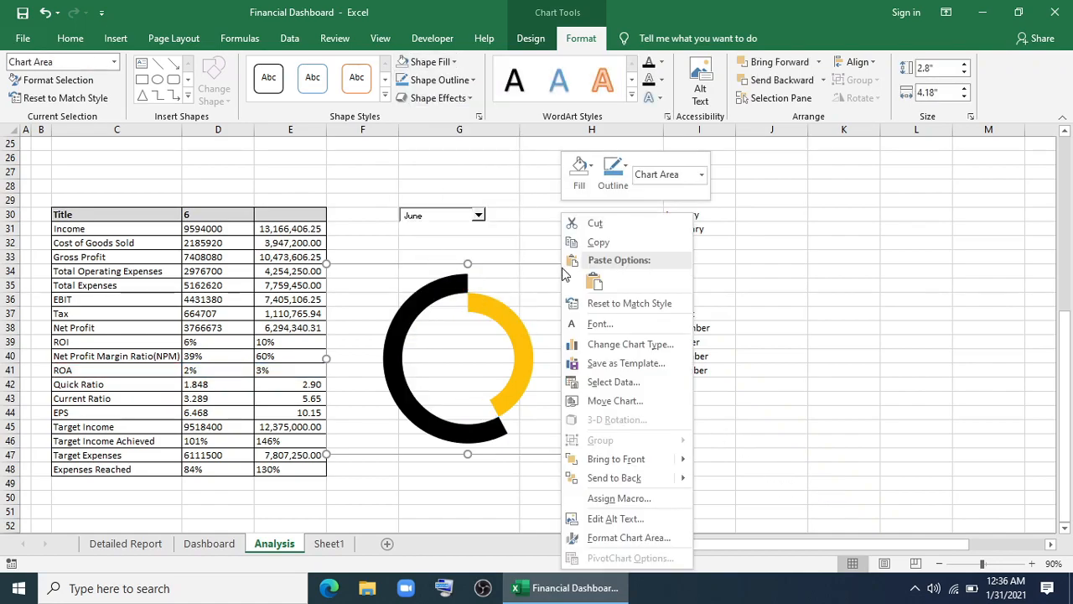
key("Escape")
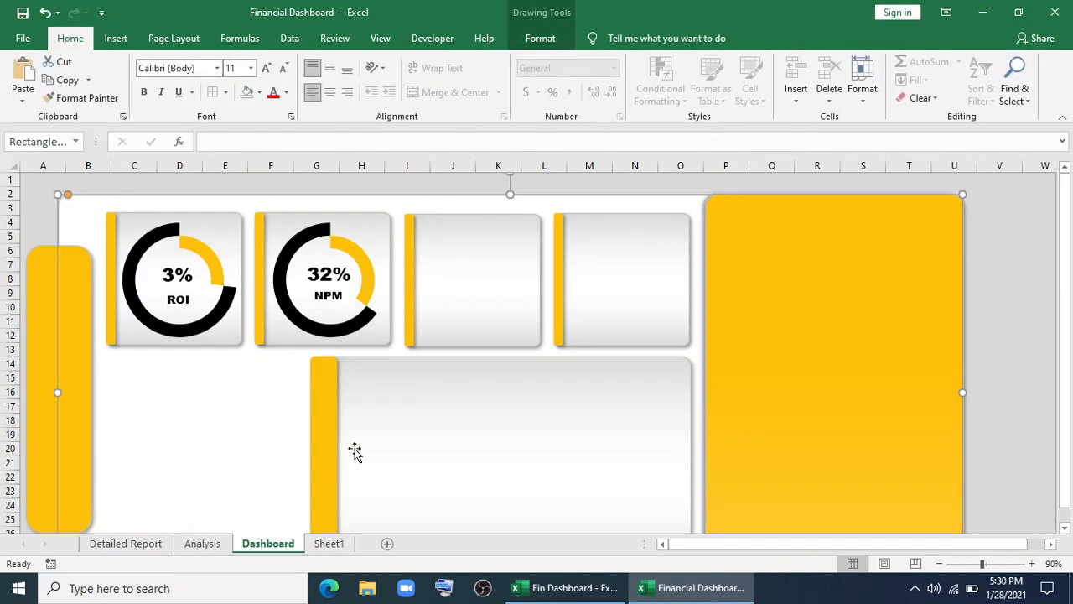
left_click(457, 292)
key("ctrl+v")
left_click_drag(744, 417, 552, 348)
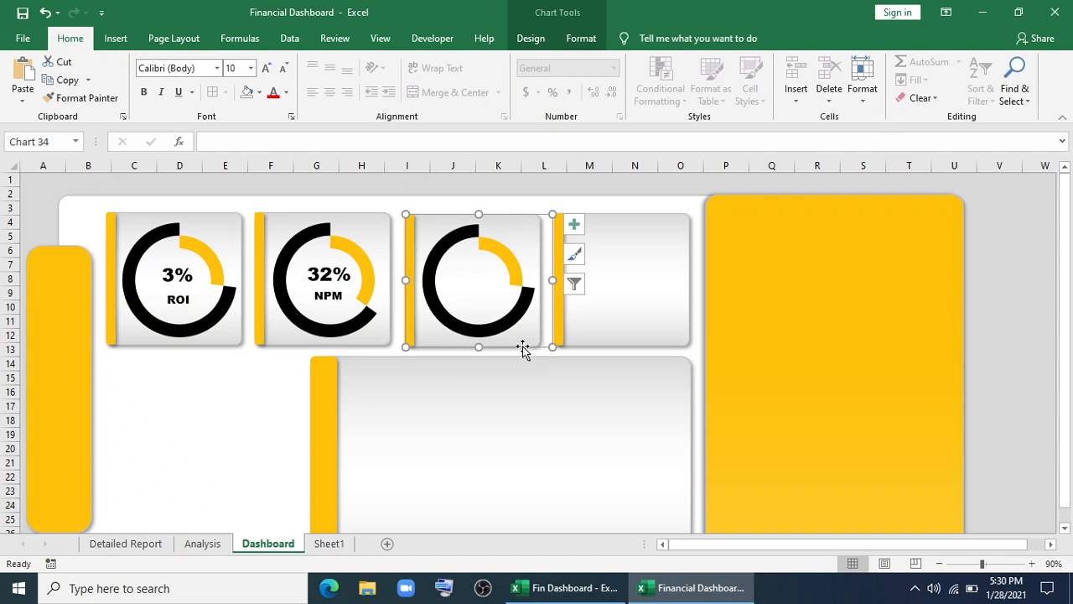
Copy the NPM card's percentage and label text boxes into the centre of the third card's doughnut.
left_click(331, 274)
left_click(328, 296, "shift")
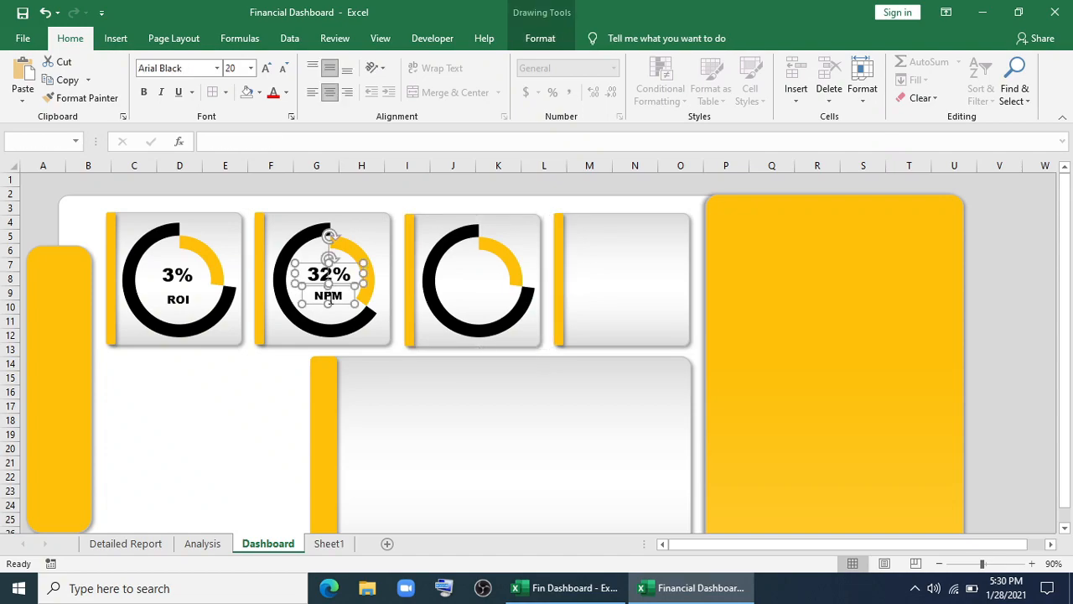
key("ctrl+c")
left_click(424, 343)
key("ctrl+v")
left_click_drag(457, 262, 492, 304)
left_click(453, 390)
Link the third card's percentage text box to the ROA value with =Analysis!$D$41.
left_click(474, 302)
left_click(474, 277)
left_click(256, 138)
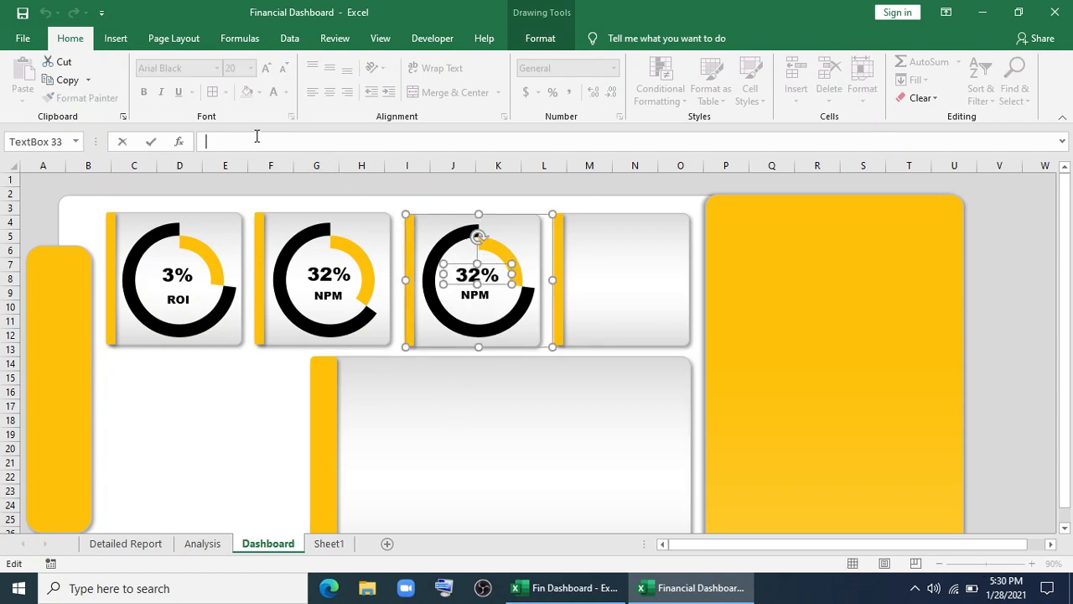
type("=")
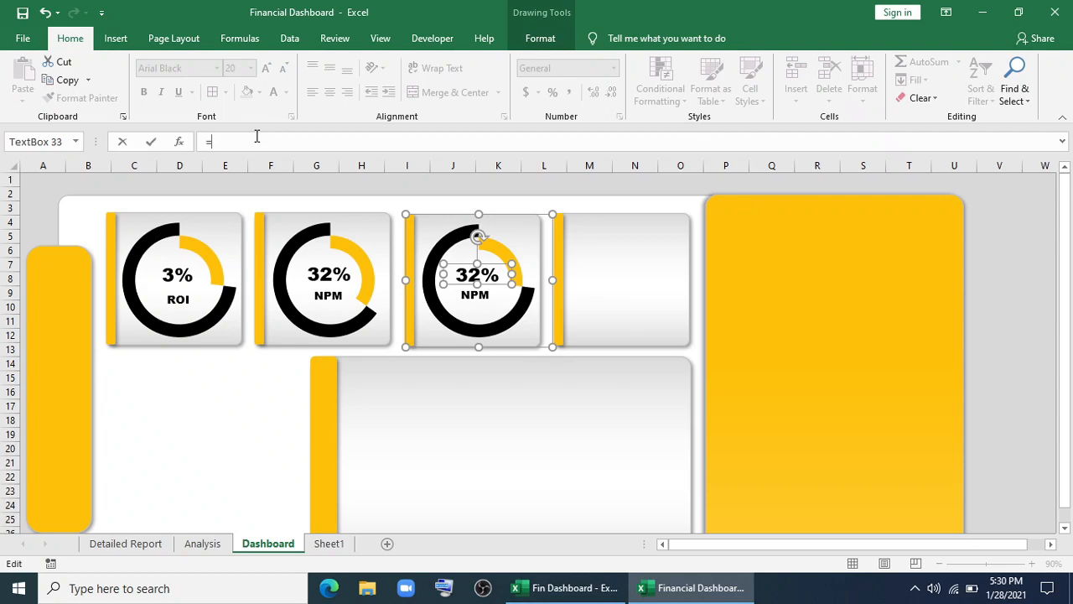
left_click(204, 543)
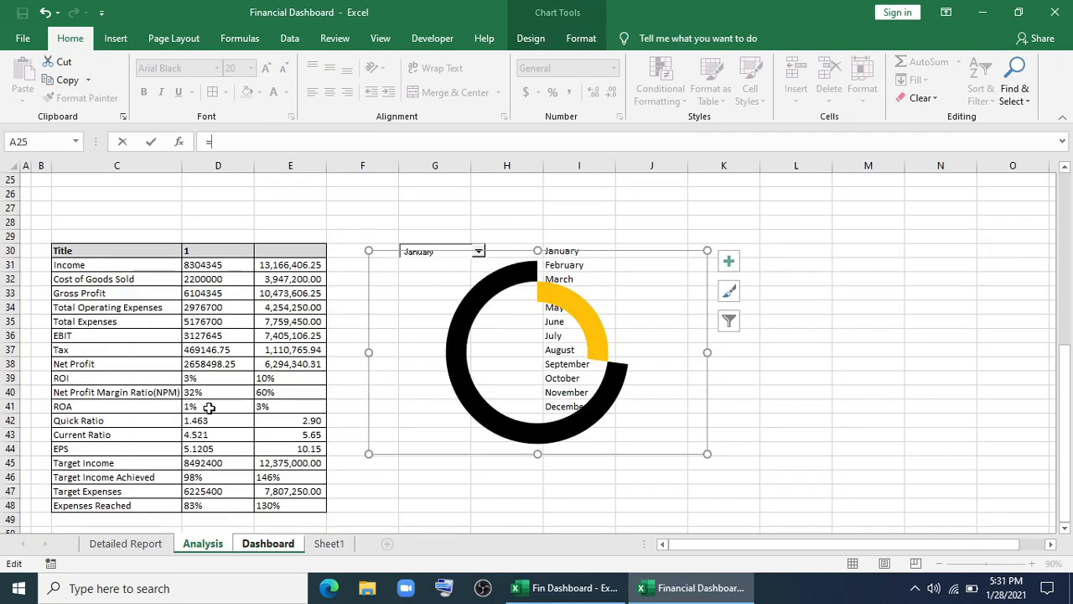
left_click(209, 407)
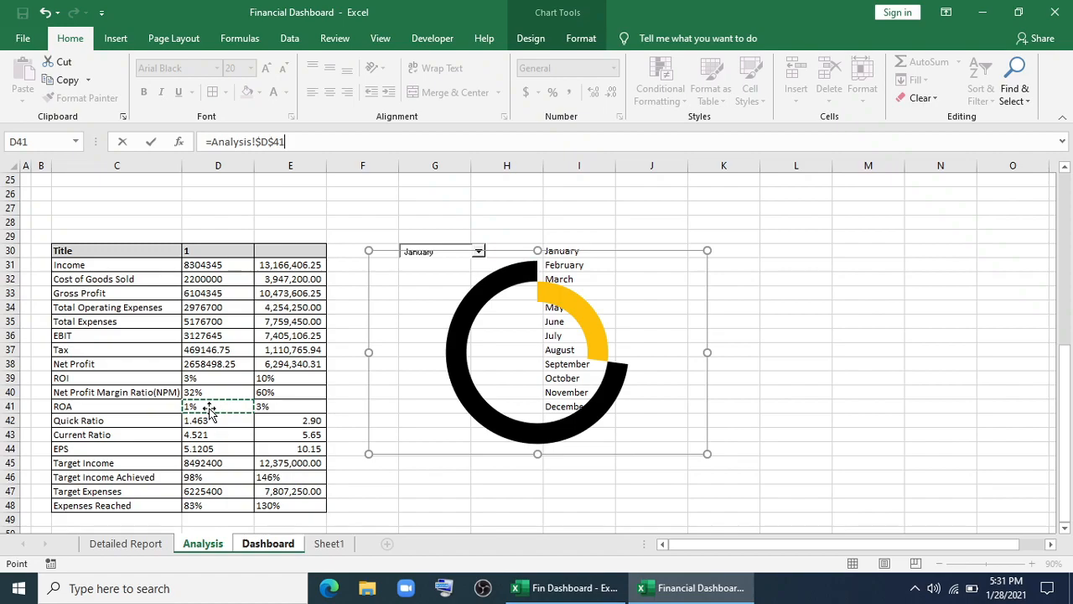
key("Return")
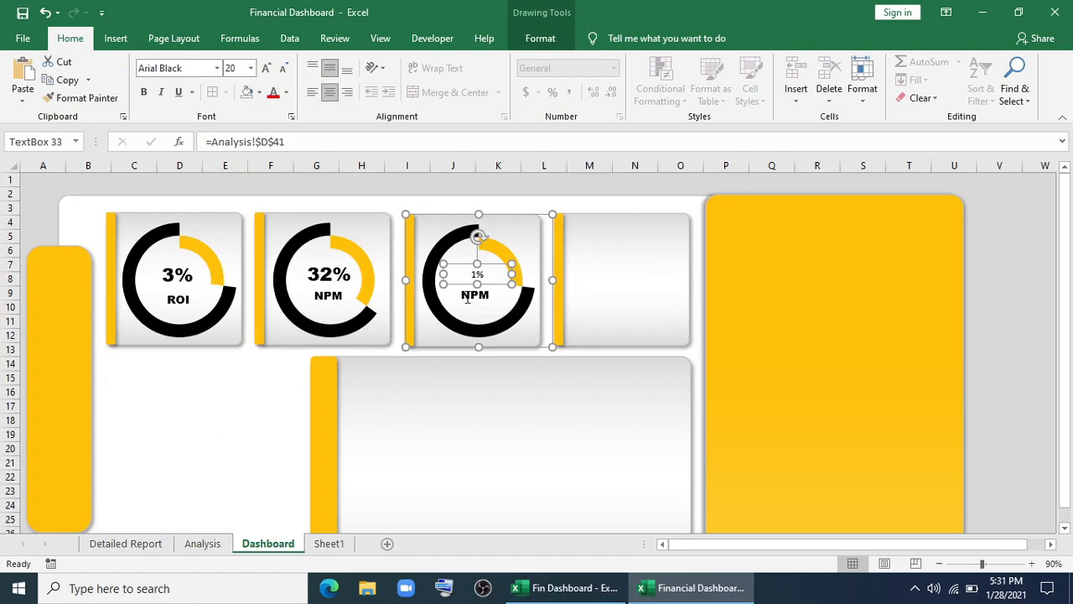
Link the third card's label text box to the ROA title with =Analysis!$C$41.
left_click(475, 295)
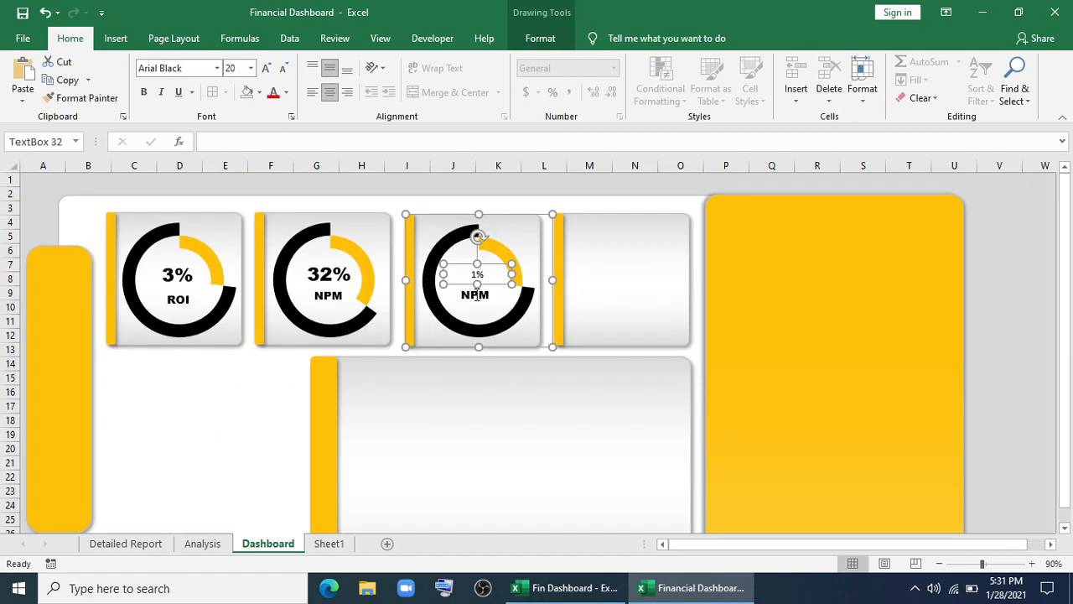
left_click(284, 144)
type("=")
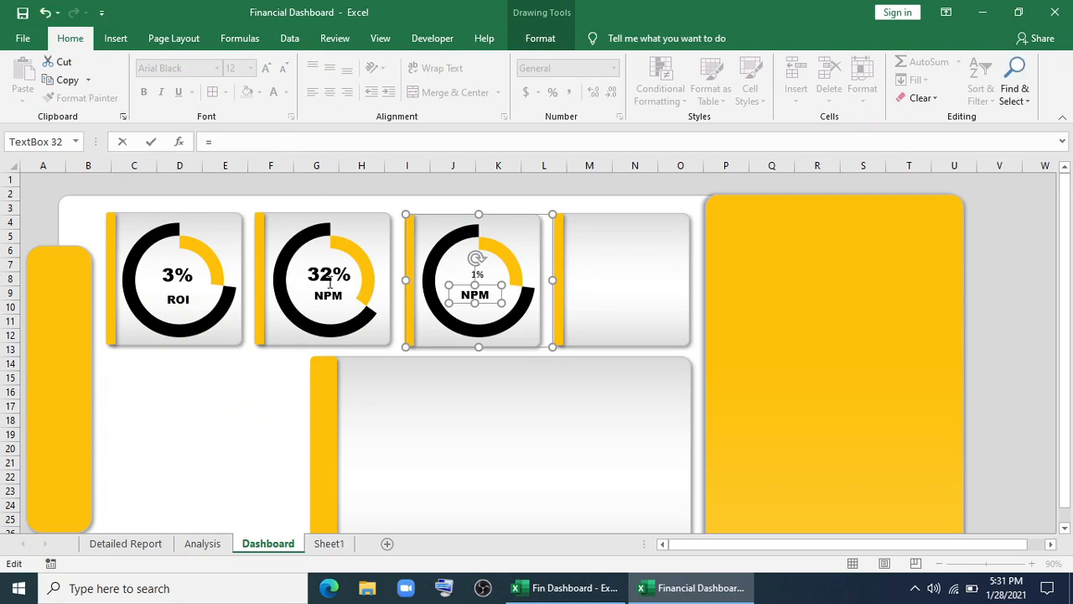
left_click(197, 544)
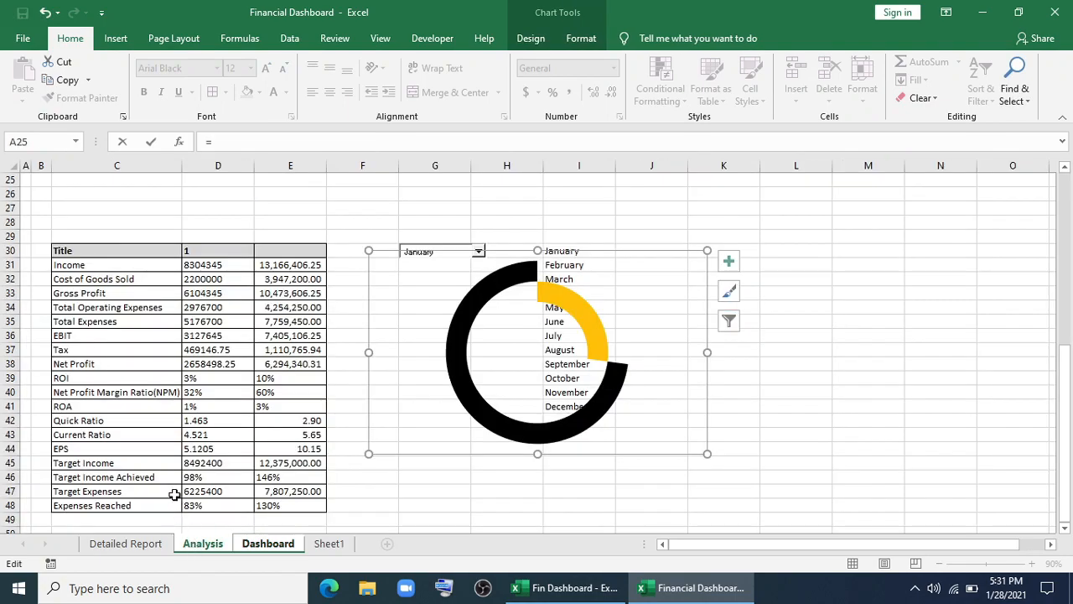
left_click(138, 406)
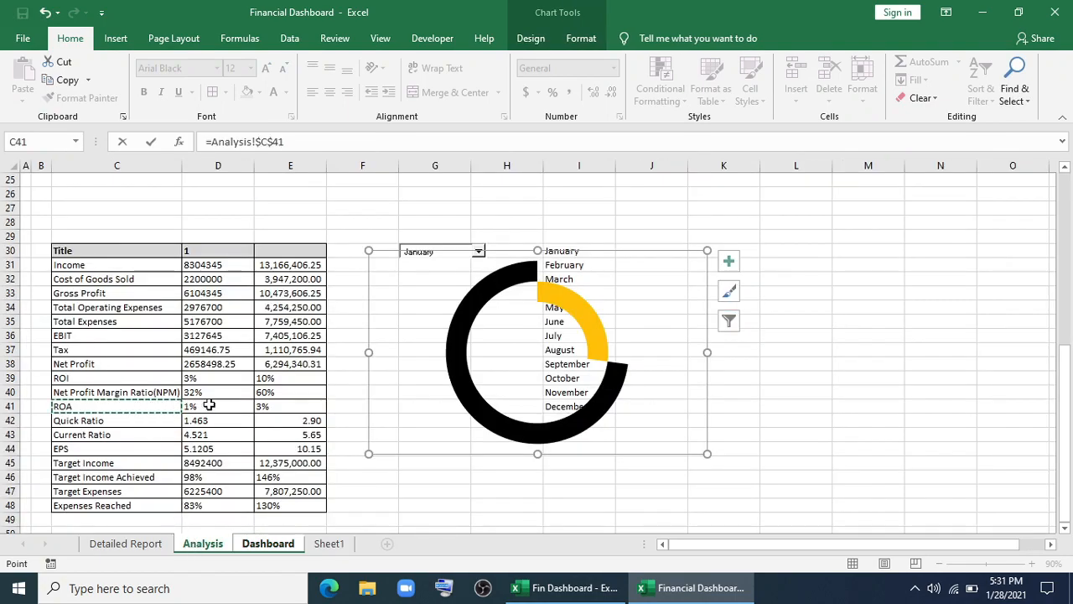
key("Return")
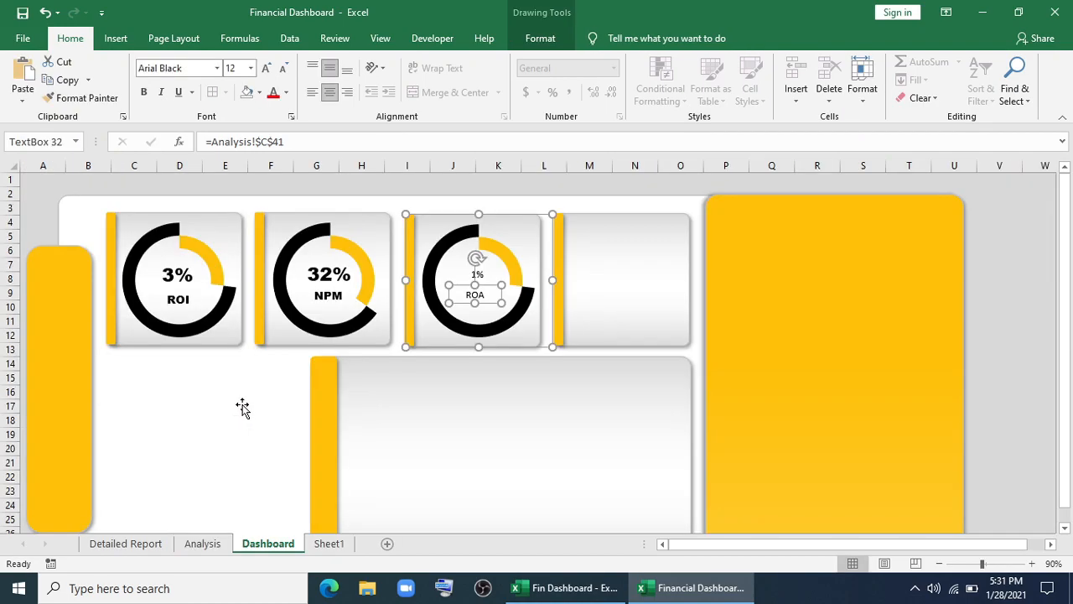
Apply the NPM card's percentage and label text formatting to the matching ROA text boxes with Format Painter.
left_click(327, 277)
left_click(81, 98)
left_click(477, 277)
left_click(328, 298)
left_click(81, 97)
left_click(479, 298)
left_click(508, 357)
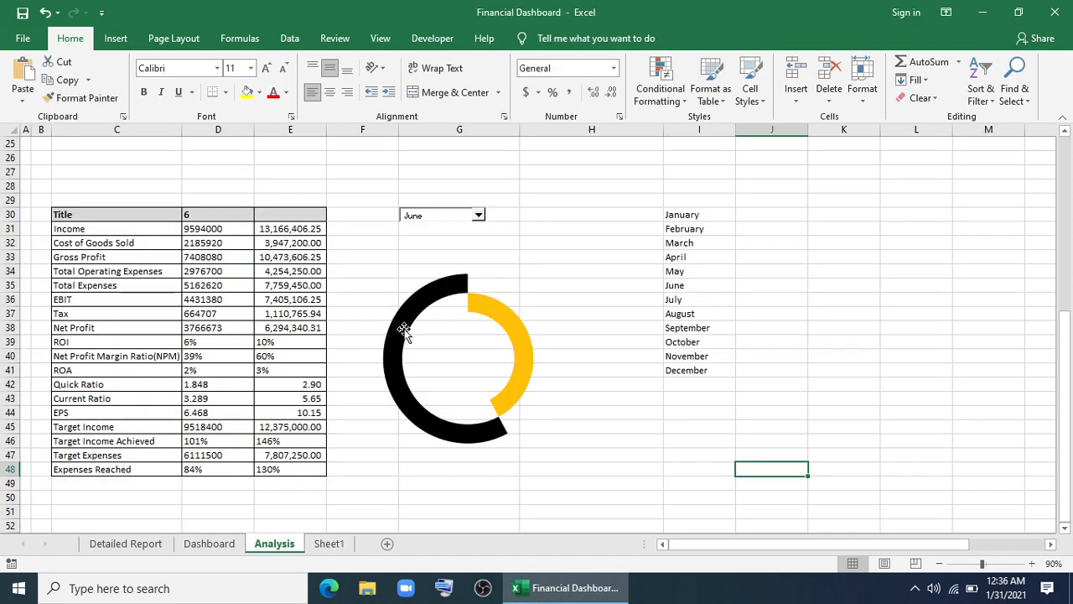
On the Analysis sheet, shift both doughnut series' source ranges to the Quick Ratio row, C42:E42.
left_click(399, 326)
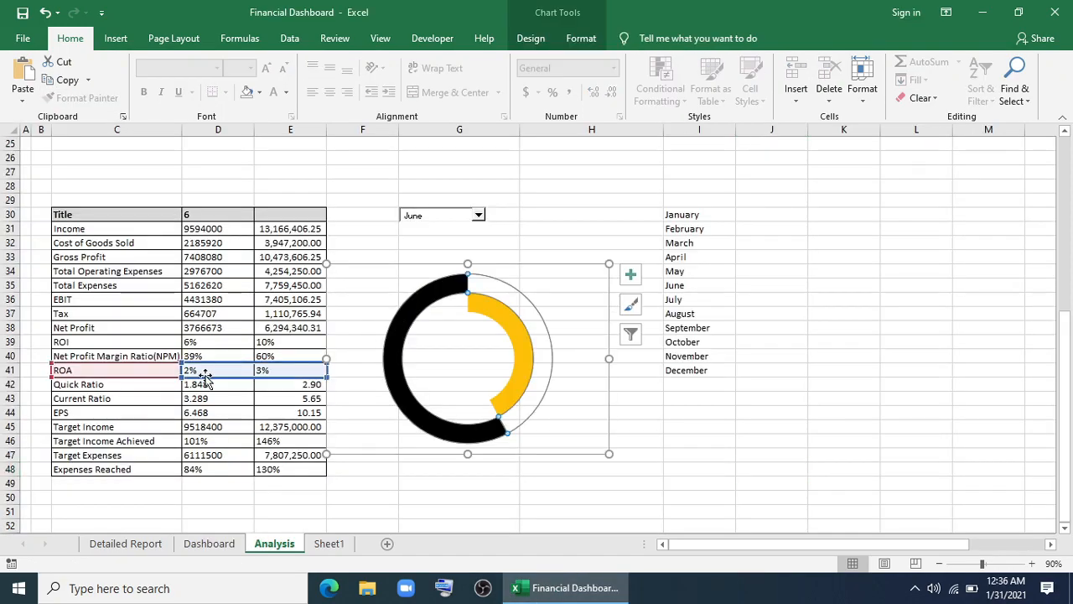
left_click_drag(218, 377, 222, 385)
left_click(414, 347)
left_click_drag(159, 378, 218, 387)
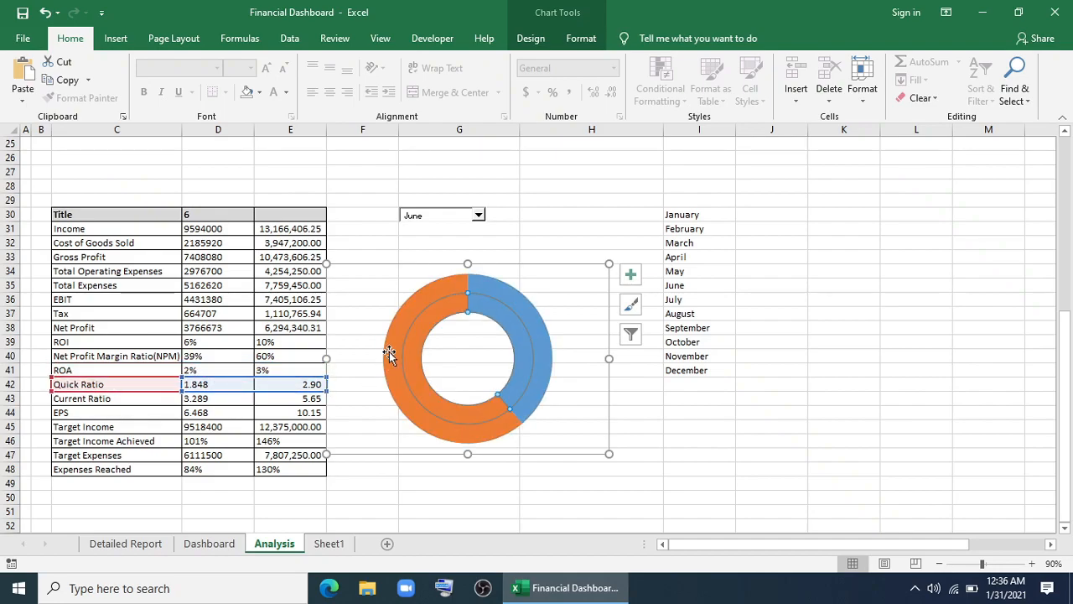
Fill the Quick Ratio doughnut's outer second slice black and its inner first slice standard Orange.
left_click(570, 40)
left_click(454, 62)
left_click(416, 114)
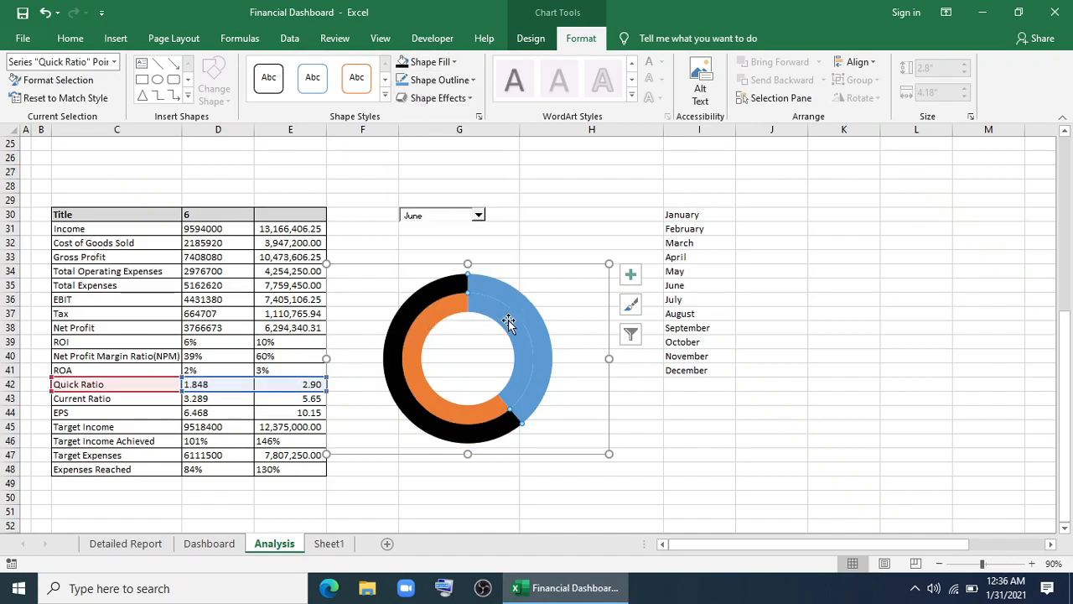
left_click(429, 64)
left_click(422, 202)
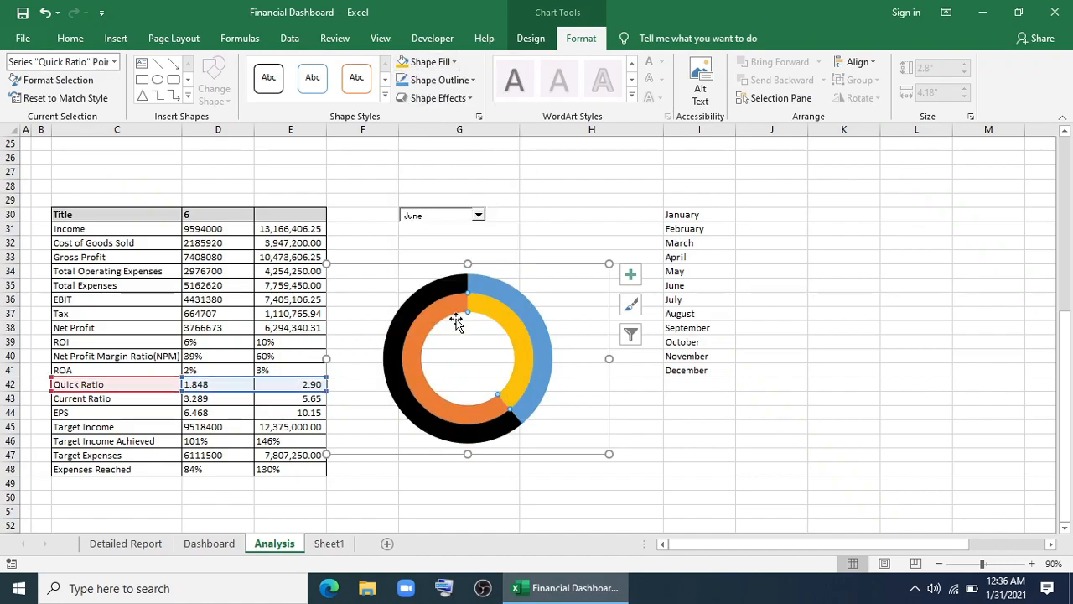
Set the Quick Ratio doughnut's inner second slice and outer first slice to No Fill.
left_click(433, 65)
left_click(441, 253)
left_click(513, 295)
left_click(513, 294)
left_click(407, 64)
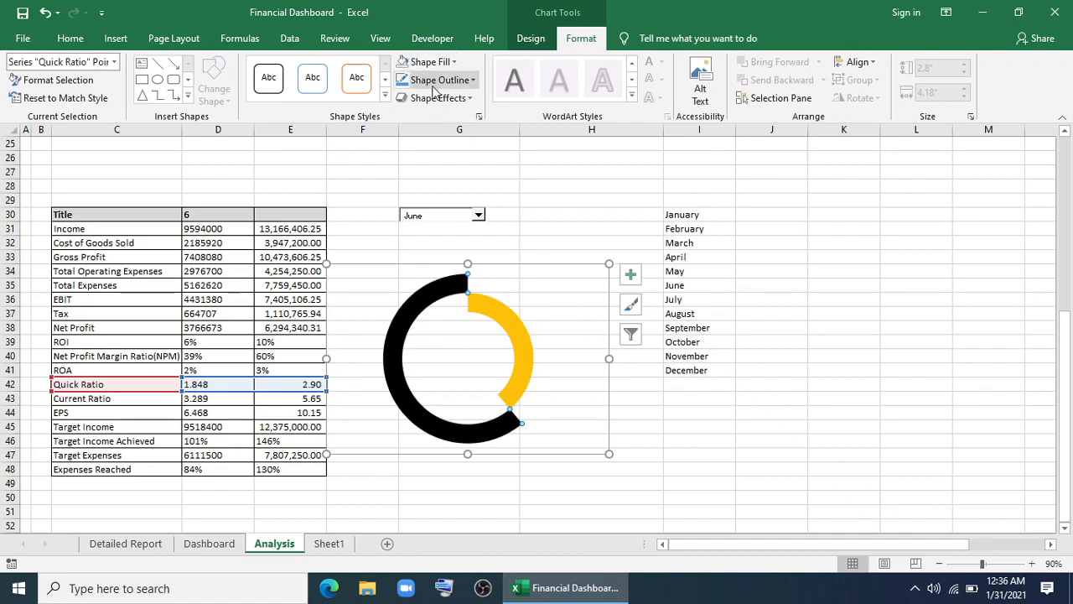
Copy the Quick Ratio doughnut chart onto the dashboard's fourth card, resize it and centre it on the card.
left_click(550, 228)
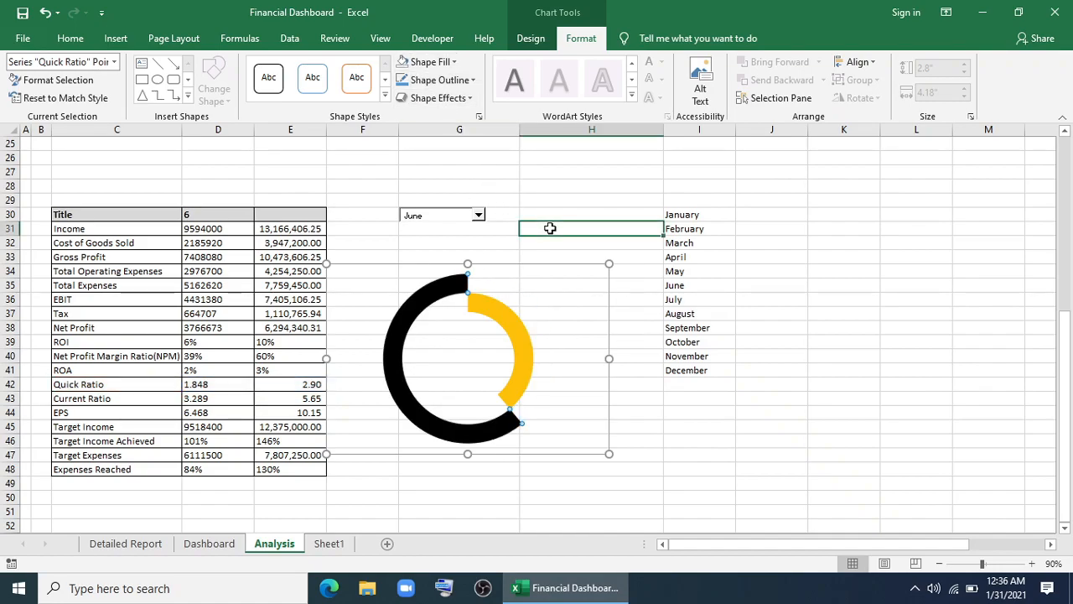
left_click(553, 268)
right_click(555, 270)
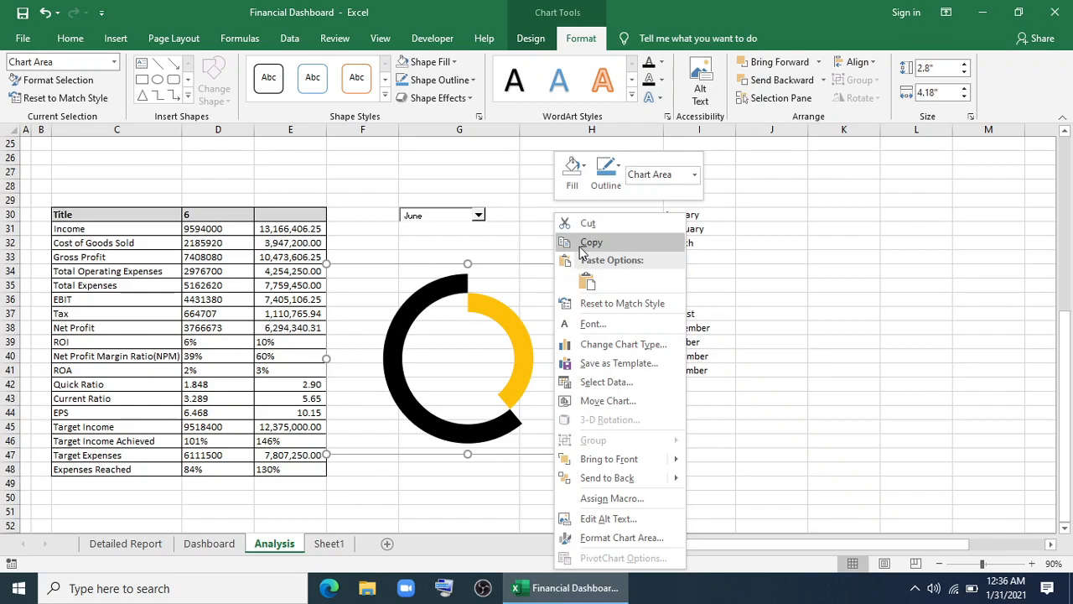
left_click(580, 243)
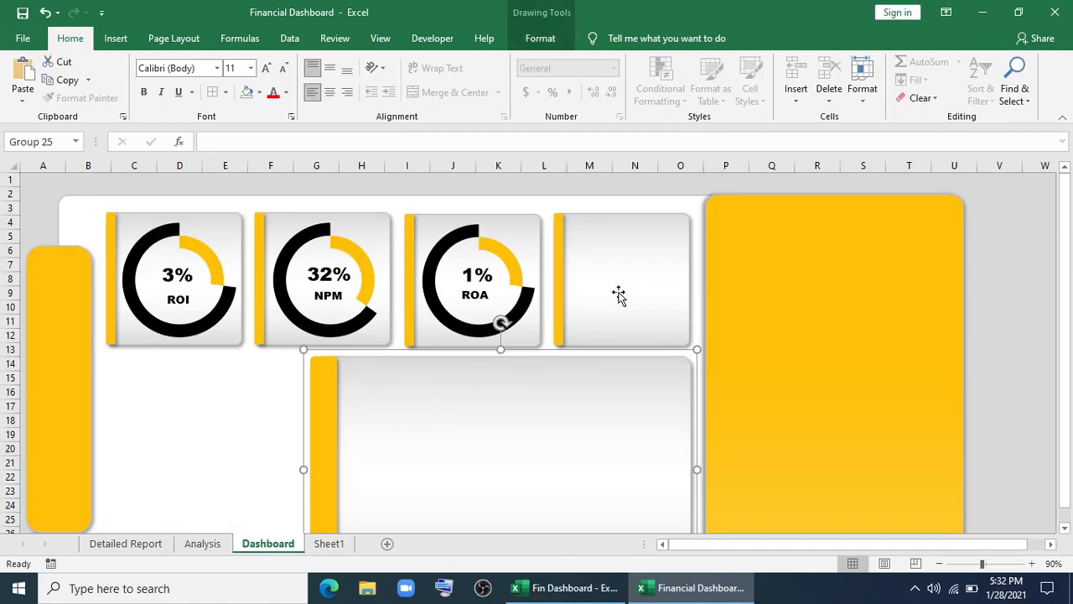
left_click(588, 289)
key("ctrl+v")
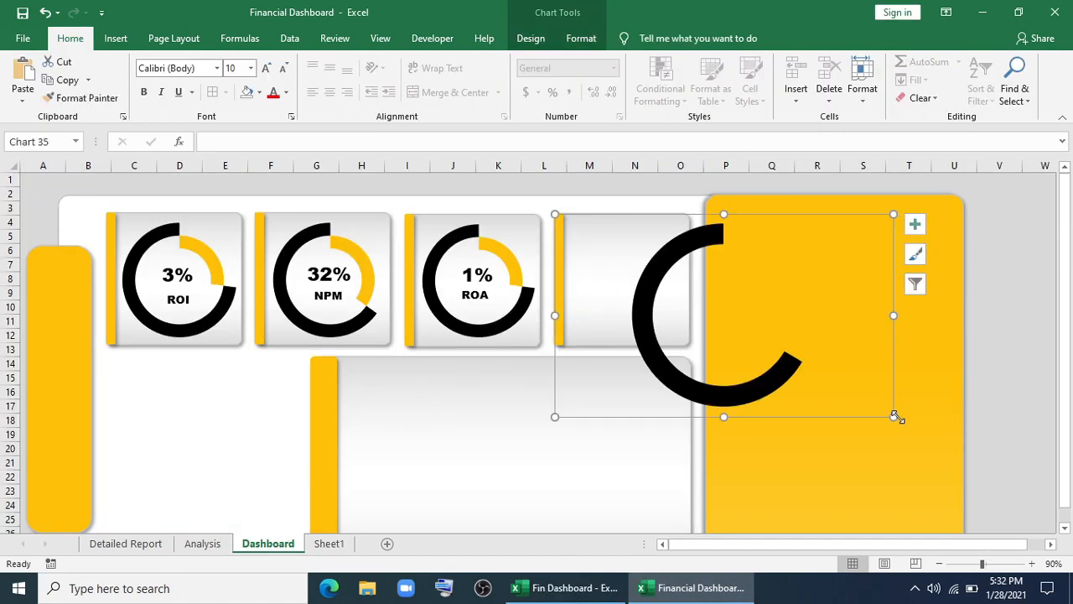
left_click_drag(696, 346, 696, 347)
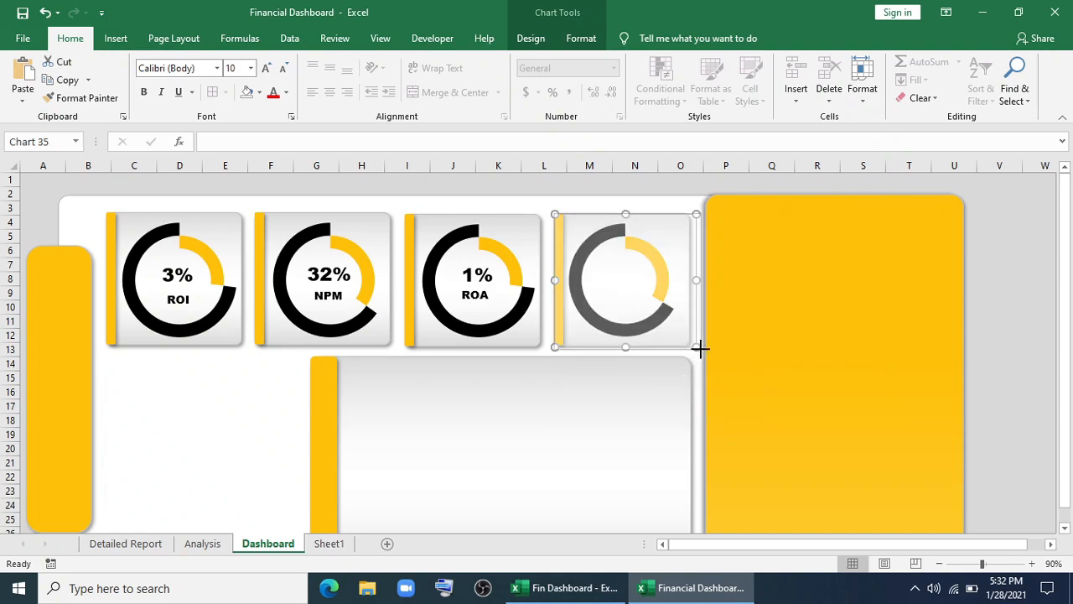
left_click_drag(700, 259, 702, 258)
Copy the ROA card's percentage and label text boxes into the centre of the fourth card's doughnut.
left_click(476, 278)
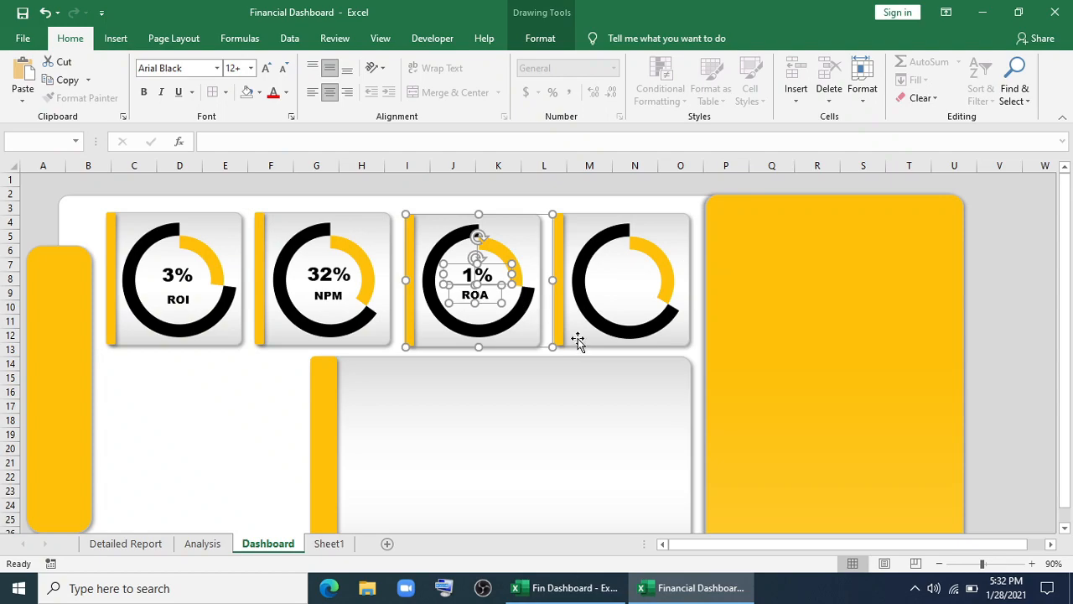
left_click(578, 339)
key("ctrl+v")
left_click_drag(609, 254, 647, 300)
Link the fourth card's value text box to the Quick Ratio value in Analysis cell D42.
left_click(629, 275)
left_click(316, 142)
type("=")
left_click(202, 544)
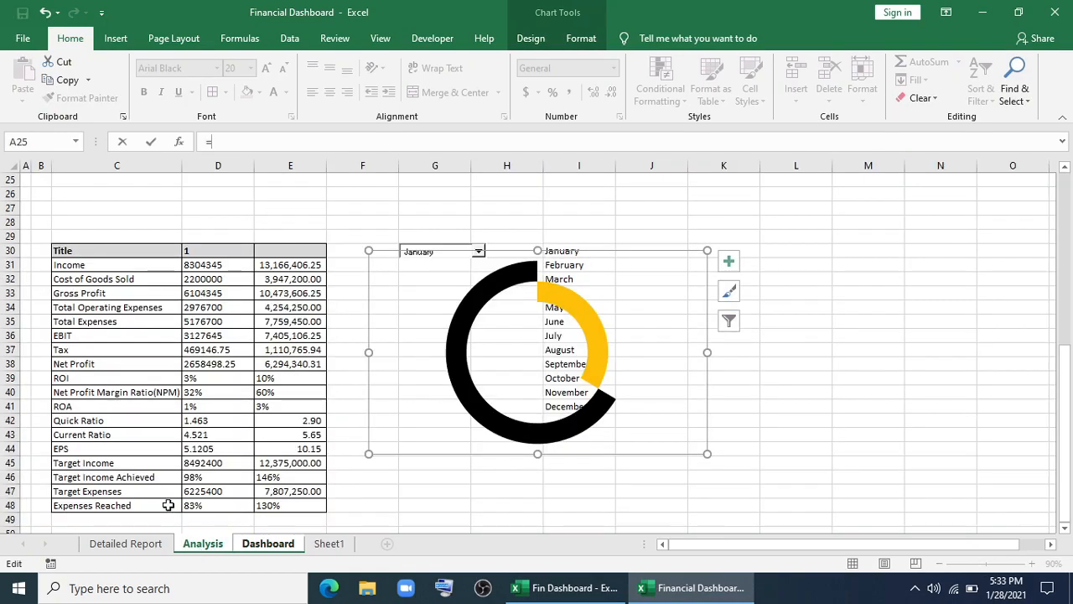
left_click(192, 420)
key("Return")
Link the fourth card's label text box to the Quick Ratio title in Analysis cell C42.
left_click(627, 293)
left_click(339, 142)
type("=")
left_click(202, 543)
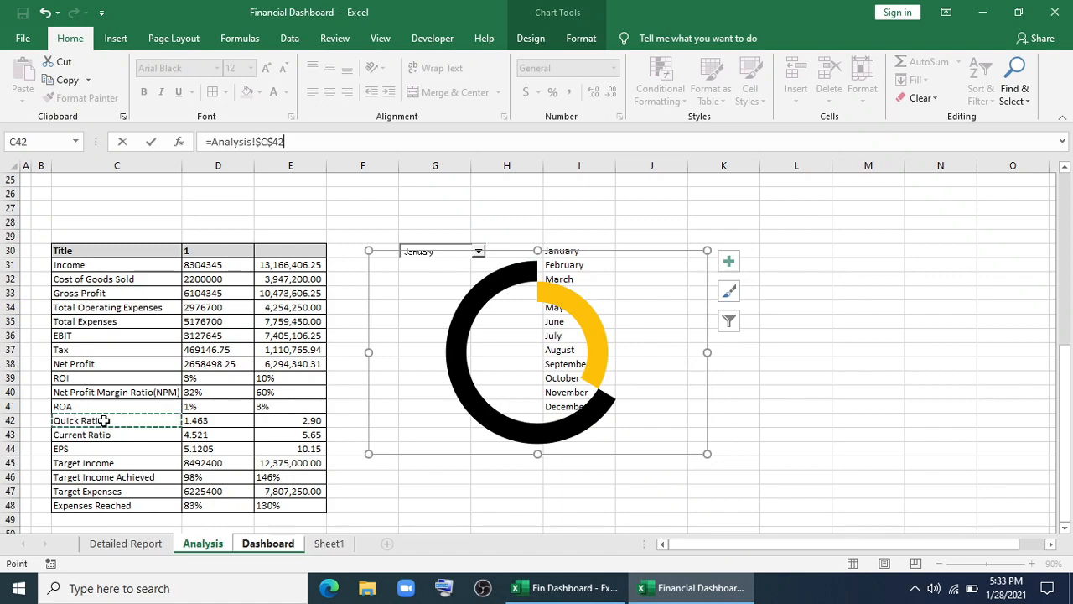
left_click(103, 420)
key("Return")
Copy the ROA card's label and value text formatting onto the fourth card's matching text boxes.
left_click(481, 294)
left_click(81, 98)
left_click(627, 289)
left_click(630, 274)
left_click(478, 275)
left_click(81, 98)
left_click(630, 274)
Reposition the Quick Ratio label inside the fourth card's doughnut and reduce its font size by two increments.
left_click(640, 299)
left_click_drag(654, 301, 639, 283)
left_click(283, 69)
left_click(283, 69)
left_click(642, 281)
left_click(602, 427)
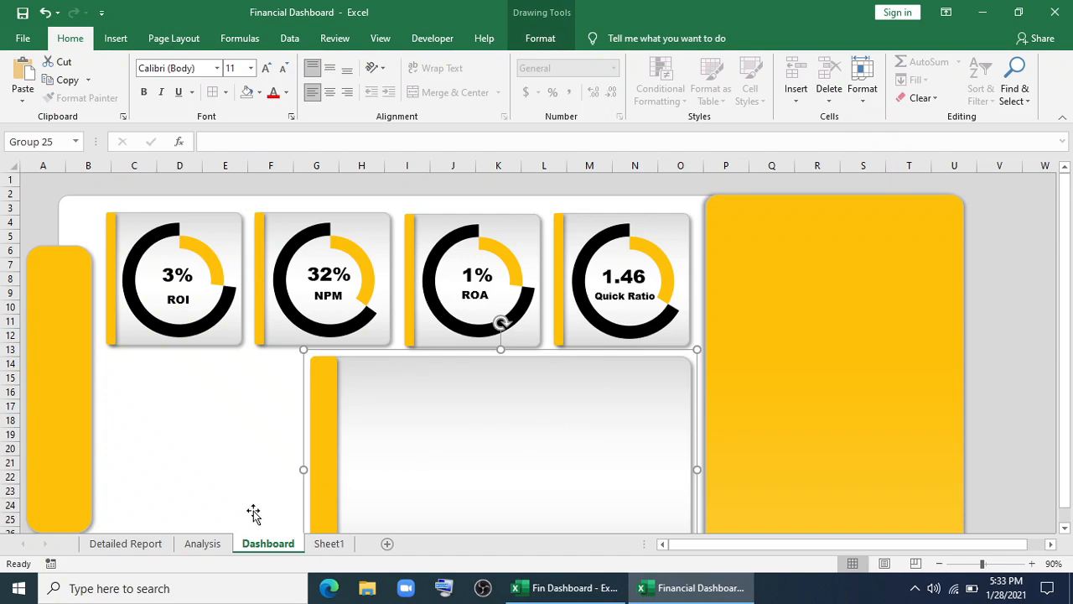
Delete the leftover Quick Ratio doughnut chart from the Analysis sheet.
left_click(203, 543)
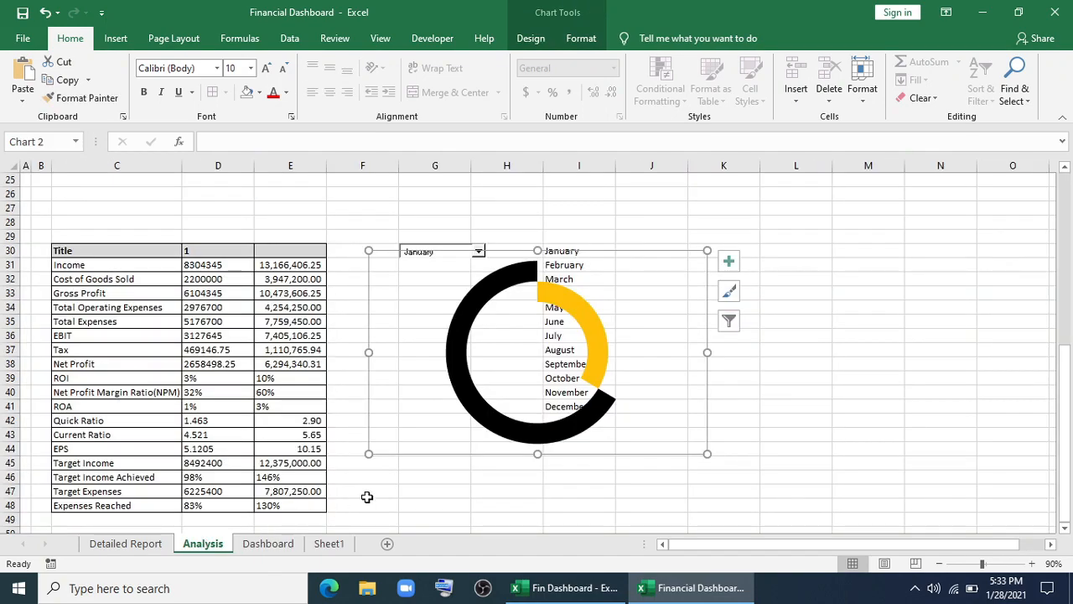
left_click_drag(630, 247, 1043, 244)
key("Delete")
Link Analysis cell G44 to the income value in D31 and title it Income in G43.
left_click(410, 447)
type("=")
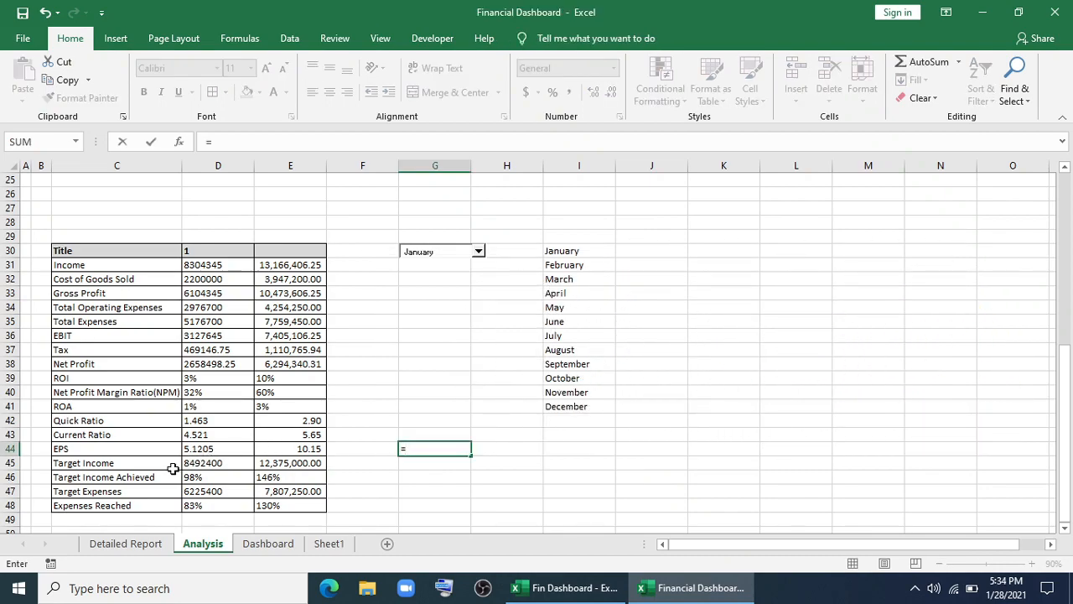
left_click(199, 265)
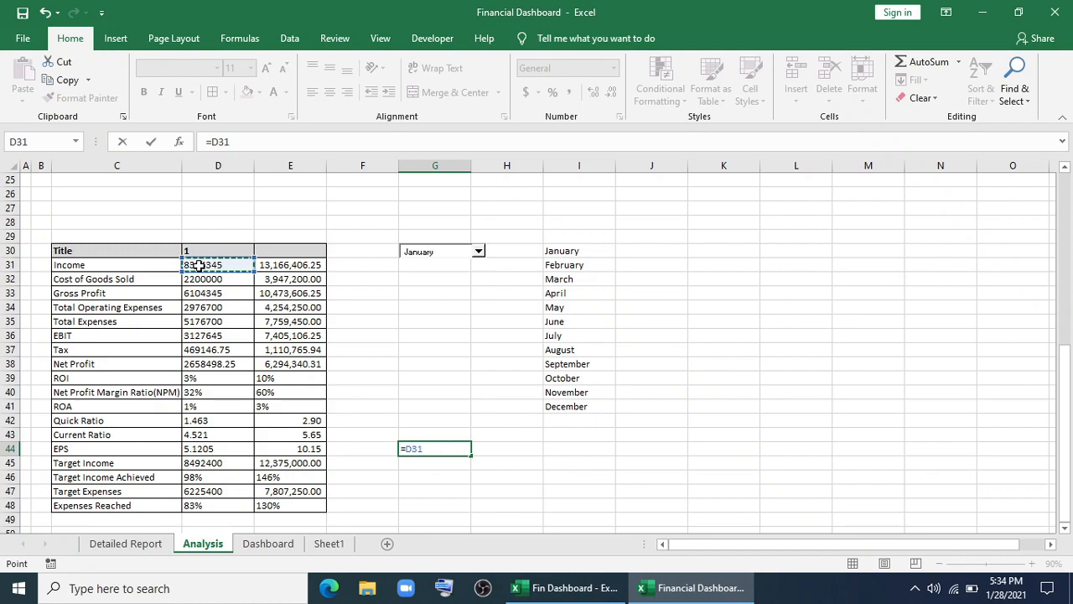
key("Return")
left_click(421, 436)
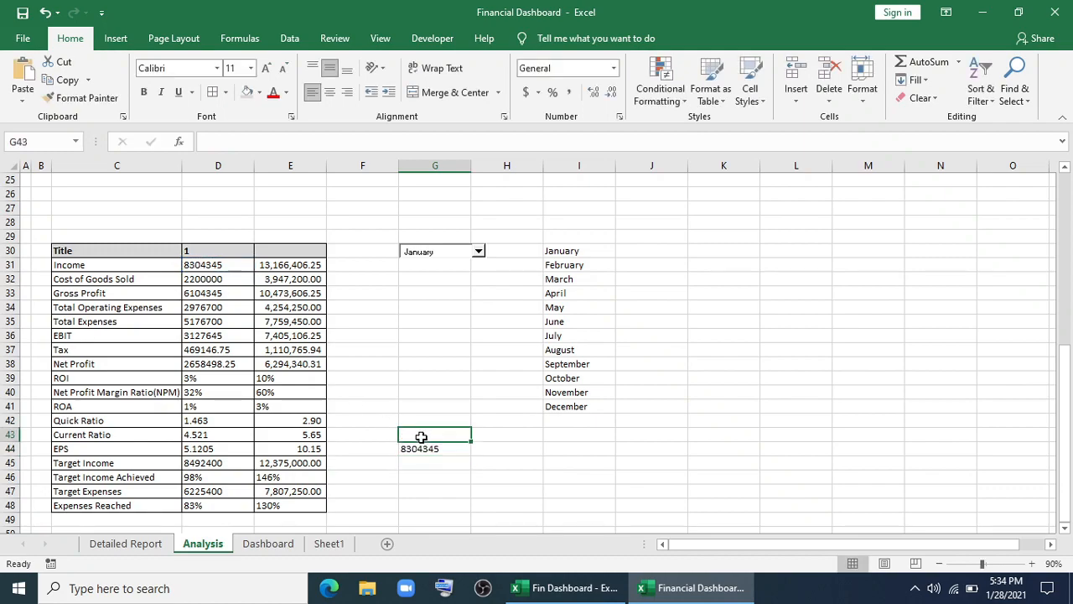
type("Income")
Enter the heading Expense in H43 and link H44 to the total expenses value in D35.
key("Tab")
type("E")
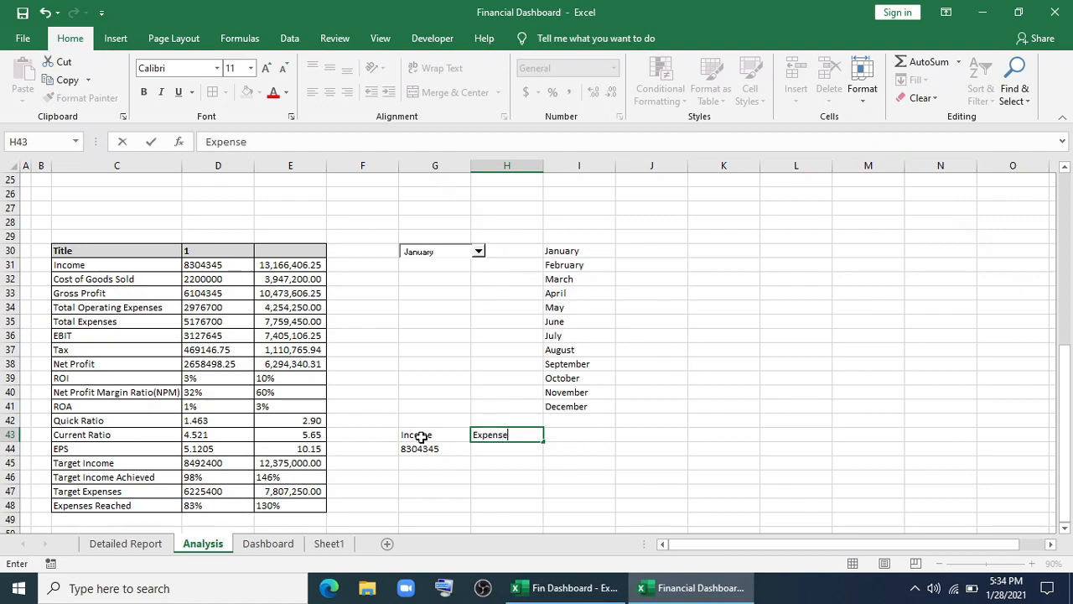
key("Return")
type("=")
left_click(204, 322)
key("Return")
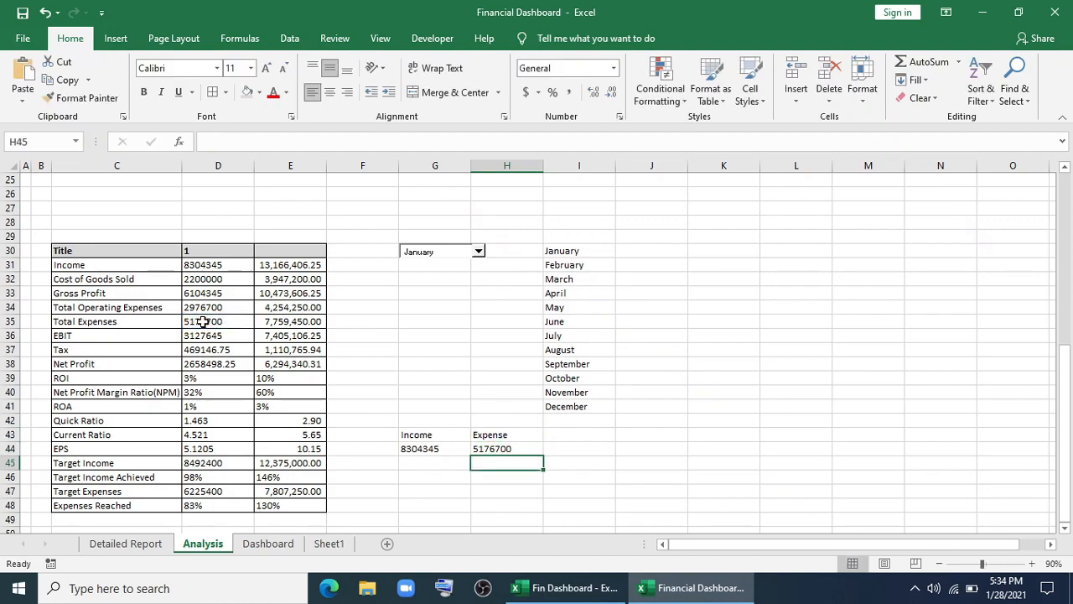
Insert a Treemap chart from the Income and Expense data in G43:H44.
left_click_drag(434, 434, 486, 443)
left_click(116, 38)
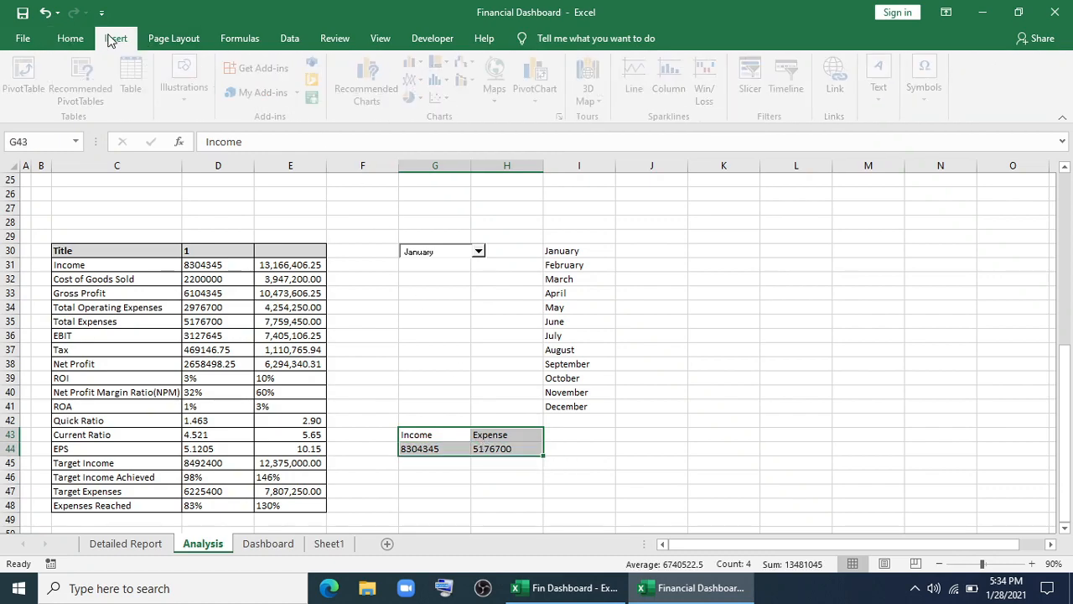
left_click(443, 62)
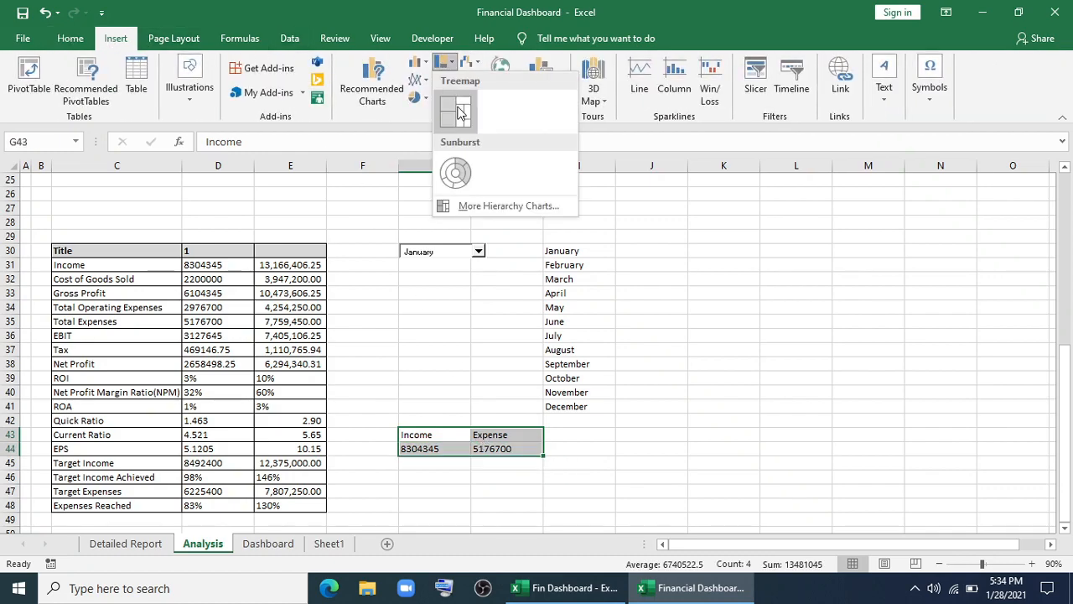
left_click(456, 108)
Remove the legend and the title from the treemap chart.
left_click(541, 290)
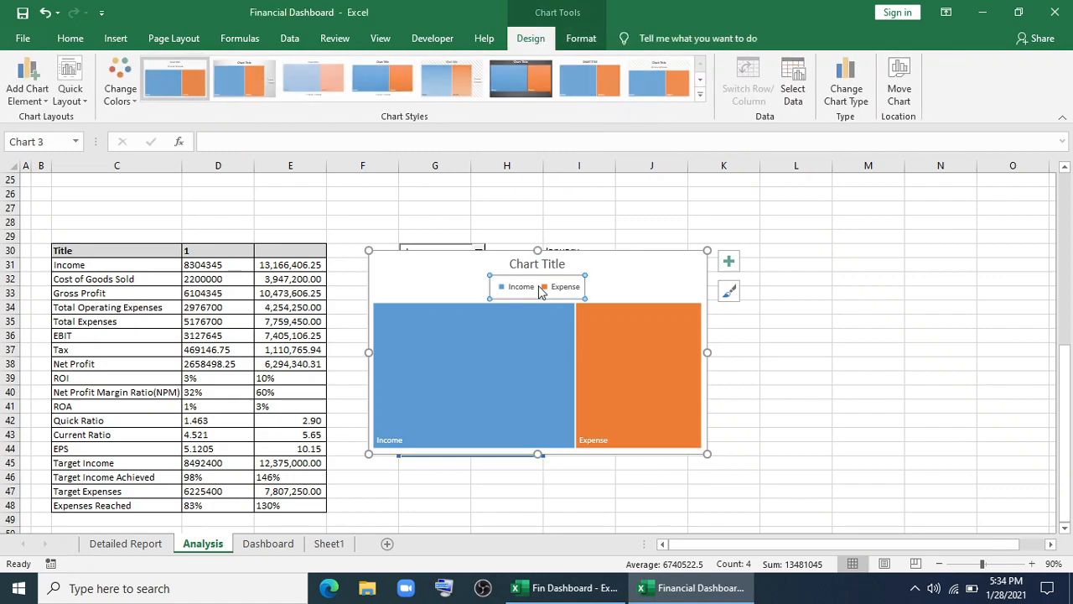
key("Delete")
left_click(538, 263)
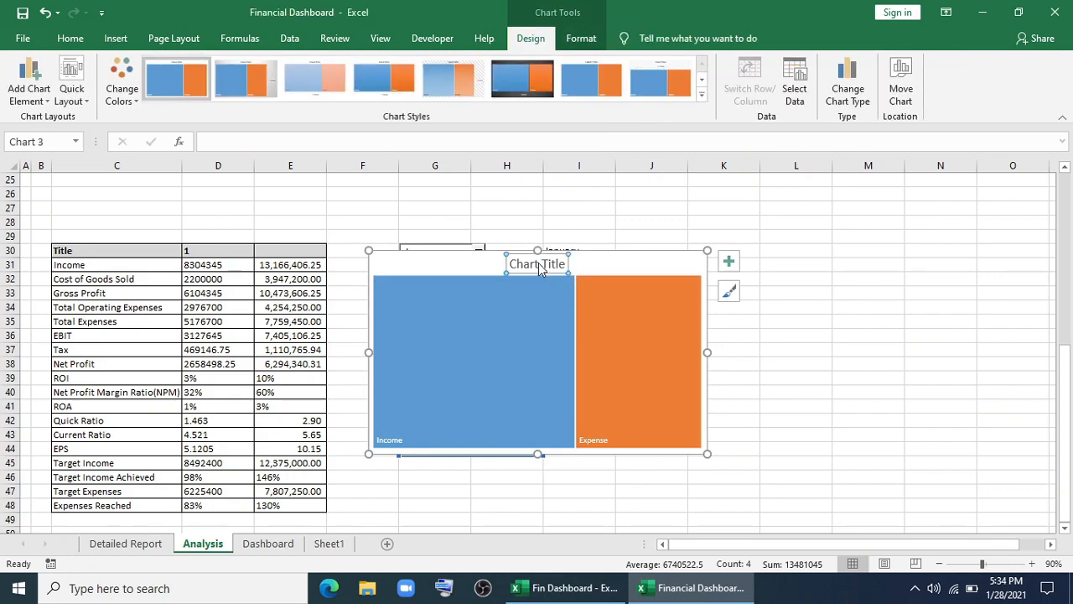
key("Delete")
Set the treemap's data labels to show the category name and value without the series name.
left_click(387, 443)
right_click(388, 446)
left_click(406, 434)
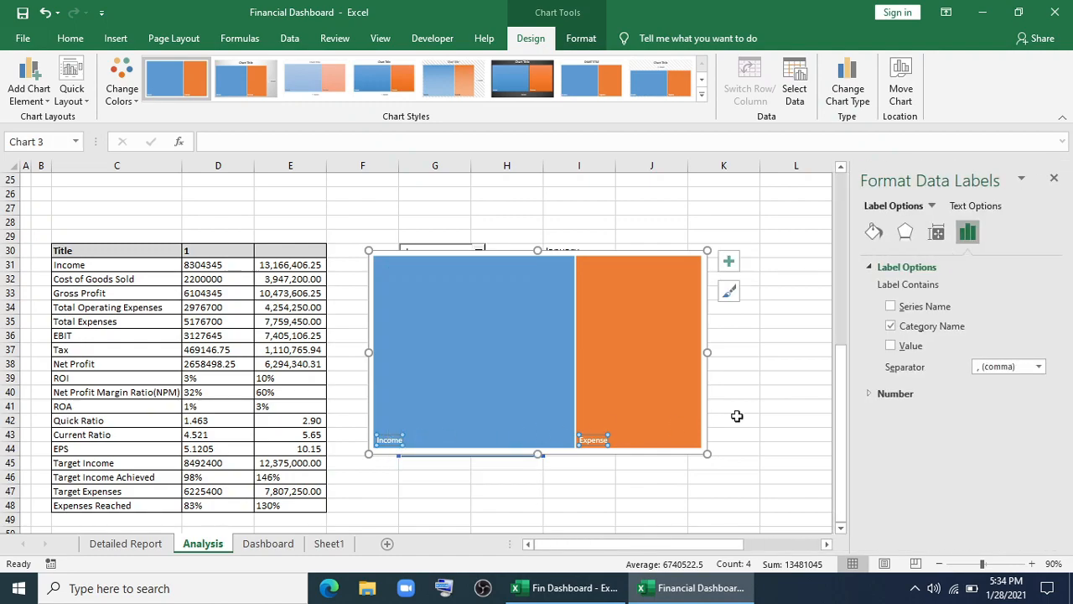
left_click(892, 307)
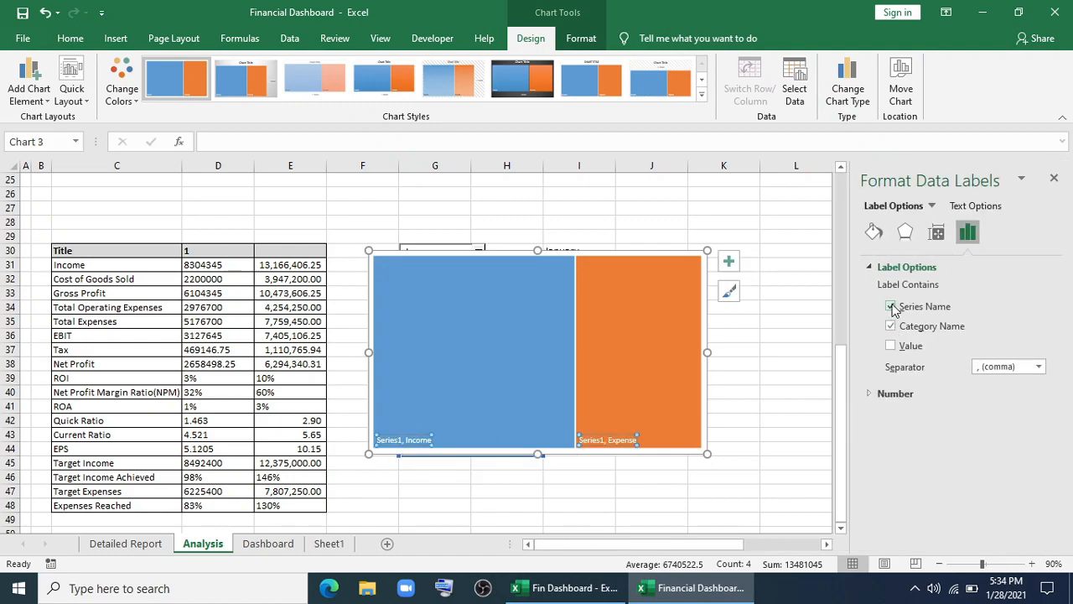
left_click(892, 347)
left_click(892, 307)
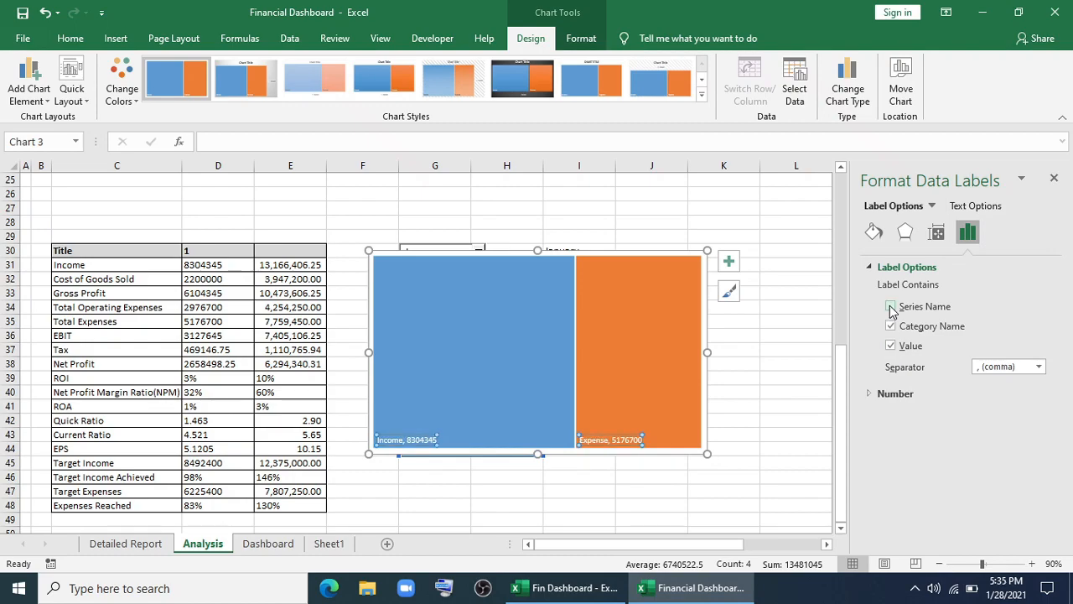
Set the treemap data label separator to New Line and close the label formatting options.
left_click(1038, 367)
left_click(1014, 443)
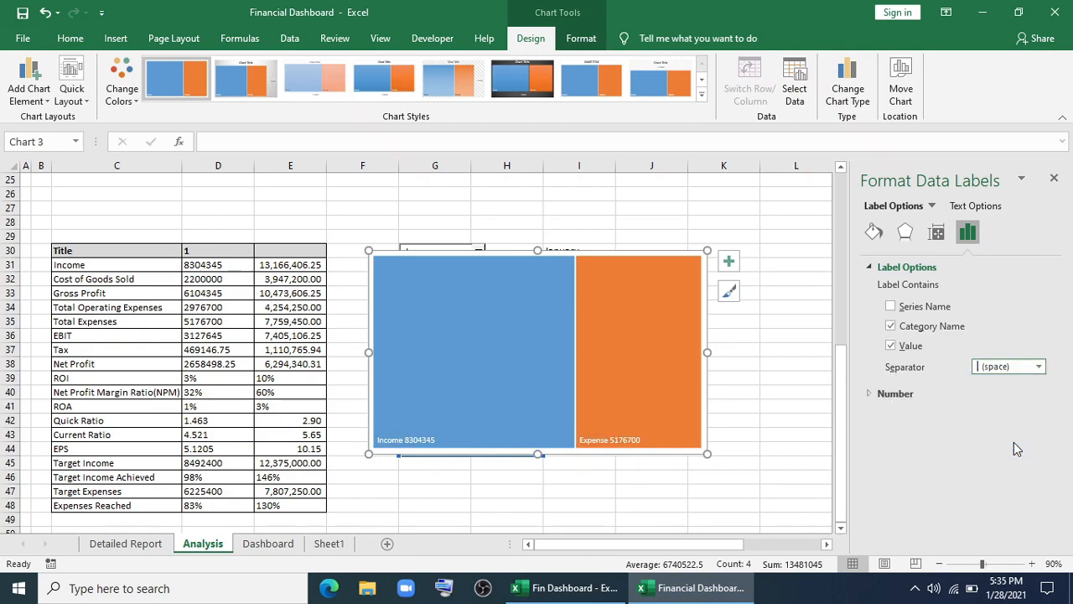
left_click(1039, 369)
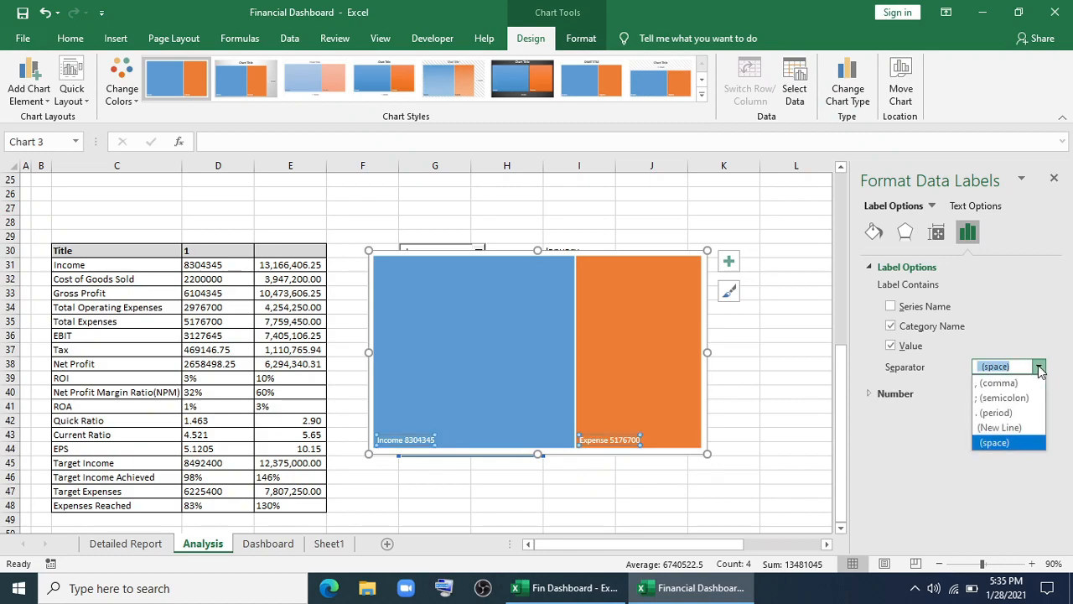
left_click(1017, 427)
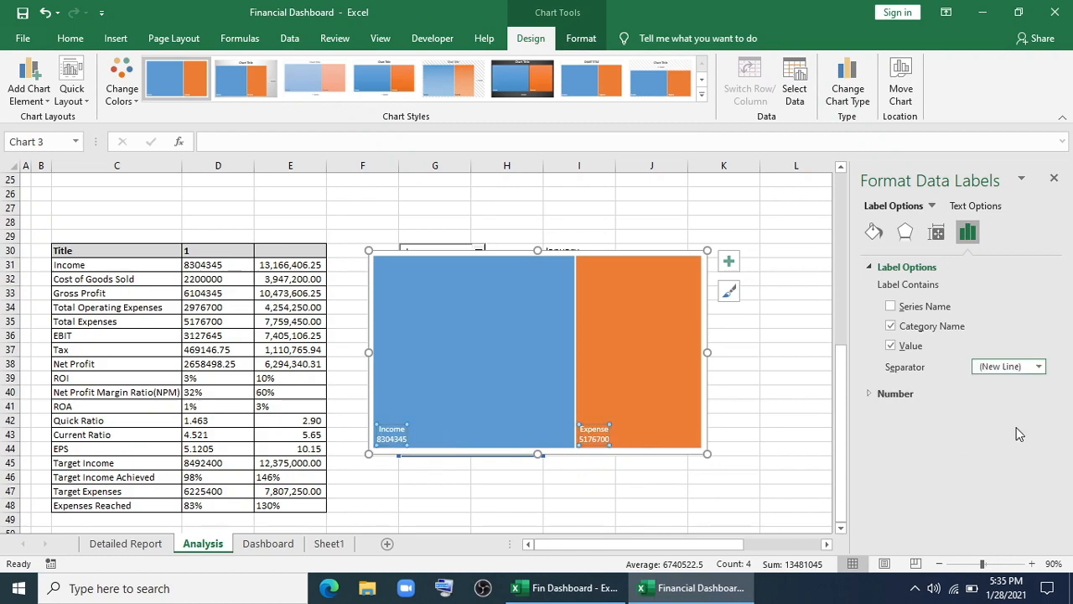
left_click(1054, 181)
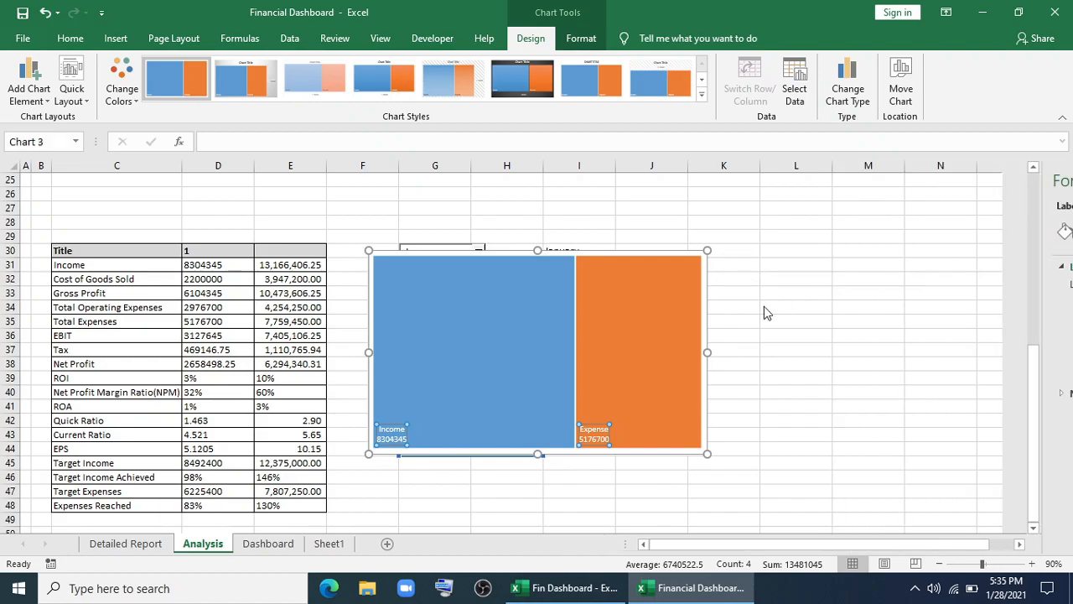
Format the treemap's Income label in orange Arial Black at size 9.
left_click(286, 98)
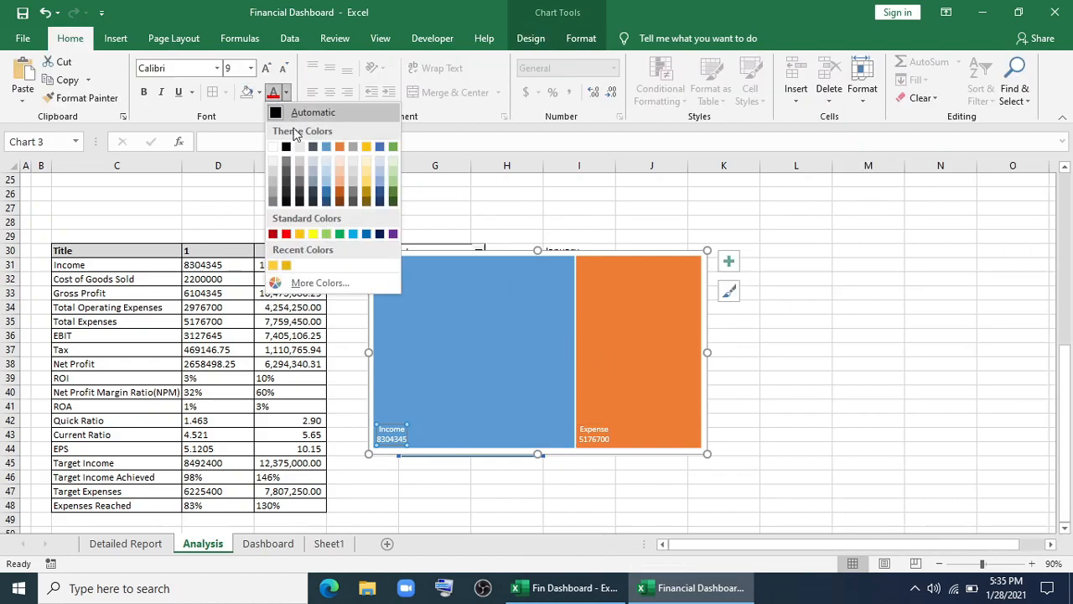
left_click(303, 233)
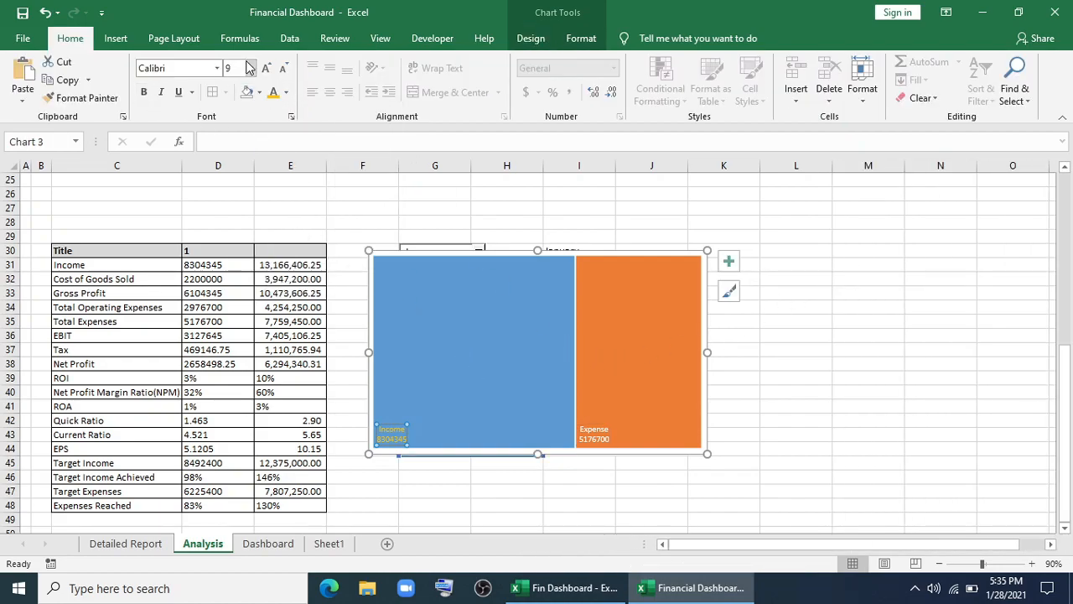
left_click(216, 68)
scroll(198, 167, "up", 10)
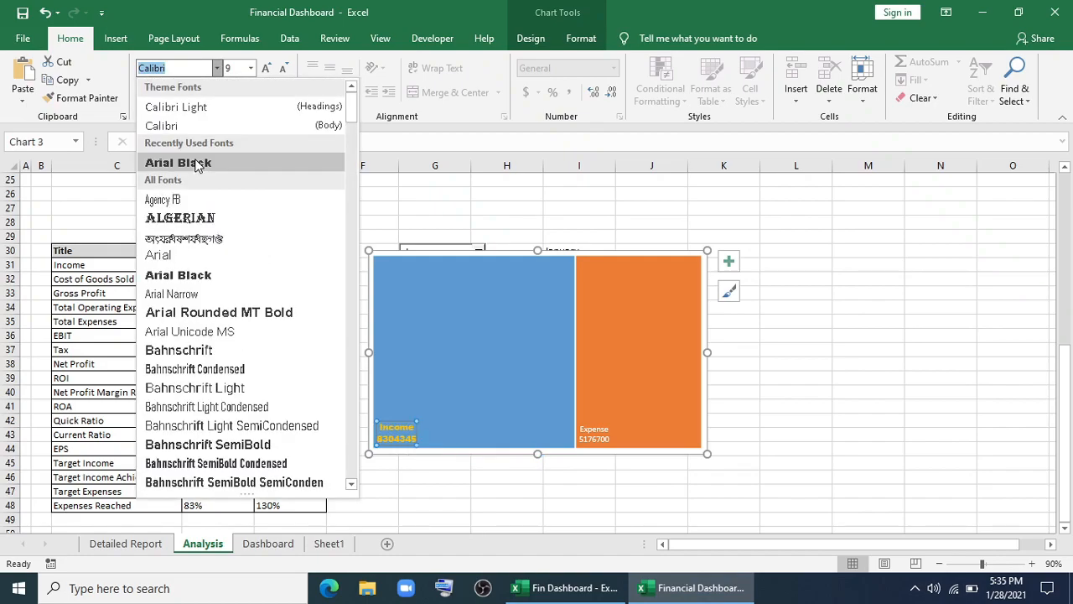
left_click(165, 160)
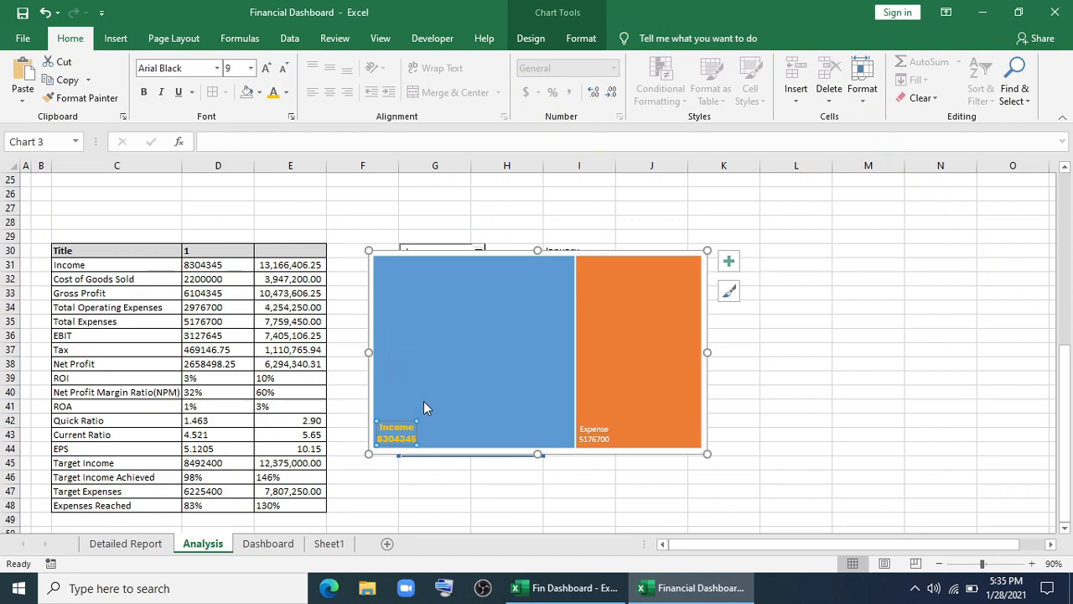
left_click(283, 68)
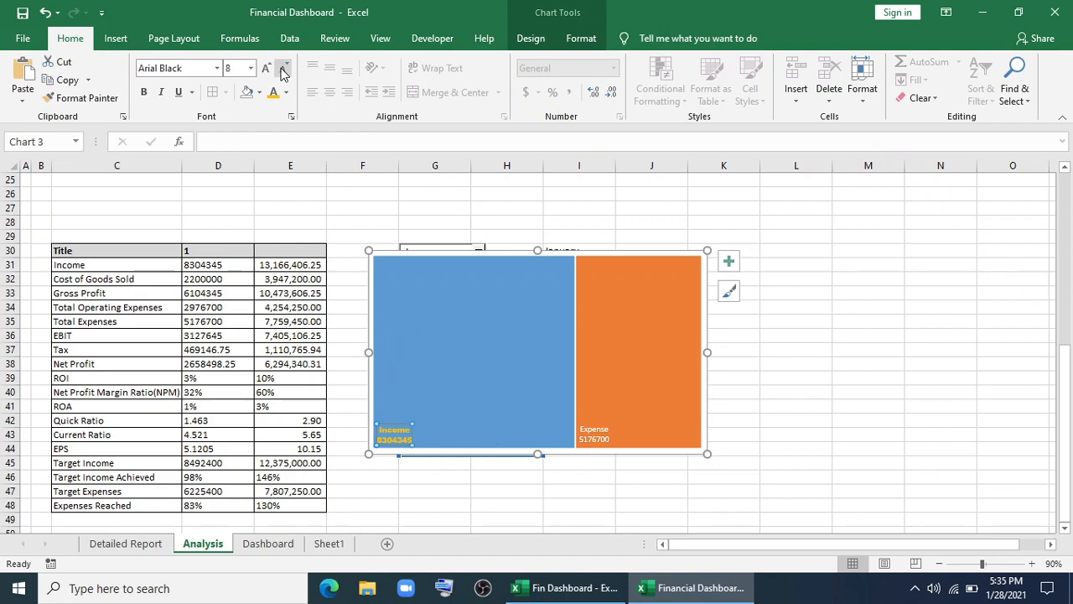
left_click(266, 68)
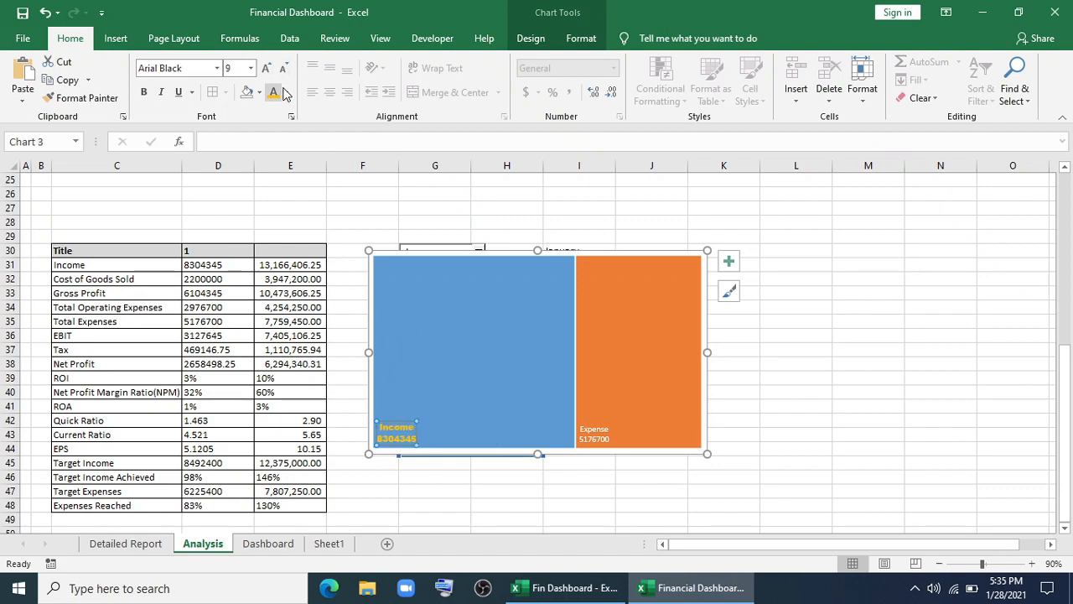
Format the treemap's Expense label in black Arial Black.
left_click(593, 443)
left_click(286, 92)
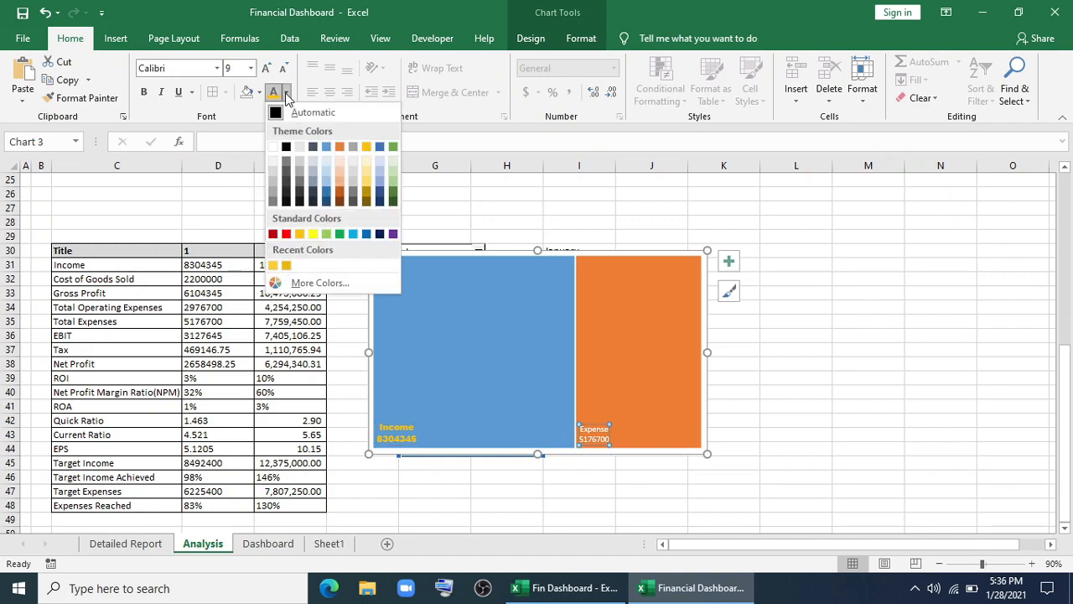
left_click(286, 147)
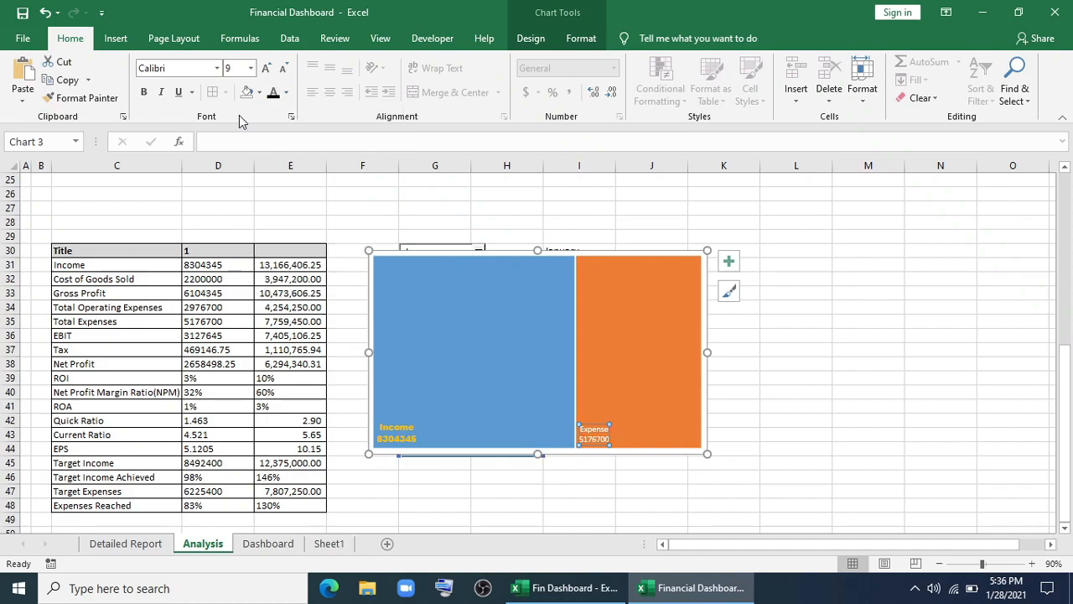
left_click(217, 67)
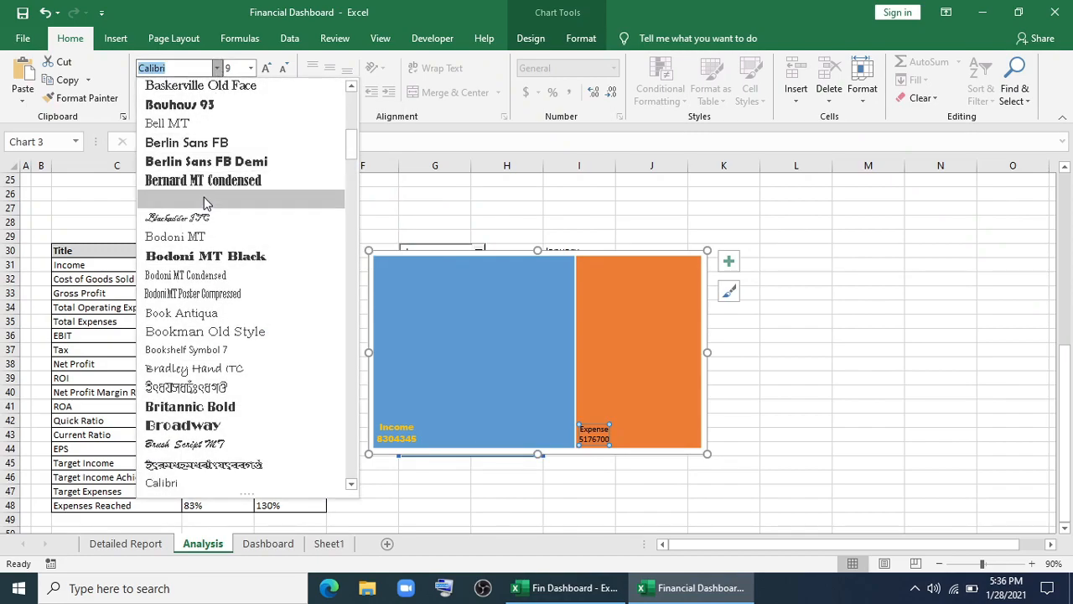
scroll(206, 202, "up", 10)
left_click(194, 159)
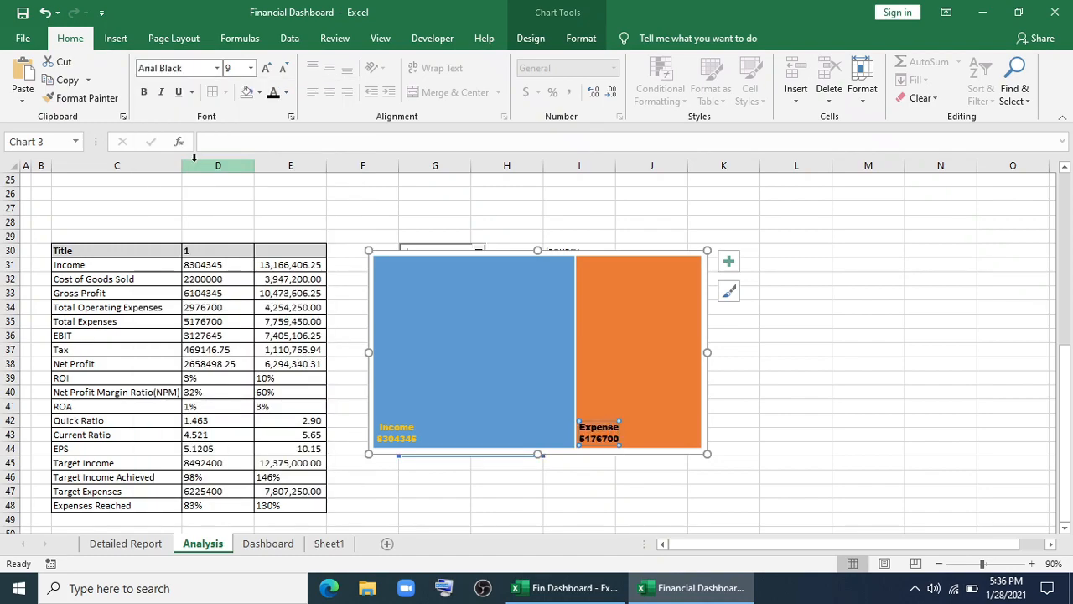
Fill the treemap's Income block with black and its Expense block with orange.
left_click(470, 306)
left_click(470, 305)
left_click(443, 64)
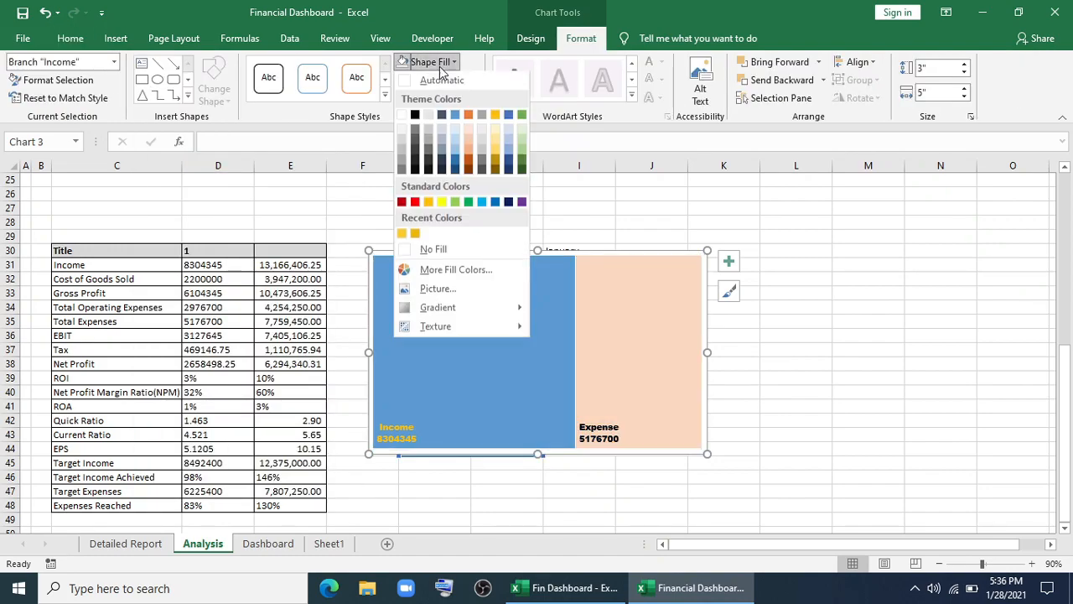
left_click(414, 113)
left_click(627, 285)
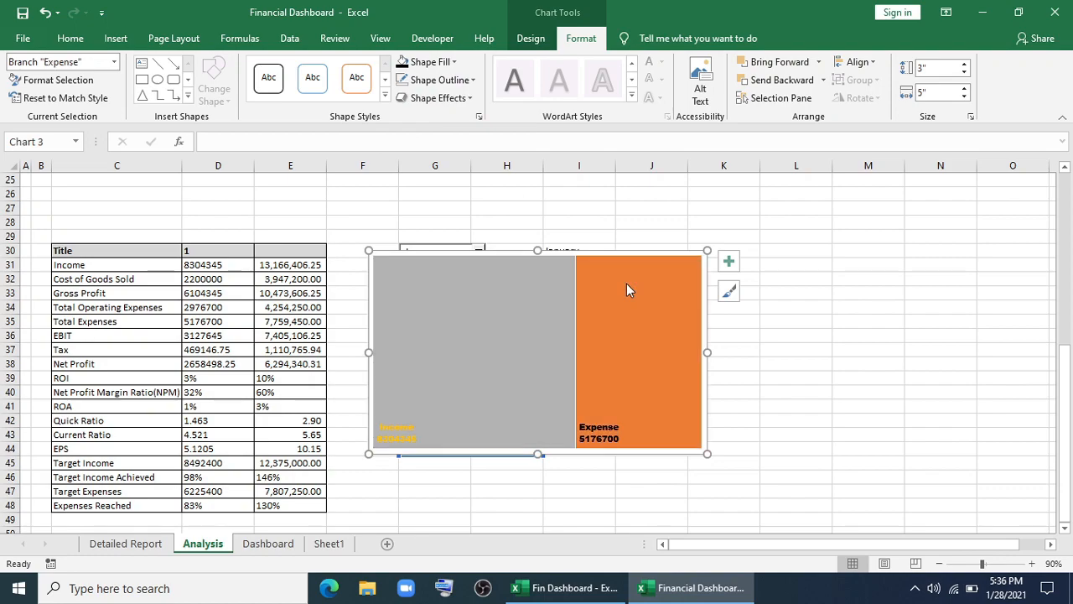
left_click(437, 62)
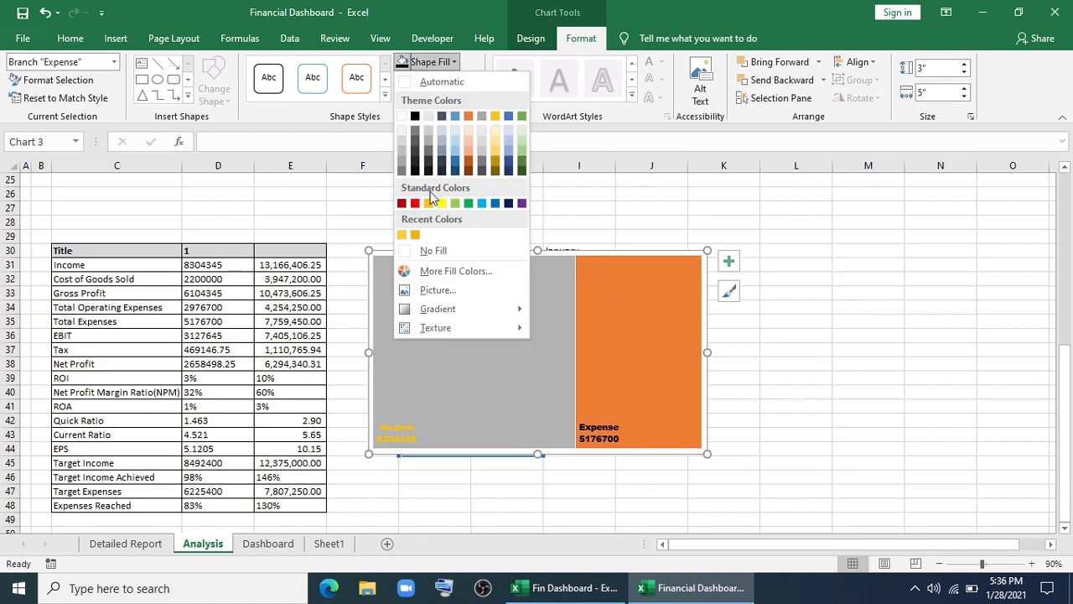
left_click(428, 203)
left_click(857, 402)
Apply the custom number format 0.00,,"Million" to the treemap's data labels and close the label formatting options.
left_click(399, 432)
left_click(399, 432)
right_click(402, 434)
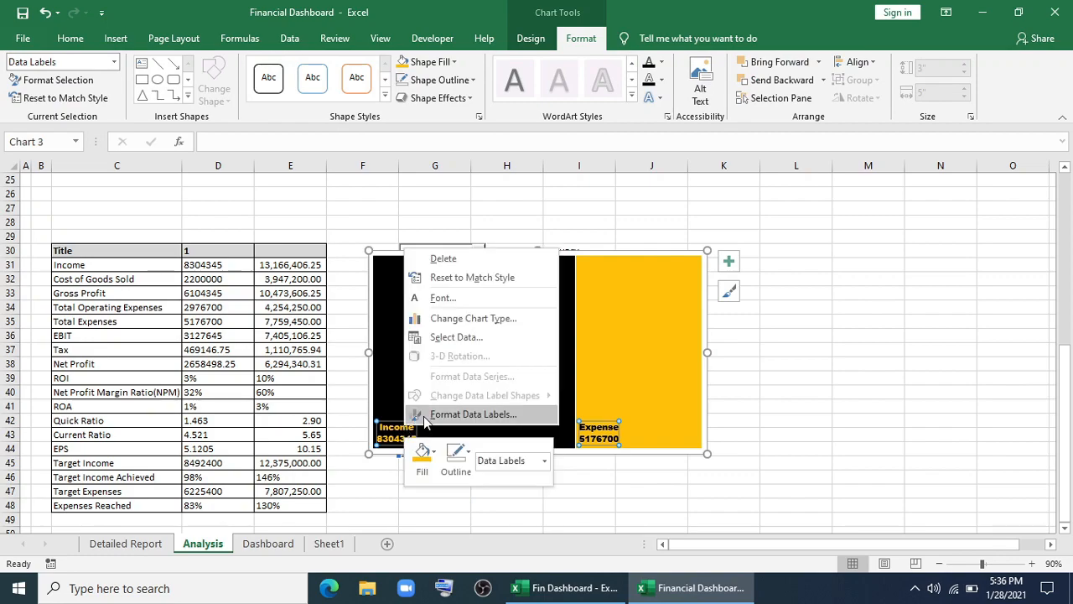
left_click(469, 414)
left_click(872, 395)
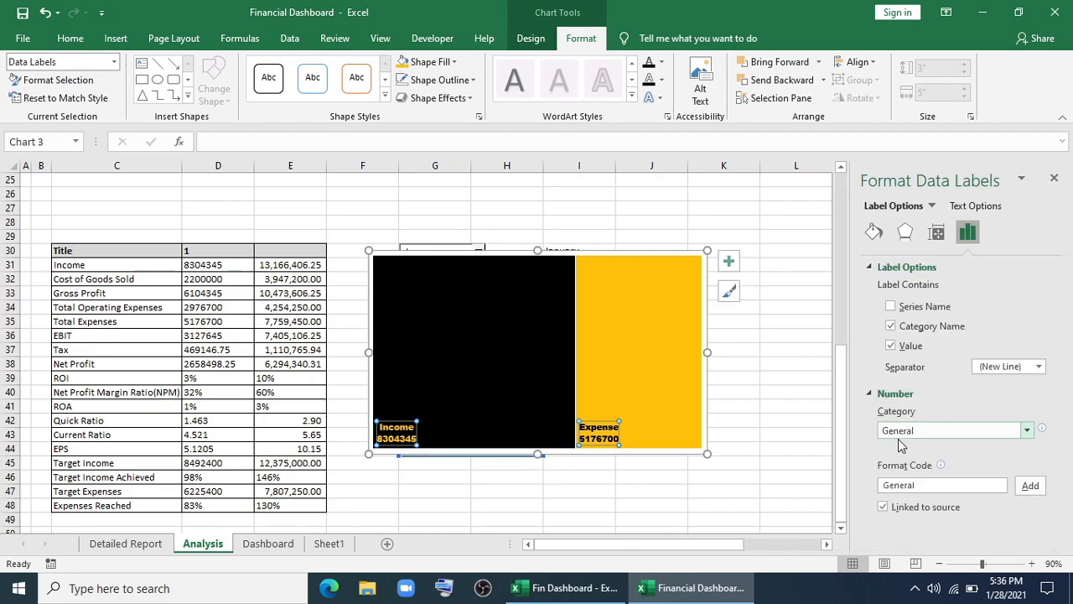
double_click(922, 483)
type("0.00,,\"Million")
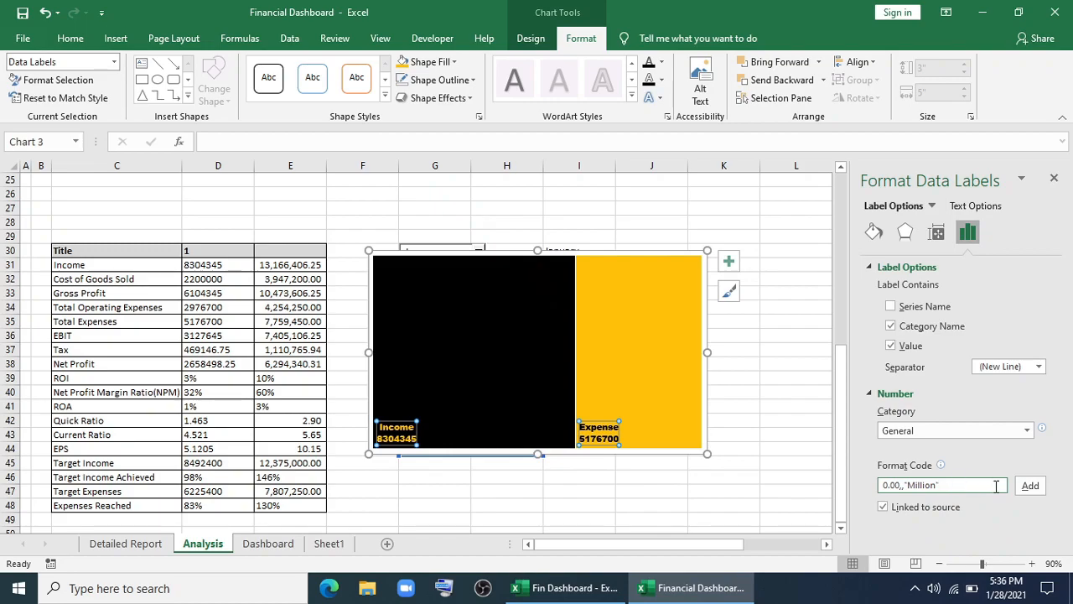
left_click(1032, 487)
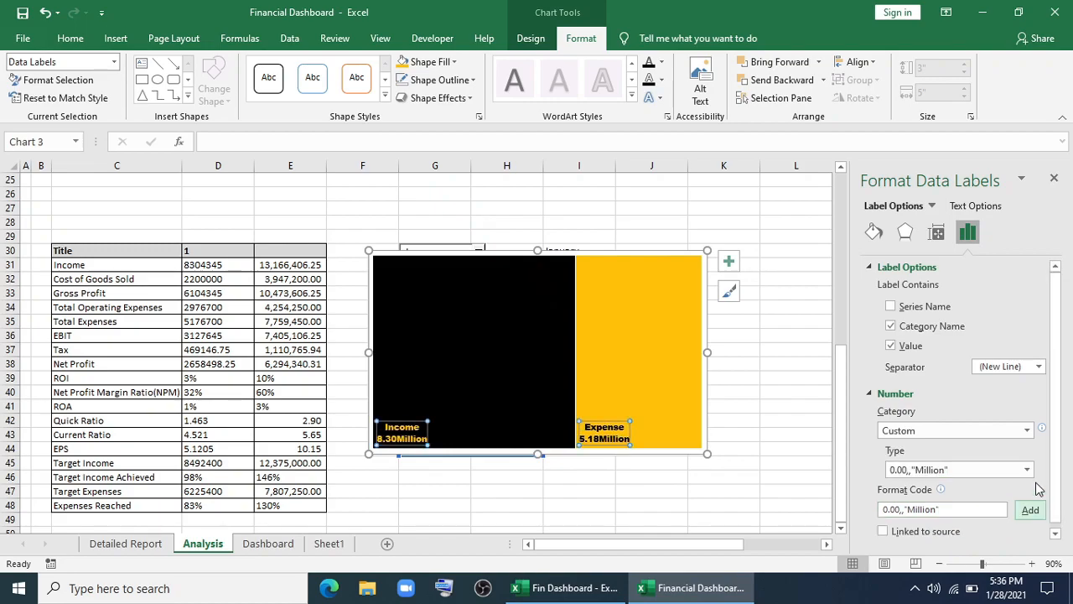
left_click(1054, 179)
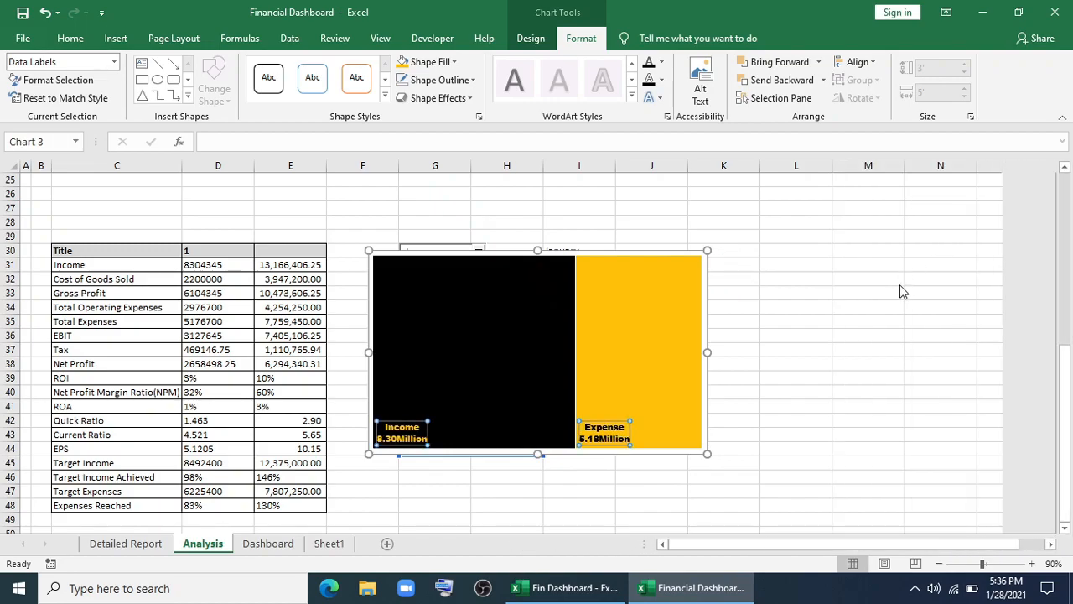
left_click(826, 310)
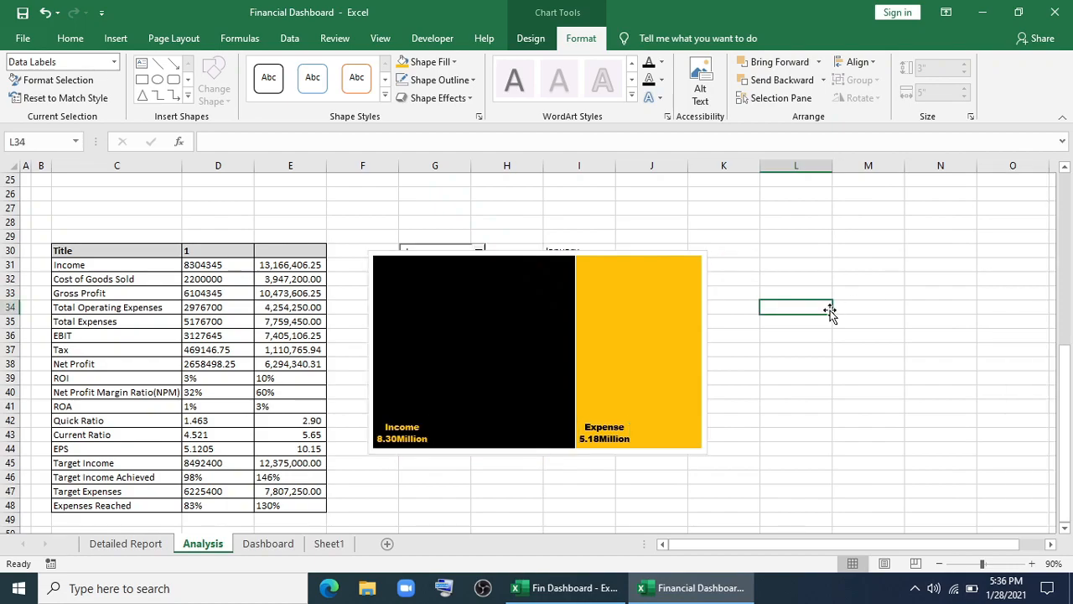
Copy the formatted treemap from the Analysis sheet to the Dashboard sheet.
left_click(684, 254)
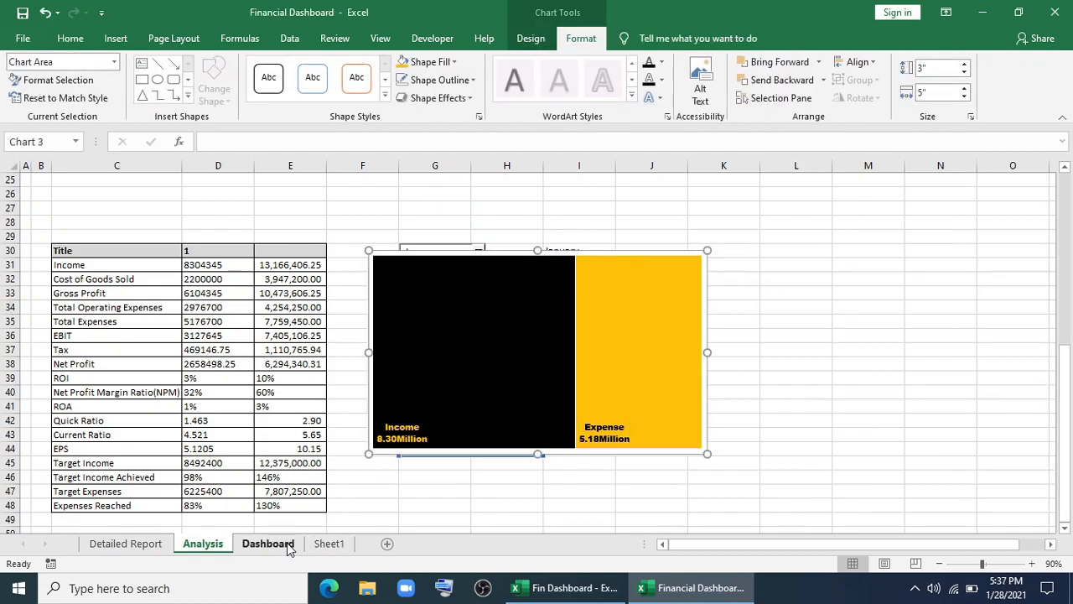
left_click(269, 544)
key("ctrl+v")
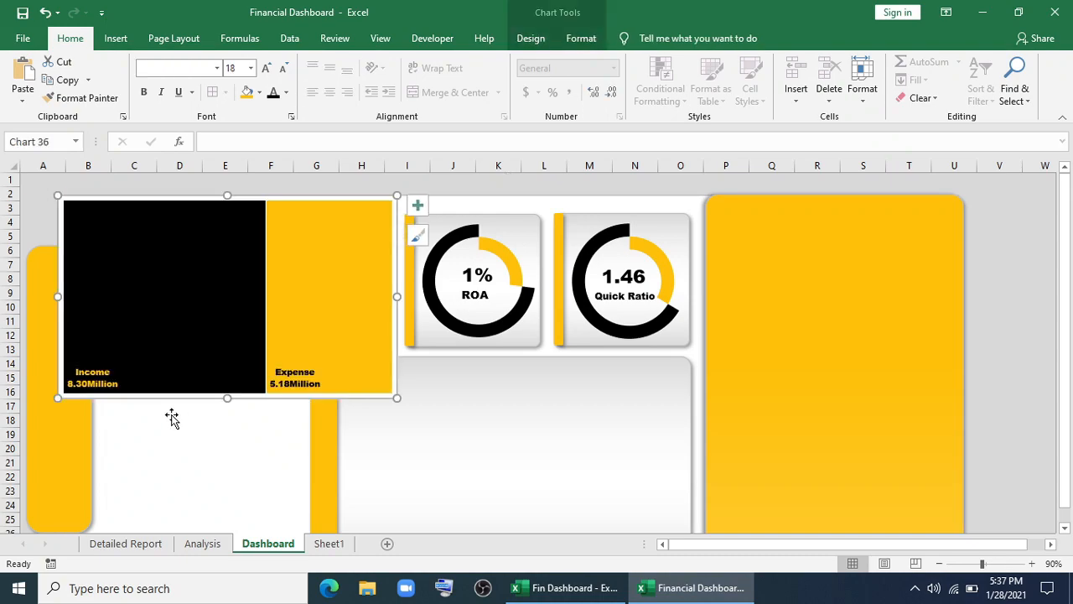
Fit the pasted treemap into the blank area below the first two ratio cards, and delete the original from the Analysis sheet.
left_click_drag(180, 391, 223, 509)
scroll(441, 325, "down", 2)
left_click_drag(441, 325, 307, 328)
left_click_drag(204, 430, 206, 458)
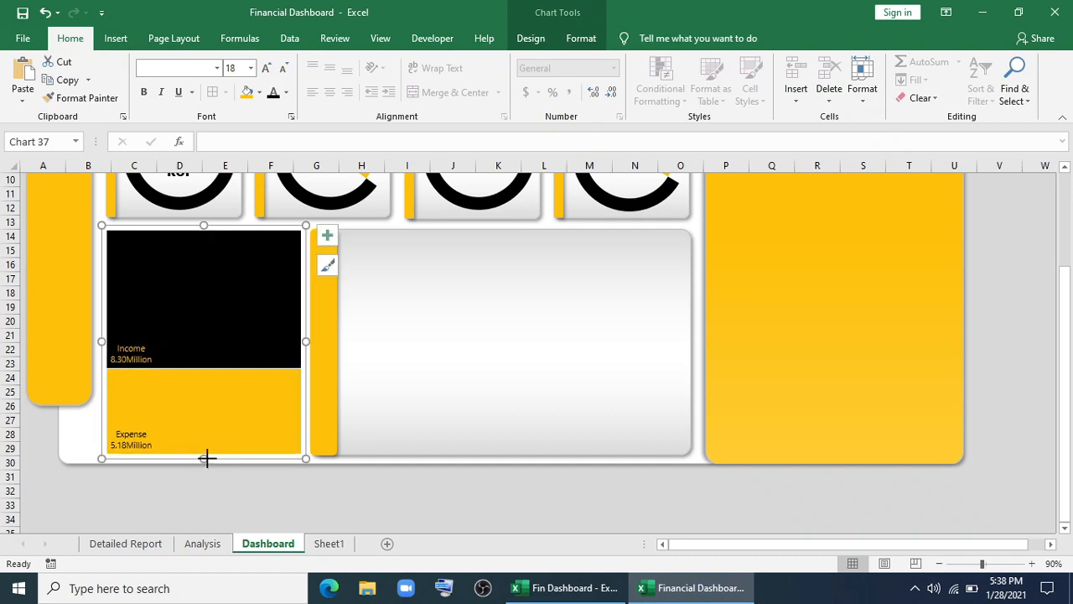
left_click(222, 505)
left_click(211, 543)
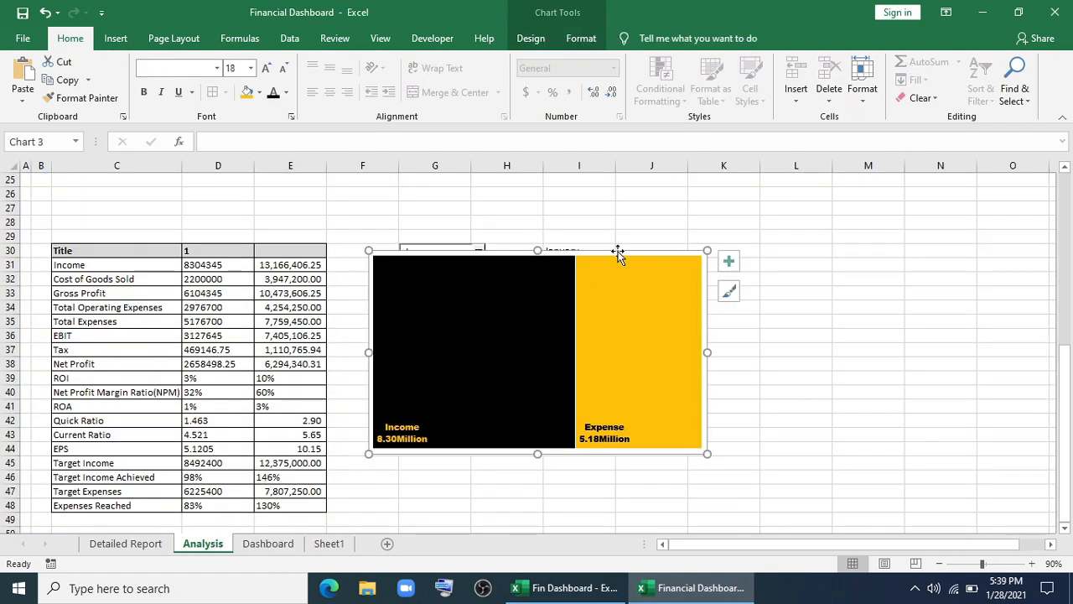
key("Delete")
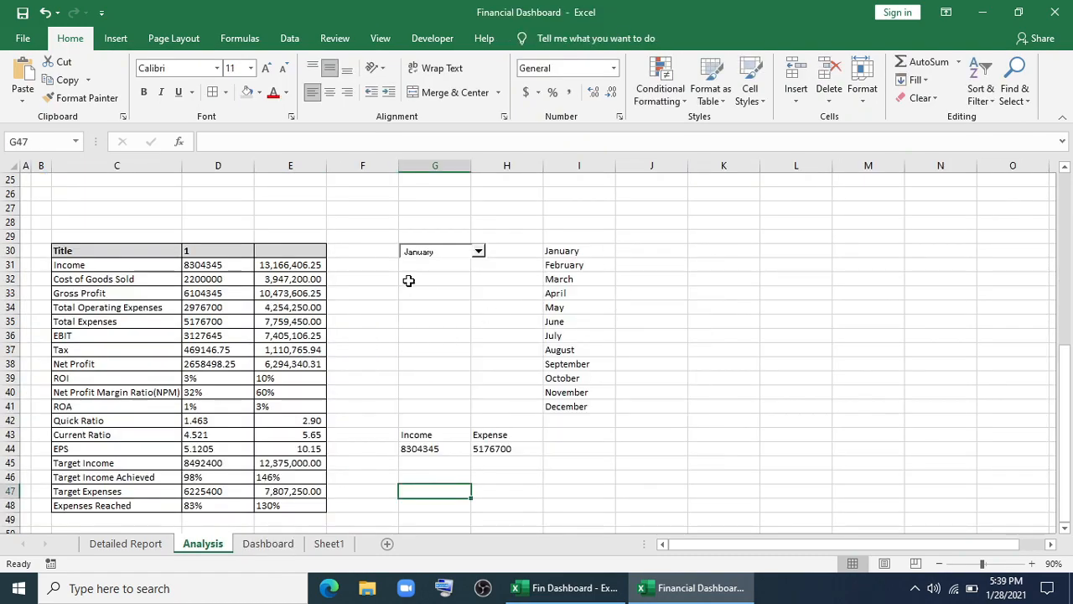
Link cells G32 to G34 to the Income, Cost of Goods Sold and Total Operating Expenses titles in C31, C32 and C34.
left_click(406, 277)
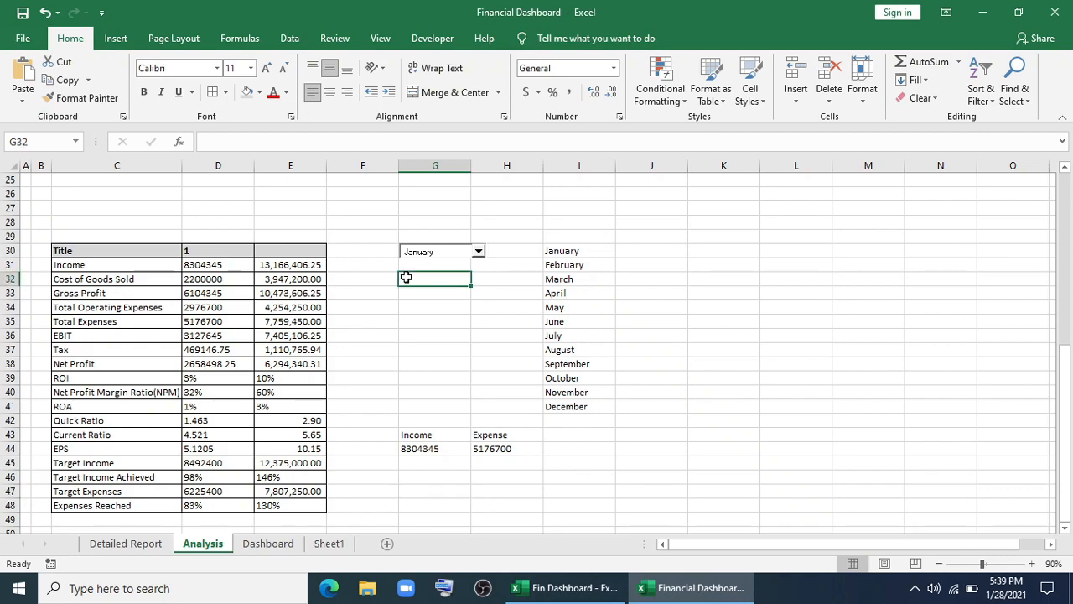
type("=")
left_click(112, 263)
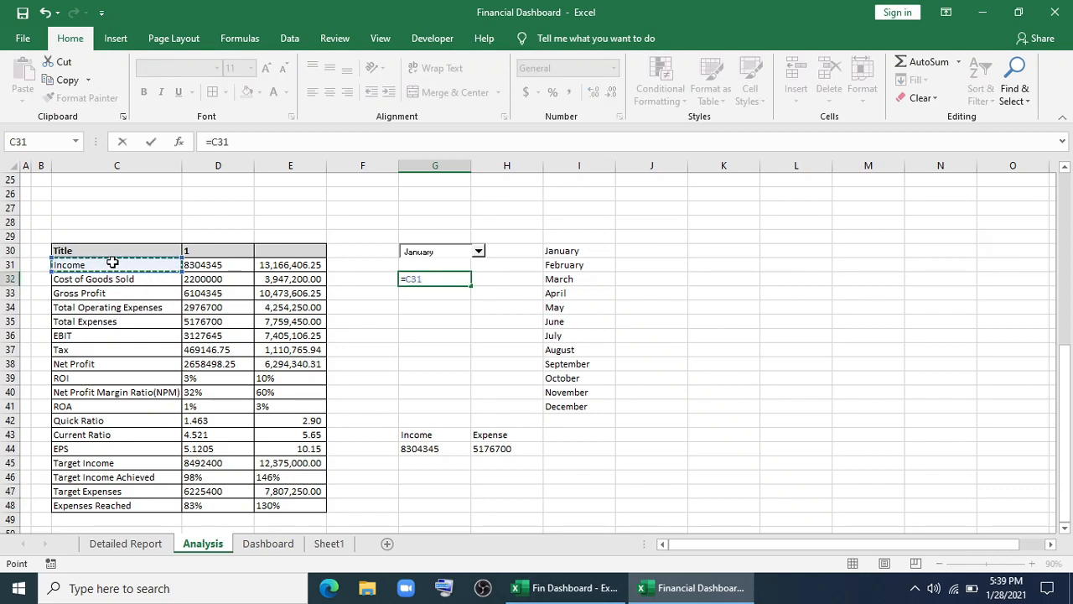
key("Return")
type("=")
left_click(114, 279)
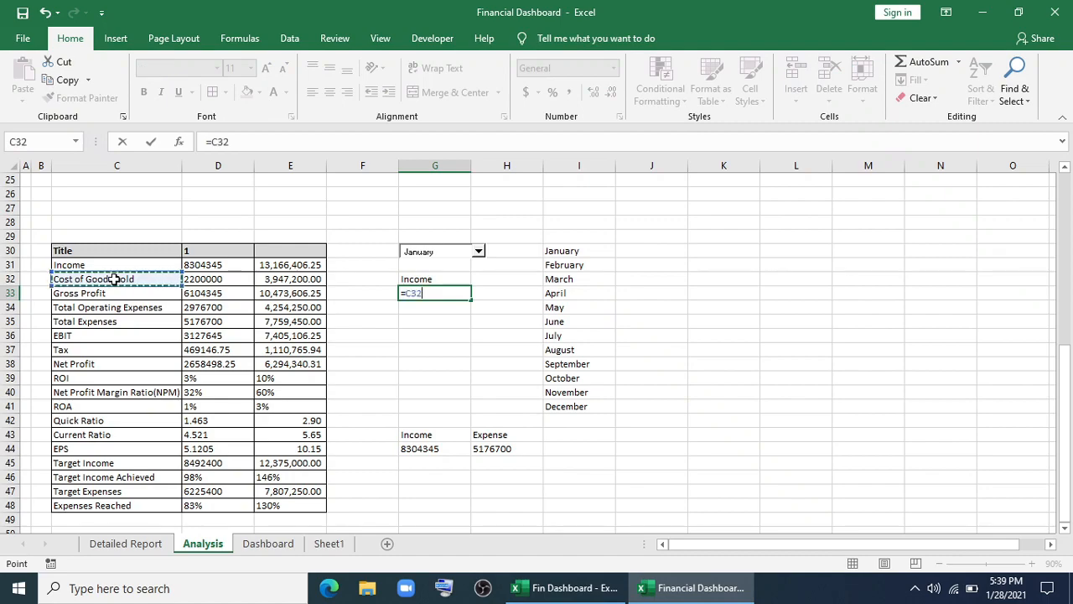
key("Return")
type("=")
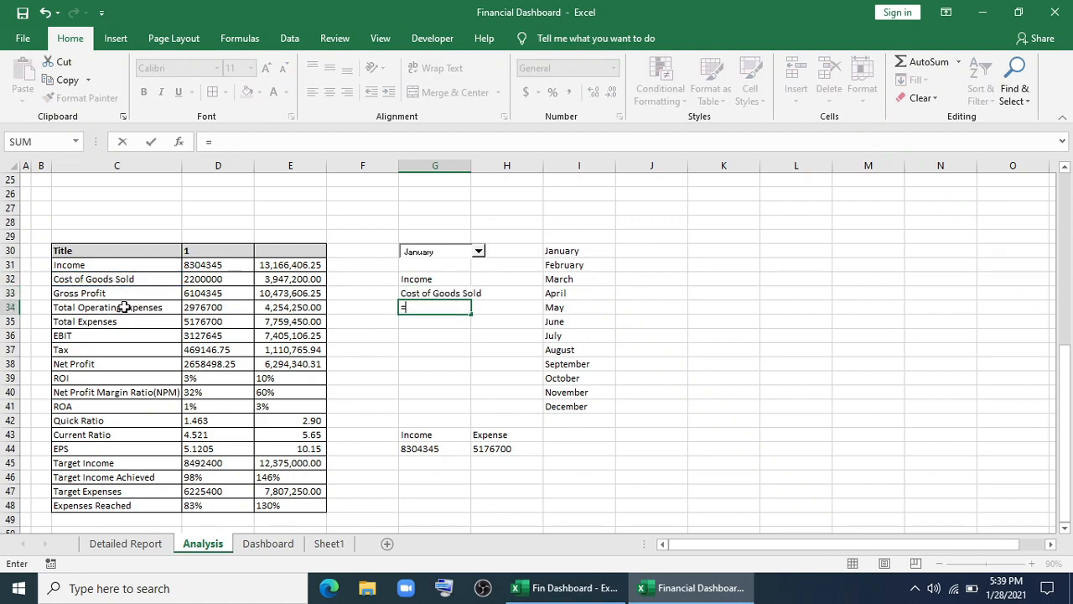
left_click(124, 307)
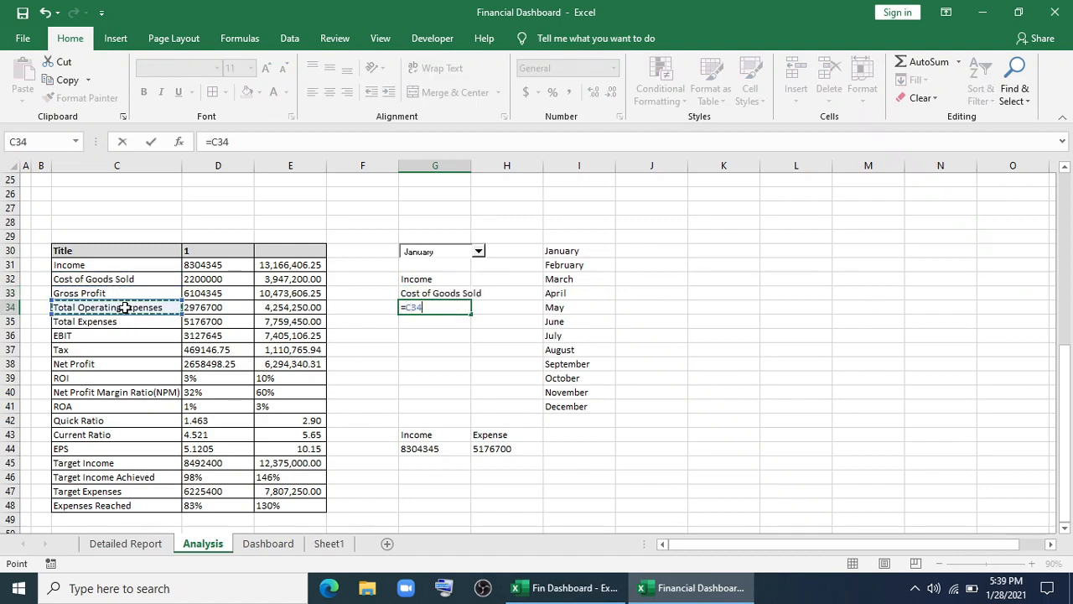
key("Return")
Link G35 and G36 to the Tax and Net Profit titles in column C, and enter Total in G37.
type("=")
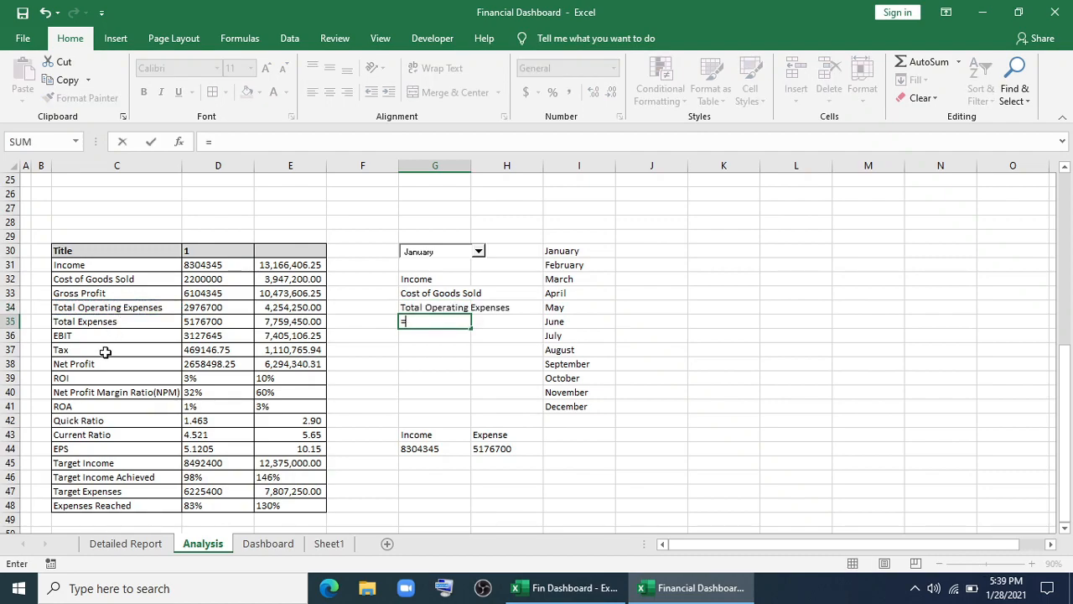
left_click(106, 350)
key("Return")
type("=")
left_click(103, 363)
key("Return")
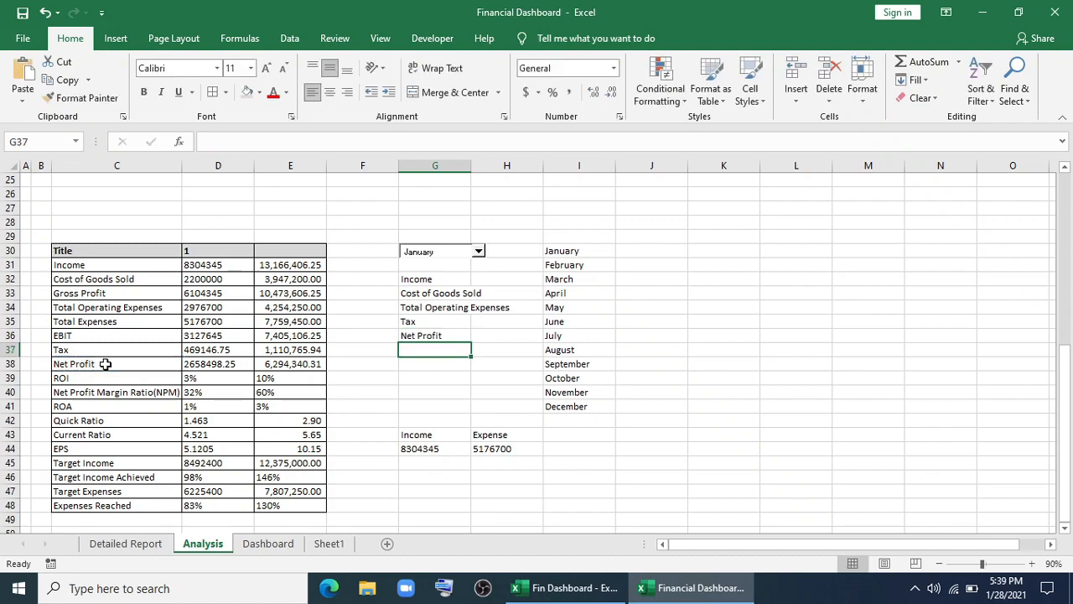
type("To")
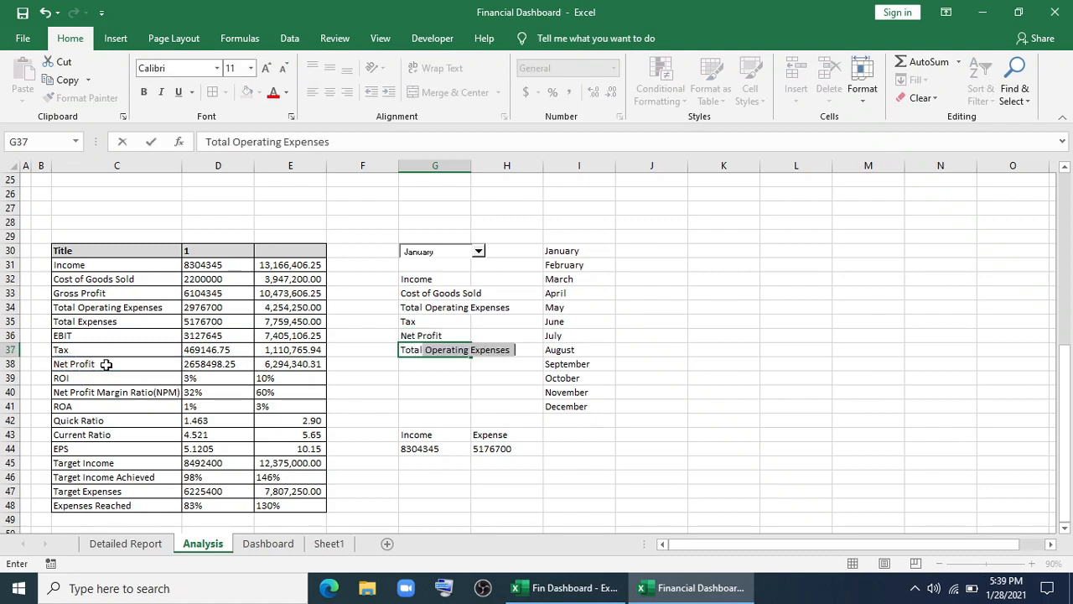
type("tal")
key("BackSpace")
key("Return")
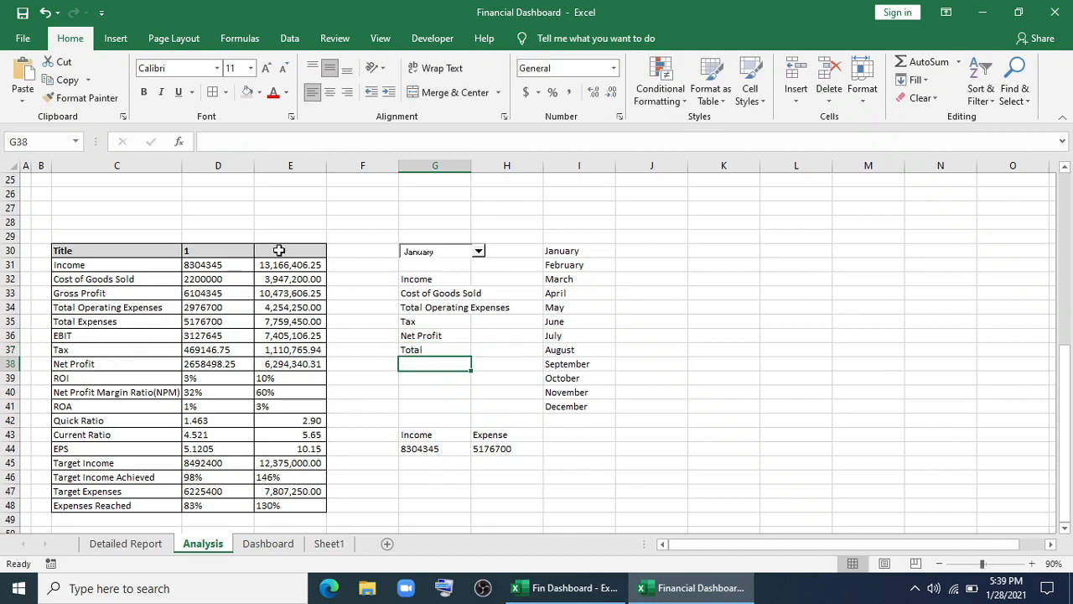
Widen columns G and H and fill the formulas in G32:G36 across into column H.
left_click_drag(546, 166, 617, 182)
left_click_drag(473, 165, 521, 166)
left_click(541, 278)
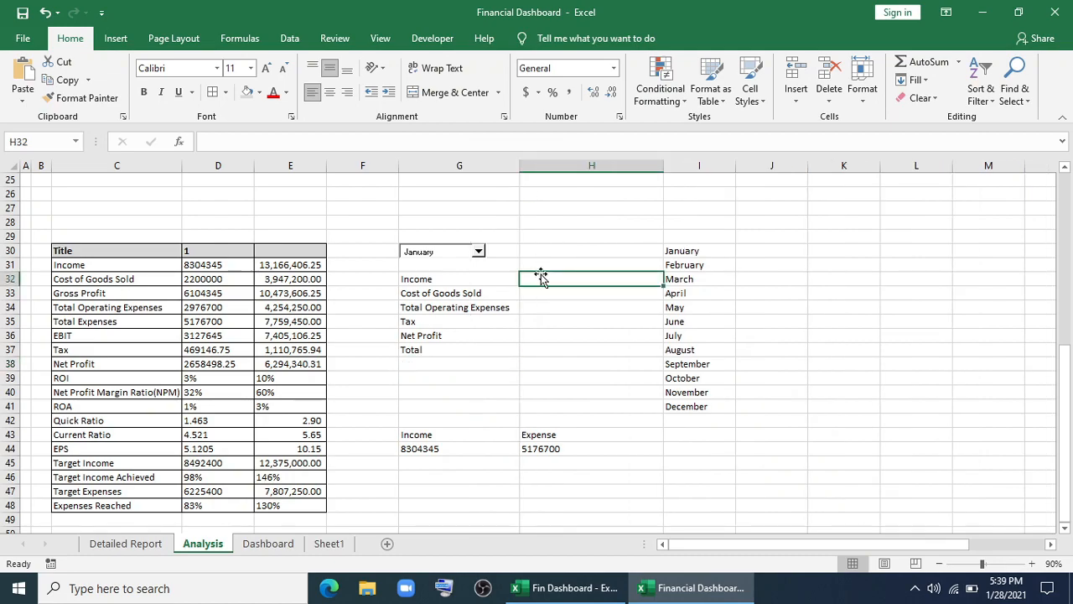
left_click_drag(475, 279, 579, 348)
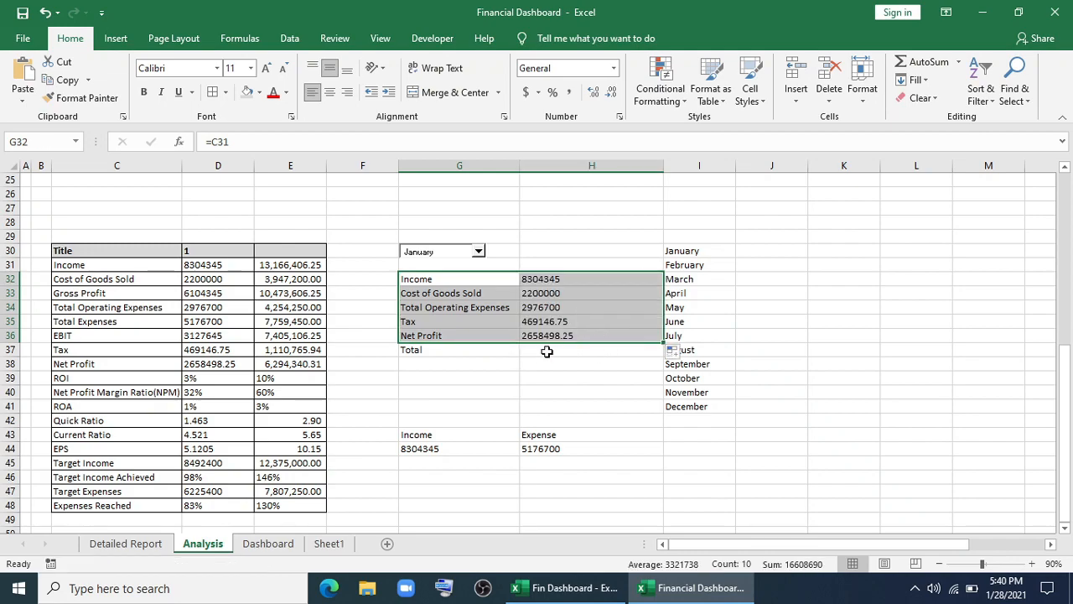
Sum H32:H36 in cell H37.
left_click(546, 352)
type("=sum")
key("Tab")
left_click_drag(548, 276, 551, 335)
key("Return")
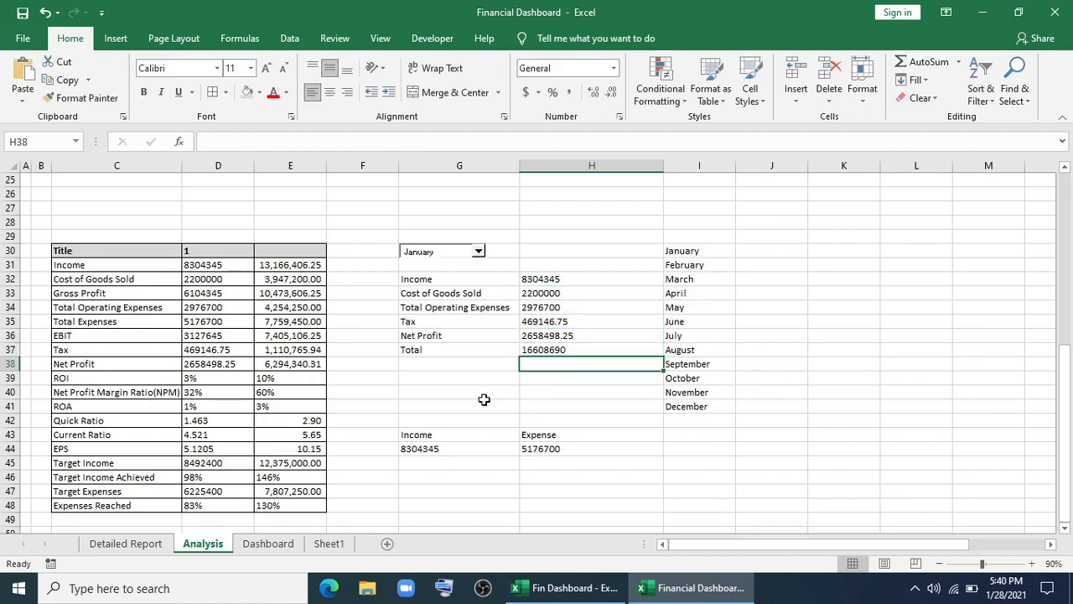
Insert a Waterfall chart from G32:H37 and move it so it overlaps the main analysis table.
left_click_drag(461, 279, 538, 345)
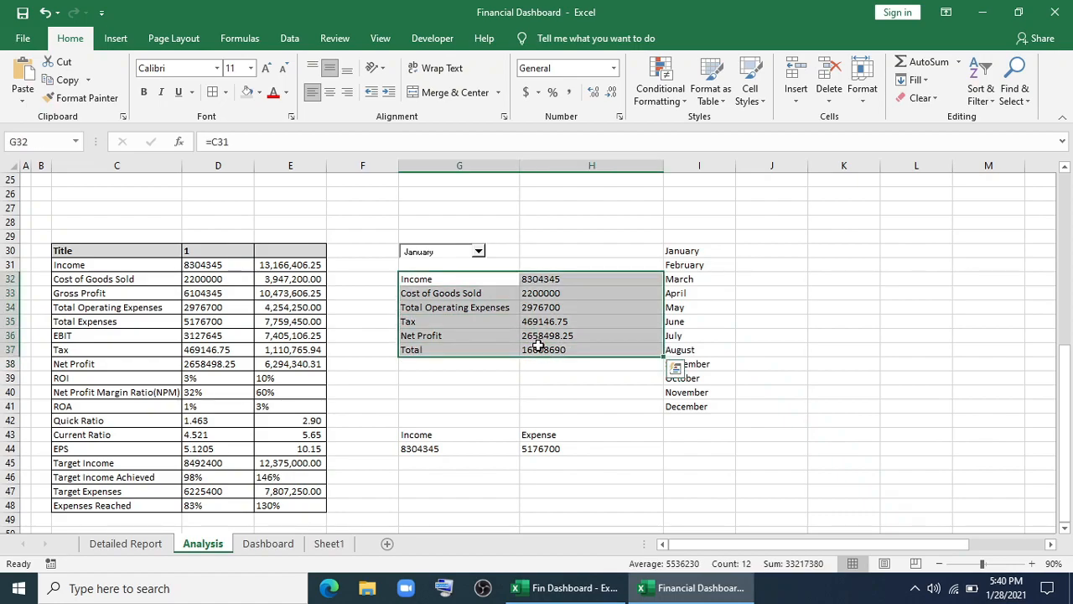
left_click(116, 38)
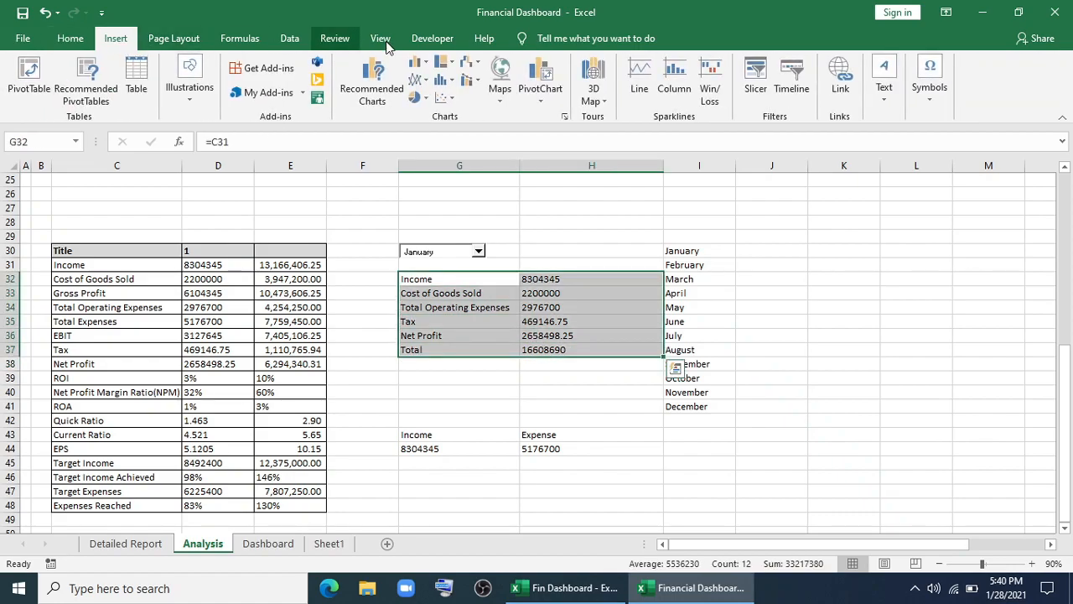
left_click(472, 64)
left_click(482, 112)
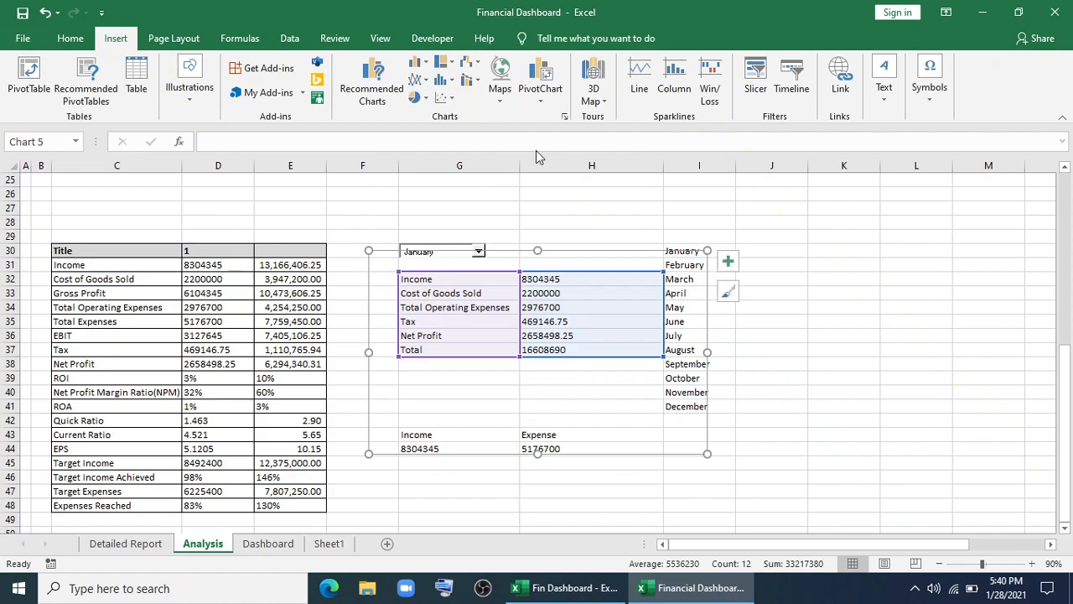
left_click_drag(618, 256, 454, 223)
Delete the waterfall chart's vertical axis and apply the custom number format 0.00,,"M" to its data labels.
left_click(237, 326)
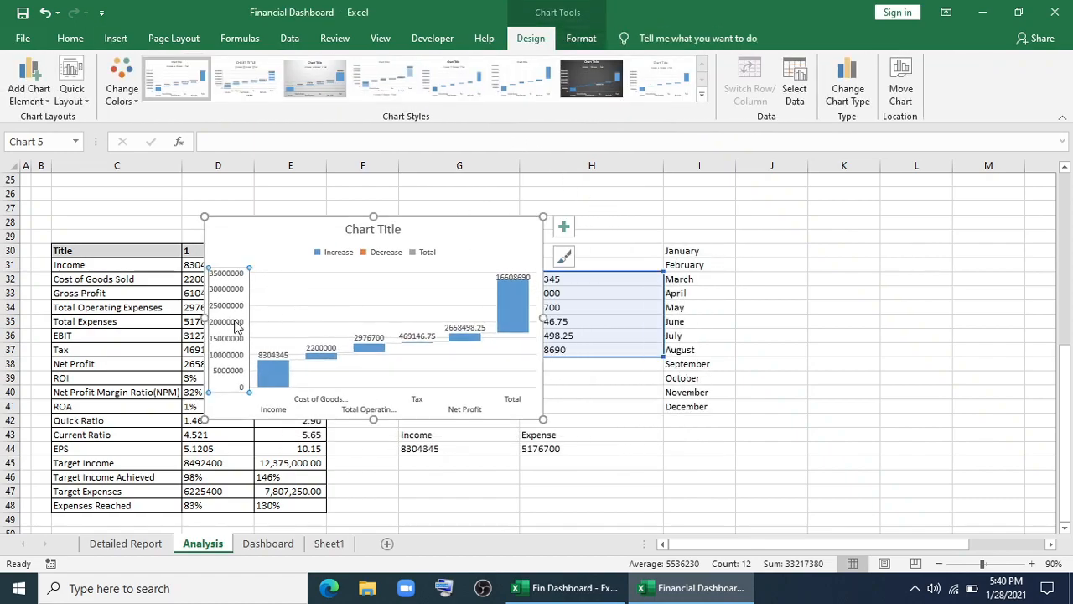
key("Delete")
left_click(246, 358)
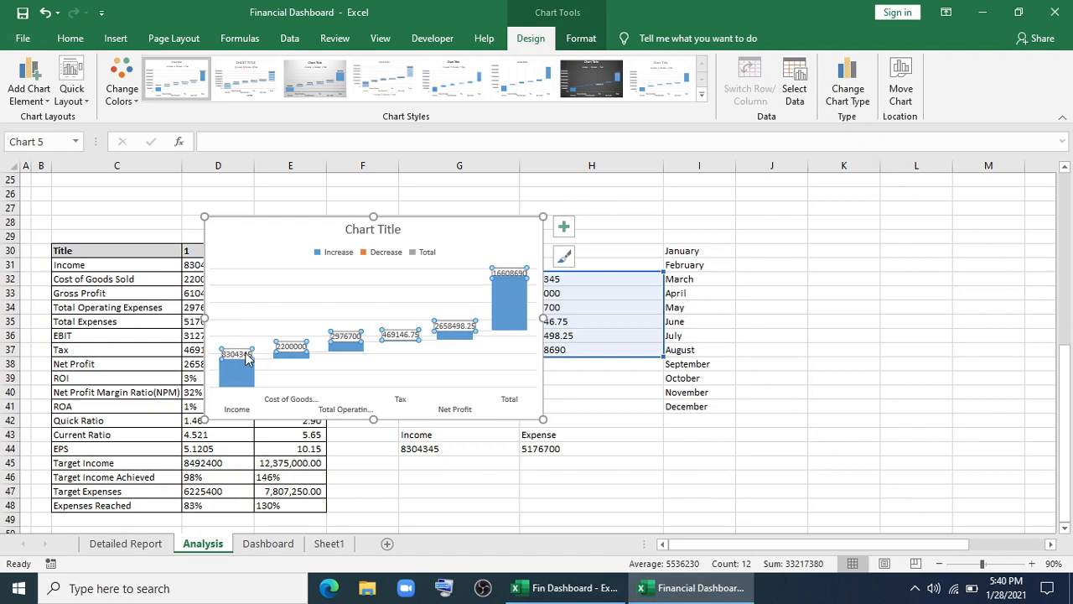
right_click(246, 358)
left_click(289, 518)
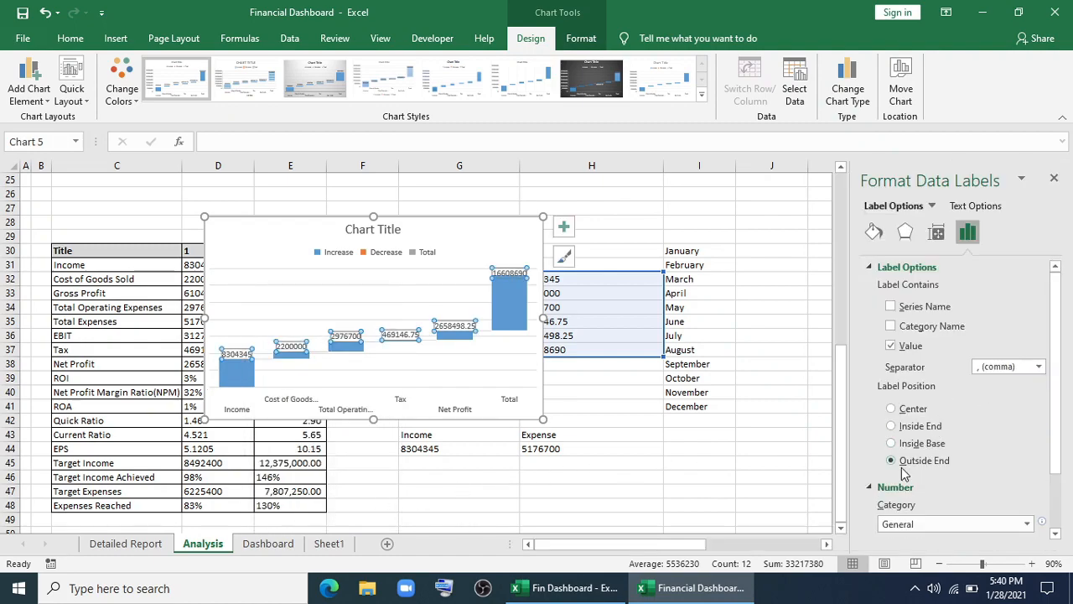
scroll(904, 476, "down", 3)
left_click_drag(923, 505, 765, 499)
type("0.00,,\"M")
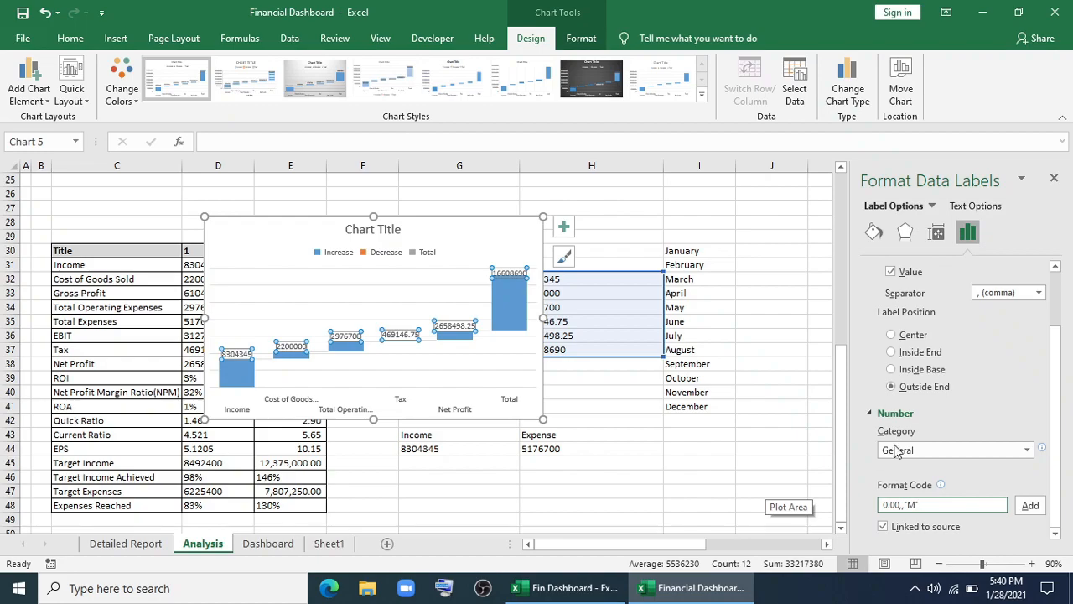
left_click(1028, 505)
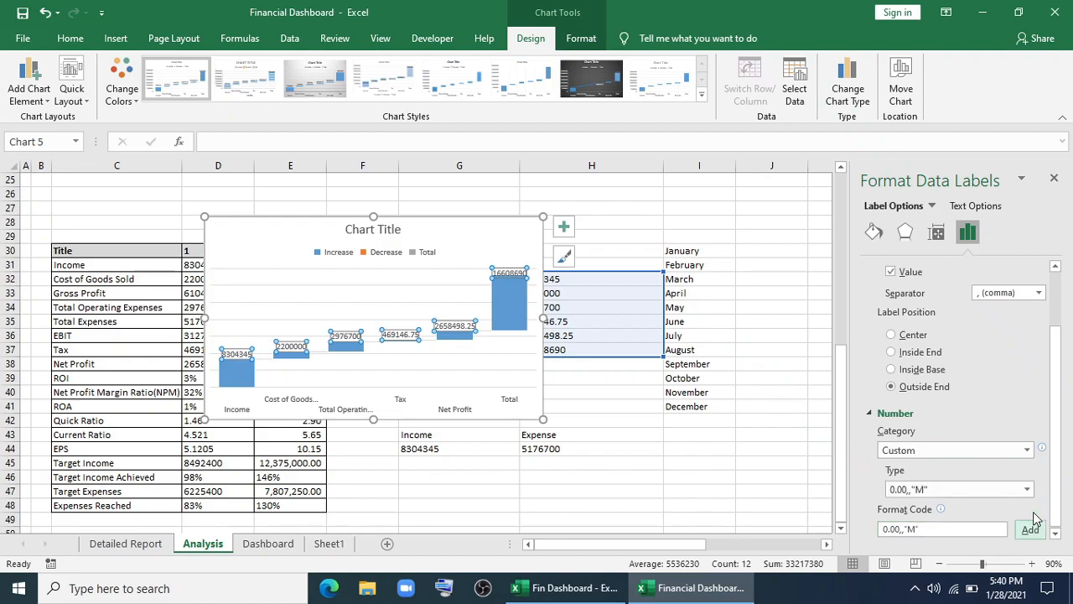
left_click(1054, 180)
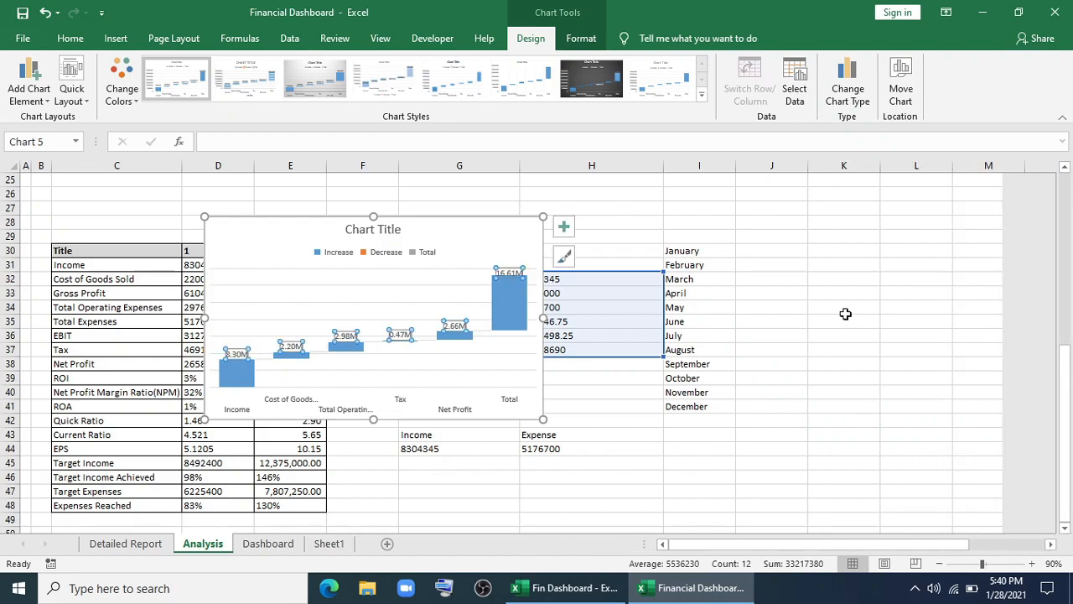
Remove the legend, chart title and gridlines from the waterfall chart.
left_click(362, 260)
key("Delete")
left_click(356, 231)
key("Delete")
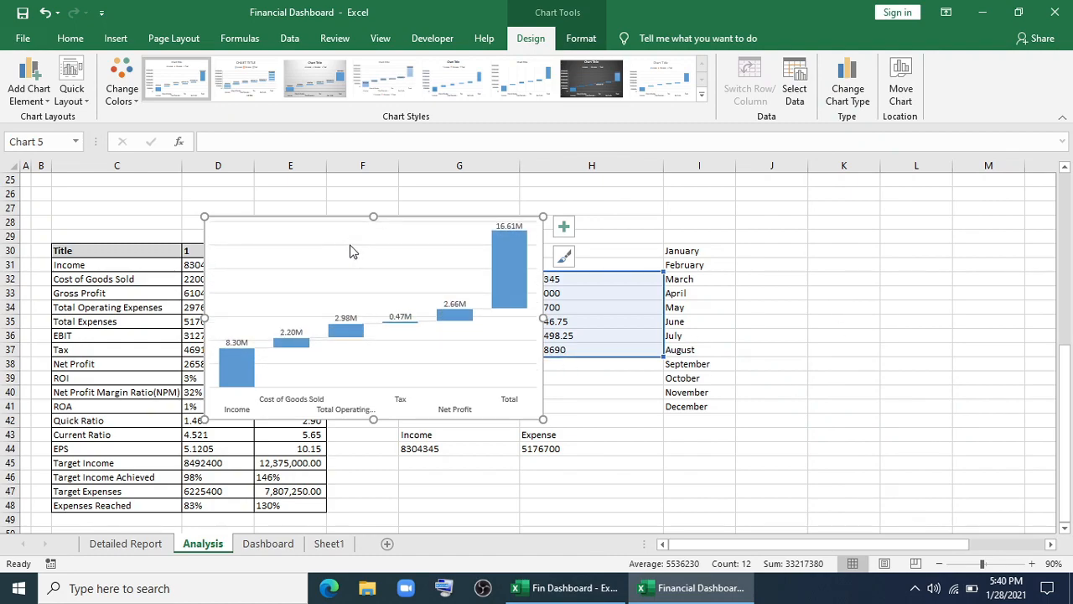
Set the waterfall chart's Total column as a total.
left_click(504, 290)
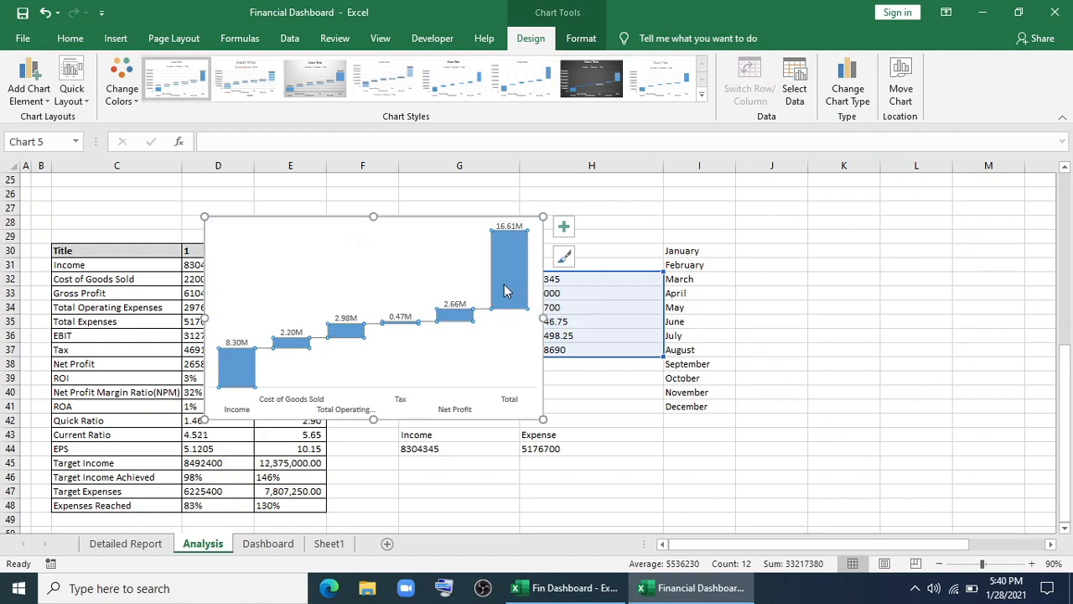
left_click(504, 290)
right_click(504, 285)
left_click(528, 427)
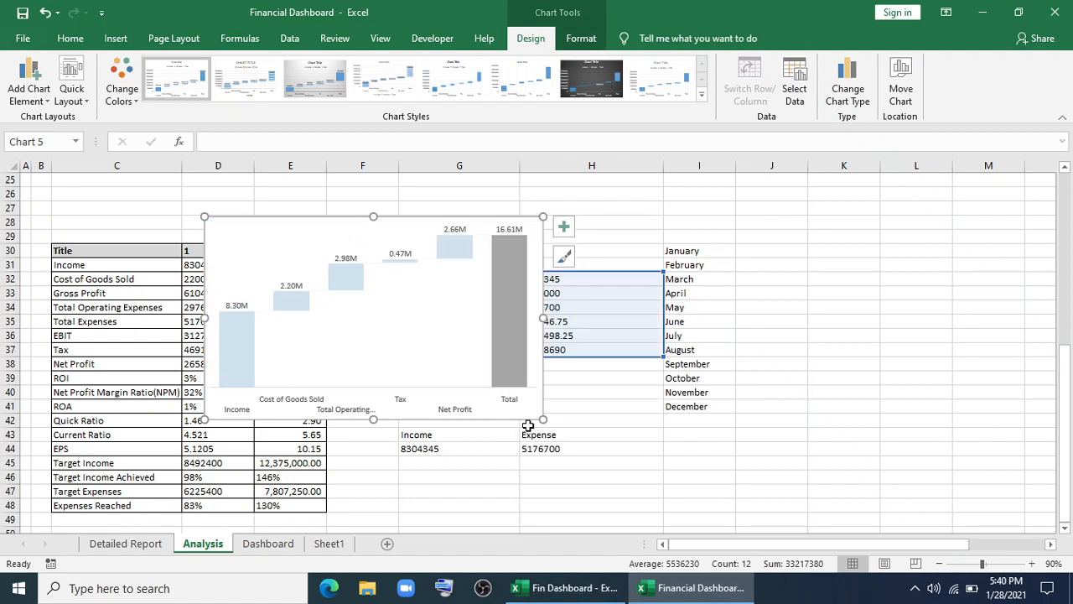
Move the waterfall chart off the analysis table to the empty area around columns I to L.
left_click(228, 339)
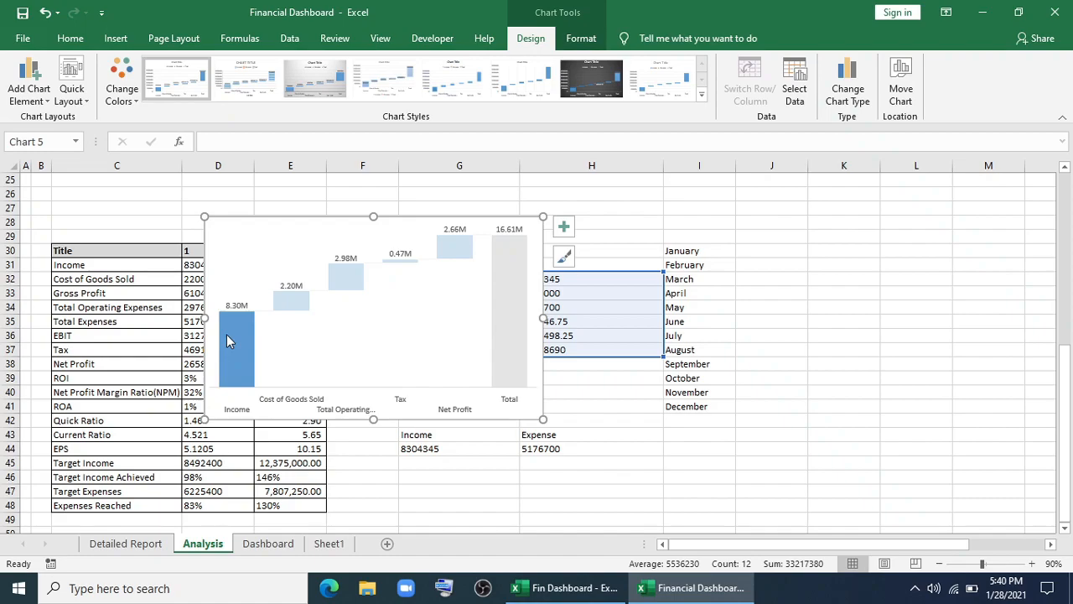
left_click(483, 465)
left_click(453, 415)
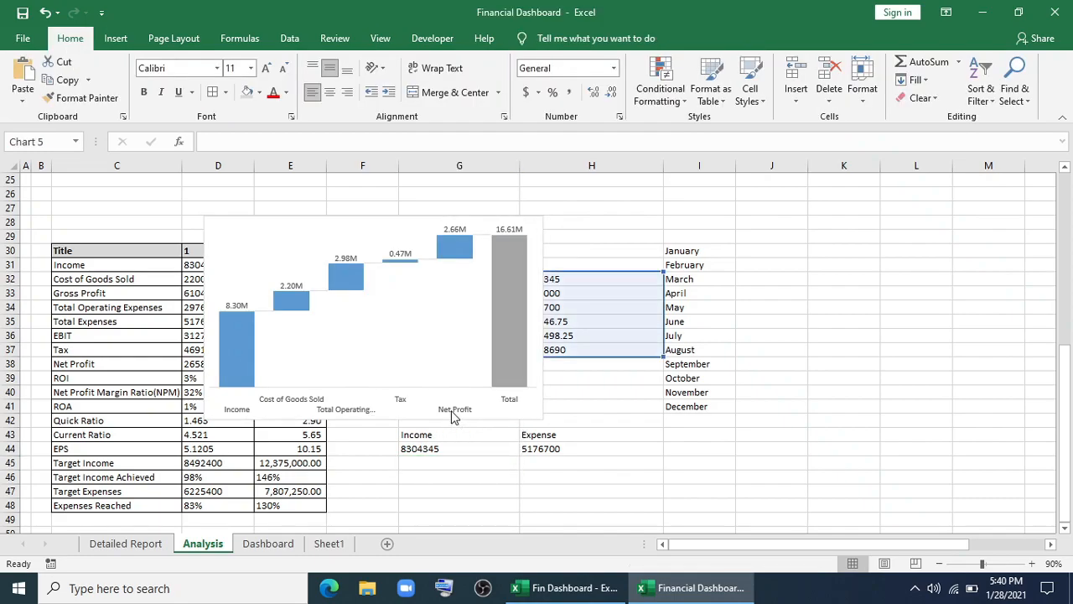
left_click_drag(445, 263, 849, 237)
left_click(458, 407)
Shorten the chart labels on the Analysis sheet to "Total OE" in G34 and "COGS" in G33.
left_click(462, 309)
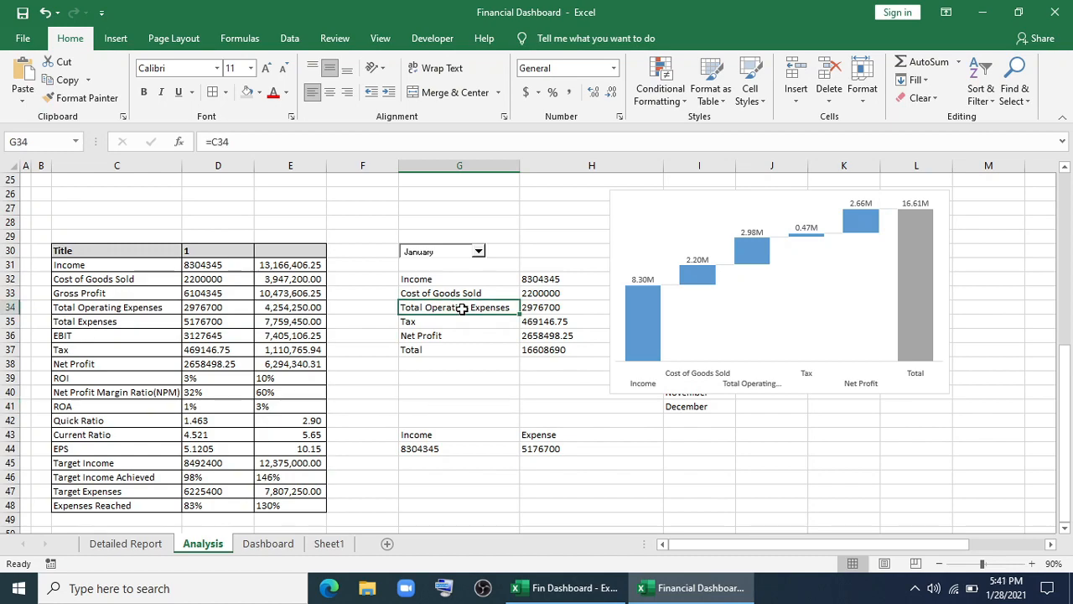
type("TOE")
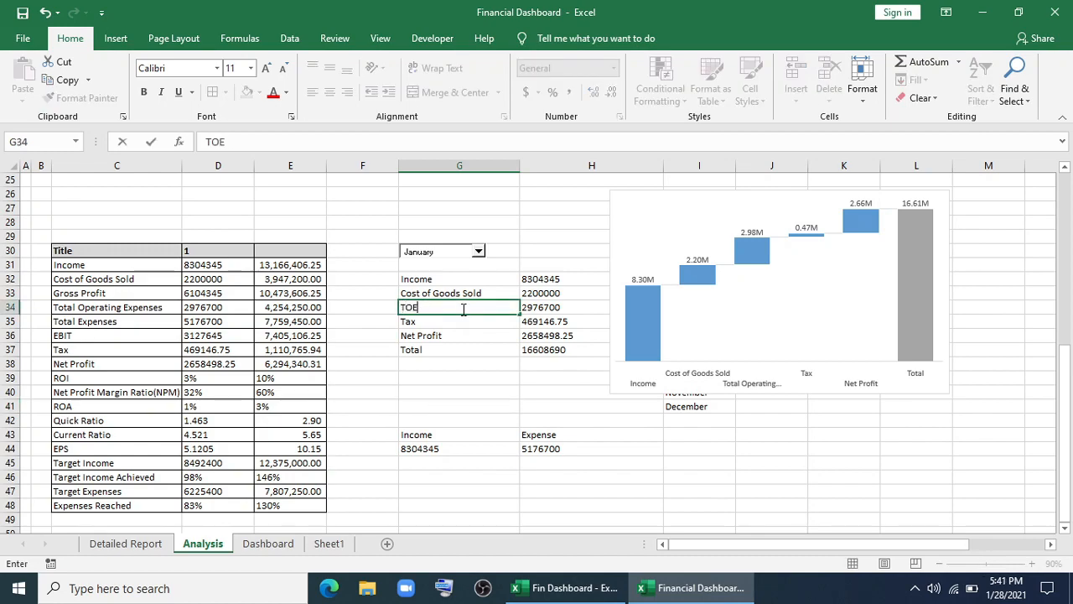
type("otal")
left_click(411, 293)
type("CO")
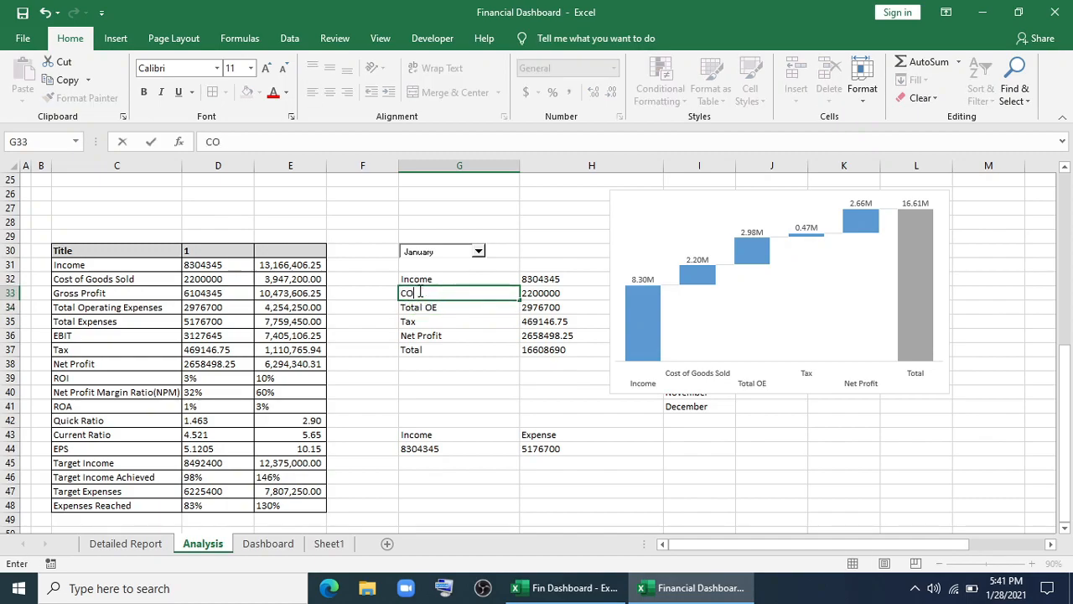
left_click(475, 378)
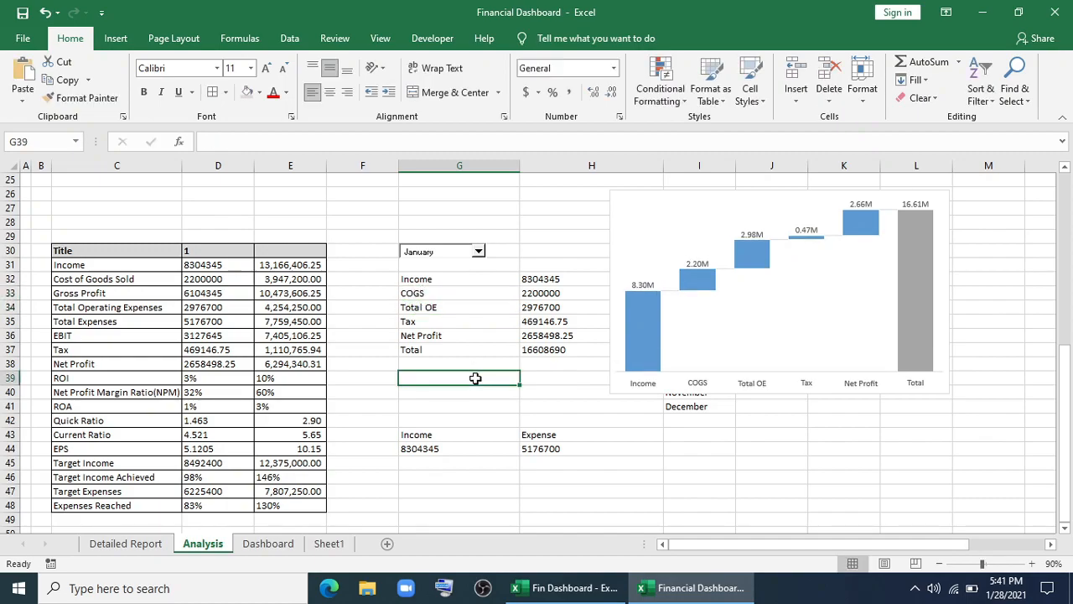
Copy the waterfall chart from the Analysis sheet and paste it onto the Dashboard sheet over the card beside the treemap.
left_click(765, 199)
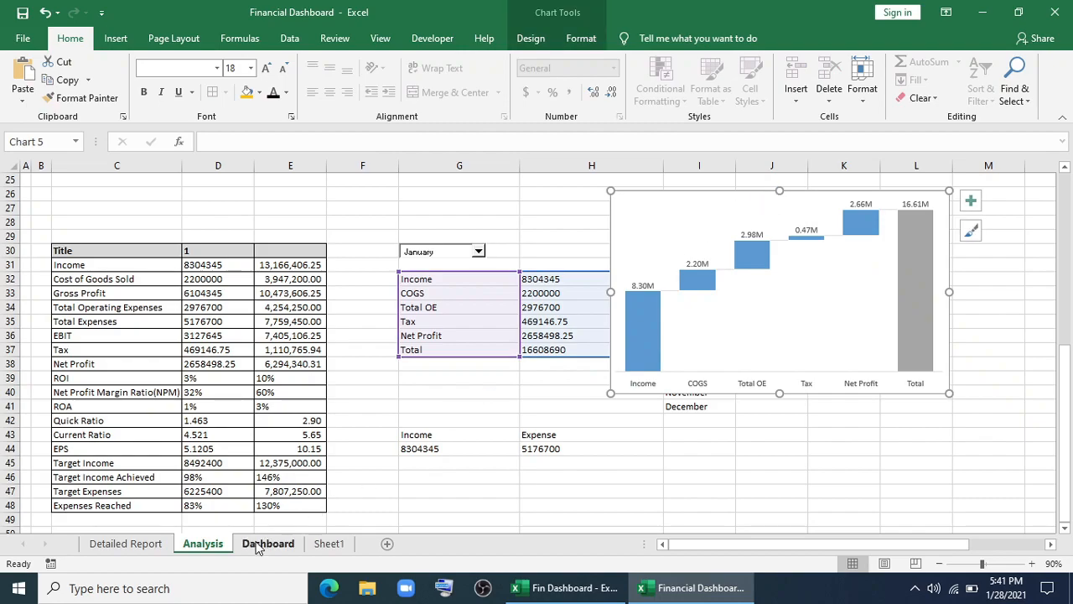
left_click(267, 543)
left_click(410, 365)
key("ctrl+v")
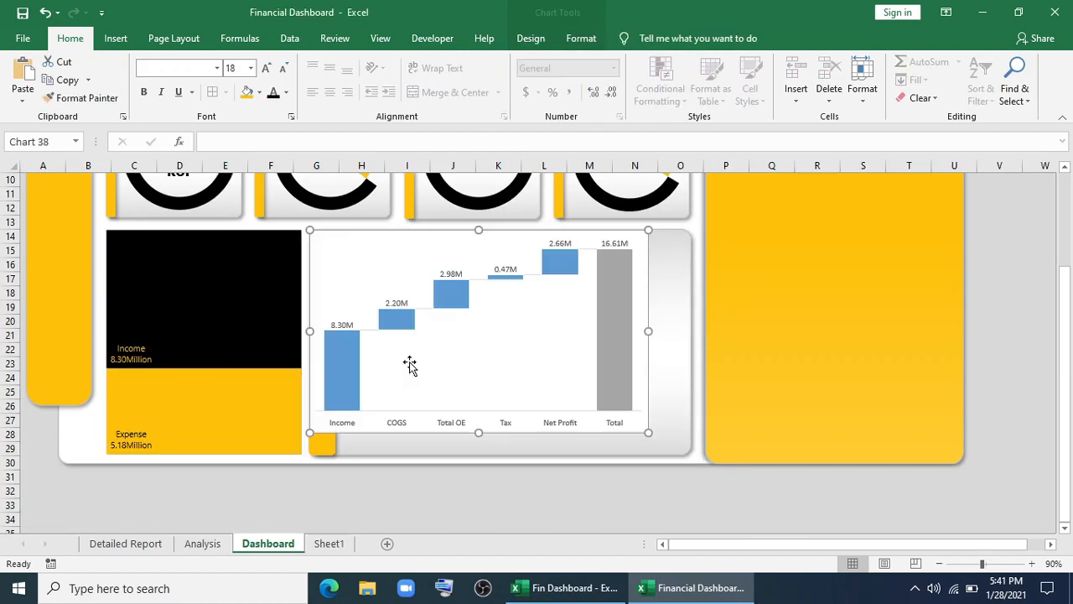
Fill the Total column of the Dashboard waterfall chart with black.
left_click(615, 353)
left_click(581, 38)
left_click(432, 62)
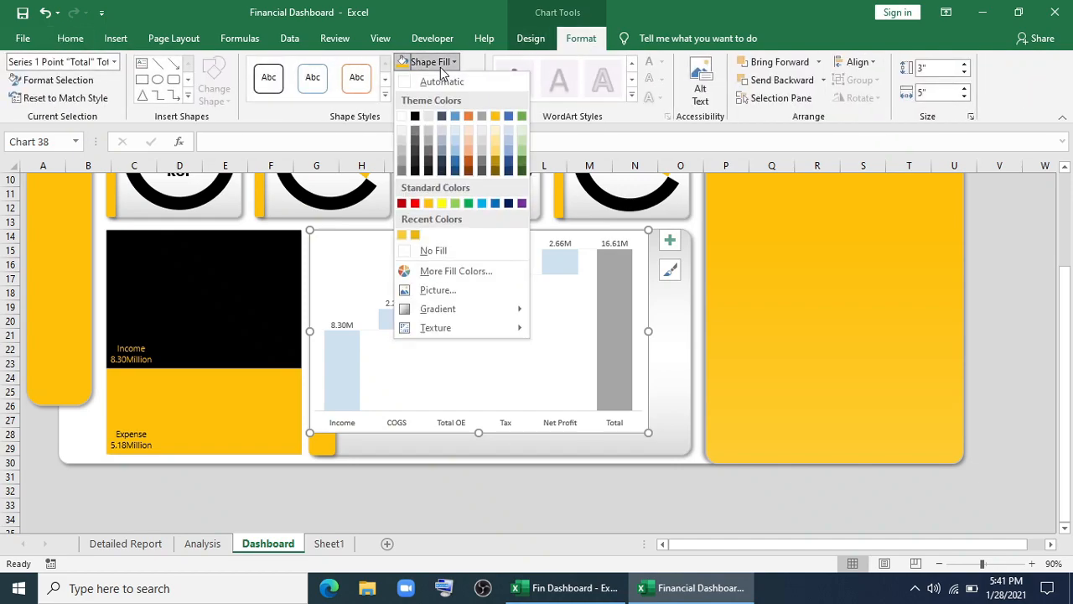
left_click(416, 116)
left_click(557, 267)
left_click(495, 371)
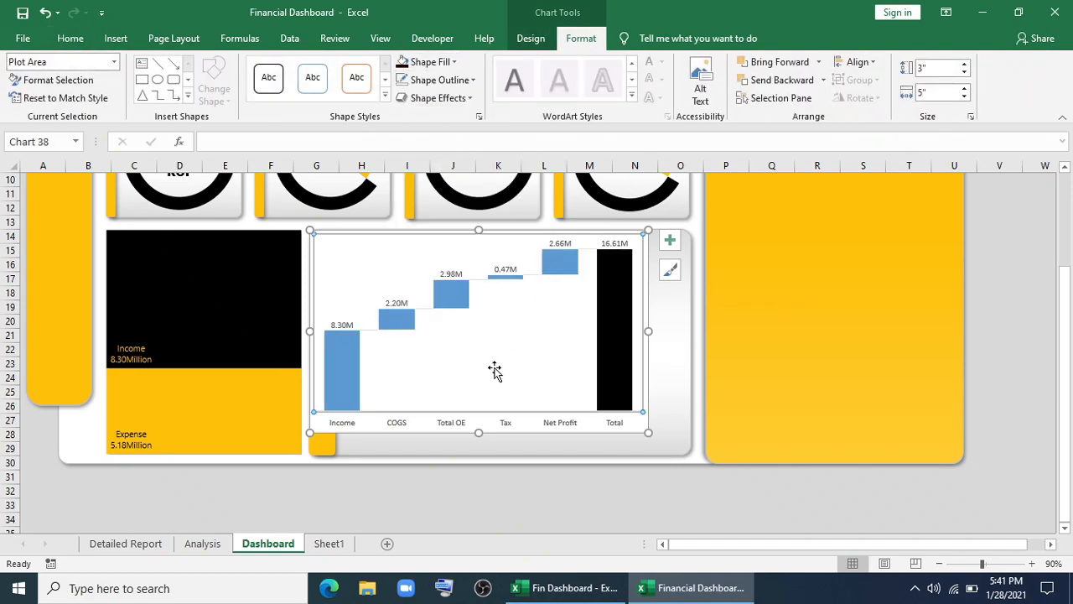
Fill the whole waterfall series with the standard orange, and set only its Total column to black.
left_click(558, 273)
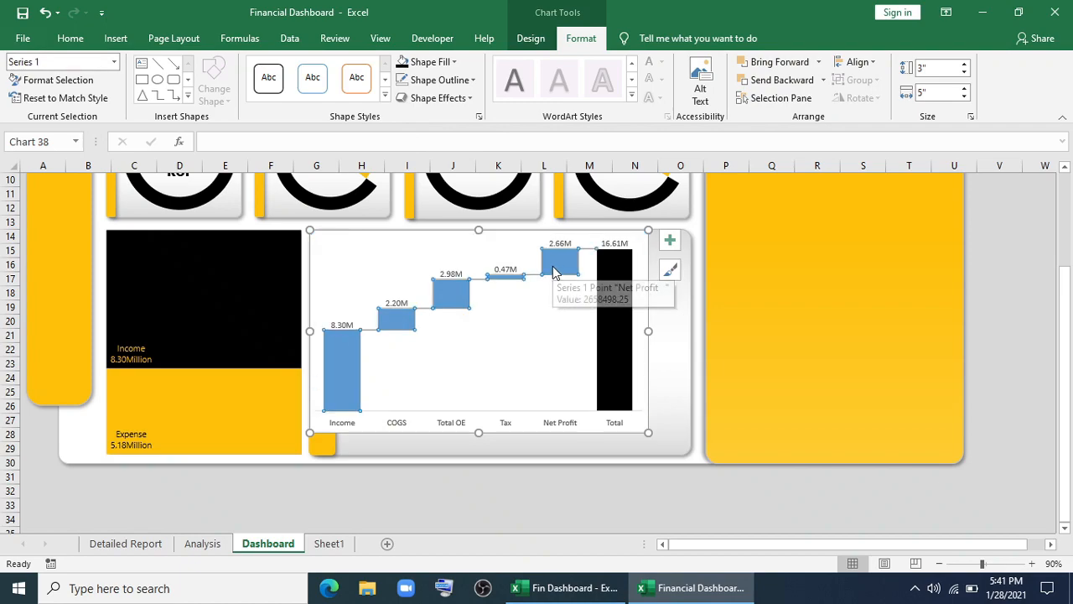
left_click(453, 63)
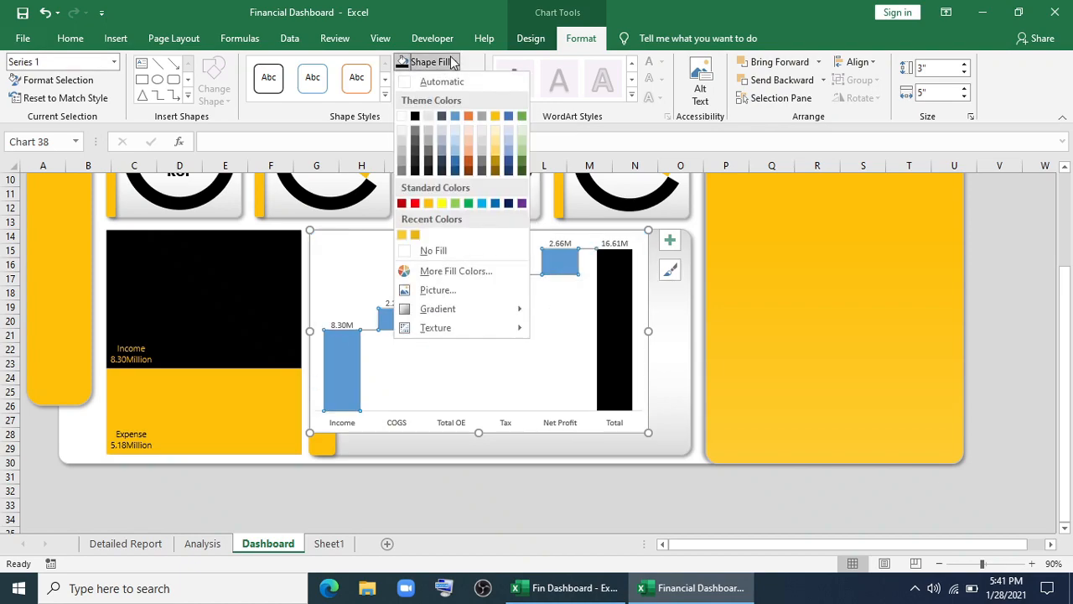
left_click(428, 203)
left_click(622, 297)
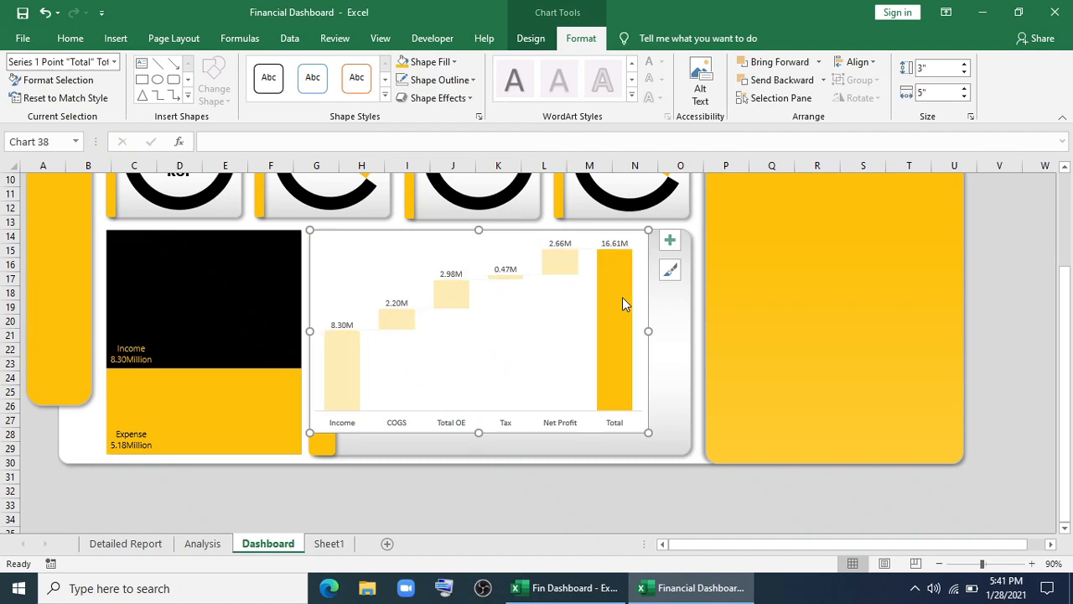
left_click(455, 62)
left_click(415, 114)
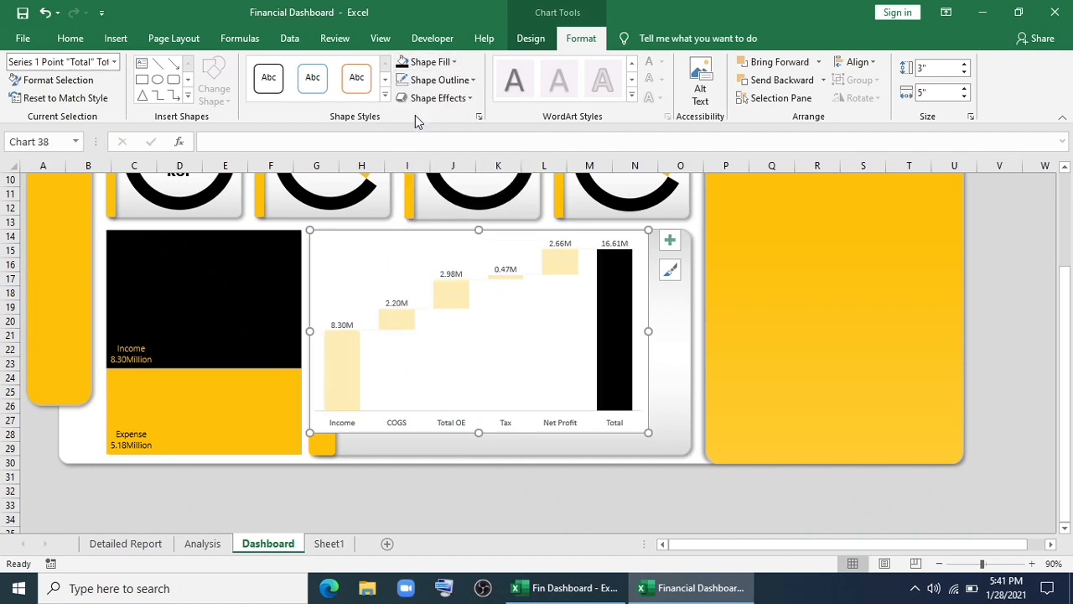
left_click(531, 493)
Make the waterfall chart's category axis labels and data labels bold and black.
left_click(443, 426)
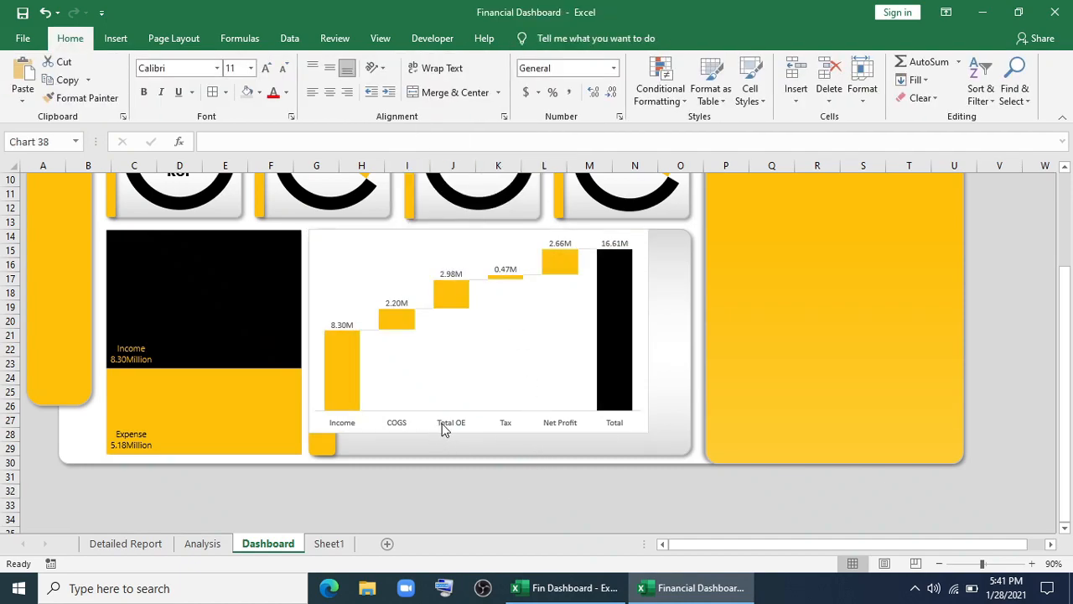
left_click(72, 38)
left_click(146, 95)
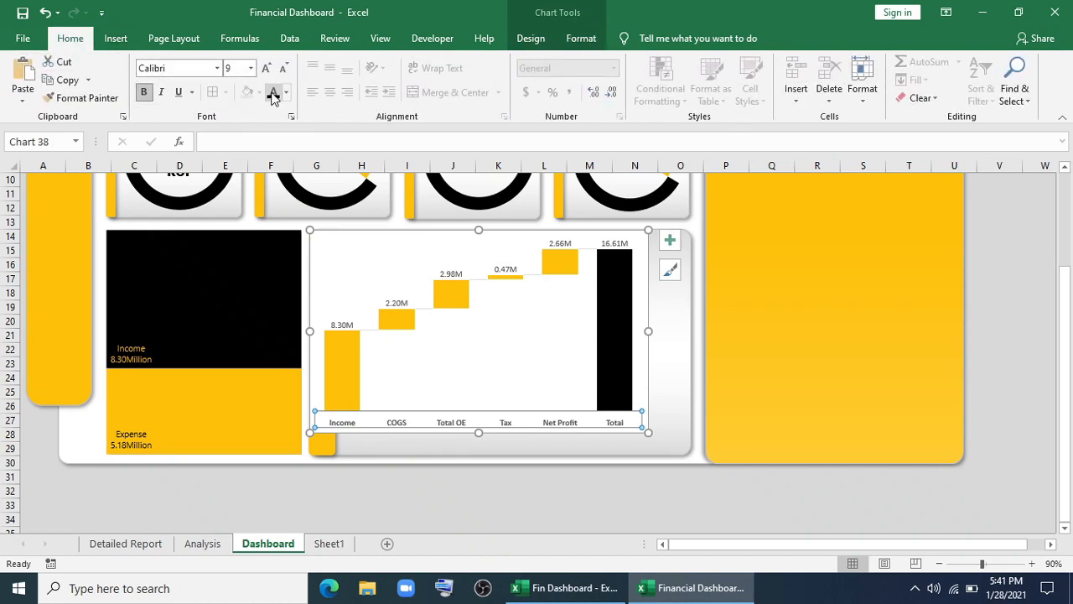
left_click(394, 303)
left_click(144, 91)
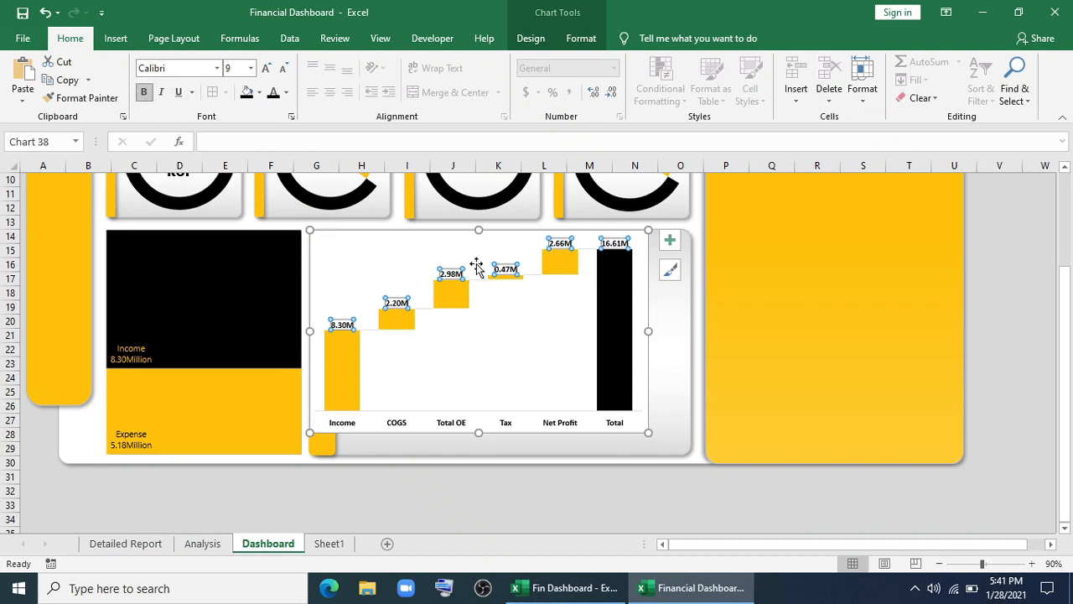
Set the waterfall chart's area to No Fill and resize it to fit the grey part of its card.
left_click(423, 233)
left_click(582, 38)
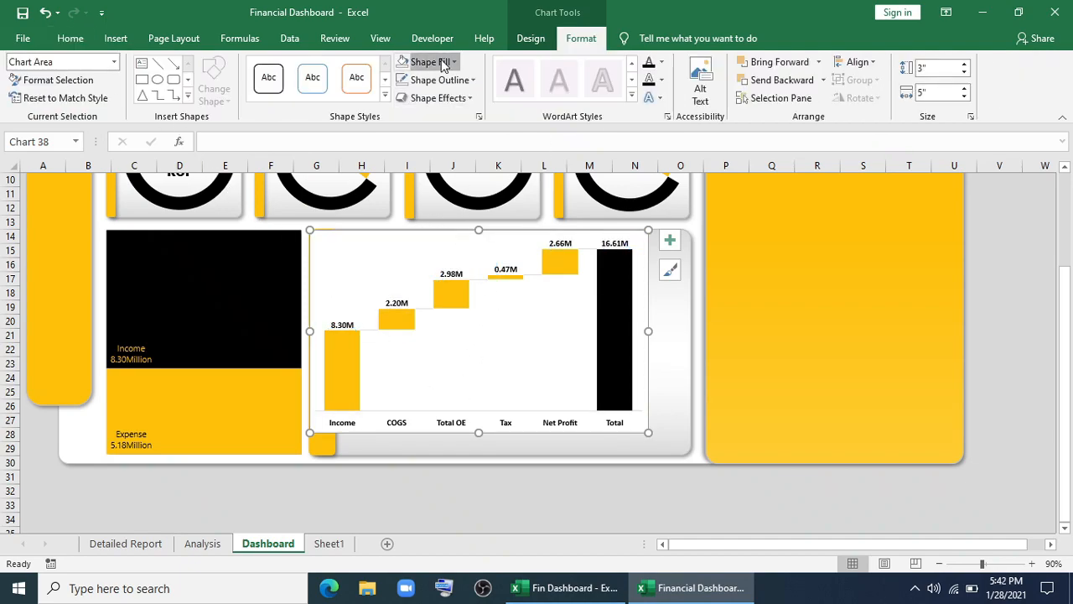
left_click(432, 62)
left_click(433, 250)
left_click_drag(533, 433, 553, 453)
left_click_drag(671, 351, 690, 349)
left_click_drag(511, 249, 511, 228)
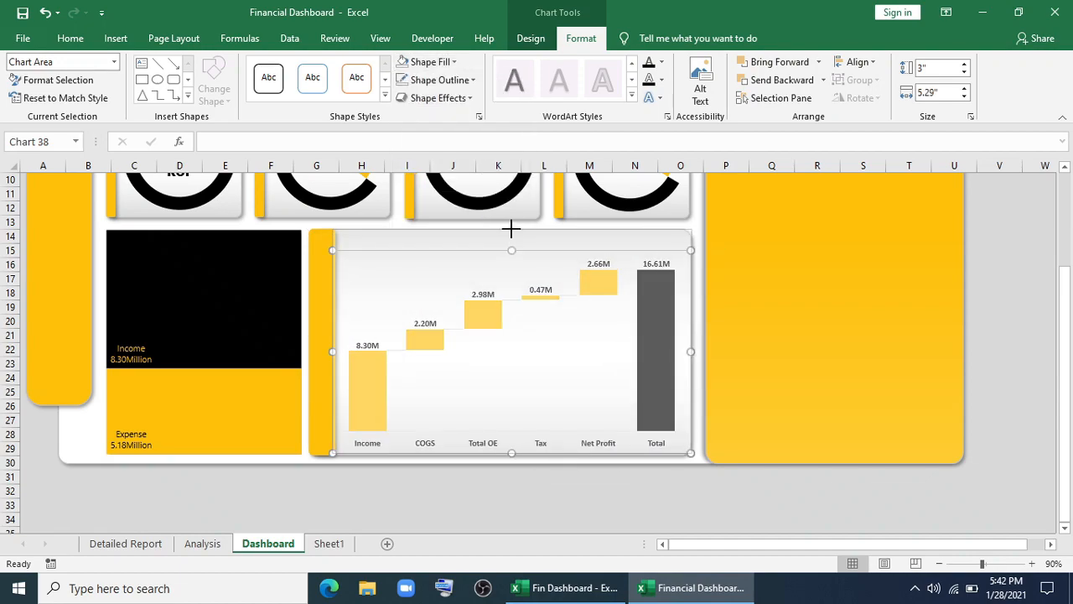
left_click_drag(336, 343, 330, 341)
left_click(563, 517)
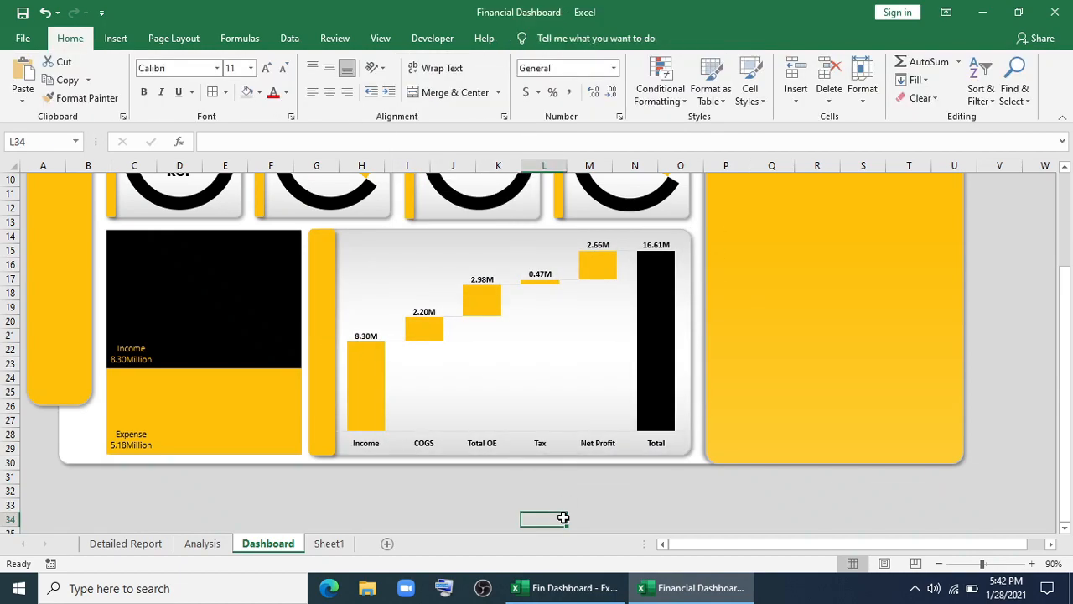
Insert a Filled Radar chart from G32:H36 on the Analysis sheet.
scroll(503, 495, "up", 2)
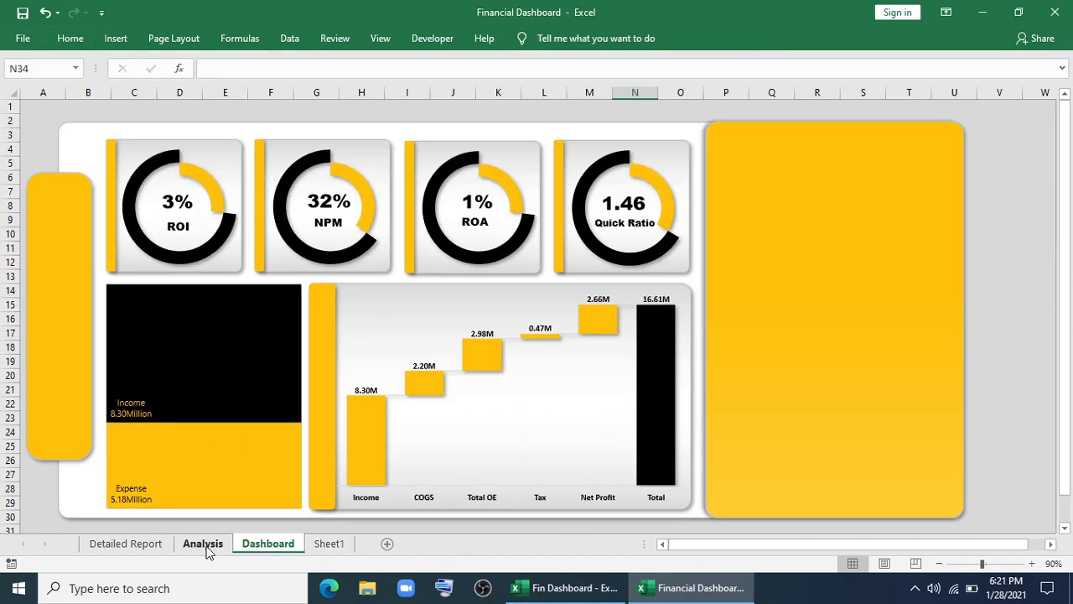
left_click(203, 544)
left_click_drag(436, 213, 560, 267)
left_click(117, 39)
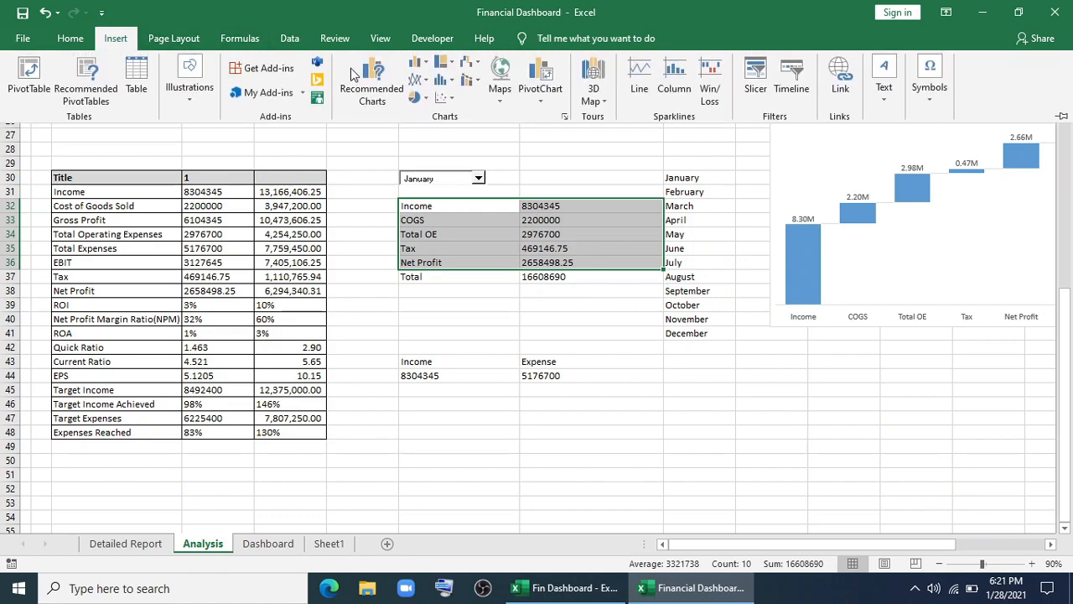
left_click(472, 65)
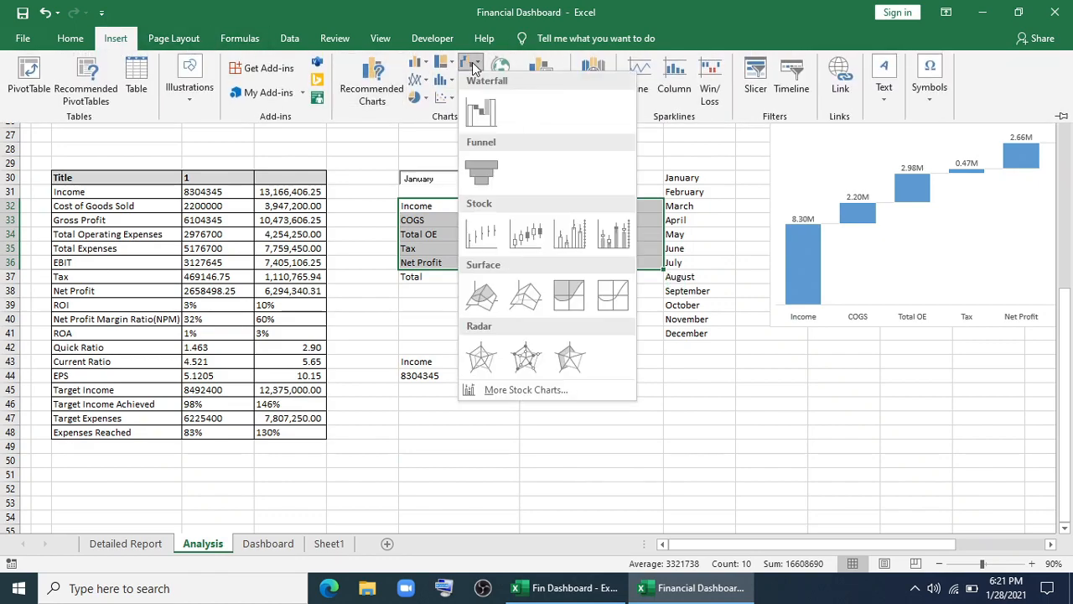
left_click(569, 358)
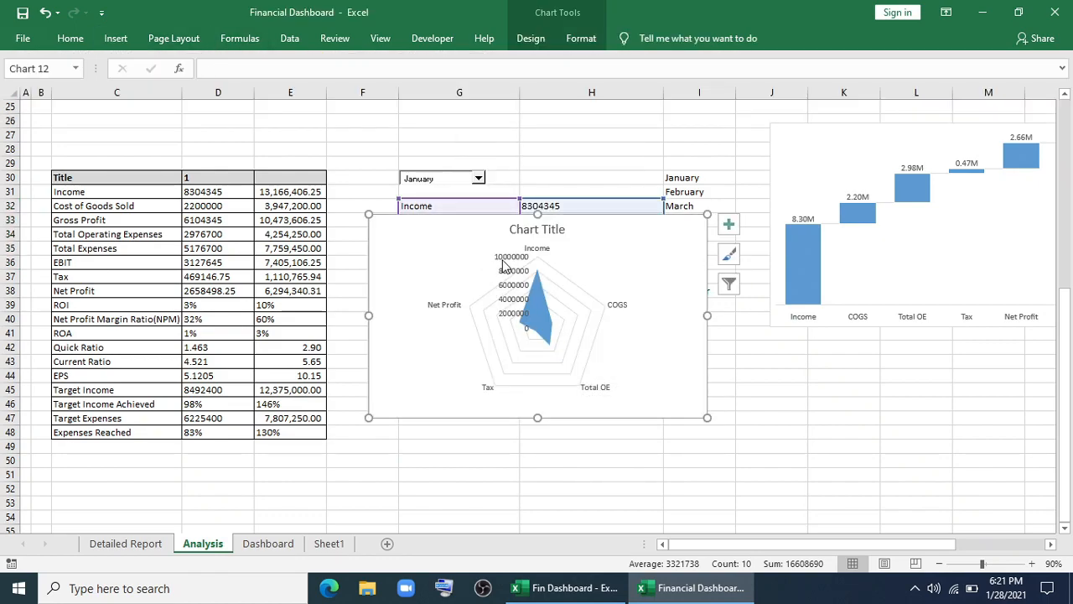
Delete the radar chart's value axis and title, and move the chart below the G32:H36 source range.
key("Delete")
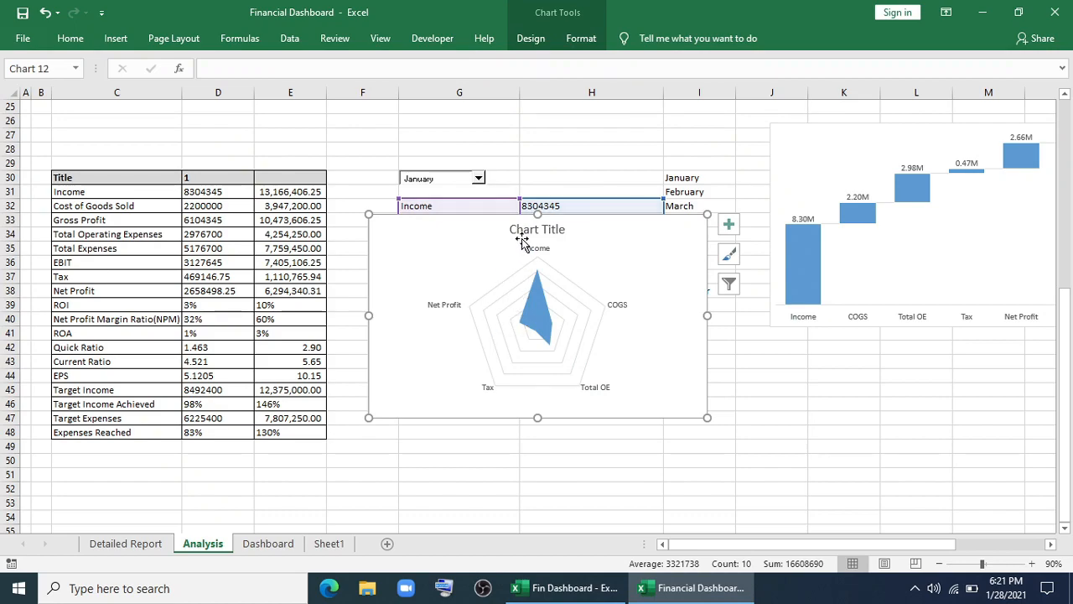
left_click(729, 426)
left_click_drag(679, 411, 782, 476)
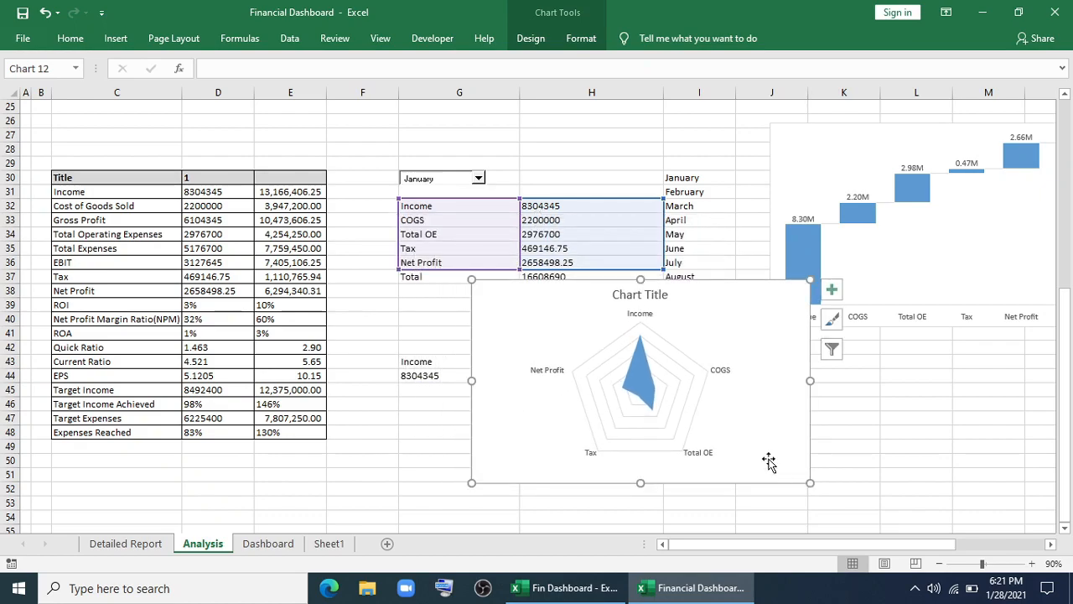
left_click(659, 296)
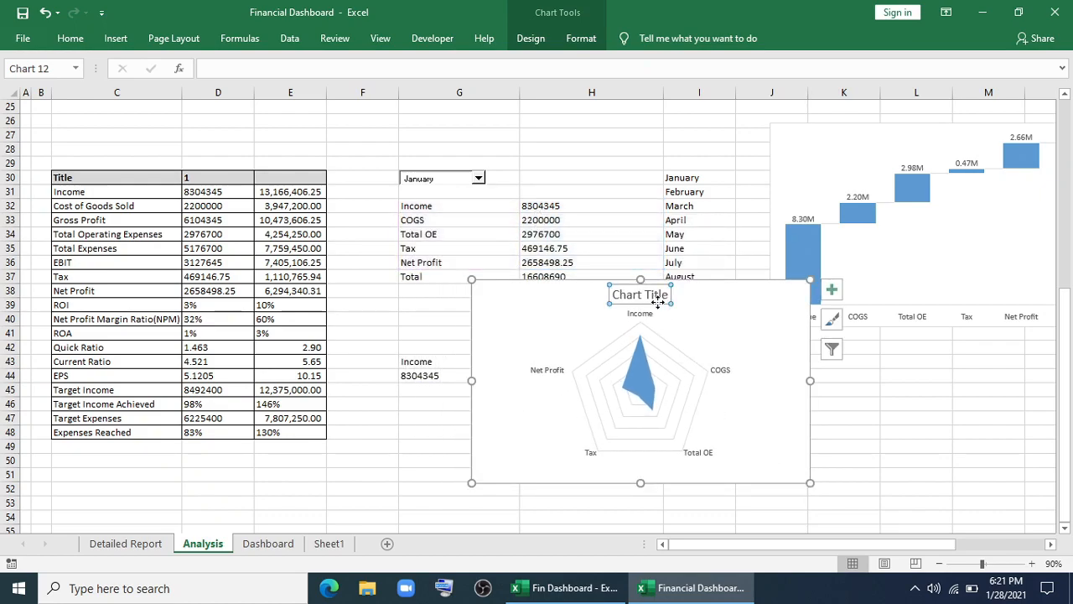
key("Delete")
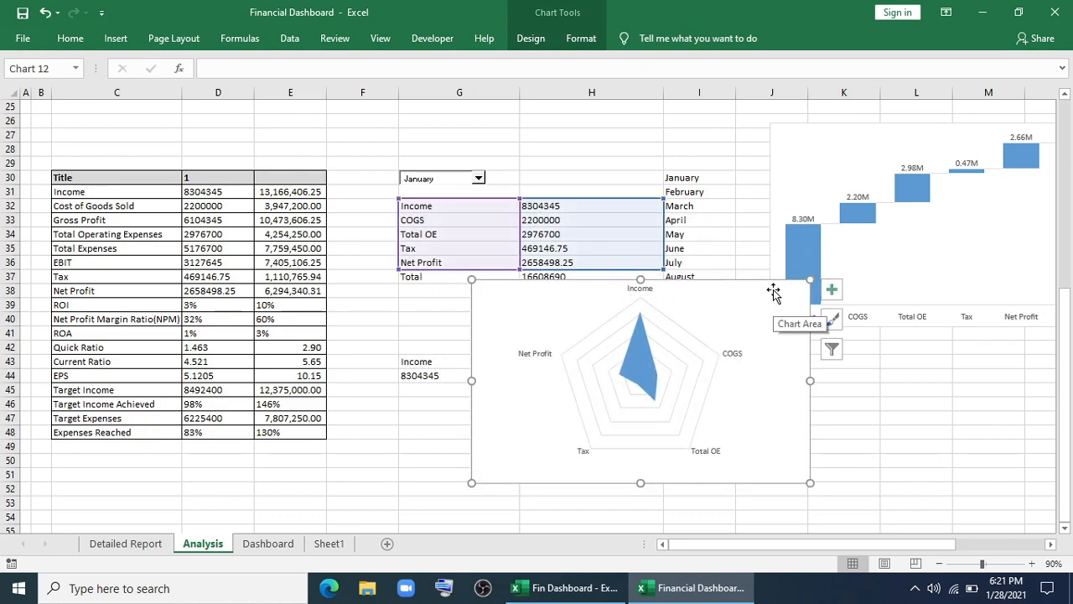
Set the radar chart's area to No Fill and make its category labels bold and black.
left_click(581, 38)
left_click(431, 61)
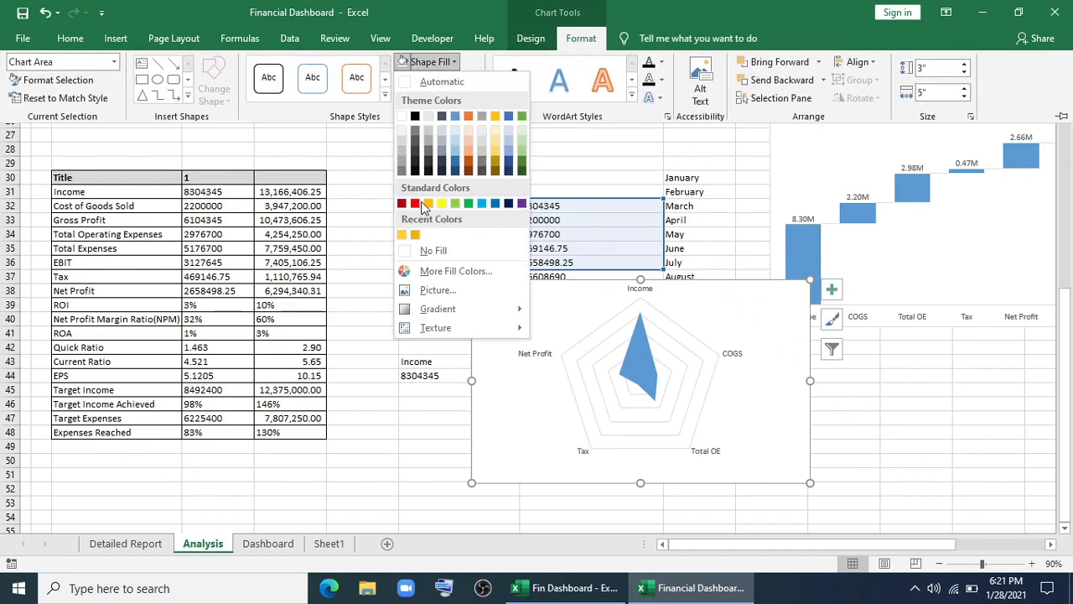
left_click(422, 249)
left_click(639, 290)
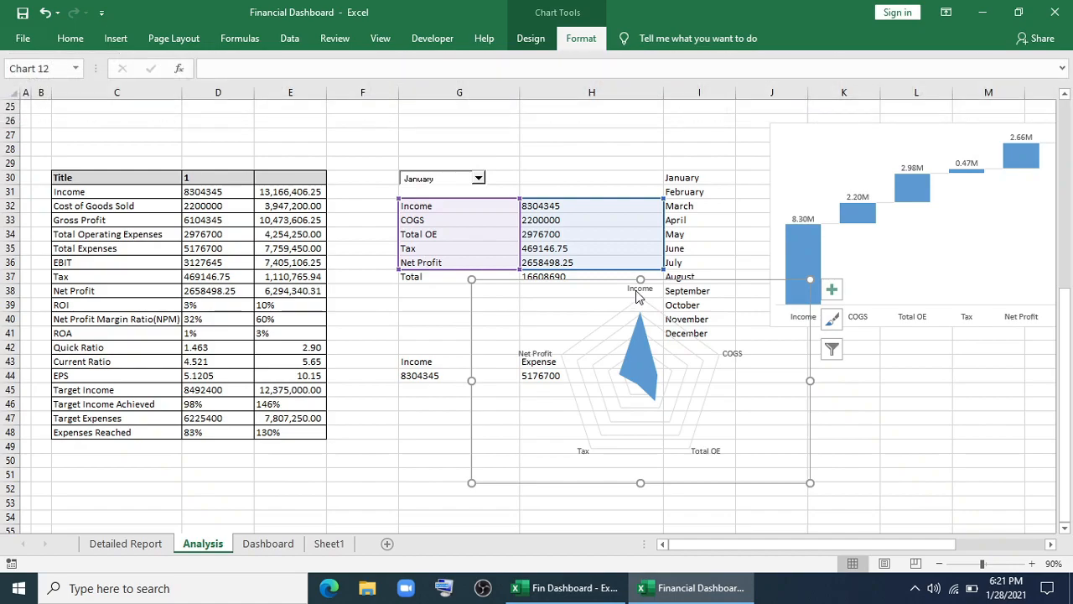
left_click(70, 38)
left_click(144, 94)
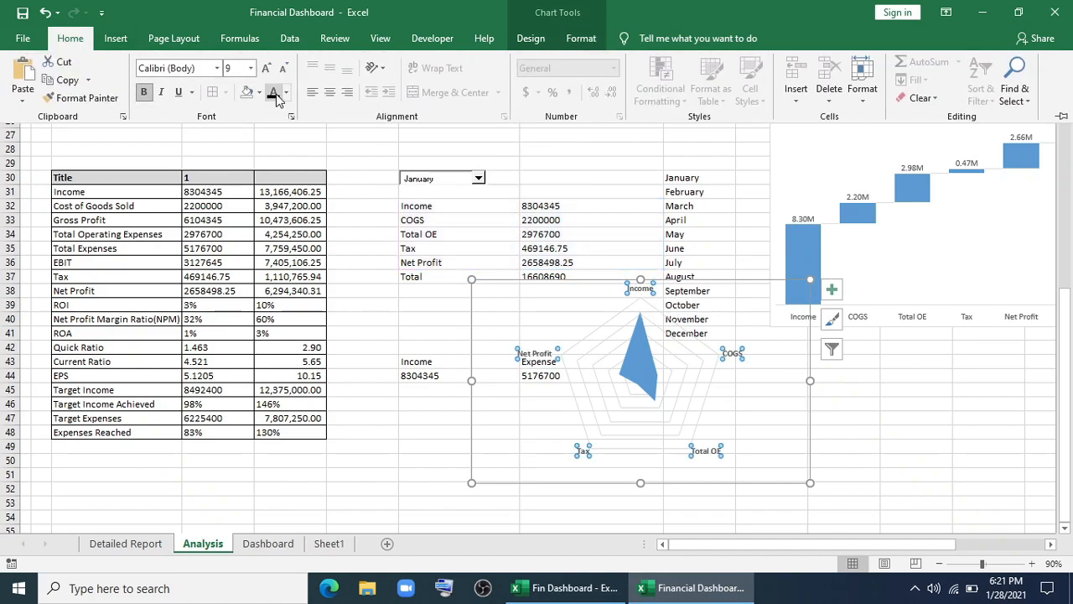
Fill the radar chart's data series with black.
left_click(640, 357)
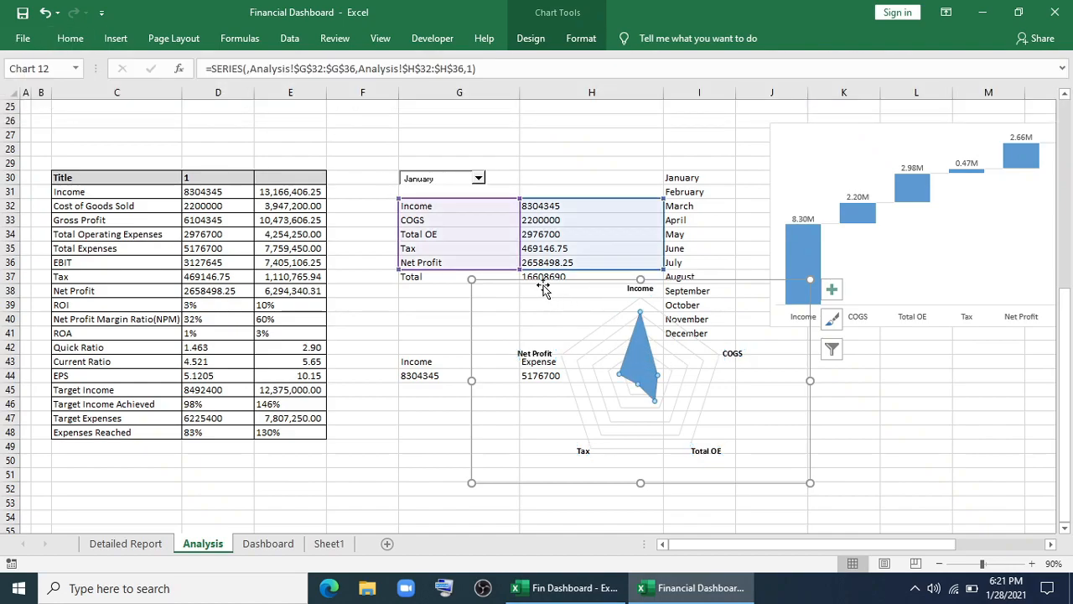
left_click(581, 39)
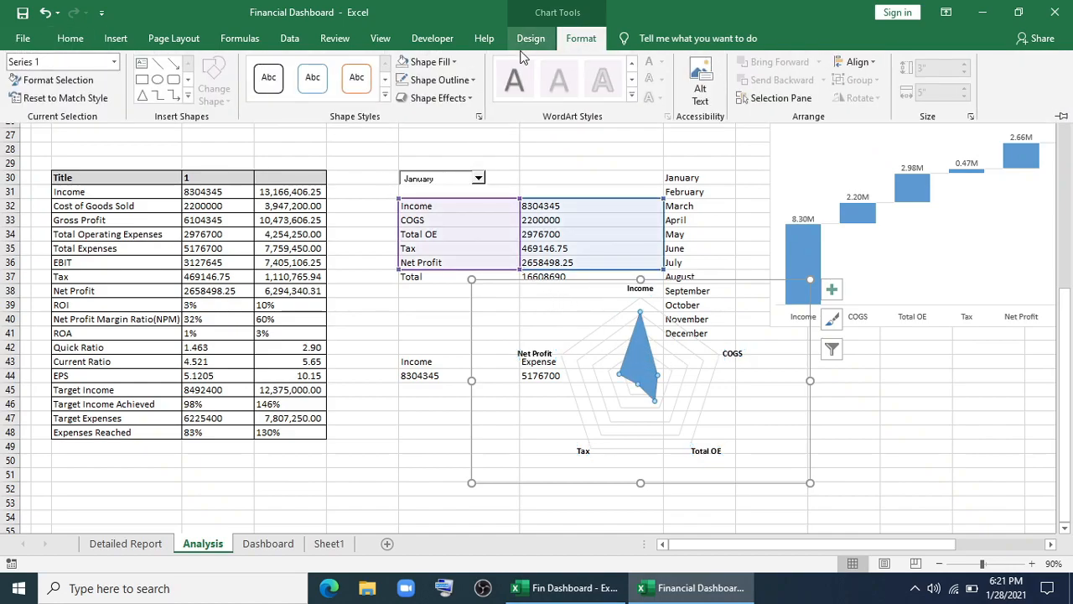
left_click(437, 64)
left_click(415, 116)
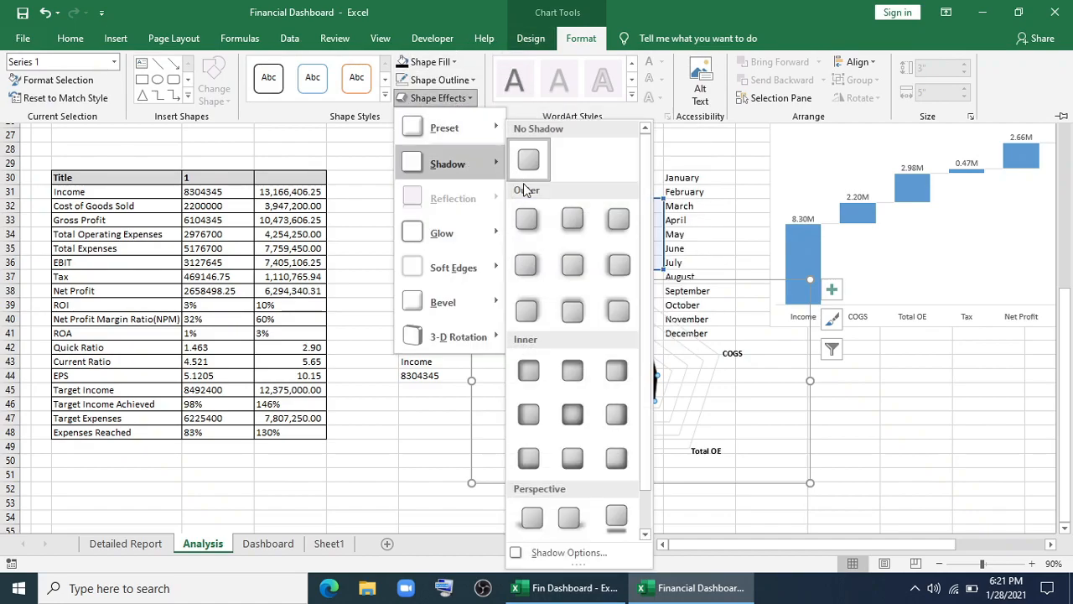
key("Escape")
key("Escape")
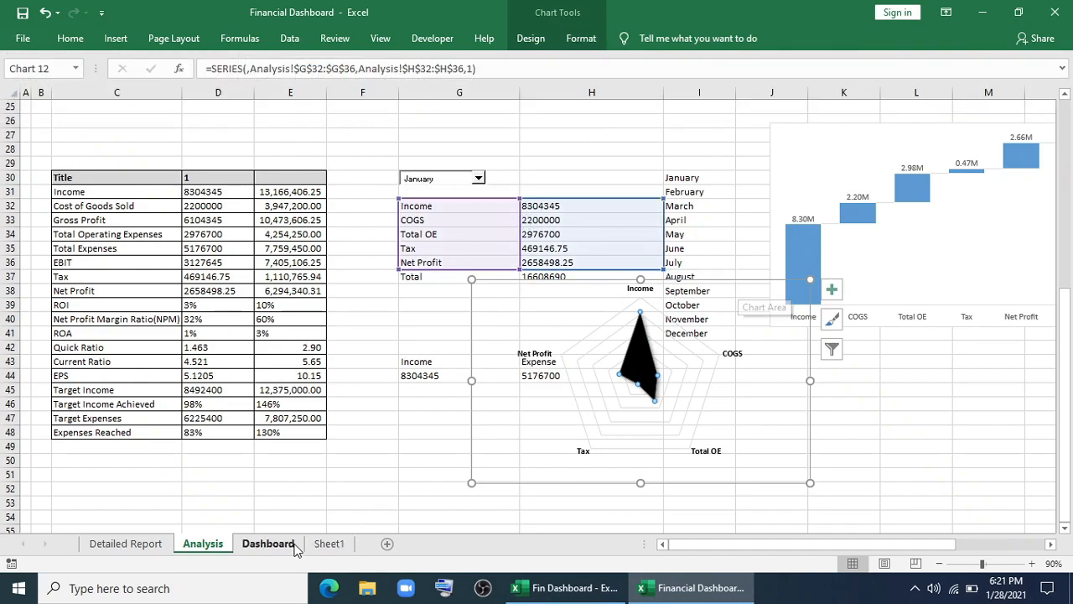
Paste the copied radar chart onto the Dashboard sheet and move it onto the upper part of the tall yellow panel.
left_click(269, 543)
left_click(790, 302)
key("ctrl+v")
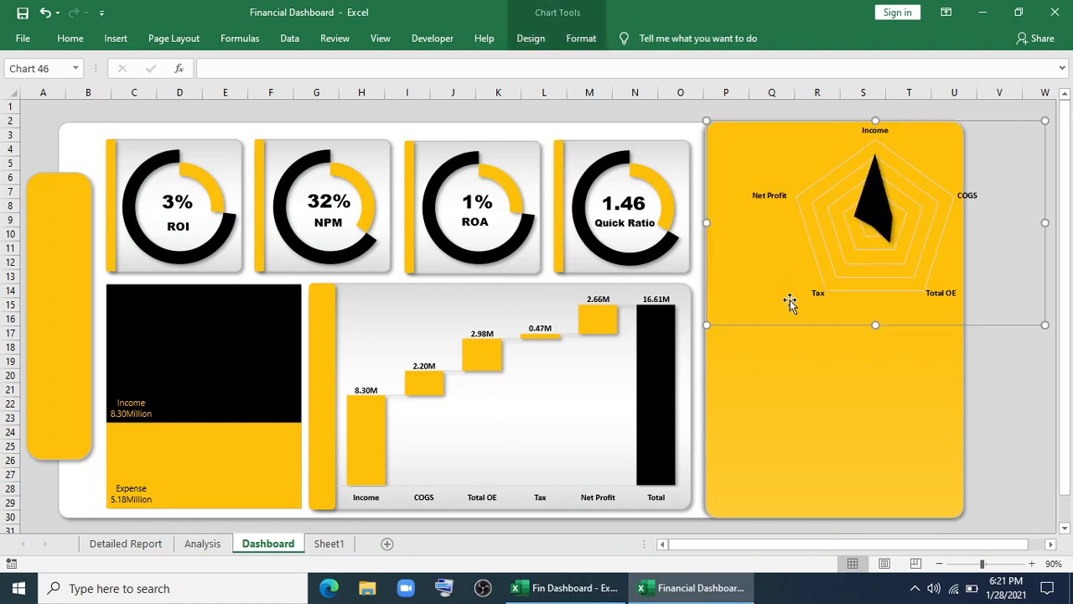
left_click_drag(805, 325, 769, 353)
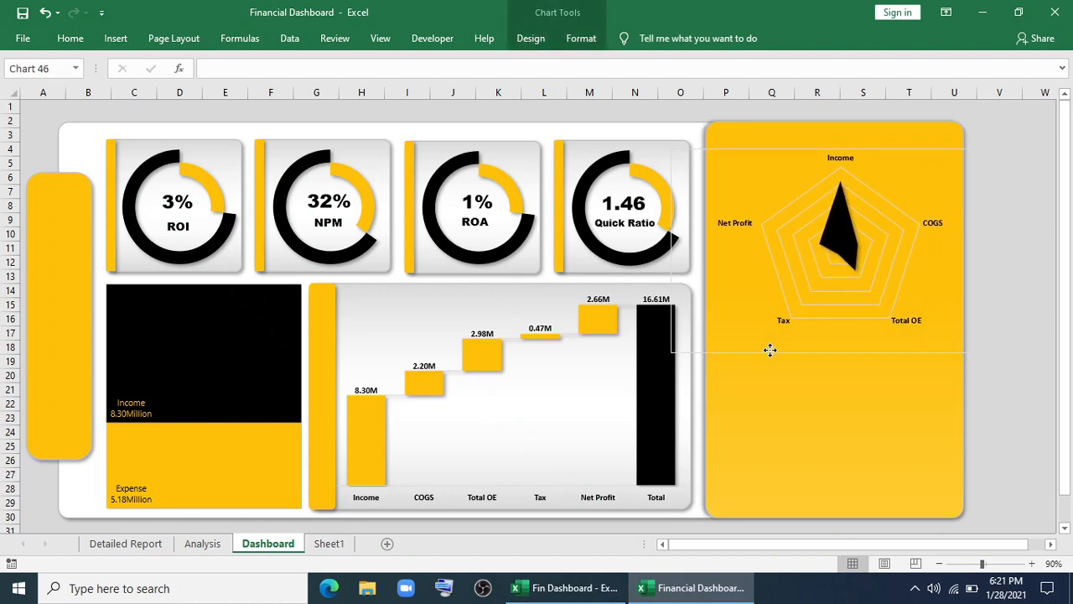
Format the radar chart's gridlines with a black outline, an adjusted line weight and an outer offset shadow.
left_click(581, 38)
left_click(441, 81)
left_click(422, 132)
left_click(441, 81)
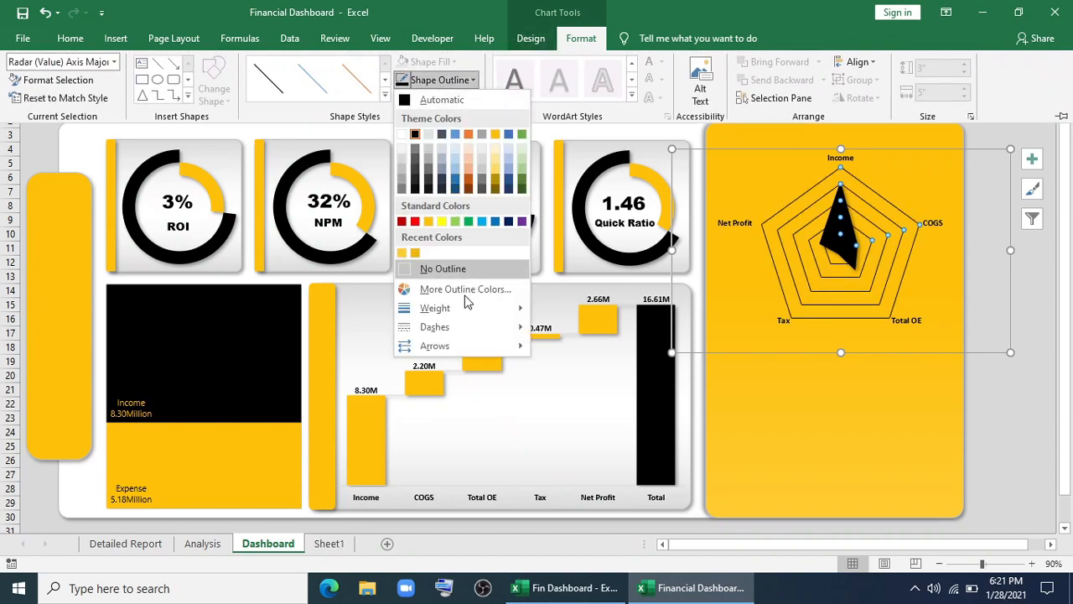
mouse_move(457, 309)
left_click(591, 363)
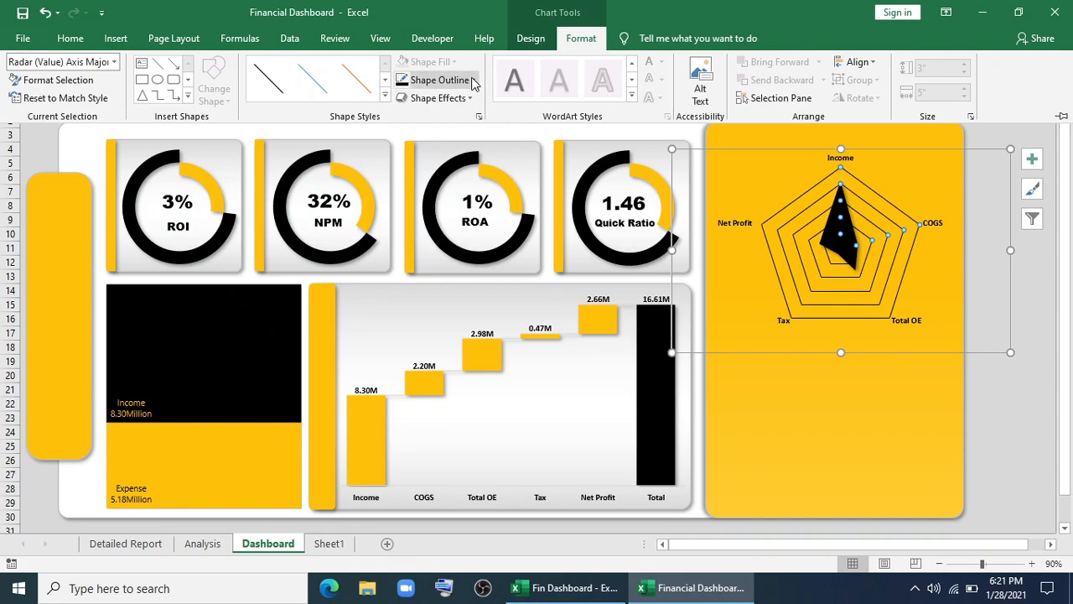
left_click(438, 99)
mouse_move(482, 172)
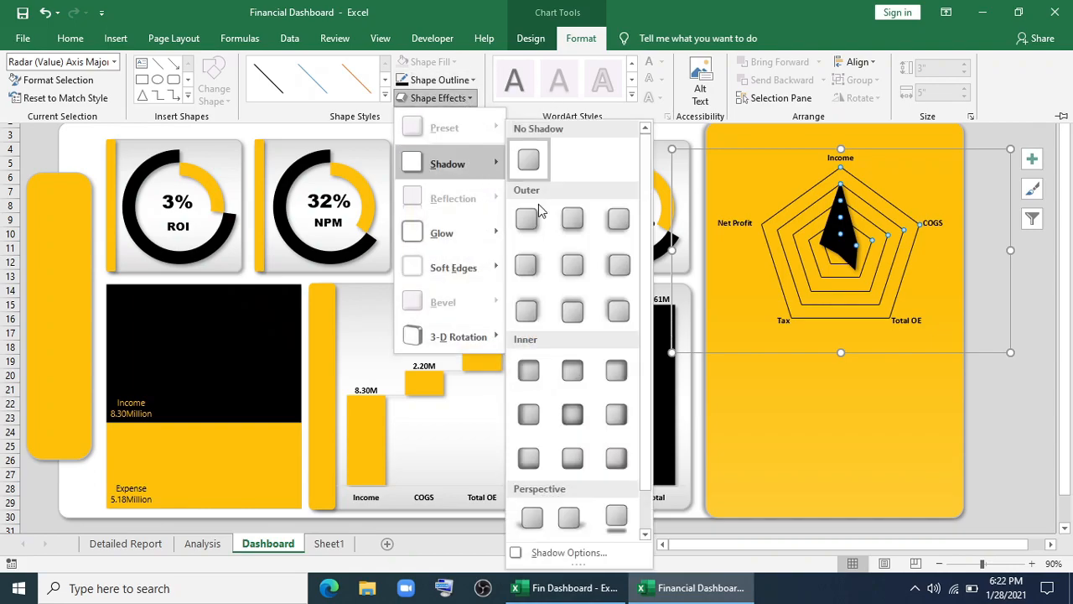
left_click(528, 222)
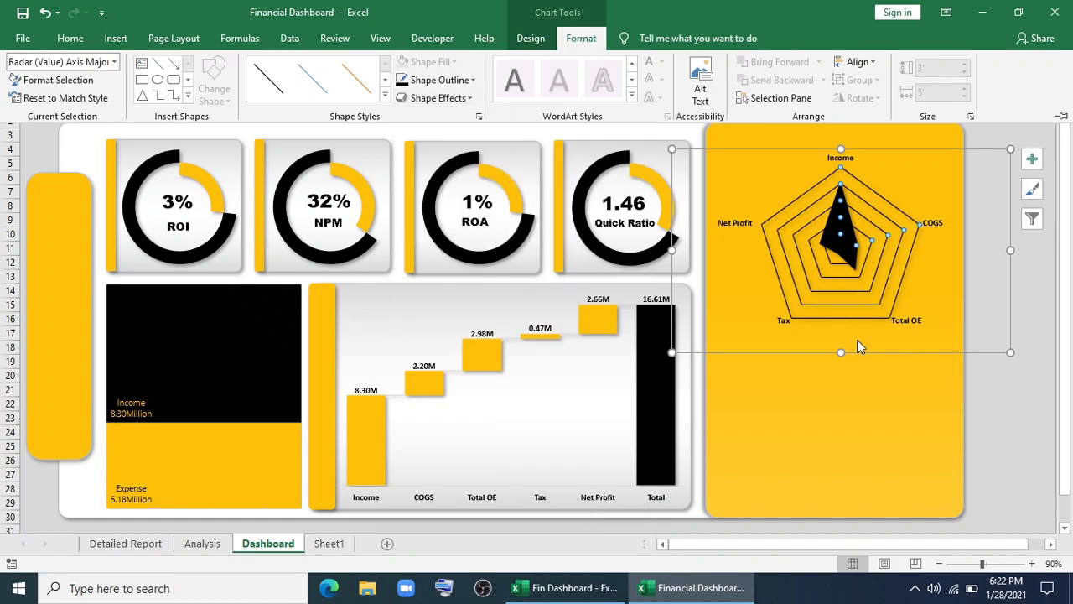
Resize the radar chart and its plot area and position it centrally in the upper half of the yellow panel.
left_click(779, 296)
left_click_drag(758, 336, 733, 362)
left_click_drag(1012, 251, 982, 251)
left_click_drag(672, 251, 698, 256)
left_click(909, 262)
left_click_drag(913, 263, 919, 263)
left_click_drag(915, 333, 926, 337)
left_click_drag(919, 339, 934, 346)
left_click_drag(922, 344, 939, 355)
left_click_drag(926, 168, 942, 165)
left_click_drag(982, 354, 994, 368)
left_click(919, 308)
left_click_drag(939, 347, 946, 355)
left_click_drag(915, 366, 909, 372)
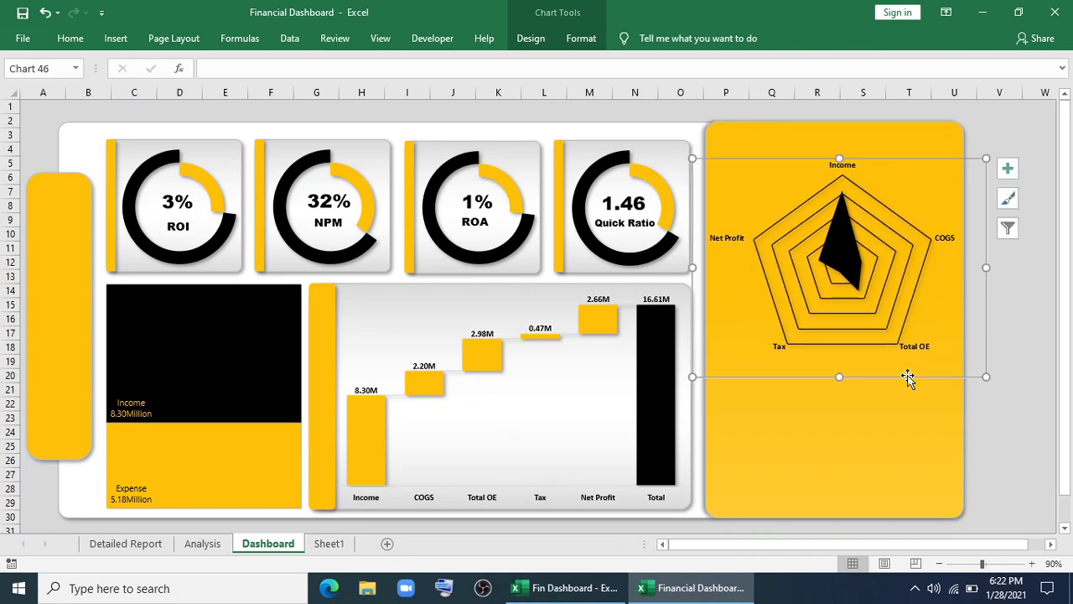
left_click(997, 430)
left_click(870, 359)
left_click_drag(757, 360, 749, 361)
left_click(999, 446)
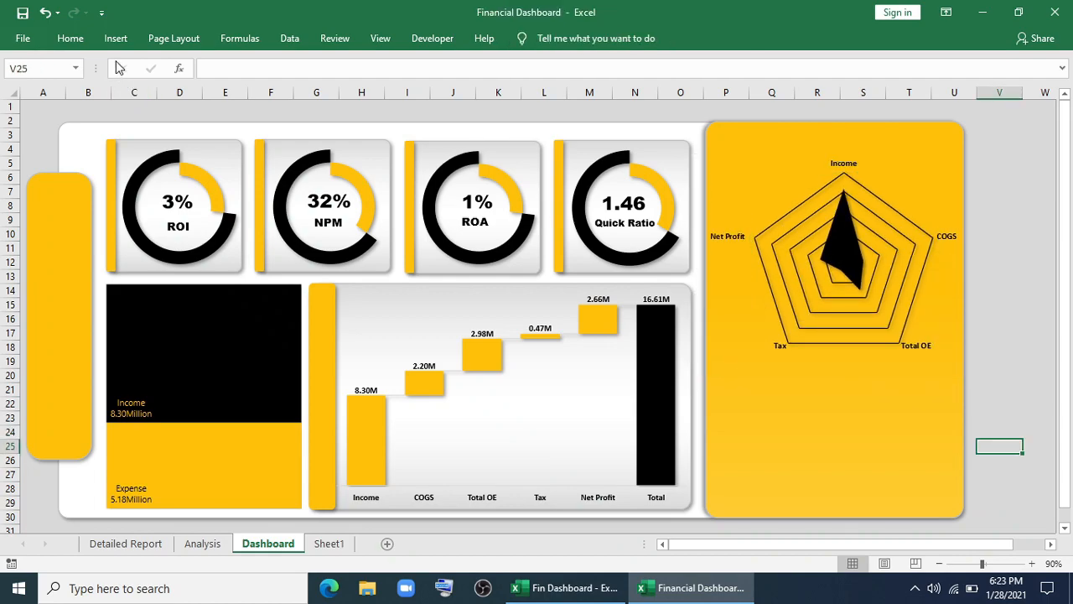
Insert a text box on the yellow panel below the radar chart's Tax label.
left_click(116, 38)
left_click(884, 83)
left_click(890, 161)
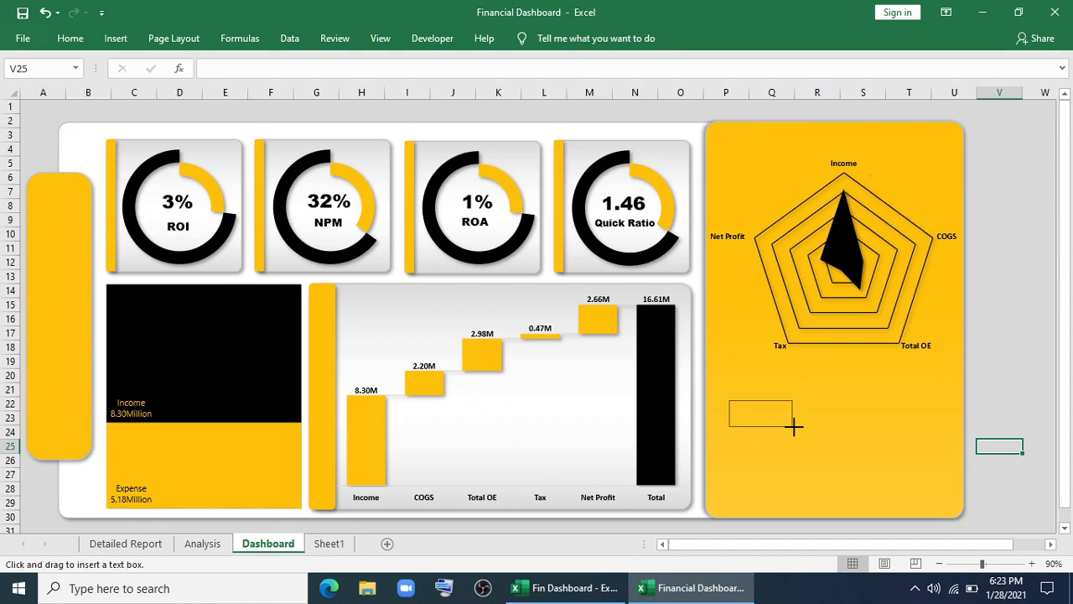
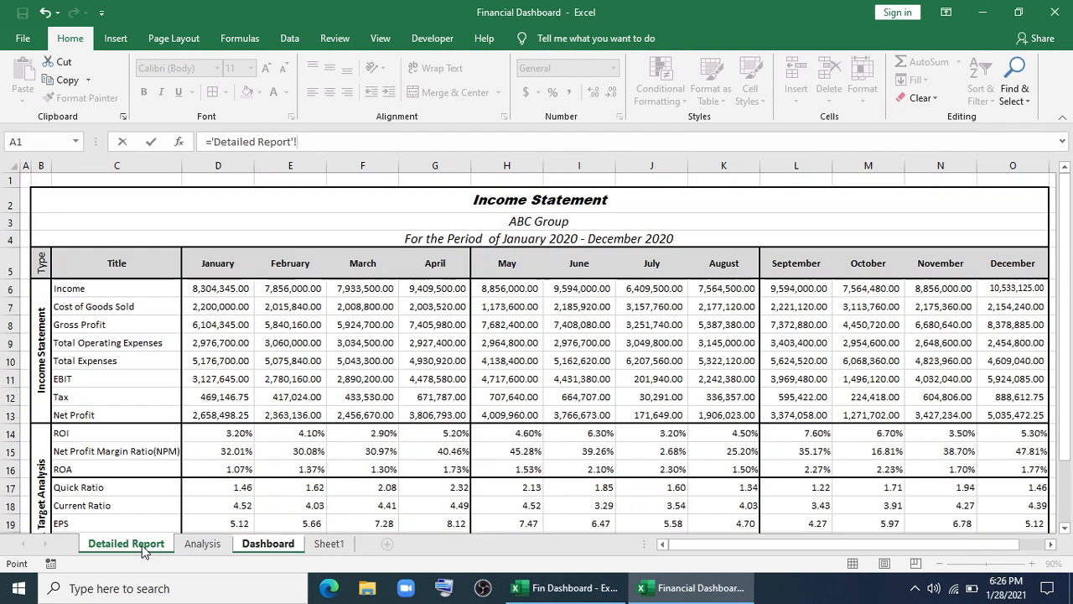
Link the text box under "Expense Reached VS Budget" to cell D48 on the Analysis sheet.
left_click(195, 545)
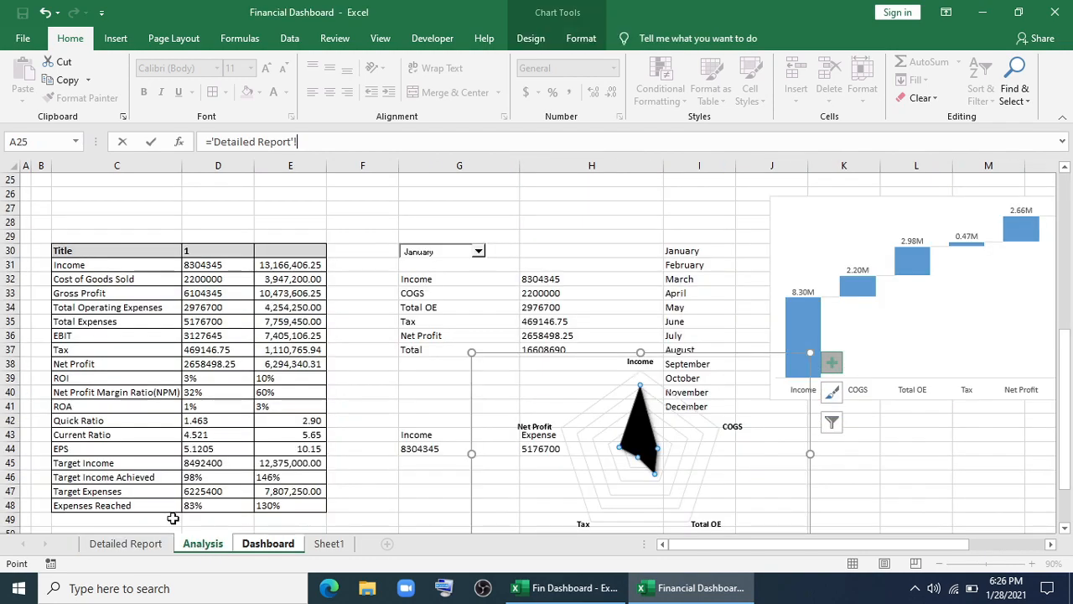
left_click(195, 507)
key("Return")
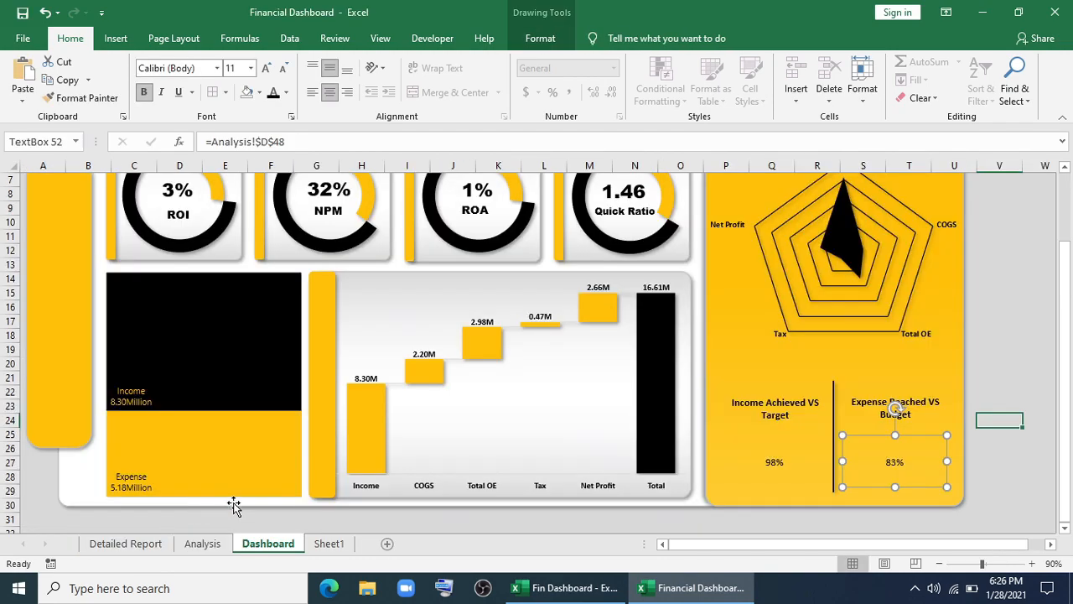
Set the percentage under "Income Achieved VS Target" in Arial Black and give its text an outer shadow.
left_click(756, 464)
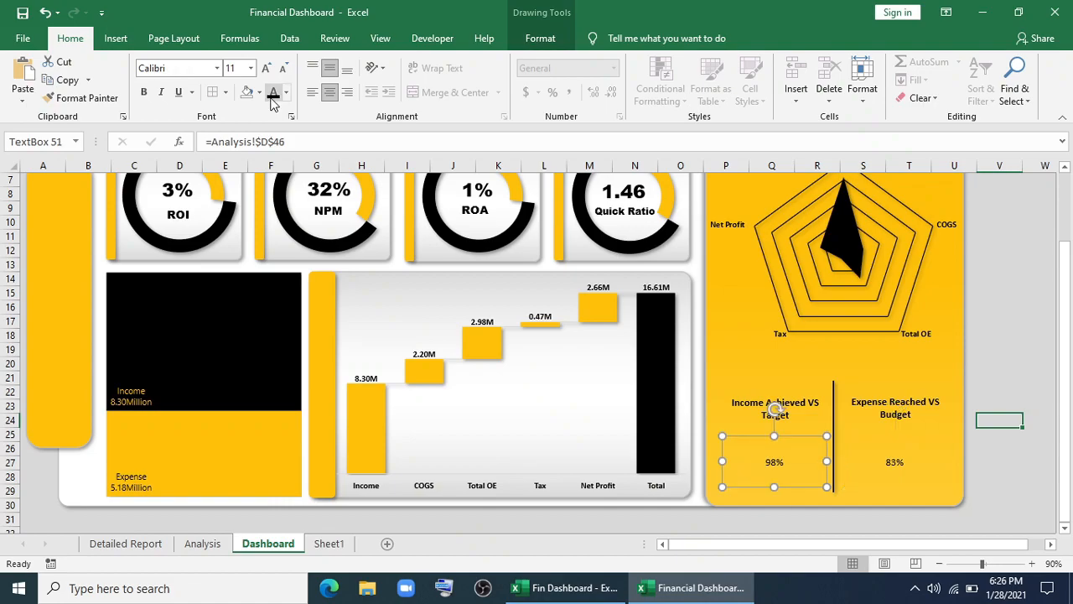
left_click(216, 68)
scroll(202, 135, "up", 5)
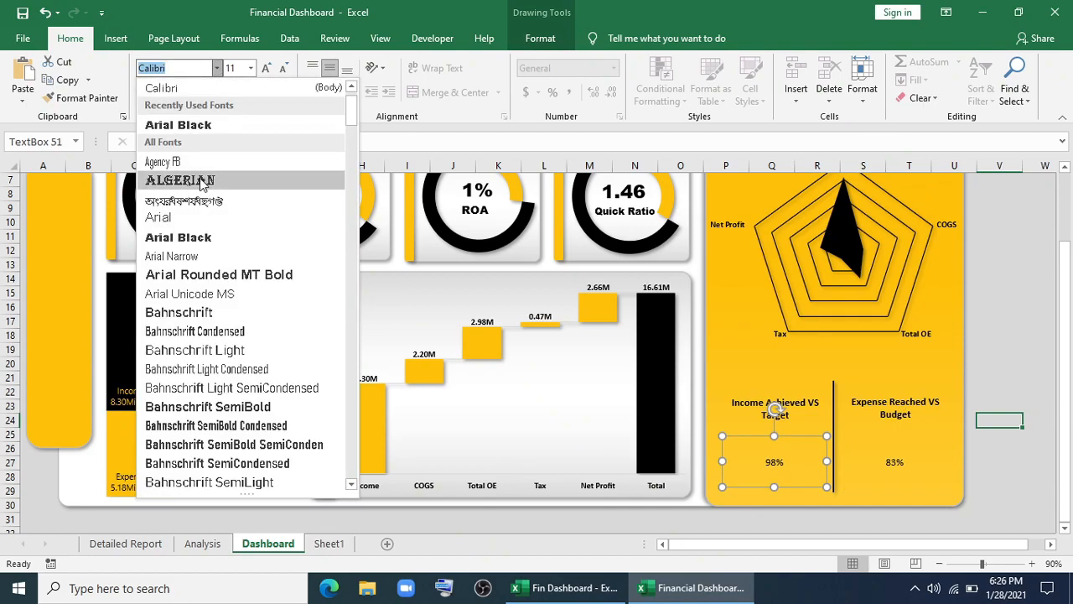
left_click(177, 125)
left_click(537, 39)
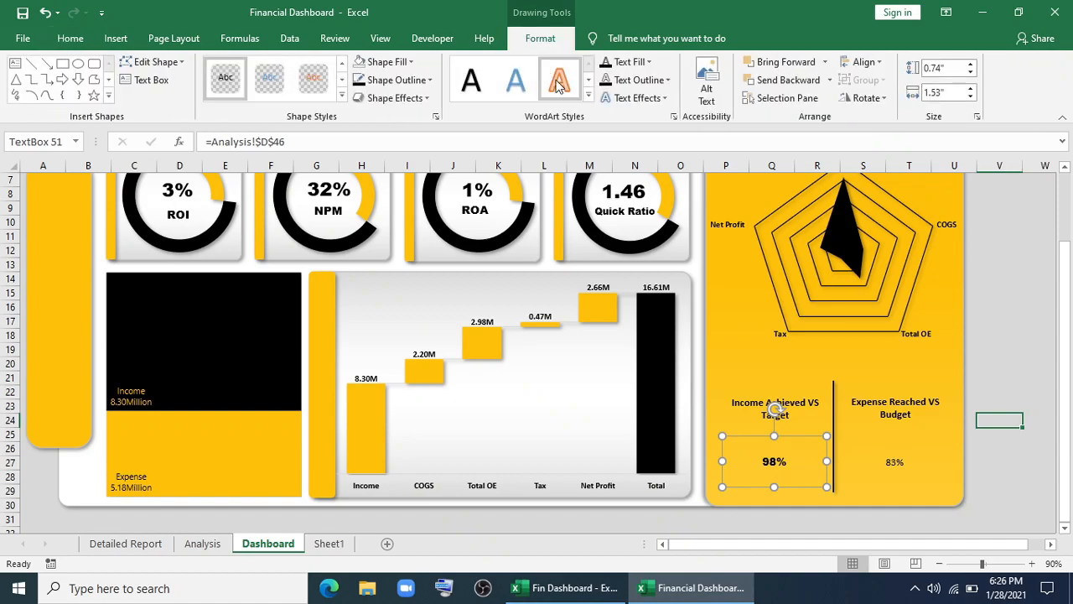
left_click(619, 101)
mouse_move(676, 125)
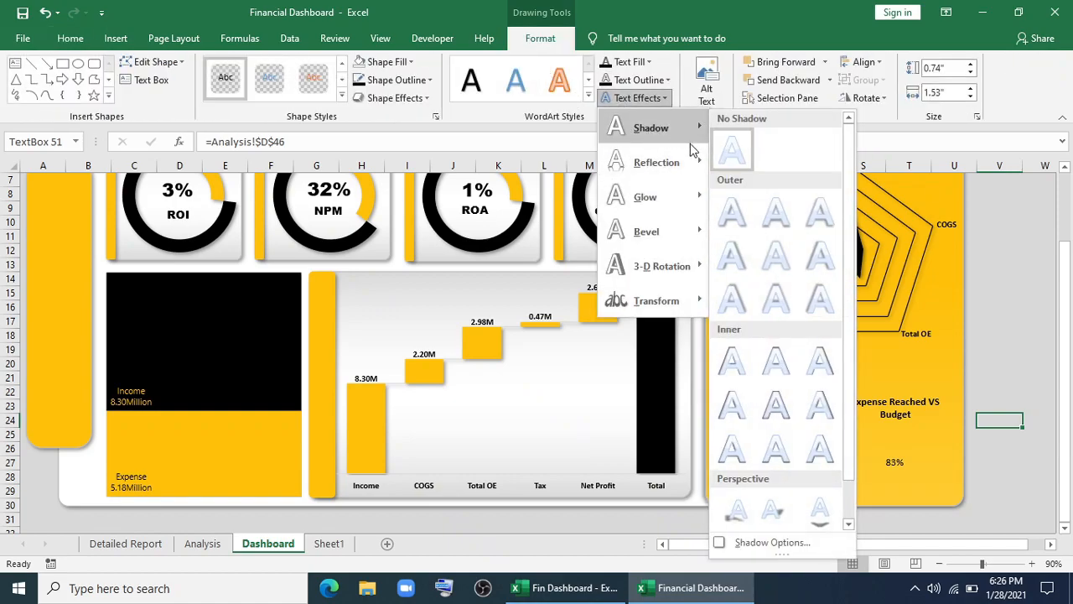
left_click(732, 222)
Increase the font size of the Income Achieved percentage to 32.
left_click(71, 39)
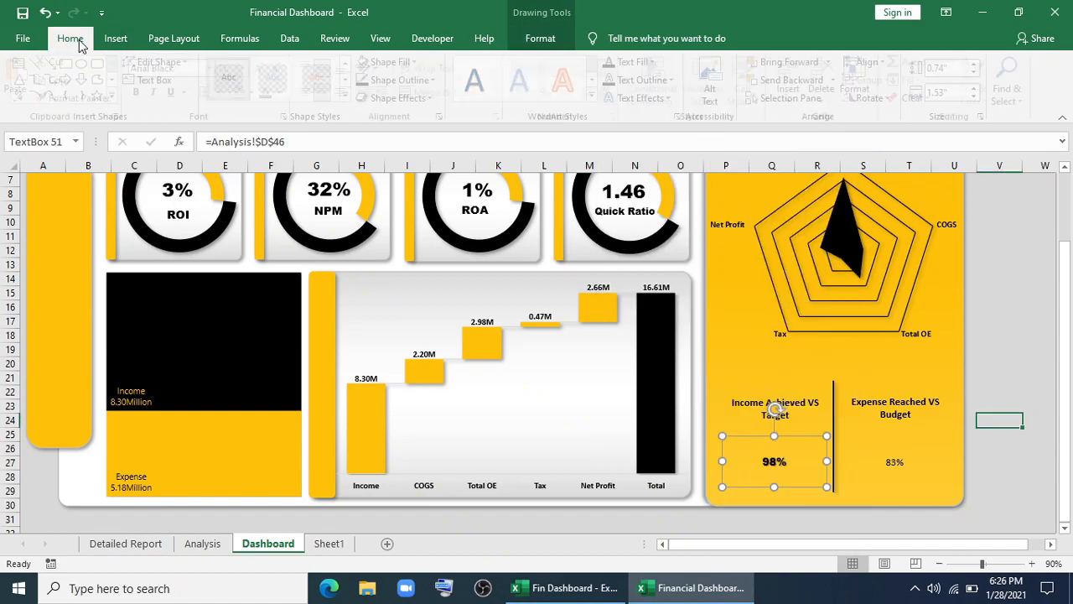
left_click(269, 70)
left_click(268, 71)
left_click(268, 70)
left_click(268, 71)
left_click(268, 70)
left_click(269, 70)
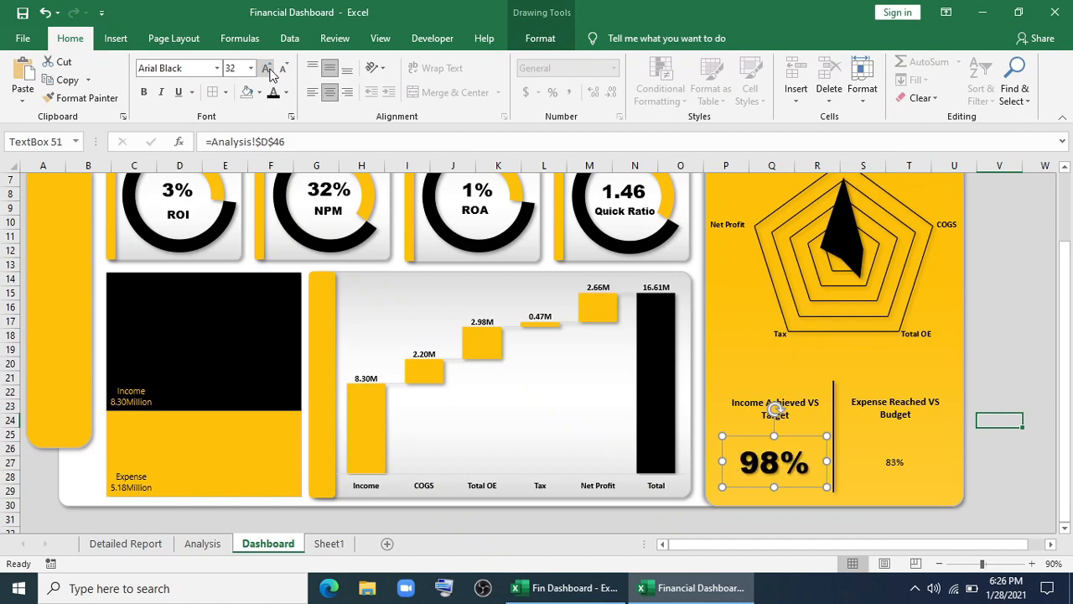
Copy the Income Achieved percentage's formatting to the Expense Reached percentage, and set both headings above them to font size 12.
left_click(116, 97)
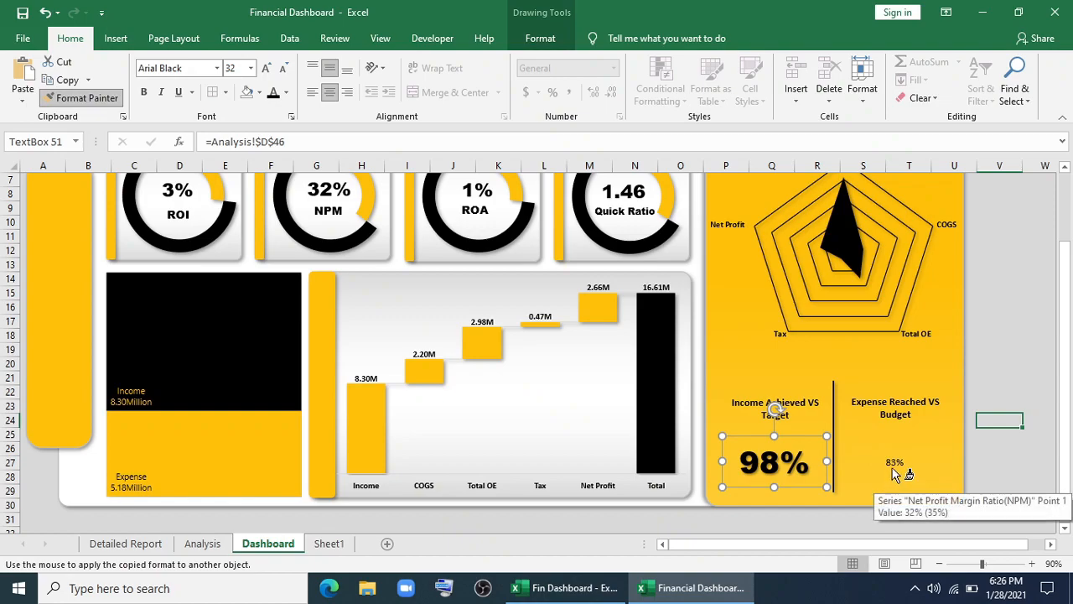
left_click(895, 466)
left_click(896, 408)
left_click(775, 411, "shift")
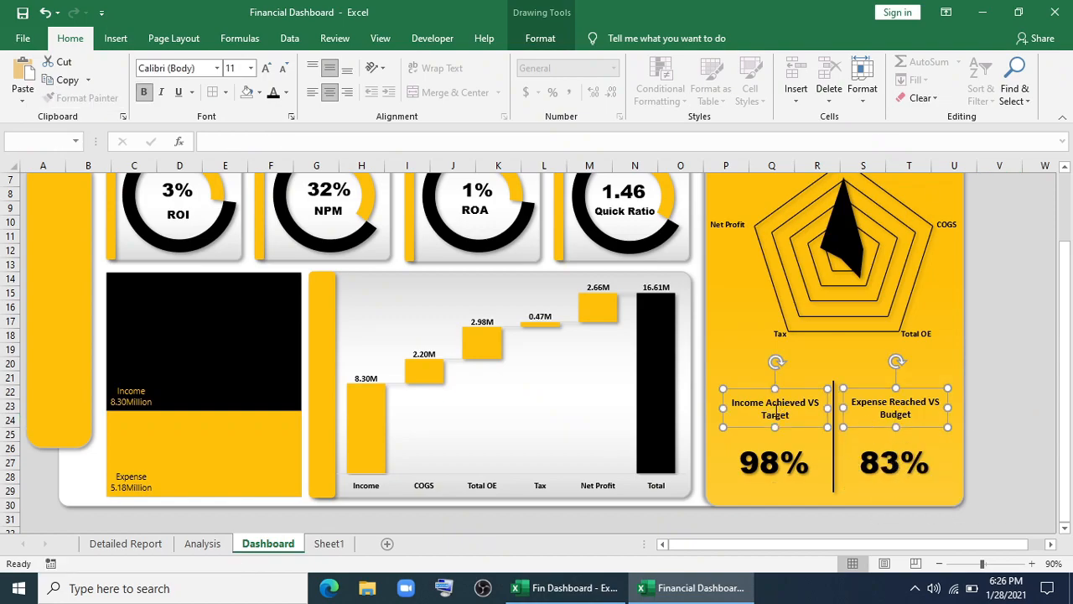
left_click(268, 71)
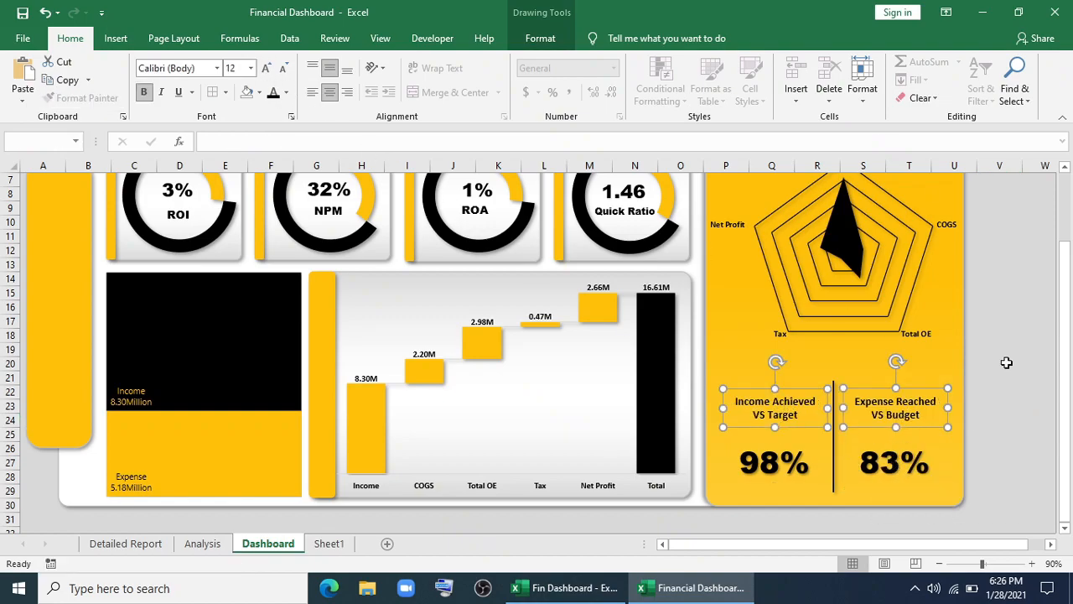
Copy the month drop-down control from the Analysis sheet and paste it onto the Dashboard sheet.
left_click(214, 545)
key("Escape")
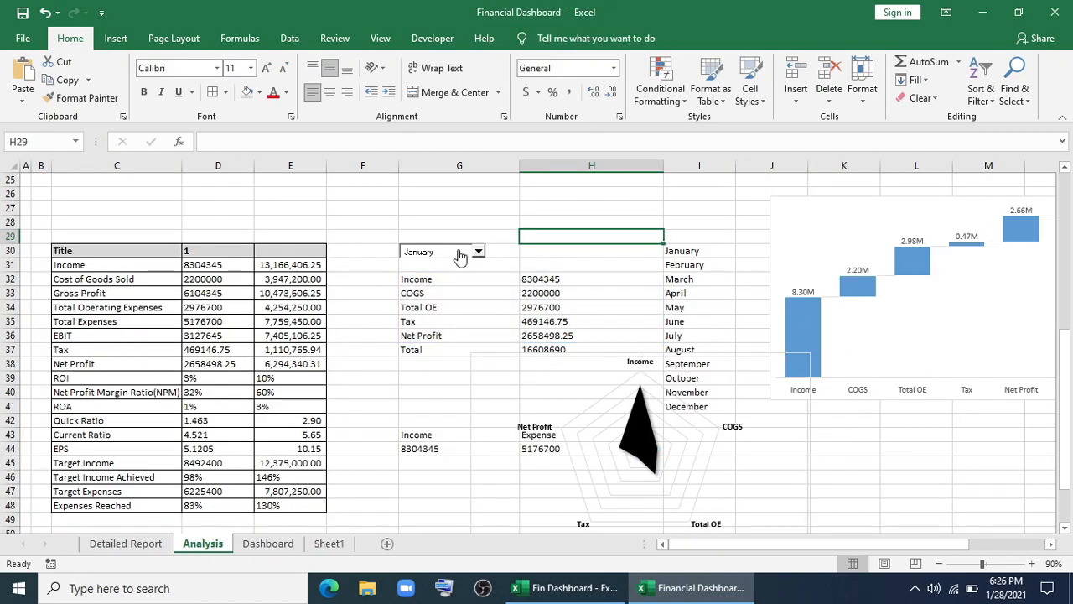
left_click(459, 255, "ctrl")
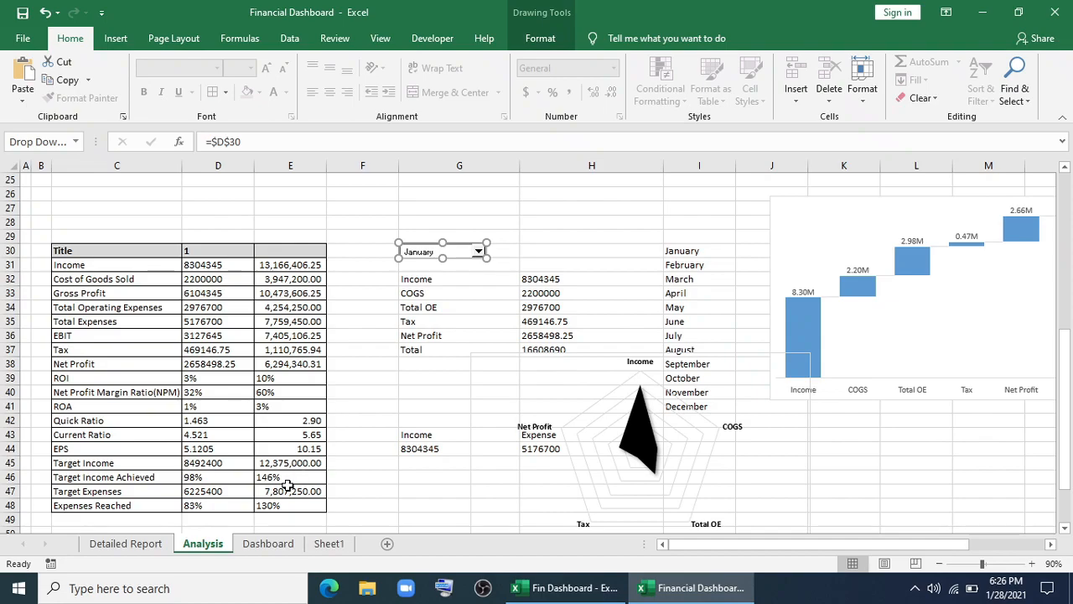
left_click(266, 545)
scroll(847, 238, "up", 2)
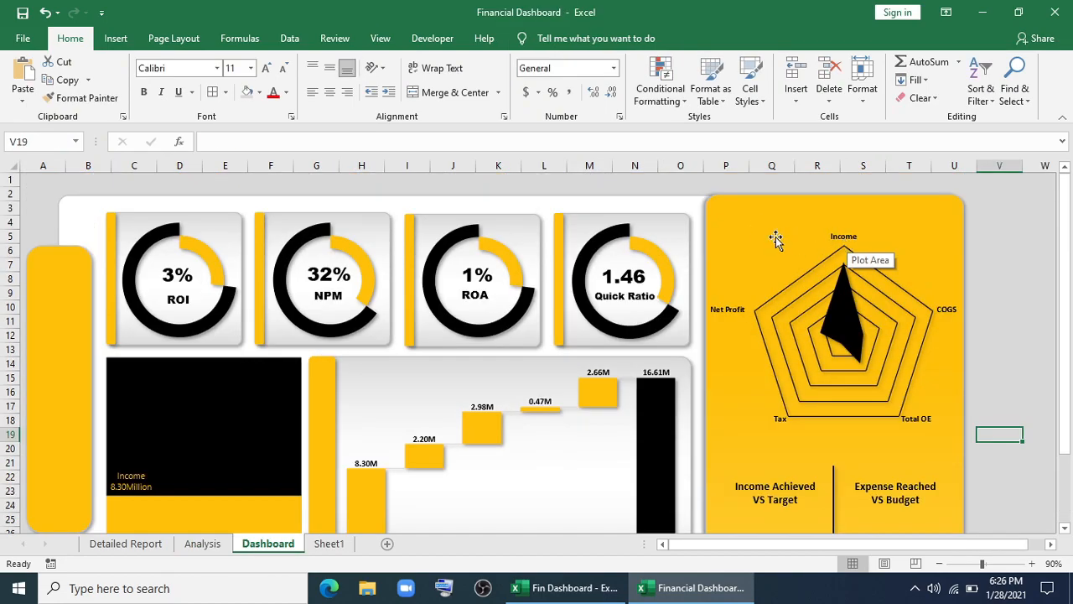
right_click(739, 213)
left_click(770, 274)
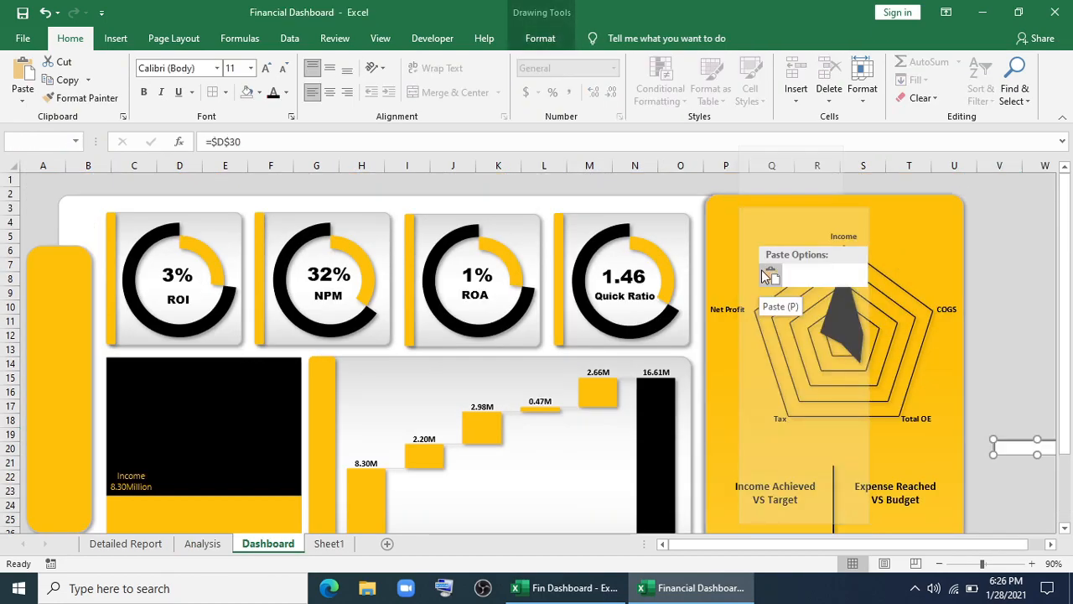
Move the drop-down control above the radar chart and widen it to span the yellow panel.
scroll(838, 378, "down", 1)
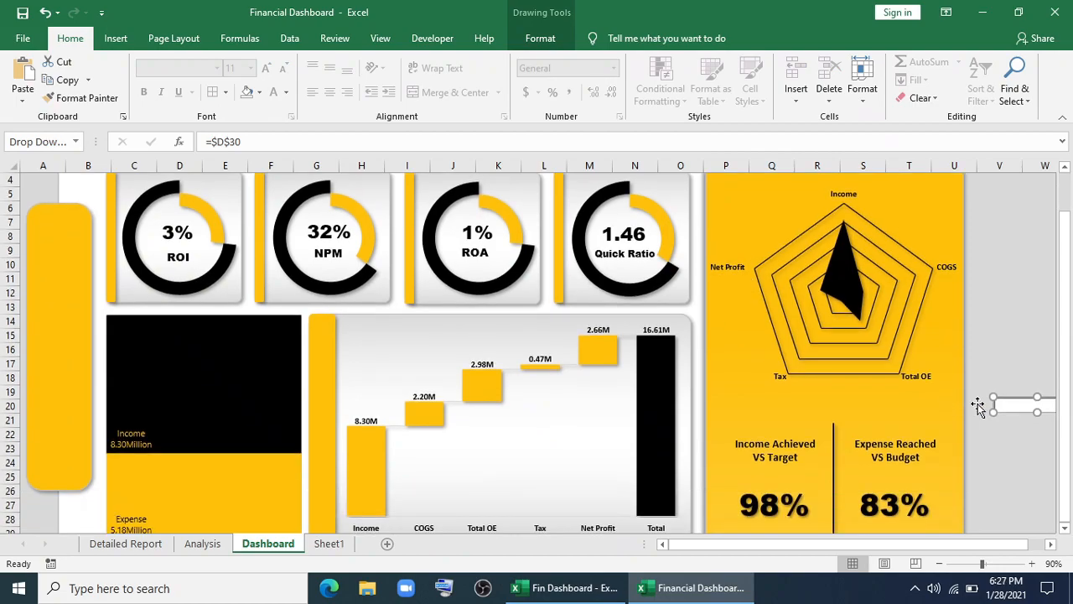
left_click_drag(1013, 401, 753, 199)
scroll(753, 218, "up", 1)
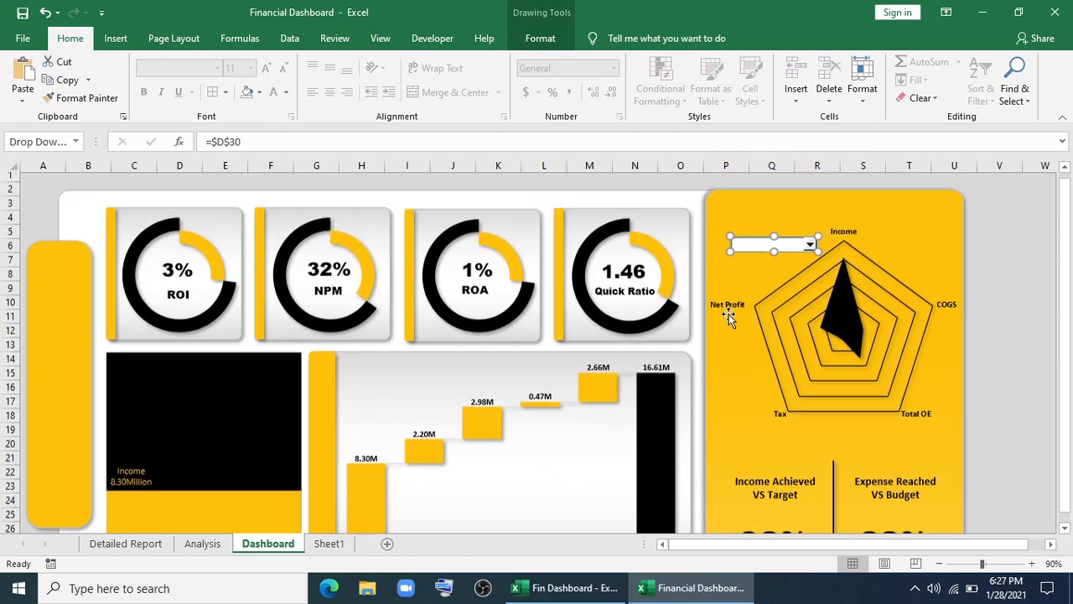
left_click_drag(753, 240, 732, 204)
left_click_drag(802, 219, 954, 221)
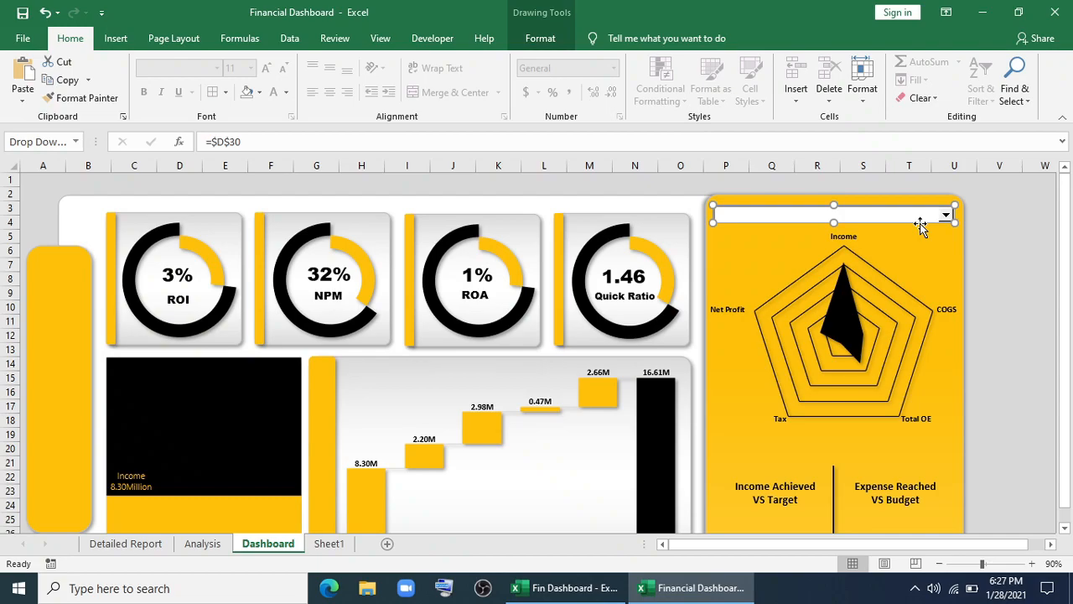
left_click(1005, 251)
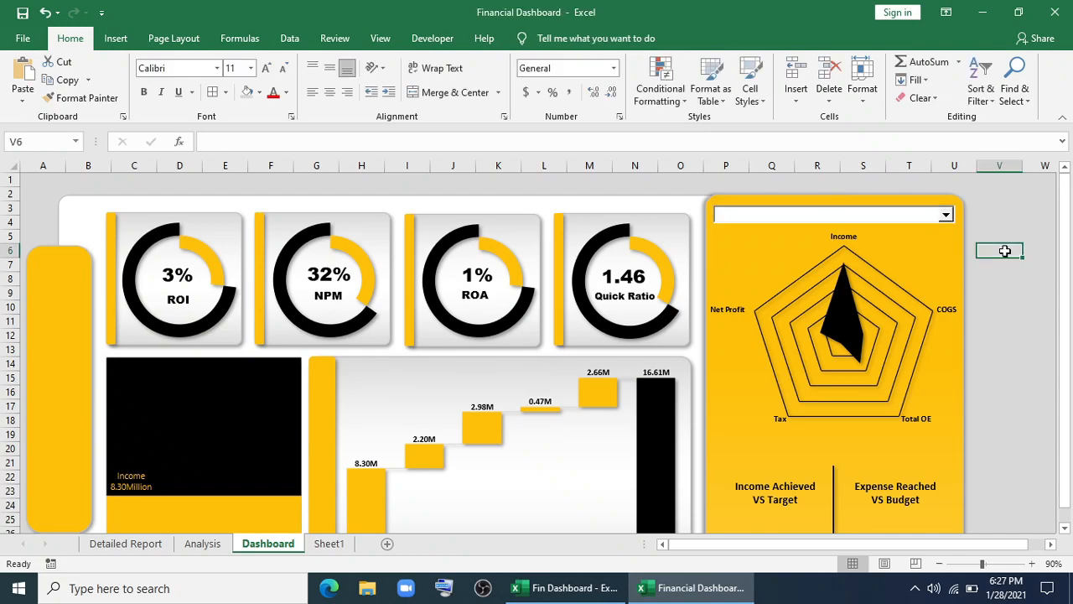
Set the input range of the Dashboard drop-down control to the month list Analysis!$I$30:$I$41.
left_click(946, 215)
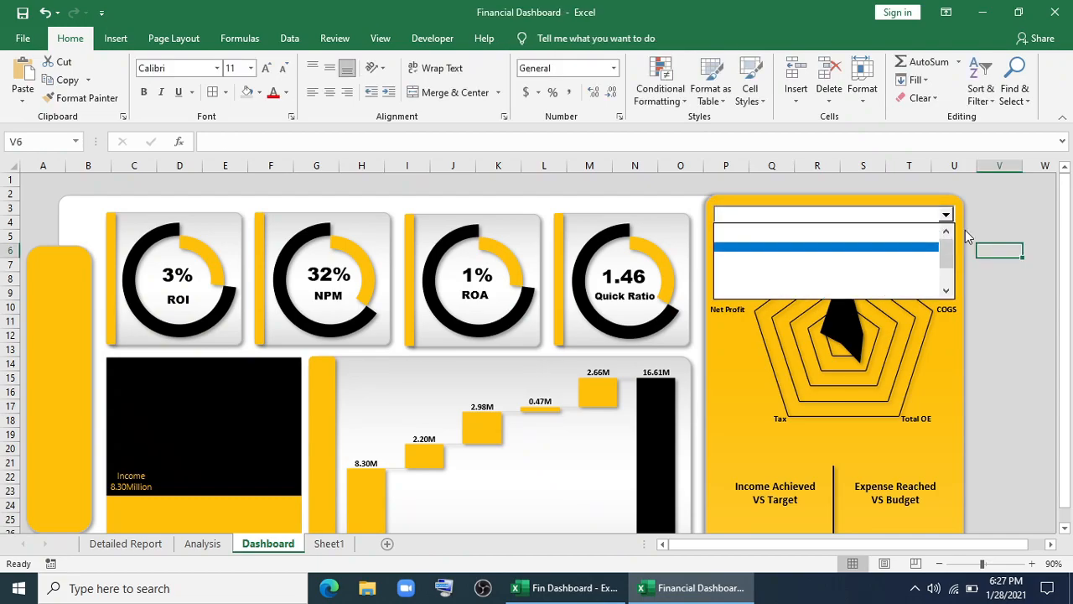
left_click(1004, 228)
right_click(915, 212)
left_click(953, 338)
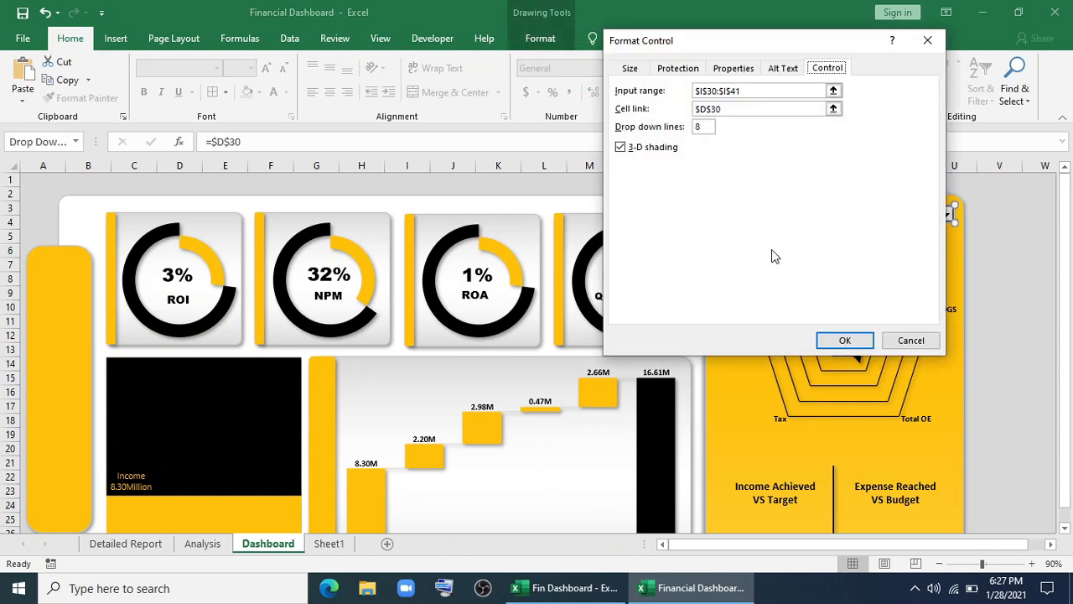
left_click(833, 91)
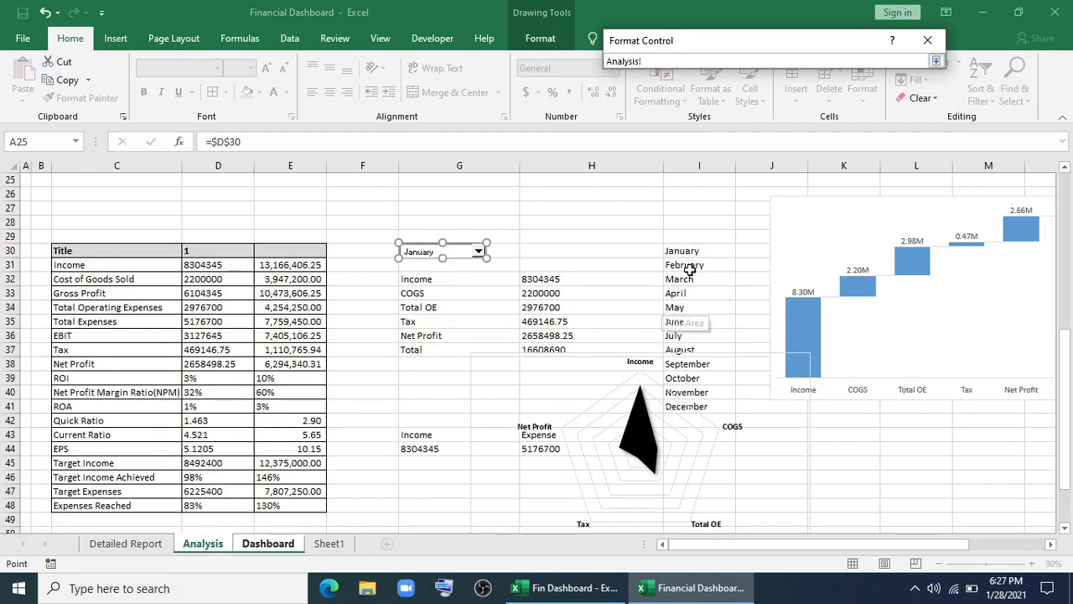
left_click_drag(714, 251, 713, 405)
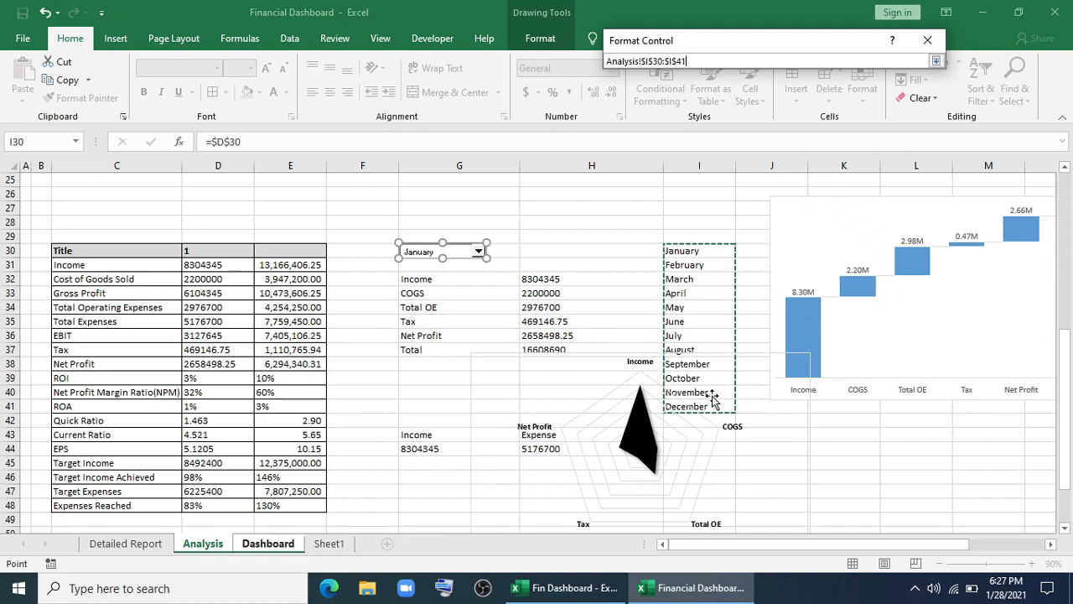
left_click(938, 61)
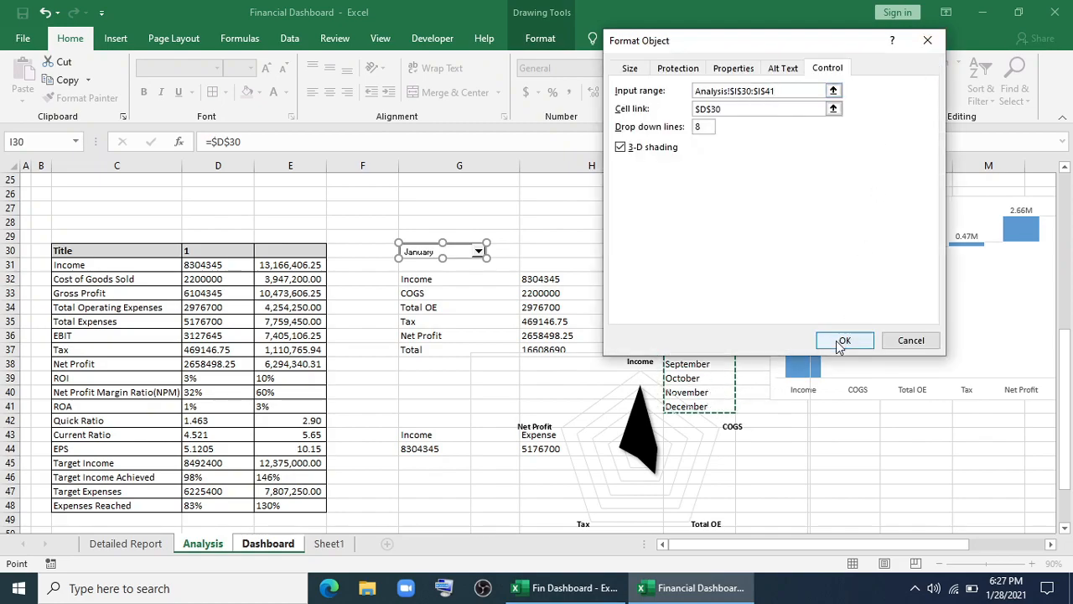
Link the Dashboard drop-down control to cell Analysis!$D$30 and return to the Dashboard sheet.
left_click(833, 109)
left_click(224, 252)
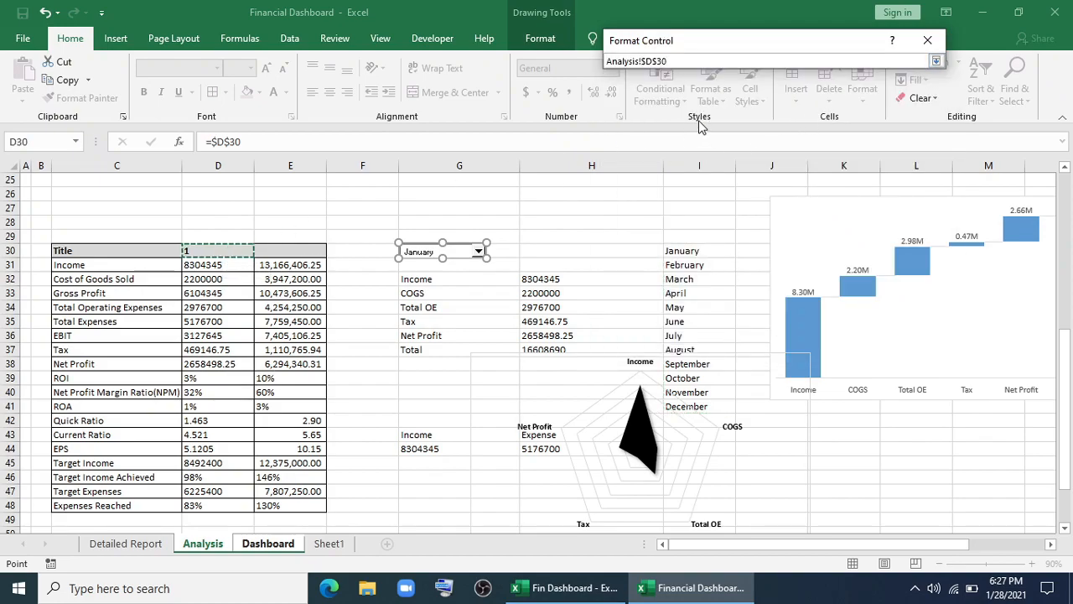
left_click(936, 60)
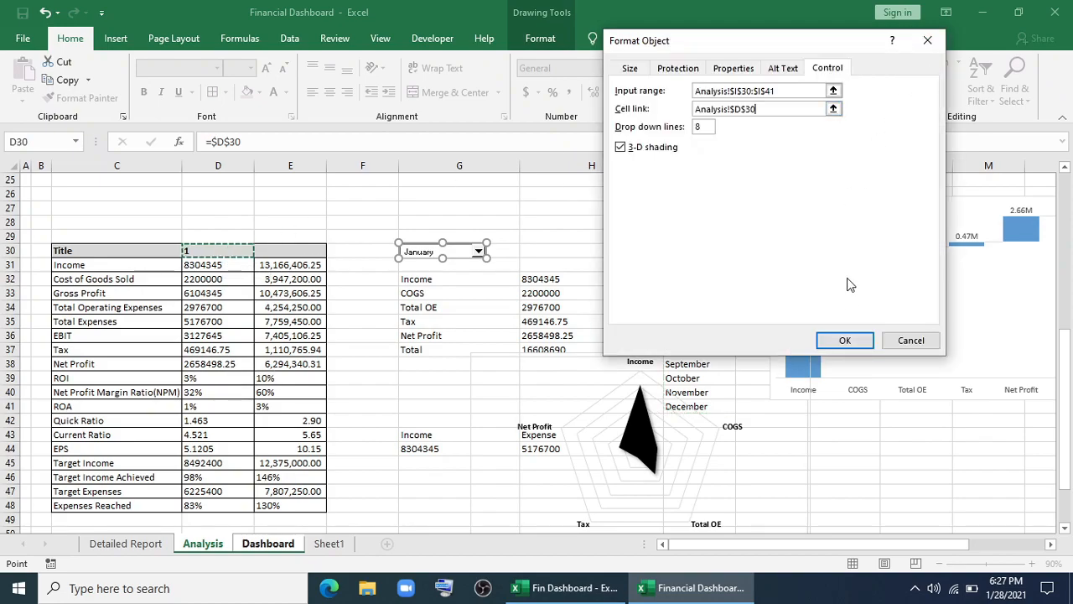
left_click(842, 344)
key("ctrl+Page_Down")
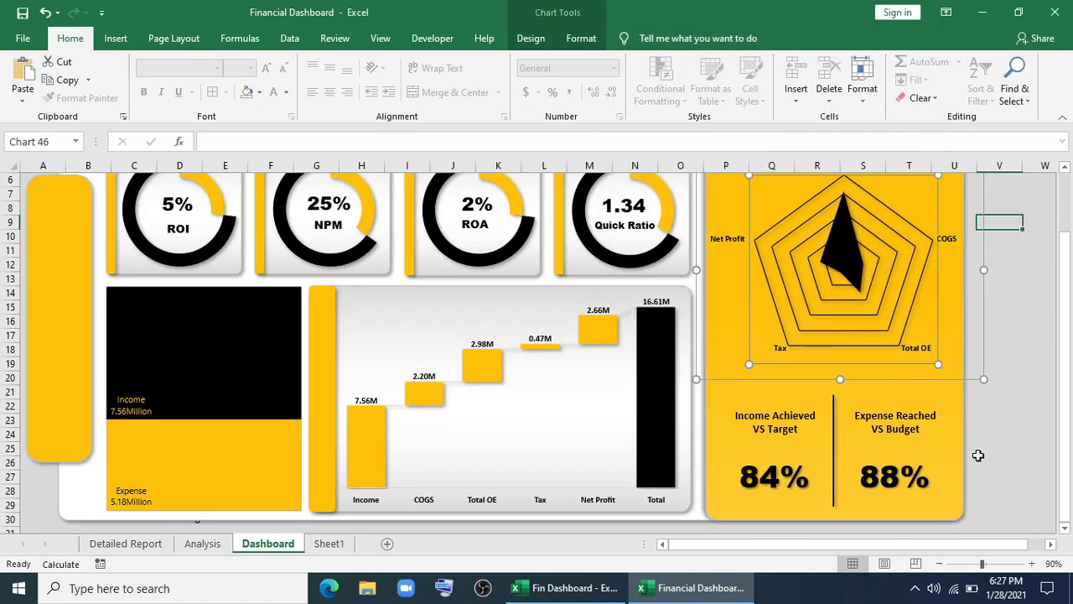
Test the month drop-down by switching the dashboard to June and back to January.
left_click(977, 455)
scroll(978, 445, "up", 2)
left_click(946, 214)
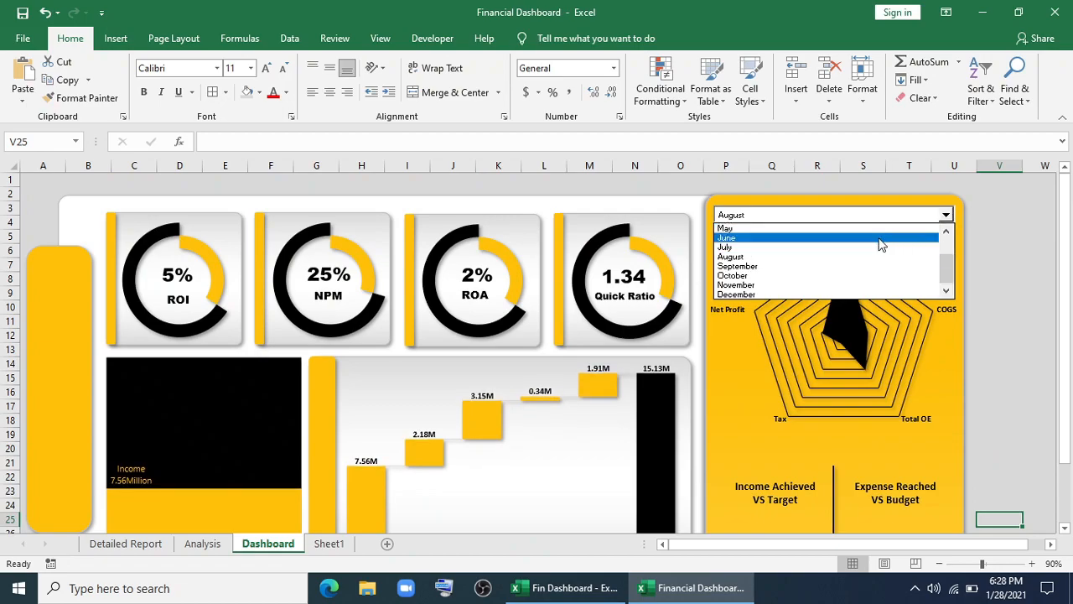
left_click(848, 239)
left_click(946, 215)
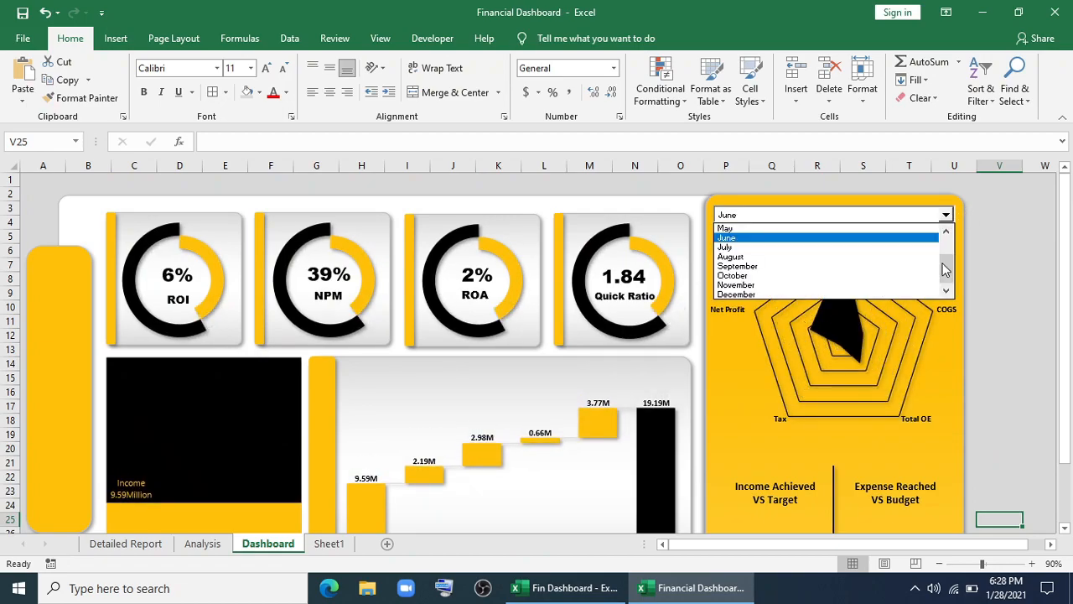
left_click(864, 293)
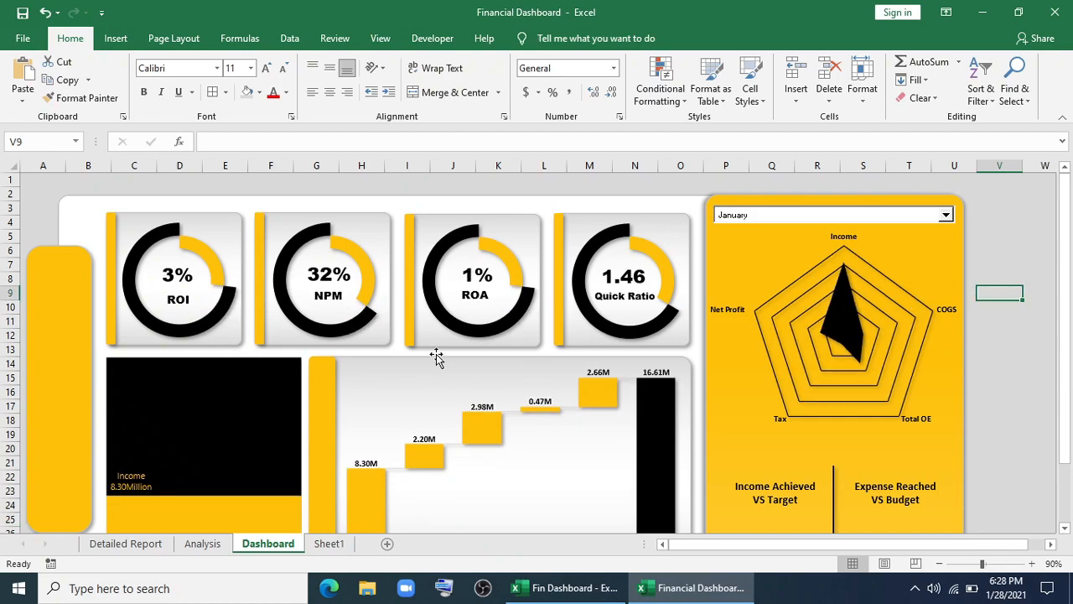
Insert three icons on the Dashboard sheet: the rising line chart, the table grid and the blank page.
left_click(116, 39)
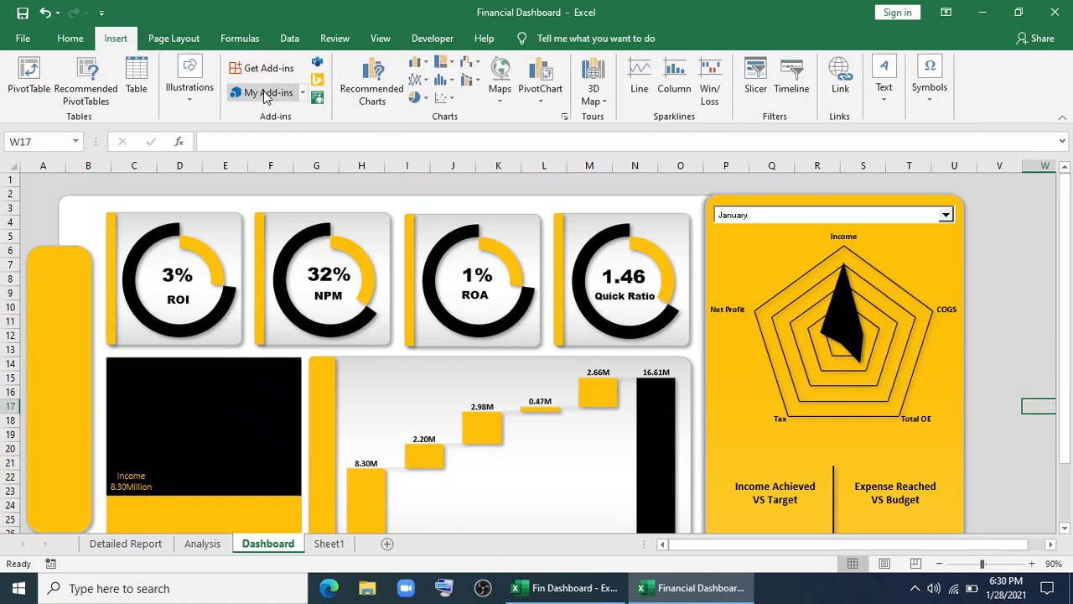
left_click(189, 87)
left_click(250, 142)
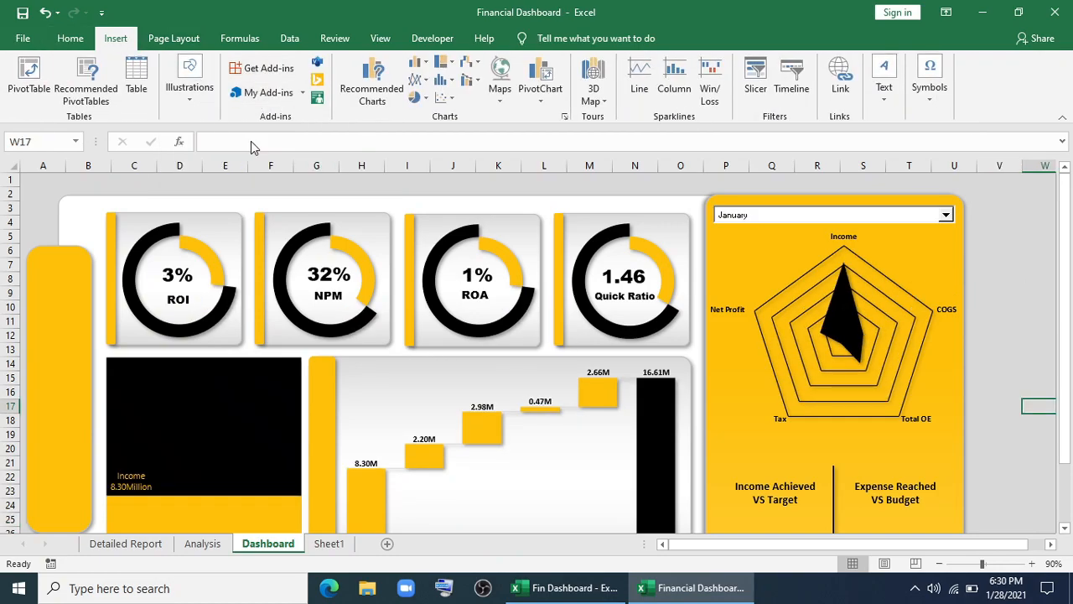
left_click(864, 351)
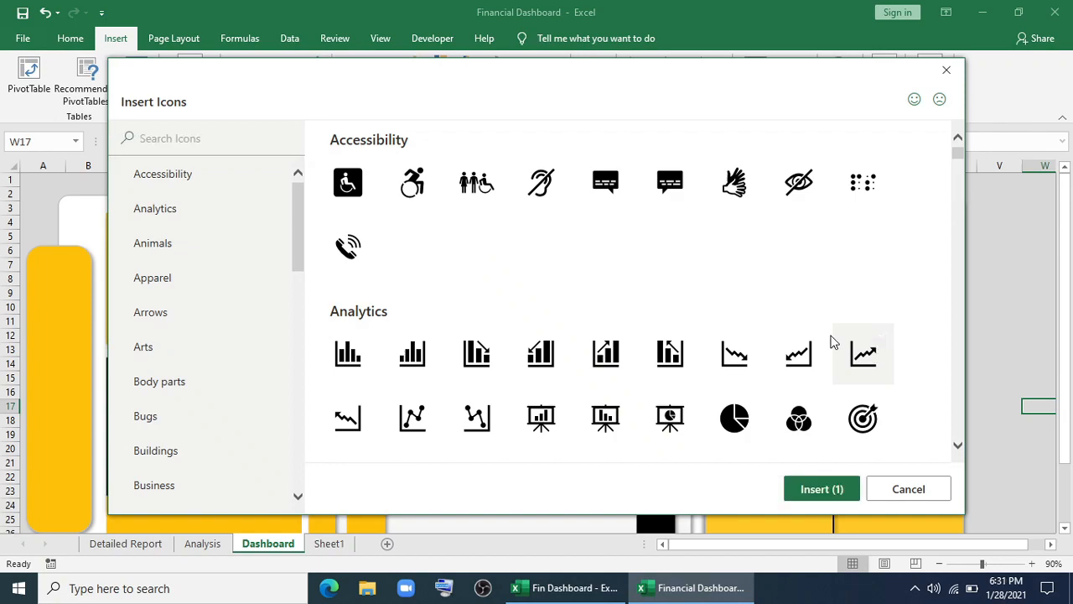
scroll(656, 335, "down", 1)
scroll(656, 336, "down", 2)
left_click(552, 384)
scroll(579, 383, "up", 1)
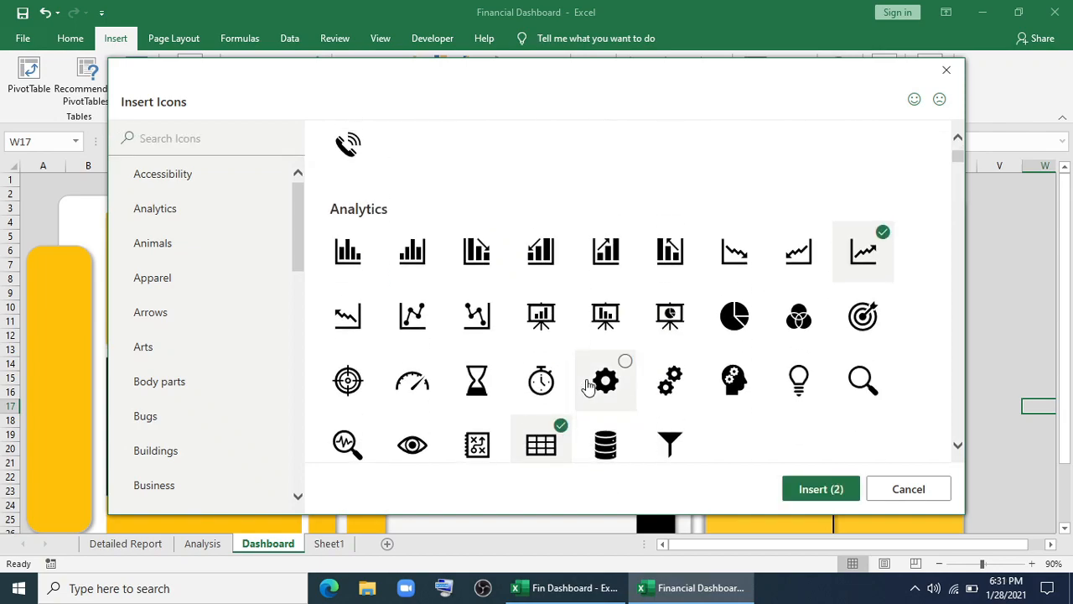
scroll(599, 381, "down", 15)
scroll(589, 386, "down", 8)
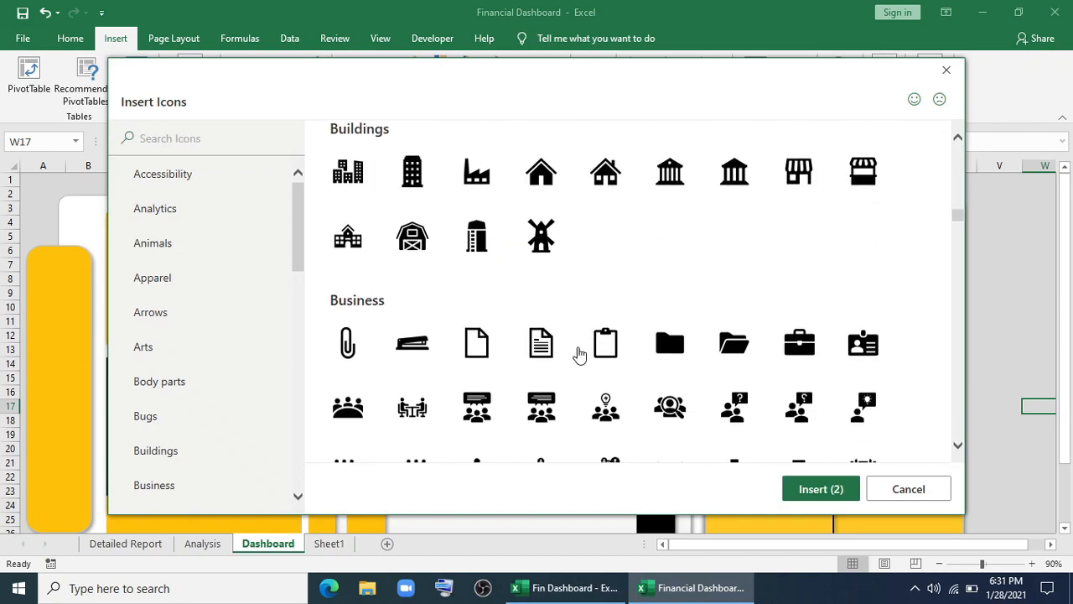
left_click(502, 289)
left_click(835, 489)
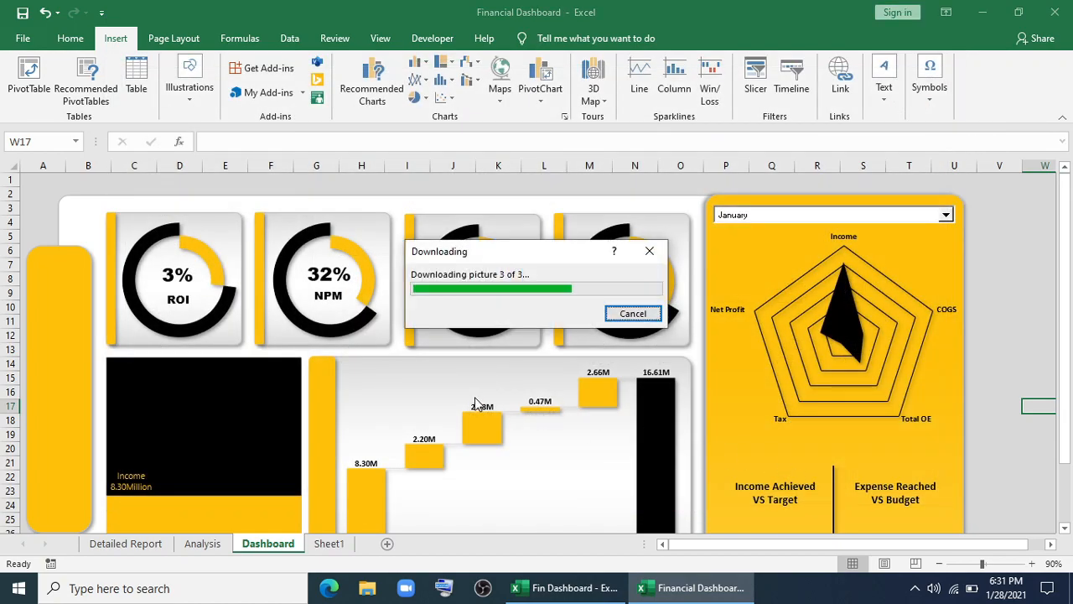
Place the page icon near the upper end of the narrow yellow panel and rotate it a quarter turn counterclockwise.
left_click_drag(1038, 407, 216, 201)
left_click(1012, 363)
left_click_drag(260, 267, 74, 311)
left_click_drag(84, 309, 77, 301)
left_click_drag(56, 237, 10, 281)
Place the table icon and the line-chart icon below the page icon on the narrow yellow panel, evenly spaced.
left_click_drag(242, 254, 84, 416)
left_click_drag(71, 413, 73, 407)
left_click_drag(240, 234, 61, 492)
scroll(197, 374, "down", 2)
left_click_drag(92, 432, 76, 414)
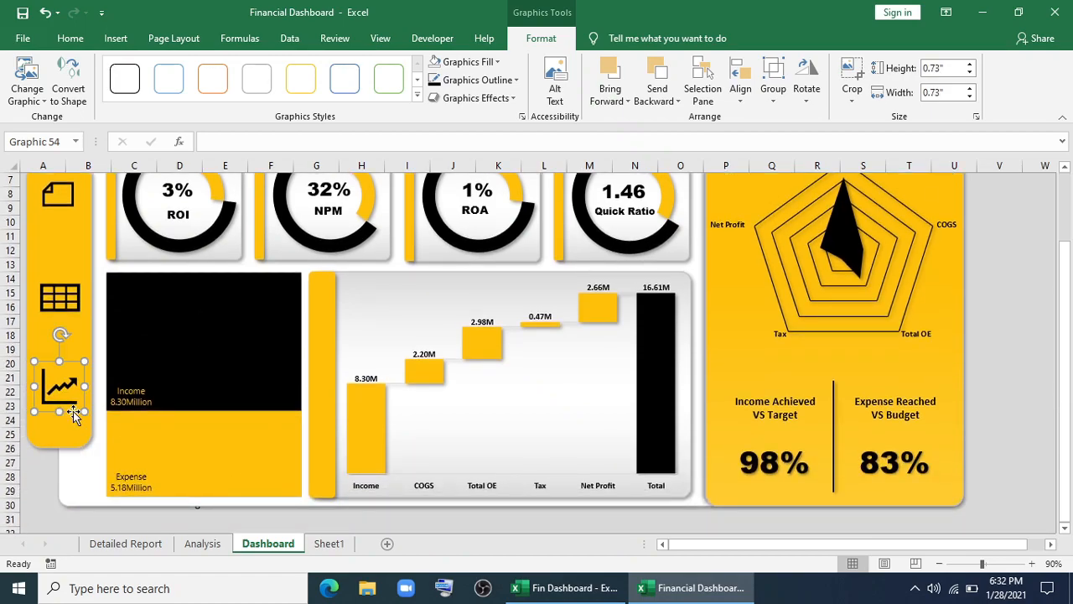
left_click_drag(74, 310, 75, 298)
Add a text box reading "Cover Page" beneath the page icon, with no fill, no outline and bold text.
left_click(116, 38)
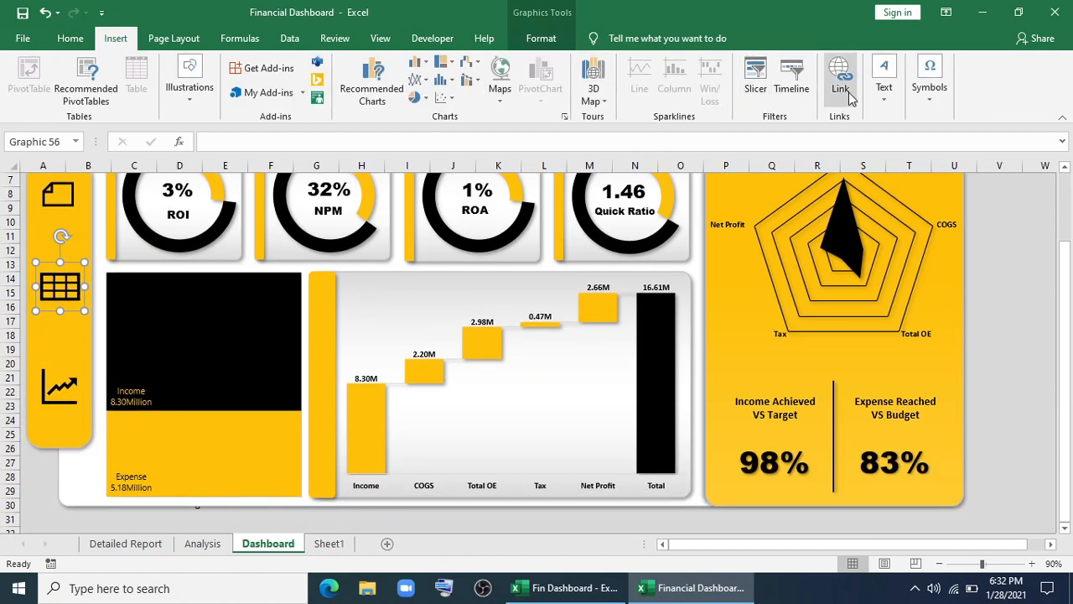
left_click(885, 84)
left_click(885, 151)
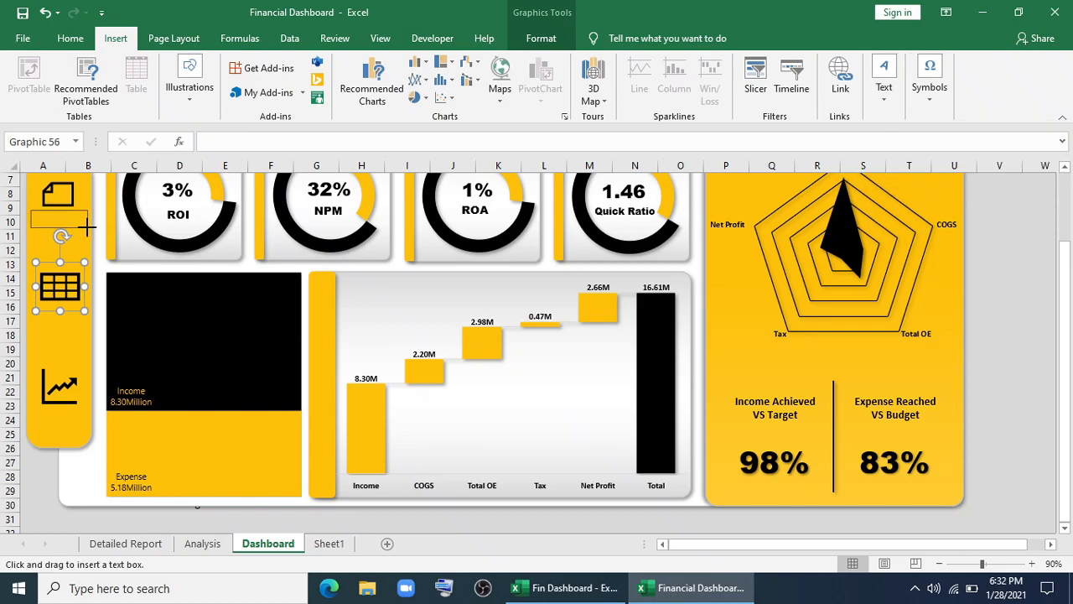
left_click_drag(87, 237, 89, 238)
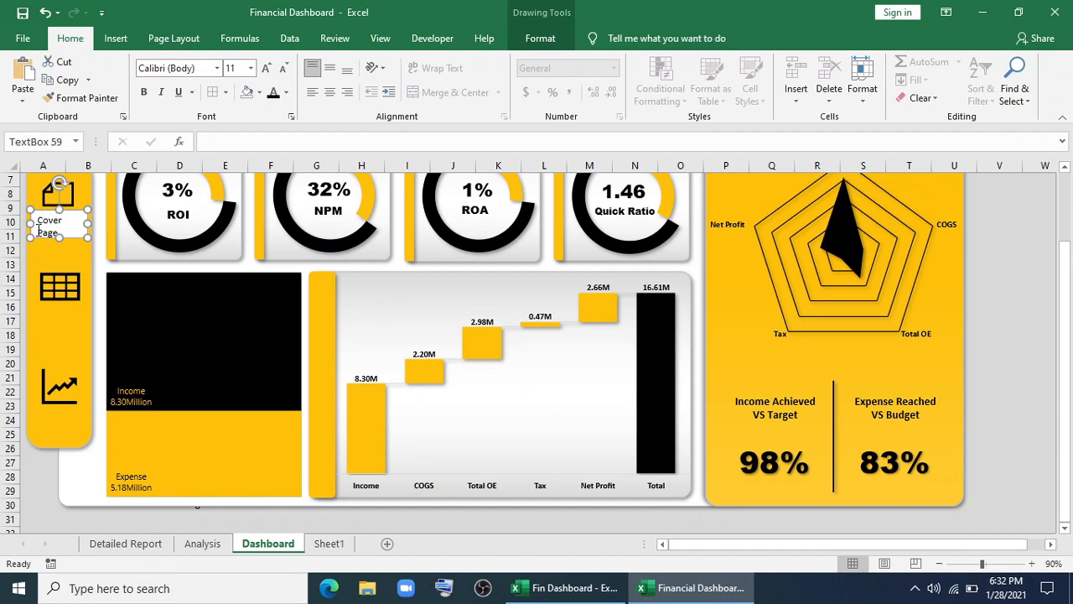
left_click(540, 37)
left_click(419, 62)
left_click(389, 249)
left_click(419, 79)
left_click(392, 266)
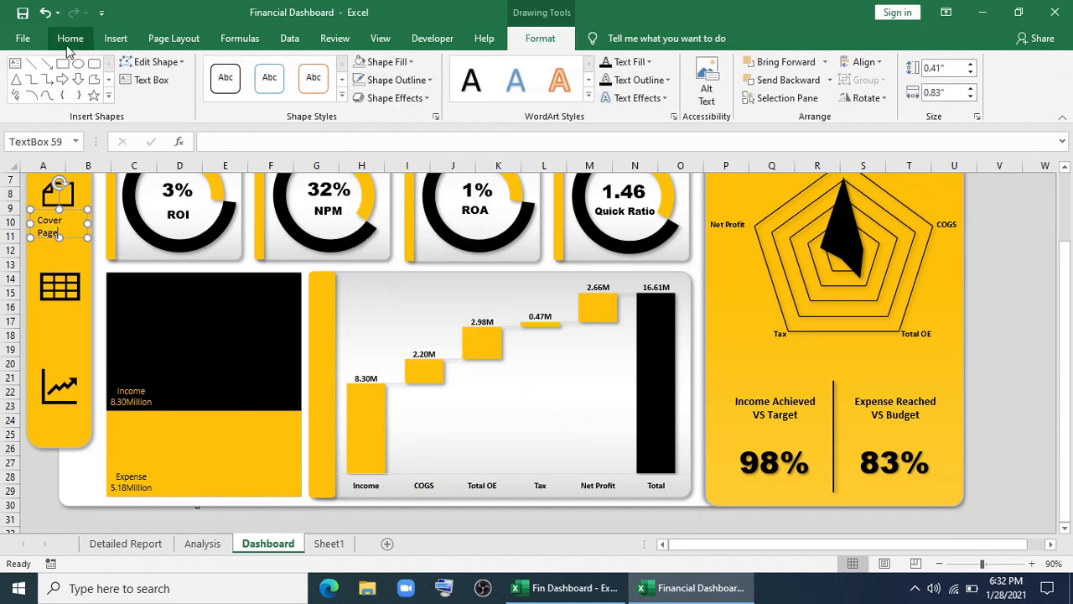
left_click(70, 38)
type("Cover Page")
Copy the Cover Page label beneath the table icon, change it to "Detailed Report" and centre the text horizontally and vertically.
scroll(97, 295, "up", 2)
left_click_drag(72, 315, 76, 400)
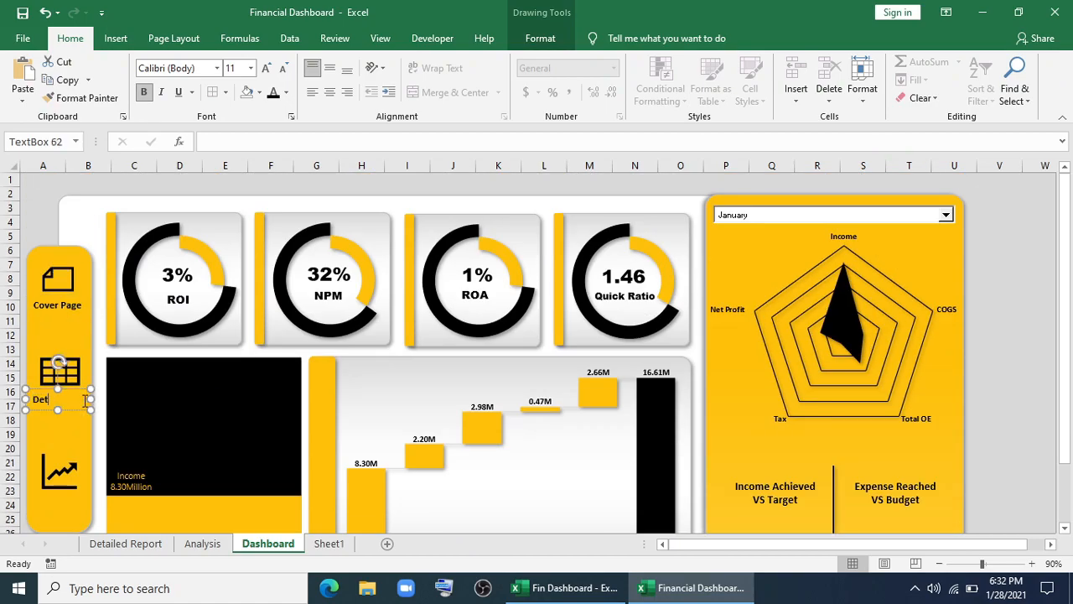
left_click(330, 92)
left_click(330, 68)
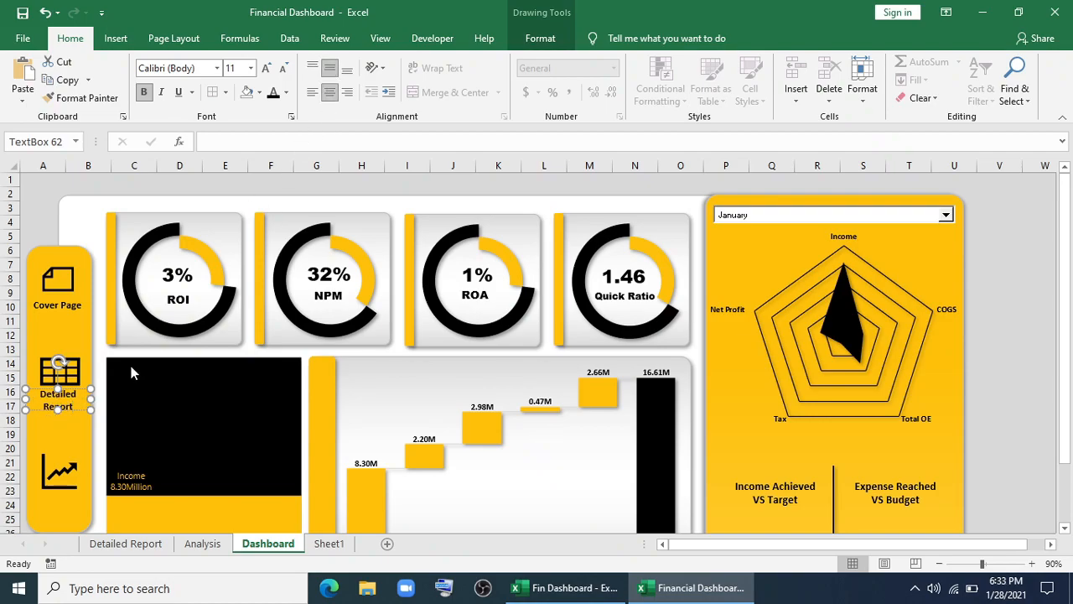
left_click_drag(74, 411, 74, 404)
Copy the Detailed Report label beneath the line-chart icon, change its text to "Dashboard" and fit the box inside the panel.
left_click(76, 406)
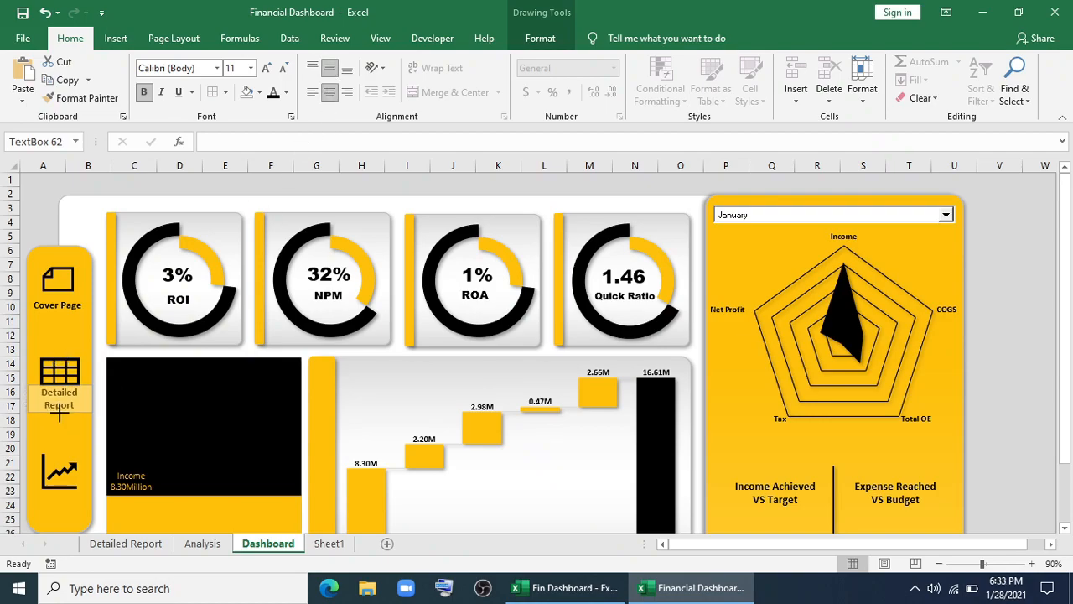
scroll(154, 411, "down", 1)
left_click_drag(80, 379, 83, 469)
type("Dashboard")
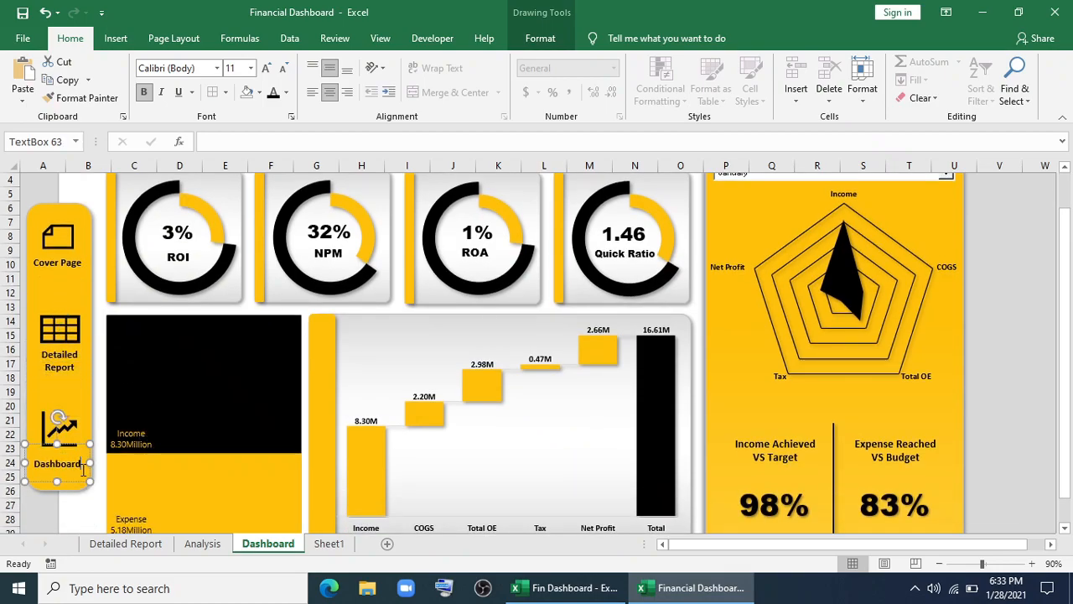
left_click(49, 507)
left_click(65, 468)
mouse_move(57, 481)
left_mouse_down()
mouse_move(53, 470)
mouse_move(74, 469)
left_mouse_up()
left_click(40, 511)
left_click(67, 470)
Fine-tune the positions of the Cover Page and Dashboard labels beneath their icons.
left_click(77, 262)
left_click_drag(74, 272, 75, 270)
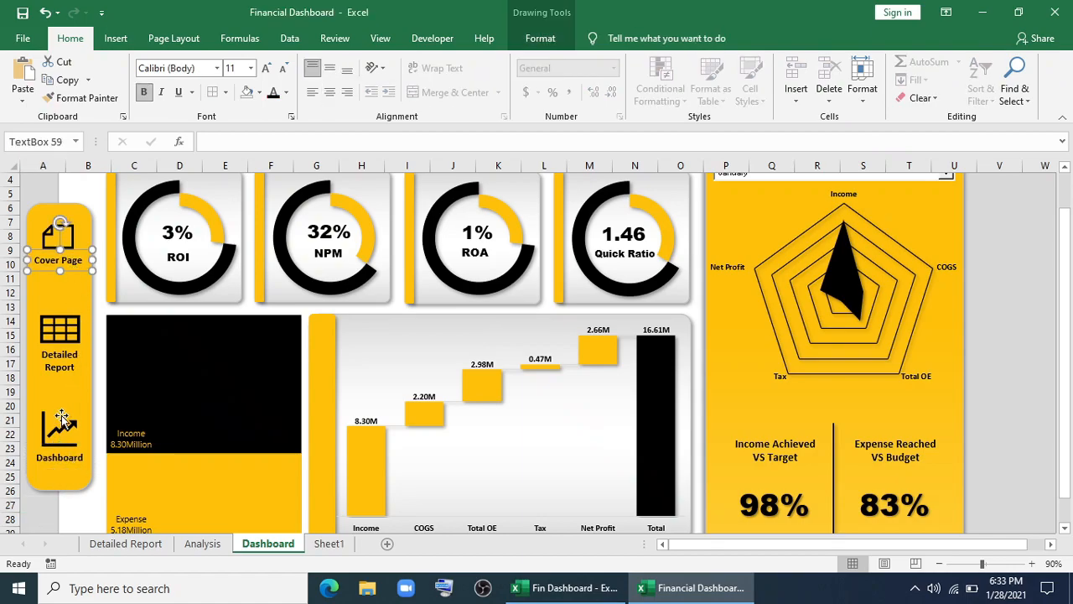
left_click(69, 461)
left_click_drag(75, 468, 69, 467)
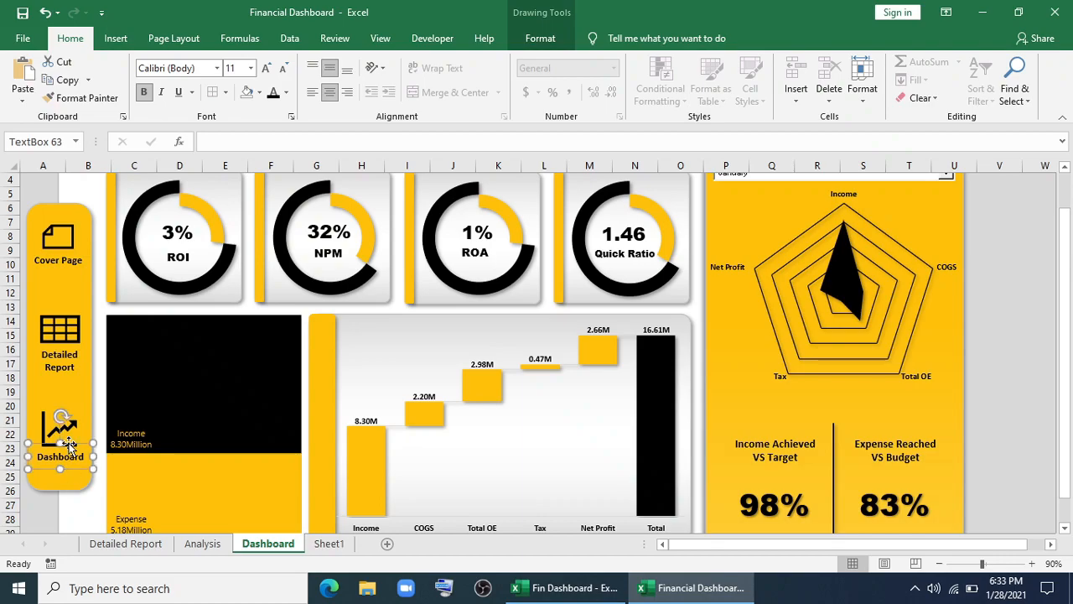
left_click(61, 245)
key("Escape")
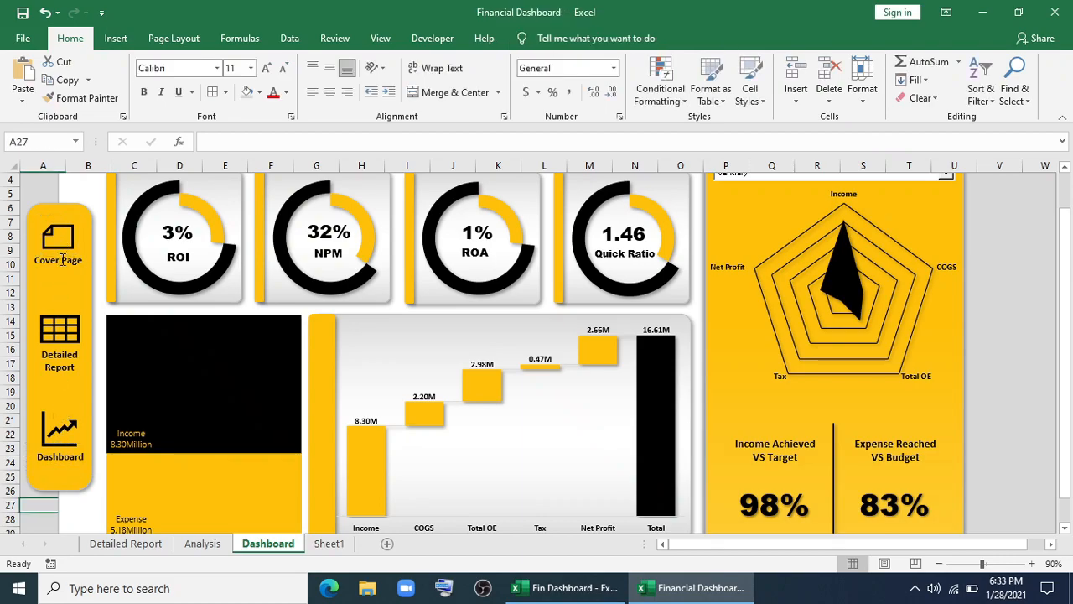
Group the page icon with its Cover Page label.
left_click(62, 262)
left_click(69, 239, "ctrl")
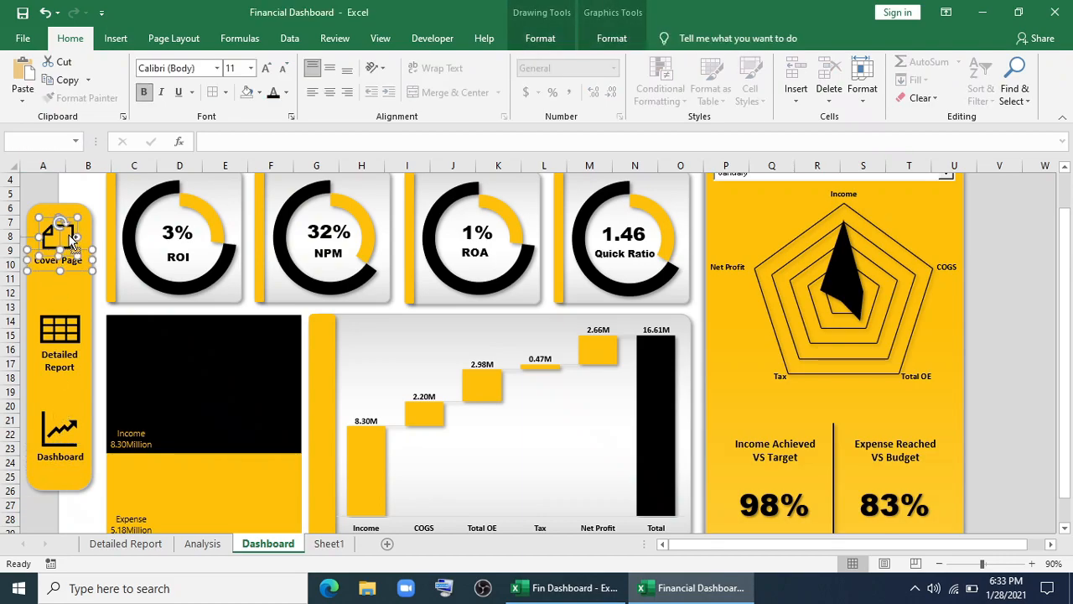
right_click(71, 237)
mouse_move(115, 328)
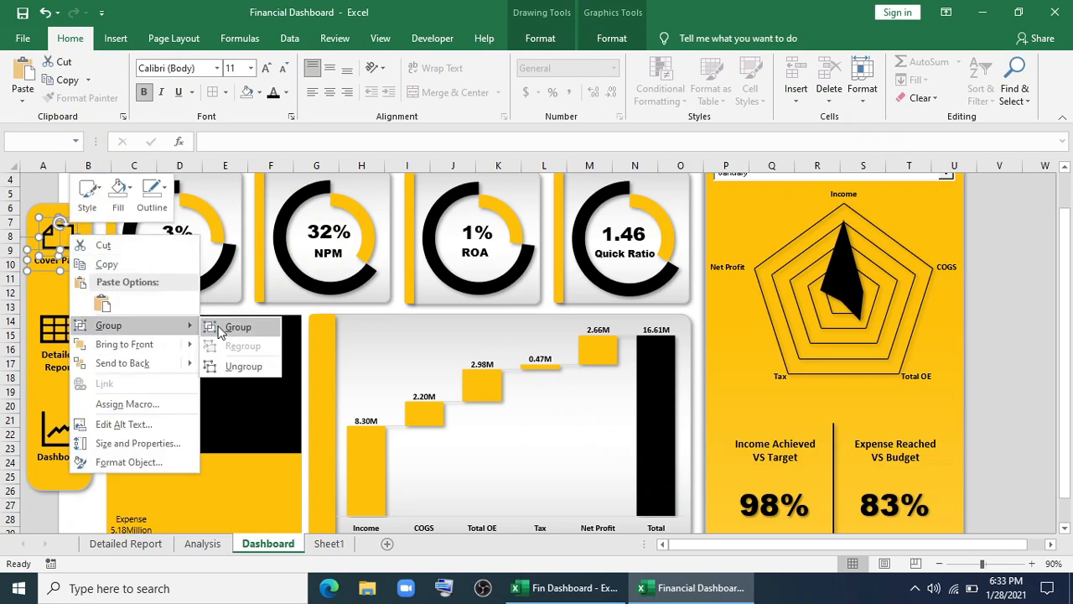
left_click(220, 325)
Group the table icon with its Detailed Report label.
left_click(66, 331)
left_click(69, 378, "ctrl")
right_click(70, 378)
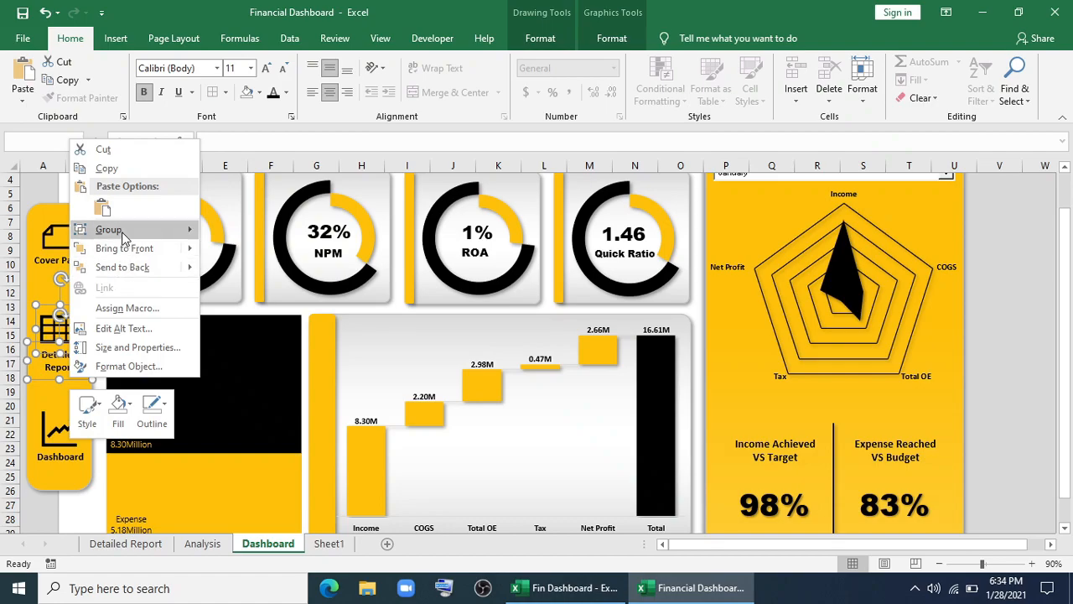
mouse_move(151, 229)
left_click(215, 239)
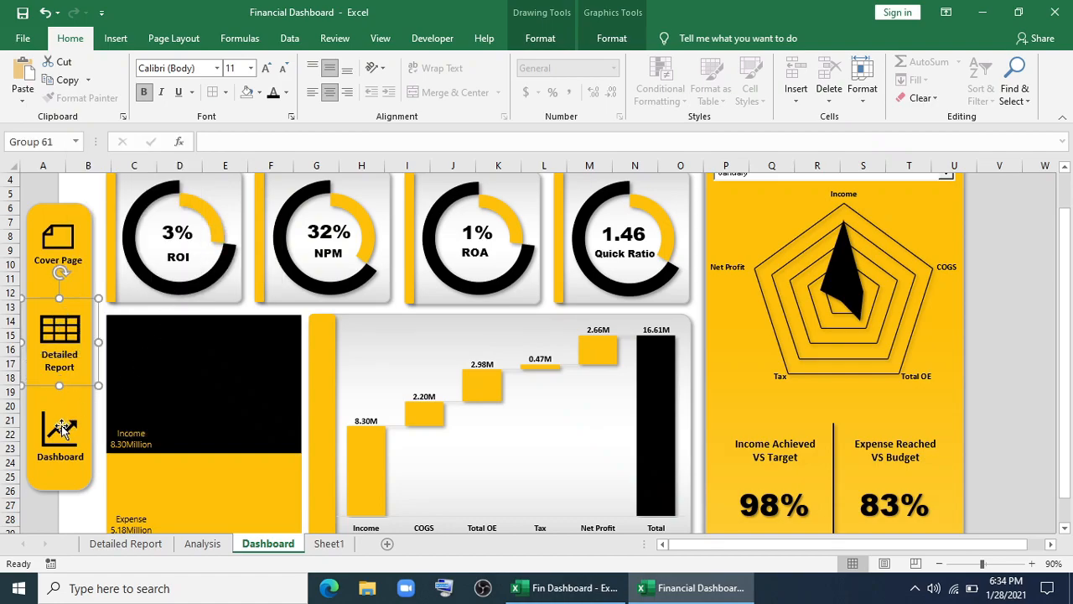
Group the line-chart icon with its Dashboard label in the side panel.
left_click(61, 427)
left_click(50, 460, "shift")
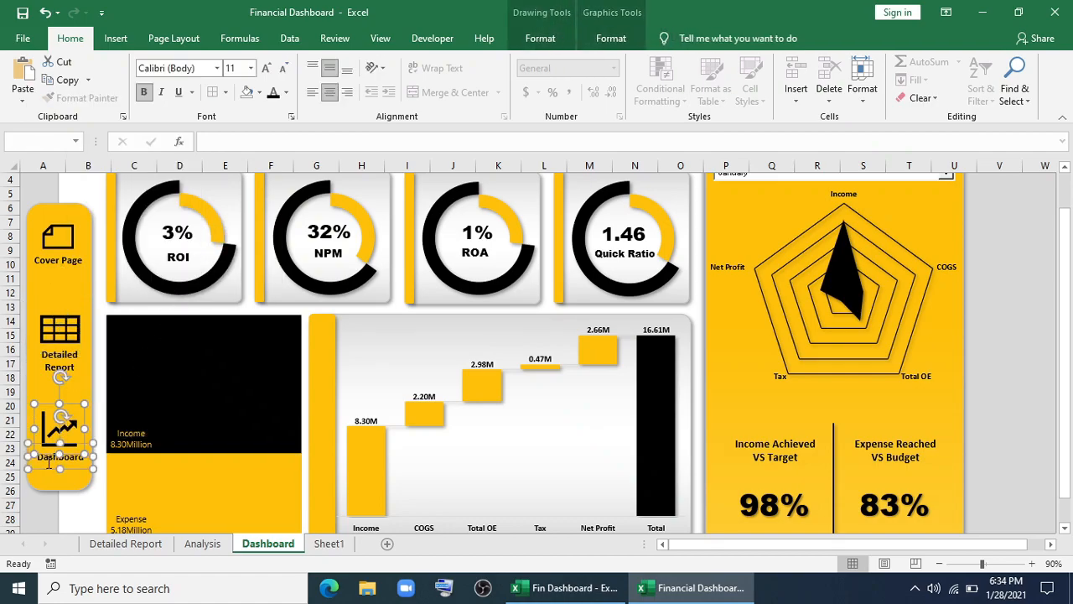
right_click(50, 464)
mouse_move(119, 326)
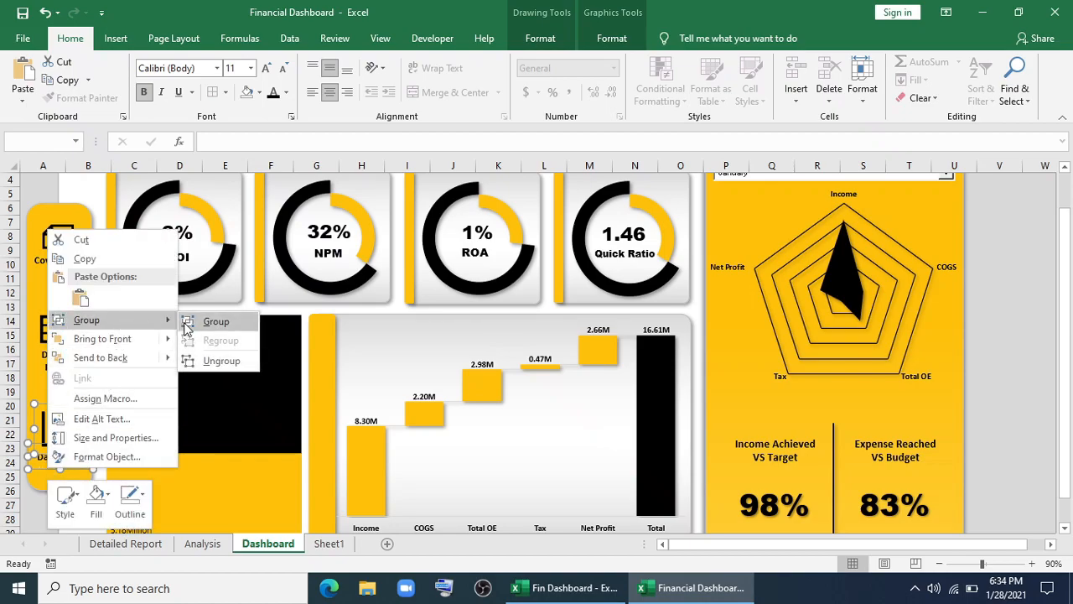
left_click(191, 323)
left_click(30, 503)
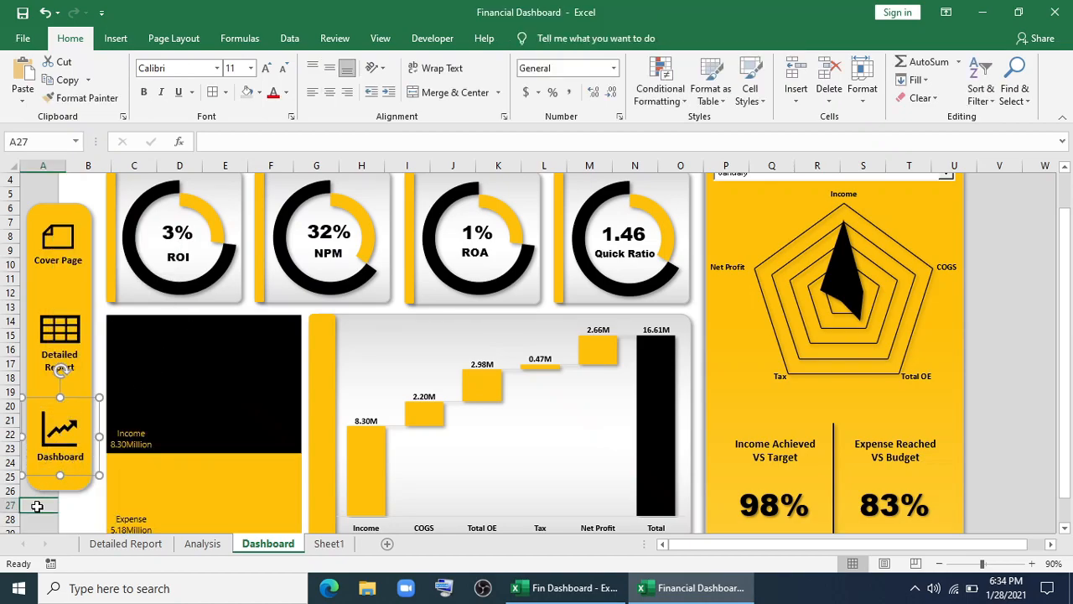
scroll(100, 377, "up", 1)
On the Detailed Report sheet, fill the Income Statement title, the month header row and the Type and Title columns with gold.
left_click(126, 543)
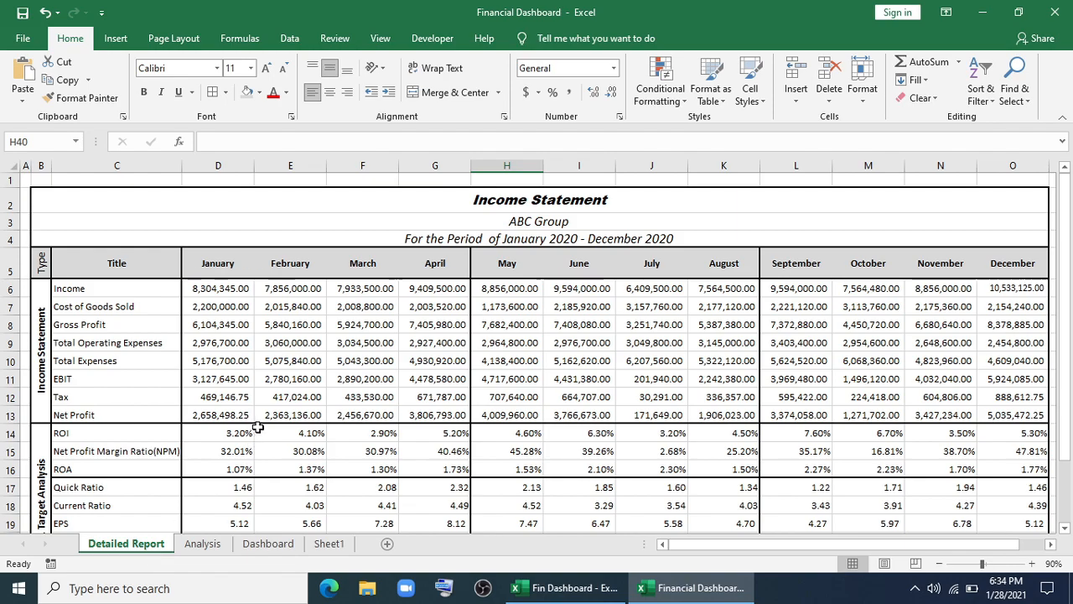
left_click(251, 202)
left_click(260, 92)
left_click(279, 217)
left_click_drag(38, 263, 1013, 267)
left_click_drag(40, 295, 125, 457)
left_click(248, 92)
scroll(237, 330, "up", 3)
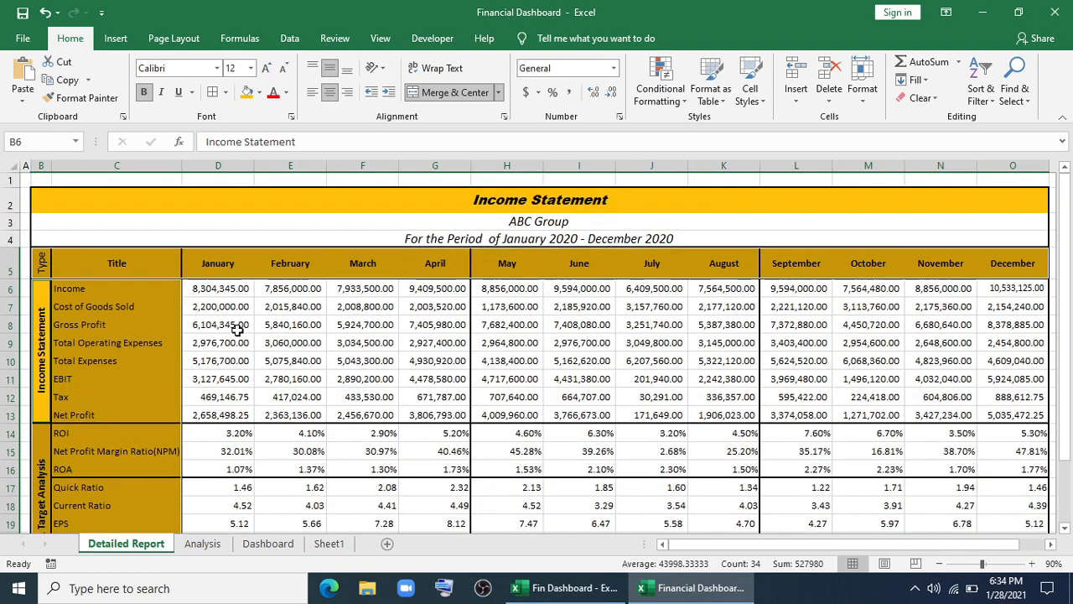
left_click(303, 360)
Apply solid-fill orange data bars separately to the monthly values of the Income and Cost of Goods Sold rows.
left_click_drag(208, 290, 1007, 288)
left_click(680, 98)
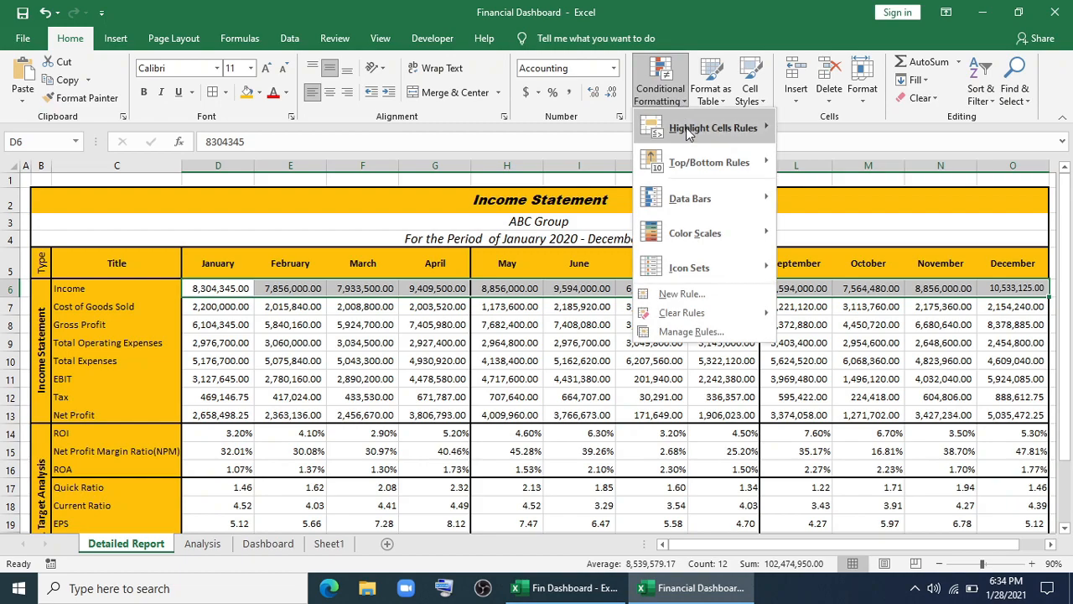
mouse_move(705, 209)
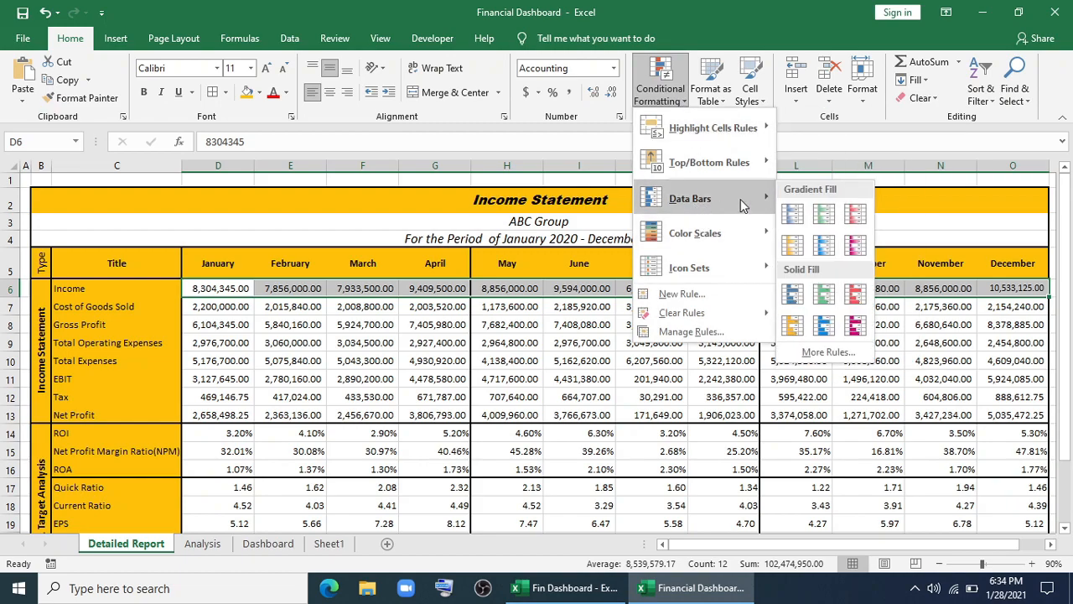
left_click(794, 325)
left_click_drag(205, 307, 997, 307)
left_click(660, 92)
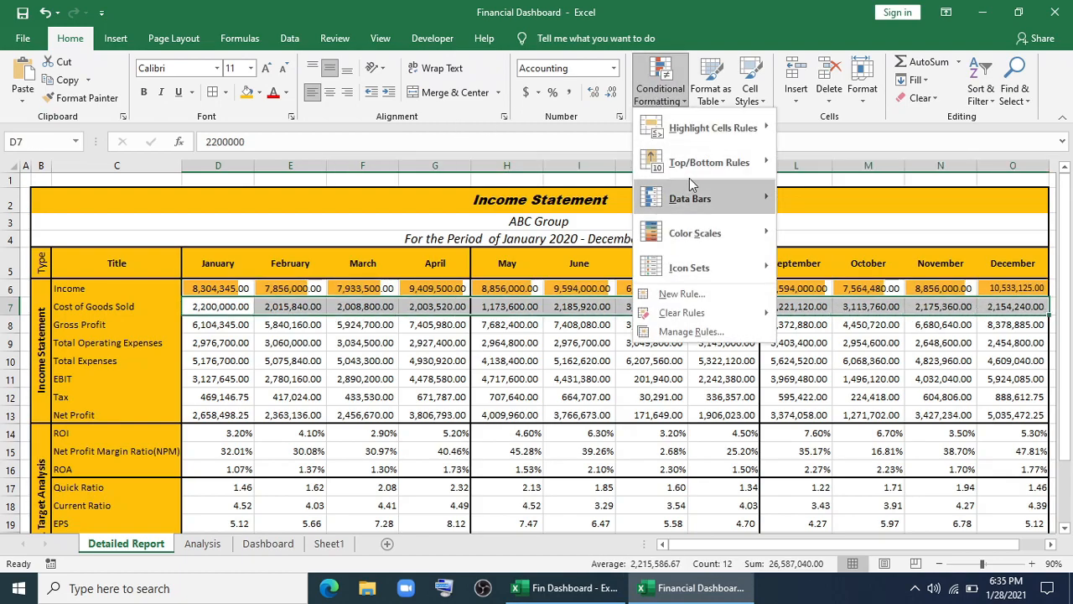
mouse_move(690, 199)
left_click(795, 325)
Give the Gross Profit row's monthly values a custom data bar rule with a solid fill in darker orange.
left_click_drag(215, 325, 1002, 325)
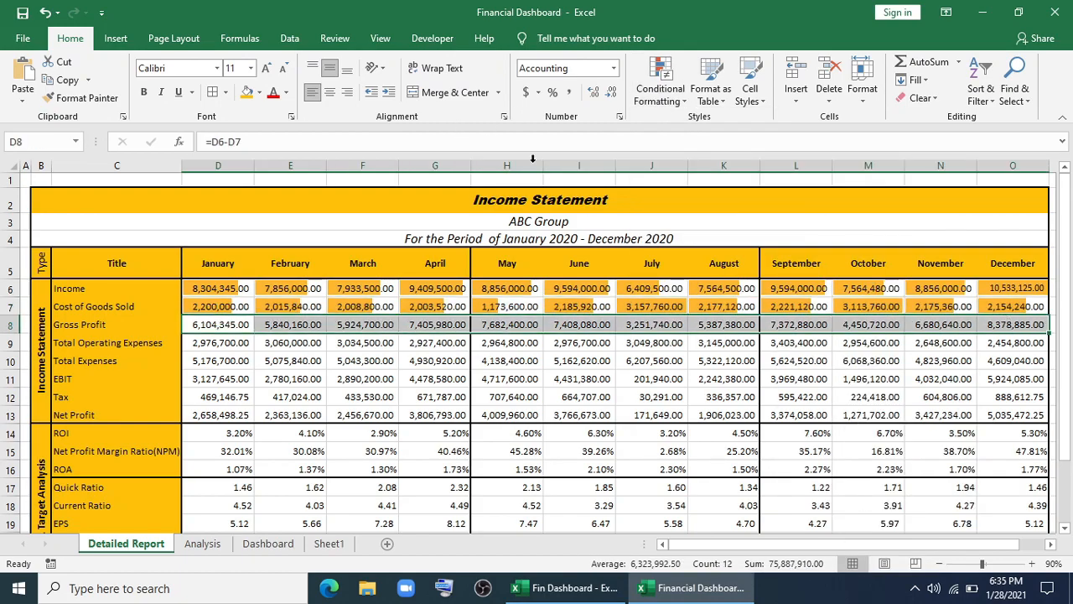
left_click(660, 92)
mouse_move(695, 199)
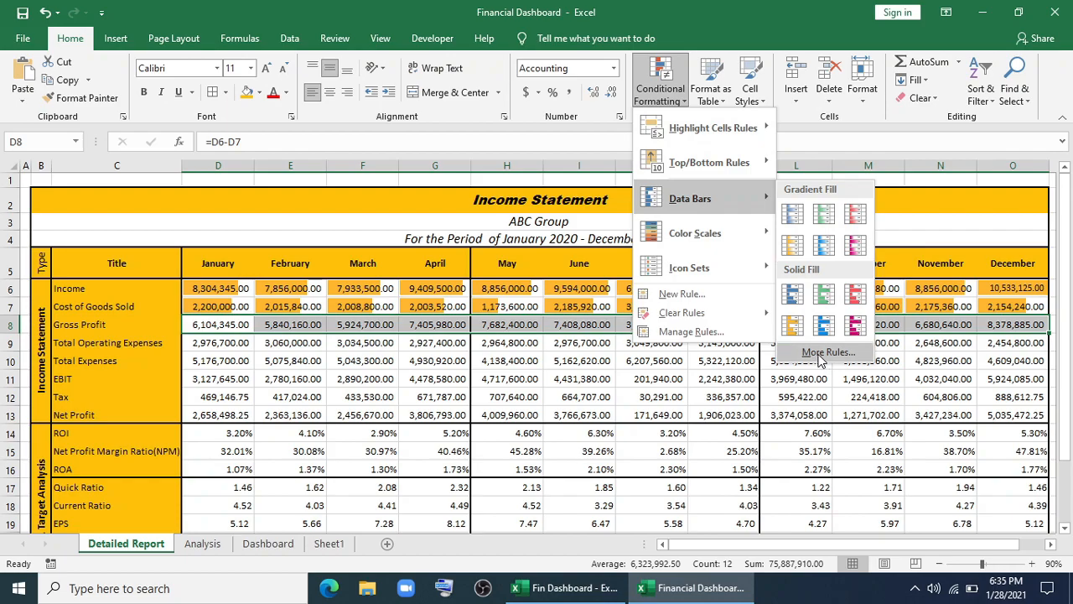
left_click(818, 417)
left_click(755, 326)
left_click(789, 374)
left_click(818, 401)
Apply the preset solid-fill orange data bars to the Total Expenses row's monthly values.
left_click_drag(199, 361, 998, 361)
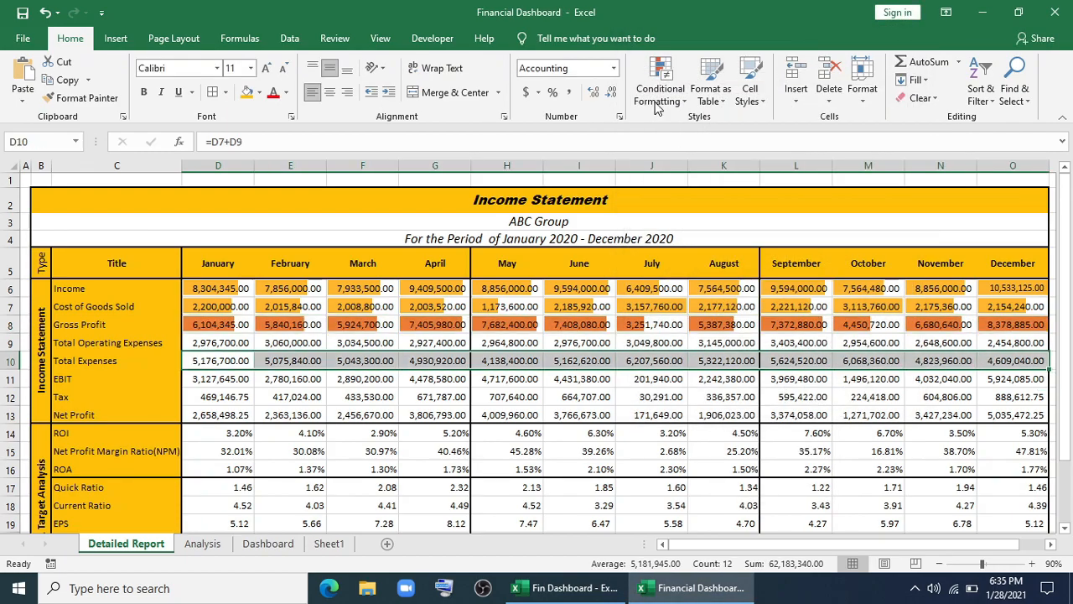
left_click(661, 94)
left_click(794, 324)
Create a custom data bar rule with a solid darker orange fill for the Tax row's monthly values.
left_click_drag(201, 397, 998, 397)
left_click(660, 92)
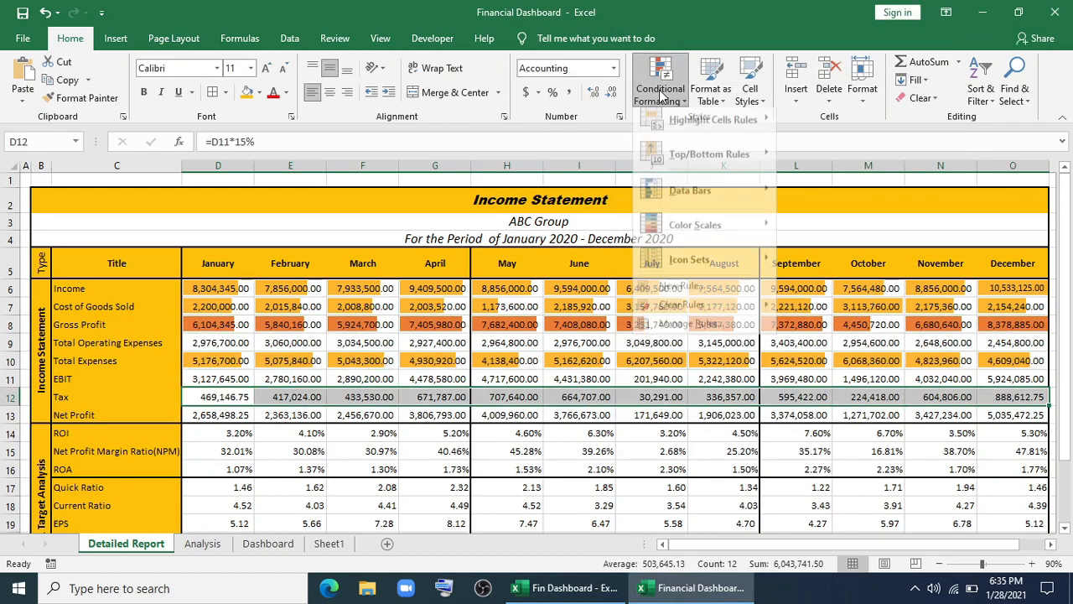
left_click(827, 352)
left_click(755, 325)
left_click(789, 373)
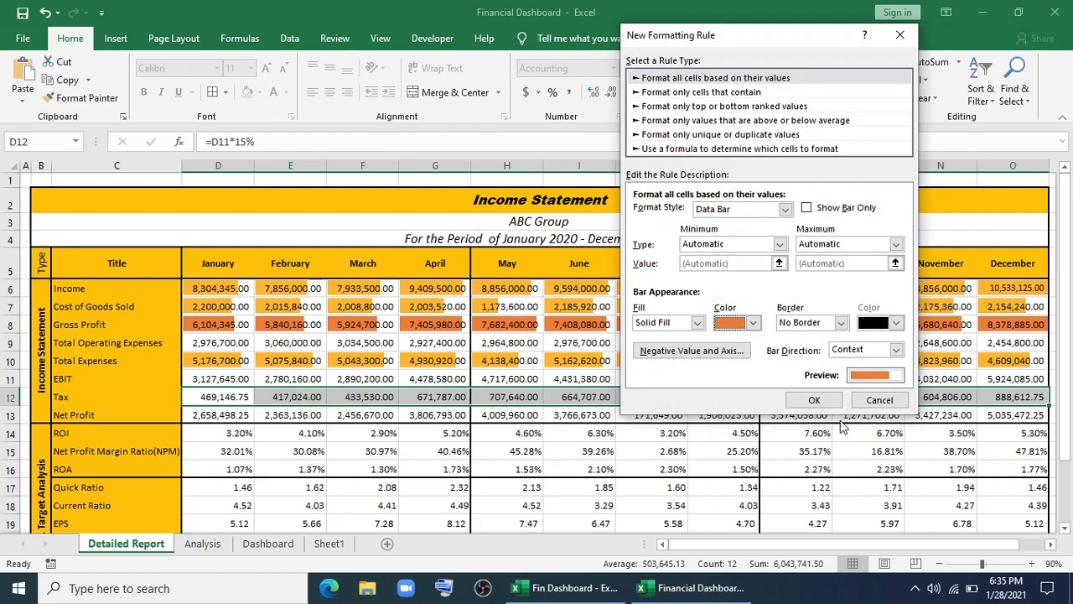
left_click(817, 401)
Apply the preset solid-fill orange data bars to the Net Profit row's monthly values.
left_click_drag(202, 415, 998, 415)
left_click(661, 93)
mouse_move(697, 193)
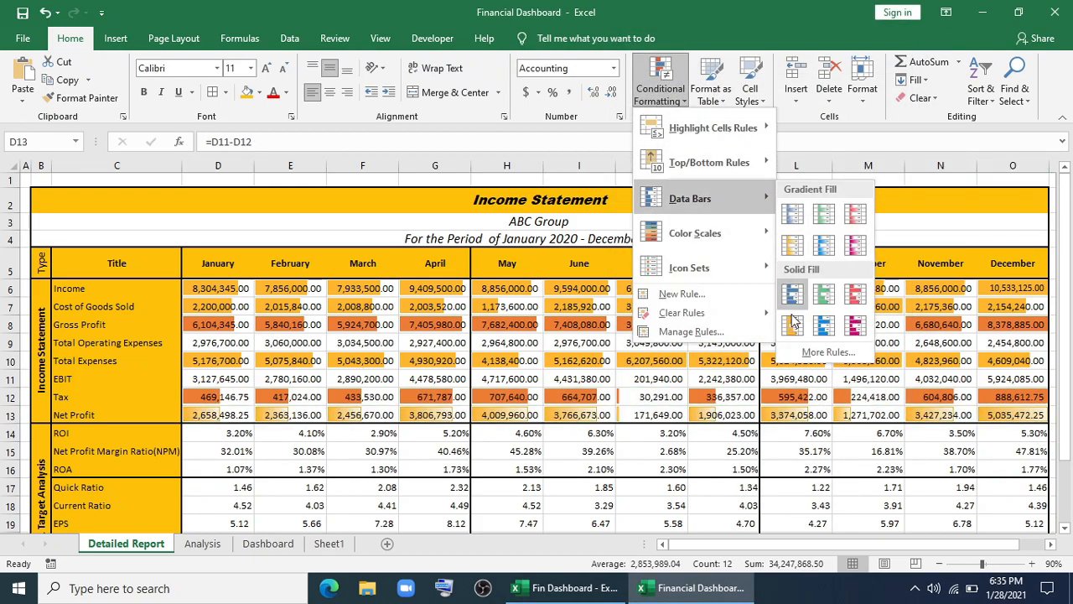
left_click(791, 318)
Apply the coloured five-arrow directional icon set to the ROI row's monthly percentages.
left_click_drag(204, 433, 998, 433)
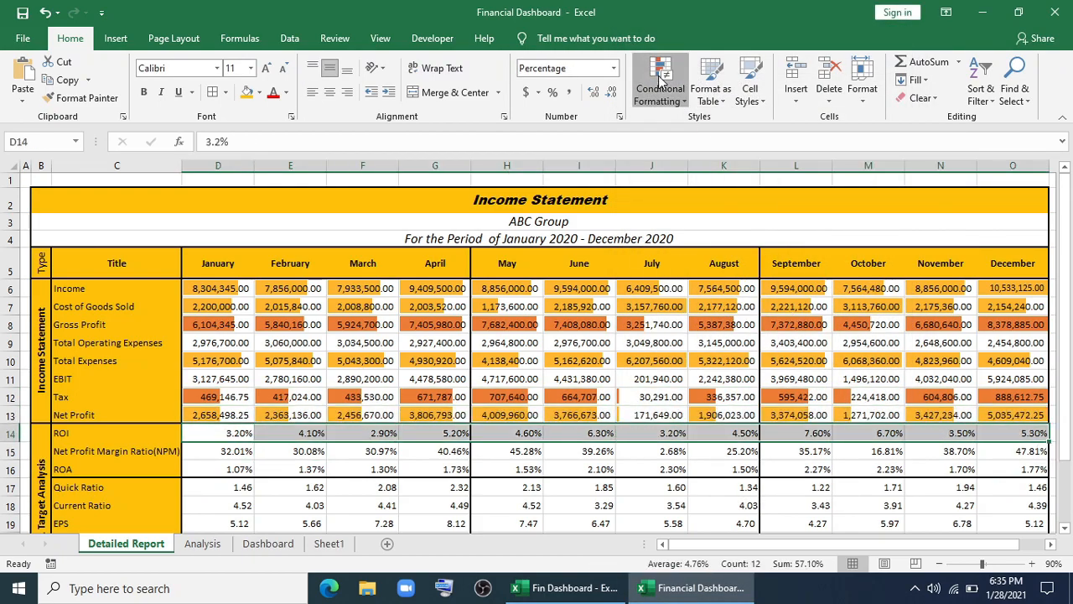
left_click(661, 92)
mouse_move(694, 268)
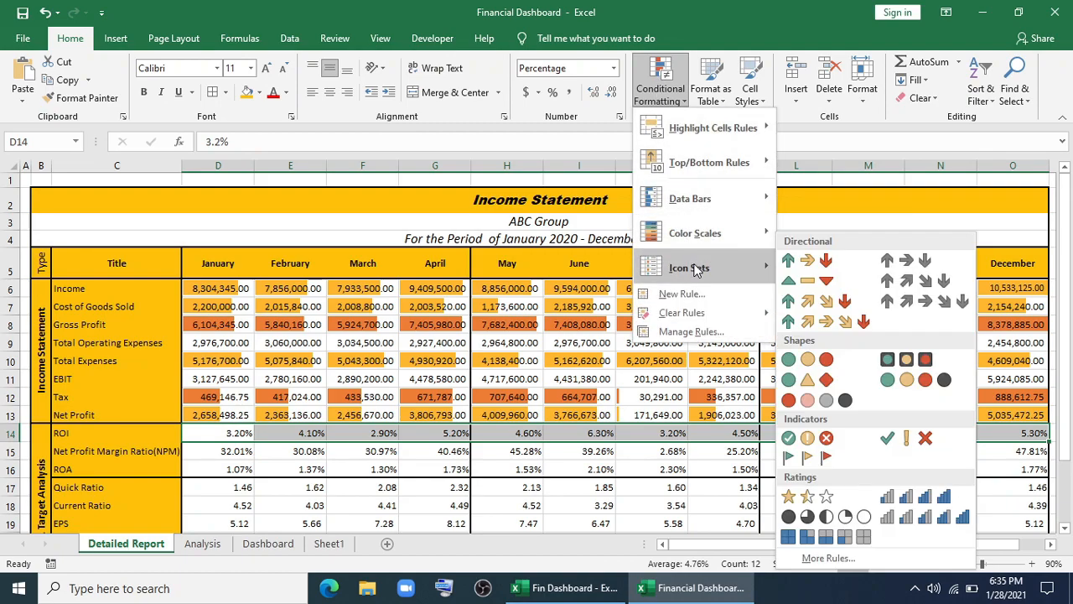
left_click(830, 321)
Apply the unrimmed three-traffic-light icon set to the Net Profit Margin Ratio row's monthly percentages.
left_click_drag(203, 452, 998, 451)
left_click(661, 92)
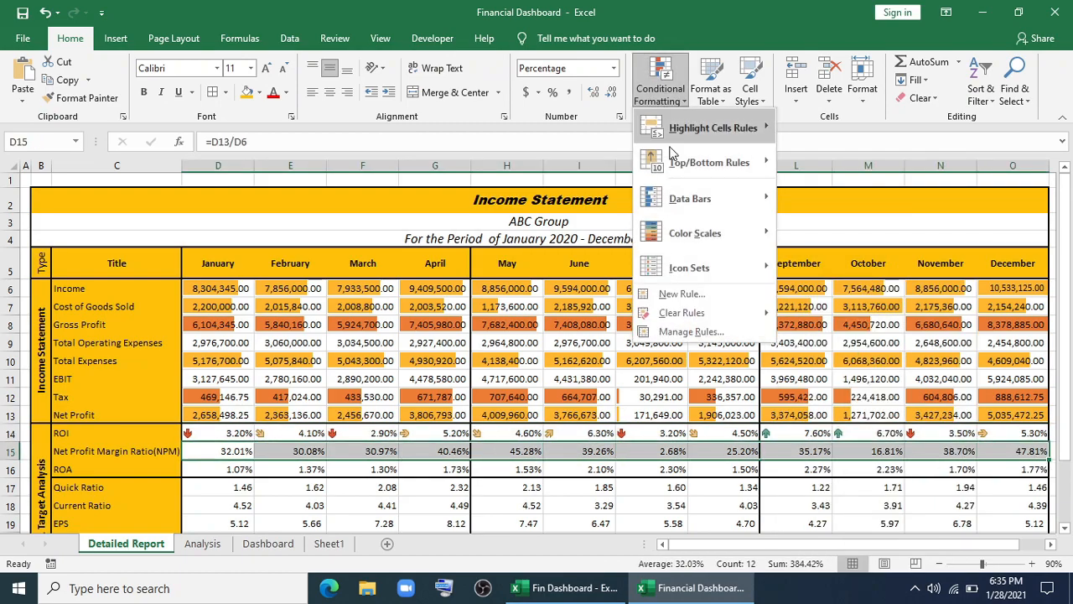
mouse_move(695, 266)
left_click(803, 363)
Open the icon set choices for the ROA row's monthly percentages.
left_click_drag(204, 469, 998, 469)
left_click(660, 92)
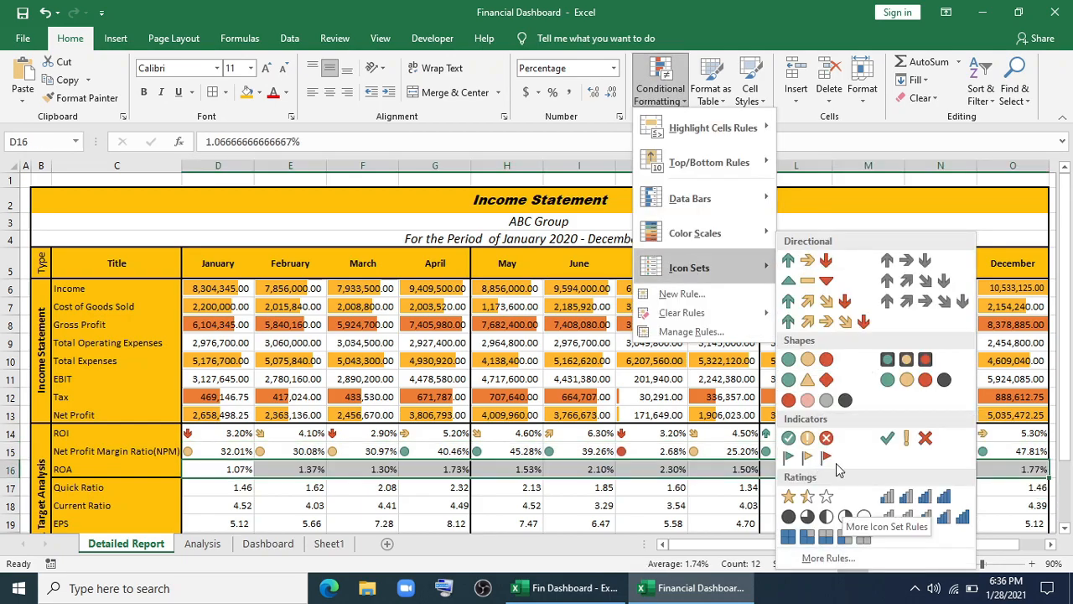